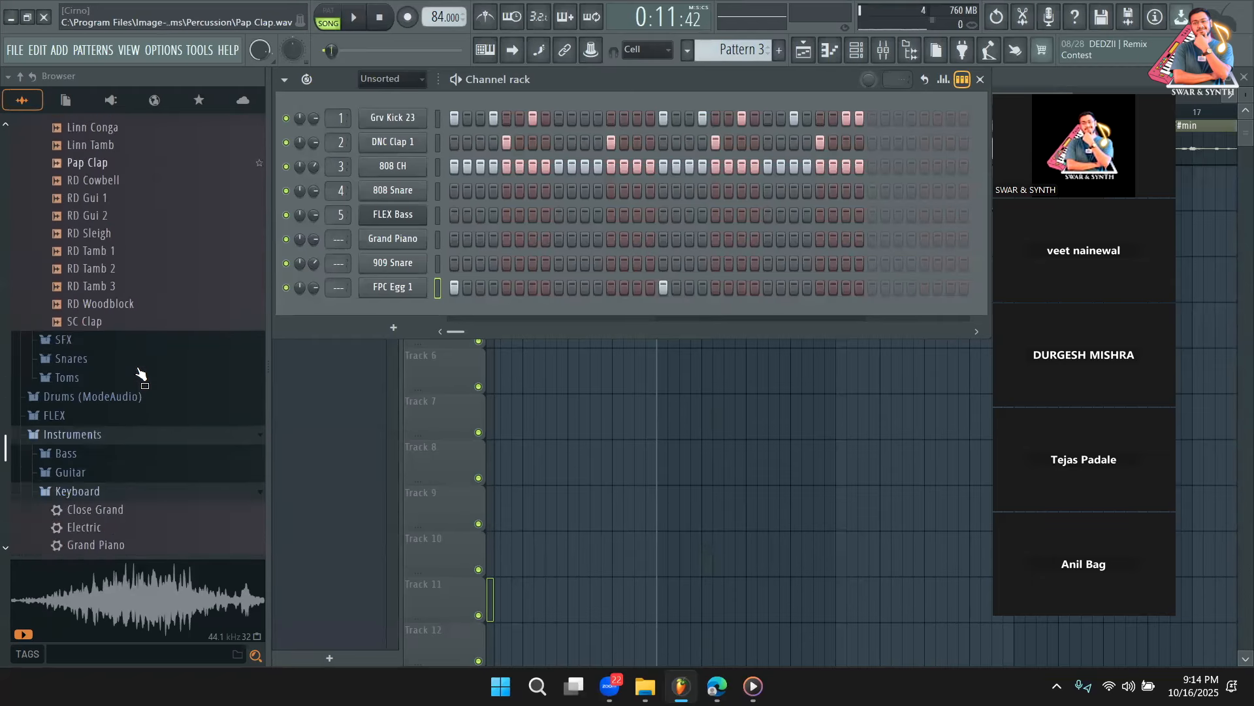
Add the RD Tamb 2 percussion sample as a new channel, place hits on steps 9 and 25, and play the beat
{"action": "left_click", "coordinate": [123, 246]}
{"action": "left_click", "coordinate": [125, 243]}
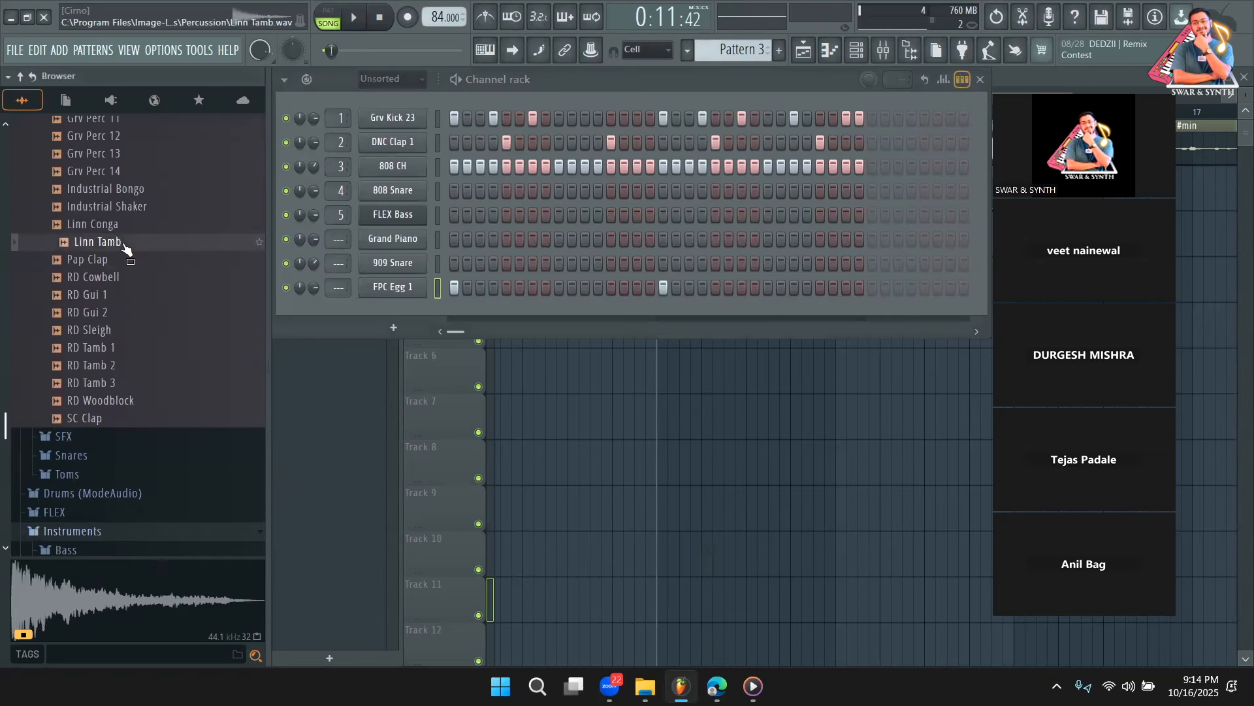
{"action": "scroll", "coordinate": [124, 392], "scroll_direction": "up", "scroll_amount": 2}
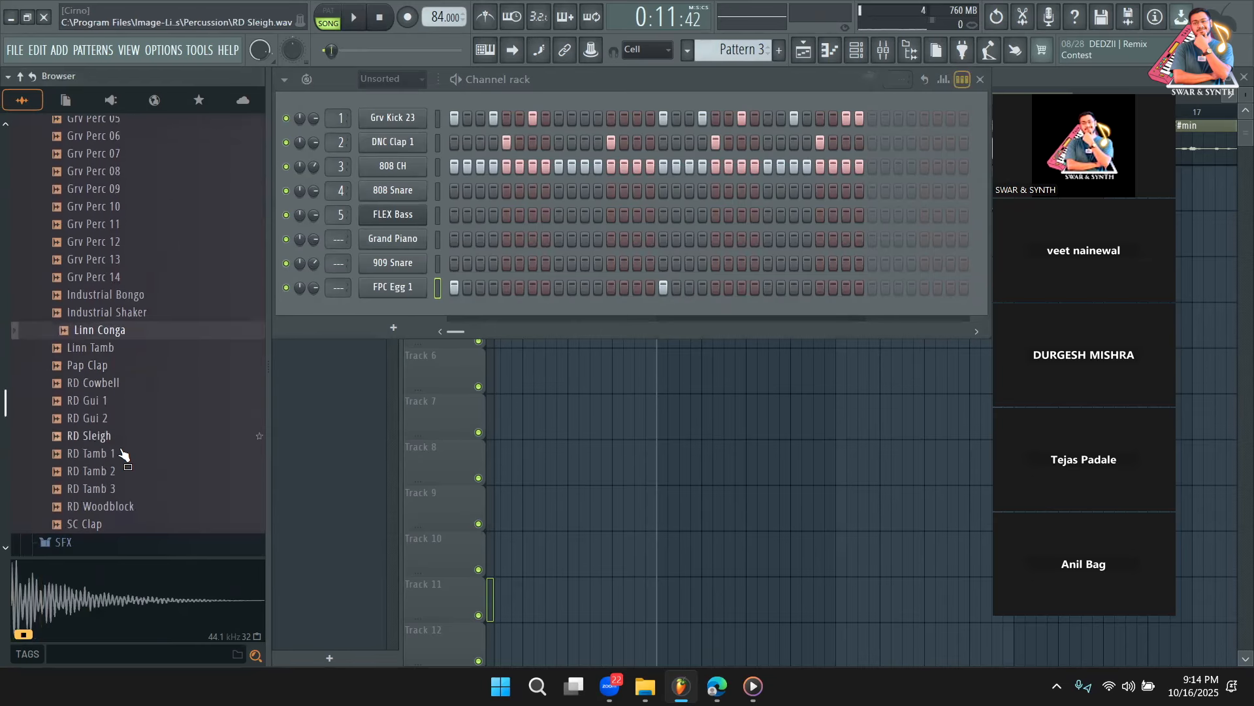
{"action": "left_click", "coordinate": [123, 473]}
{"action": "left_click_drag", "start_coordinate": [126, 481], "coordinate": [418, 307]}
{"action": "left_click", "coordinate": [560, 312]}
{"action": "left_click", "coordinate": [769, 312]}
{"action": "key", "text": "space"}
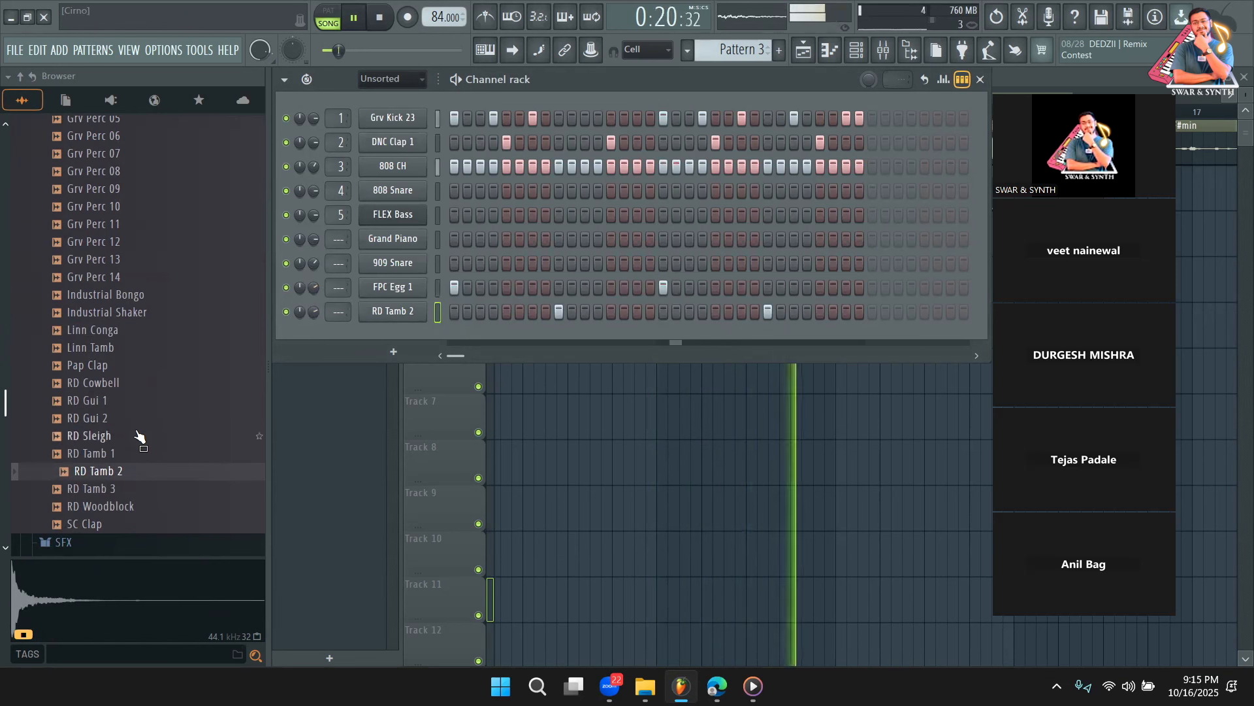
{"action": "key", "text": "space"}
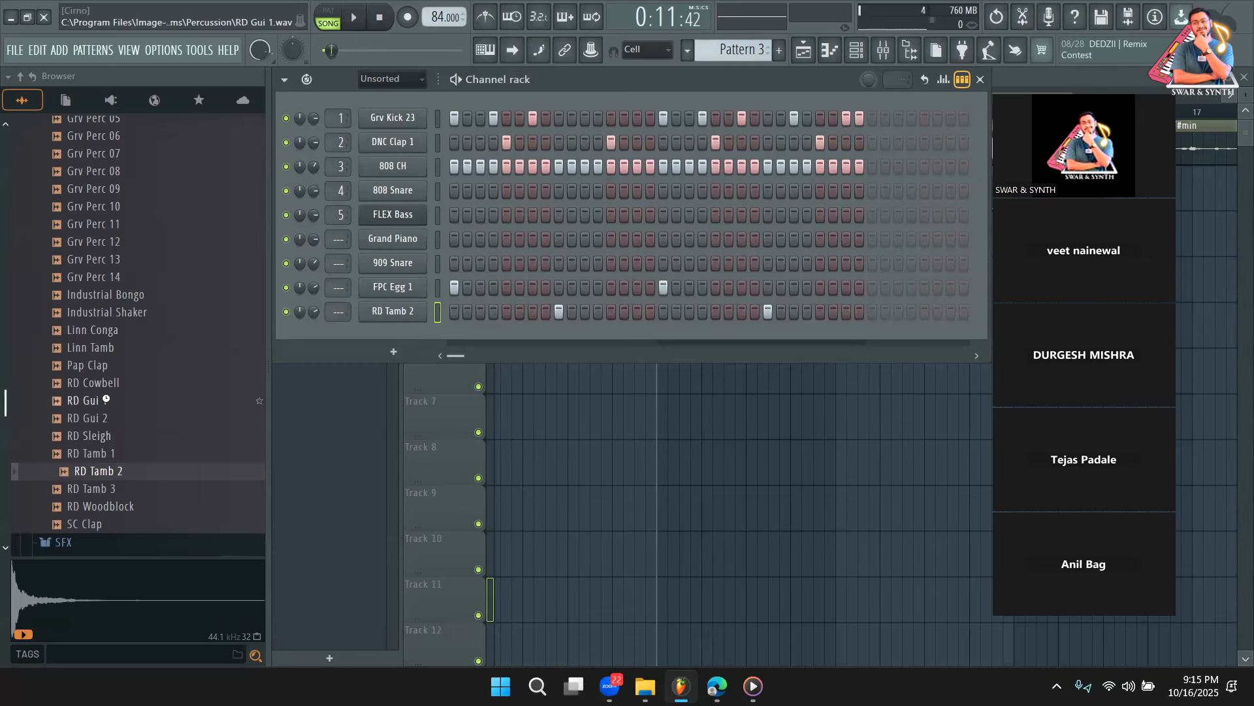
Audition percussion samples in the browser, including the RD, Pap Clap, Linn, Industrial Shaker and Grv Perc sounds
{"action": "left_click", "coordinate": [107, 400]}
{"action": "left_click", "coordinate": [112, 507]}
{"action": "left_click", "coordinate": [111, 384]}
{"action": "left_click", "coordinate": [110, 366]}
{"action": "left_click", "coordinate": [111, 349]}
{"action": "left_click", "coordinate": [112, 336]}
{"action": "left_click", "coordinate": [123, 313]}
{"action": "scroll", "coordinate": [121, 312], "scroll_direction": "up", "scroll_amount": 6}
{"action": "left_click", "coordinate": [110, 455]}
{"action": "scroll", "coordinate": [116, 502], "scroll_direction": "down", "scroll_amount": 4}
{"action": "left_click", "coordinate": [118, 435]}
{"action": "left_click", "coordinate": [119, 418]}
Add the Grv Perc 09 sample as a new channel below RD Tamb 2
{"action": "left_click", "coordinate": [121, 400]}
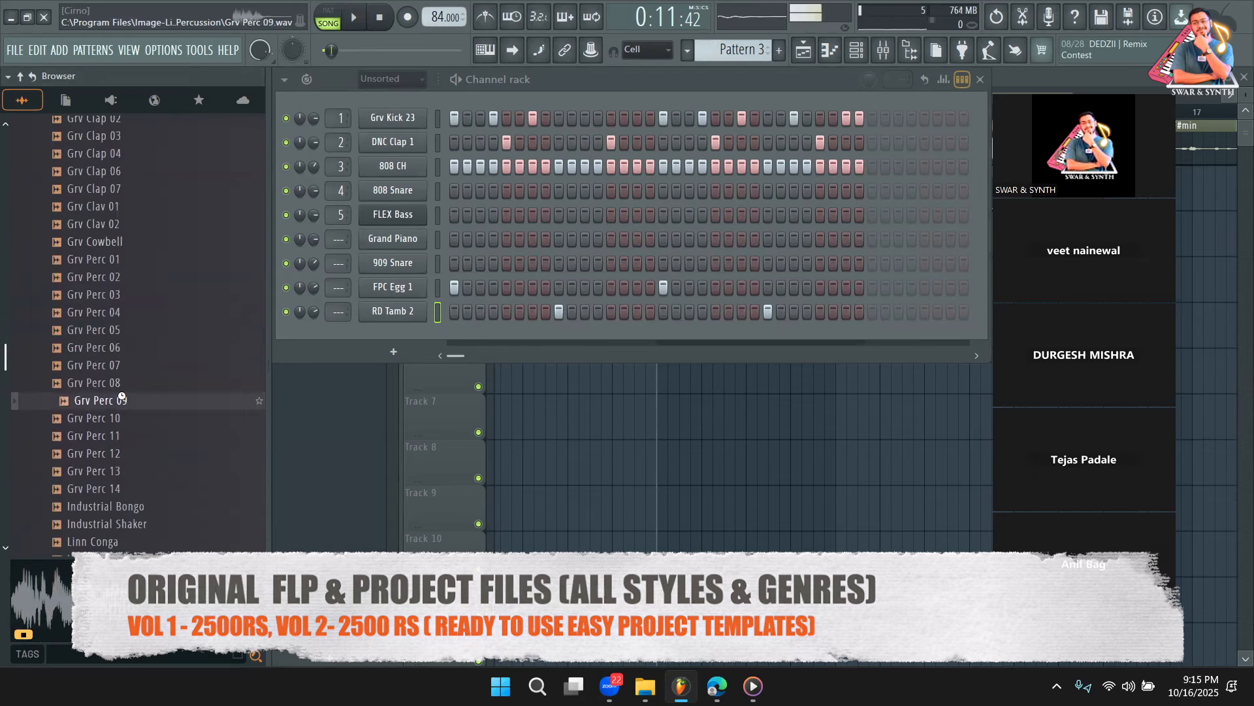
{"action": "left_click_drag", "start_coordinate": [121, 397], "coordinate": [483, 382]}
{"action": "left_click_drag", "start_coordinate": [404, 337], "coordinate": [405, 338]}
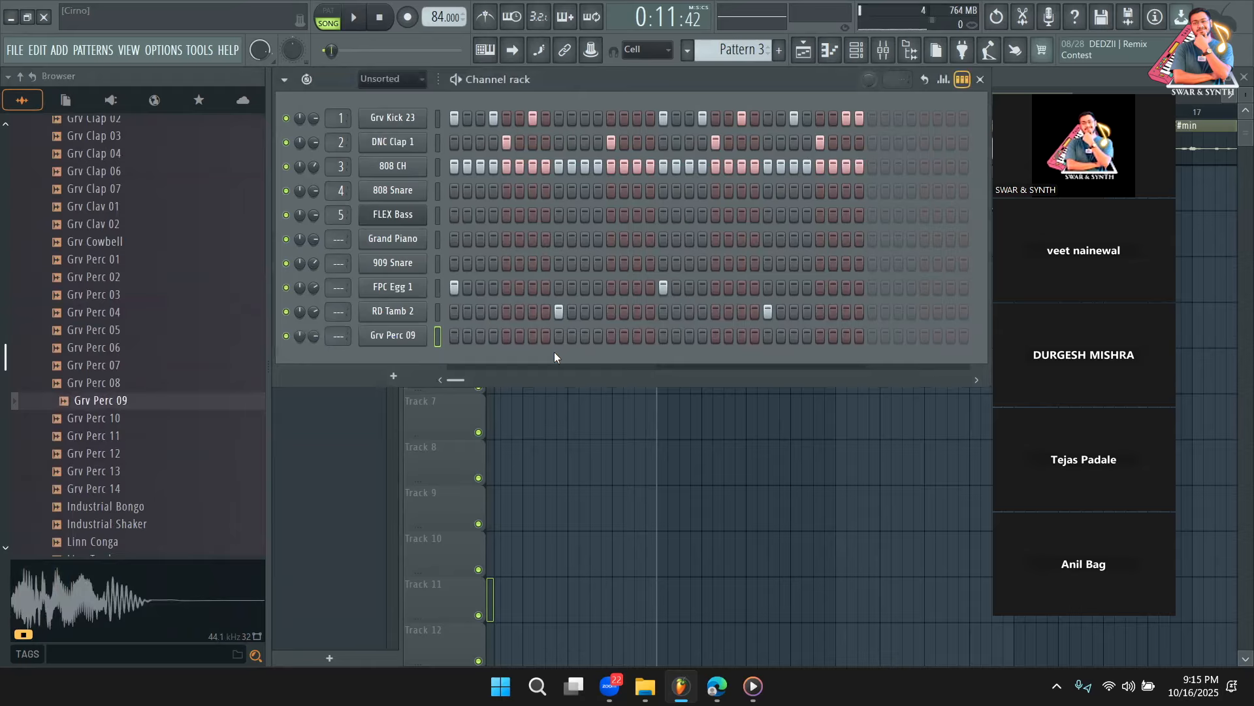
Program Grv Perc 09 hits on steps 7, 8, 15, 16, 22, 23, 24, 31 and 32 during playback
{"action": "left_click", "coordinate": [534, 336]}
{"action": "key", "text": "space"}
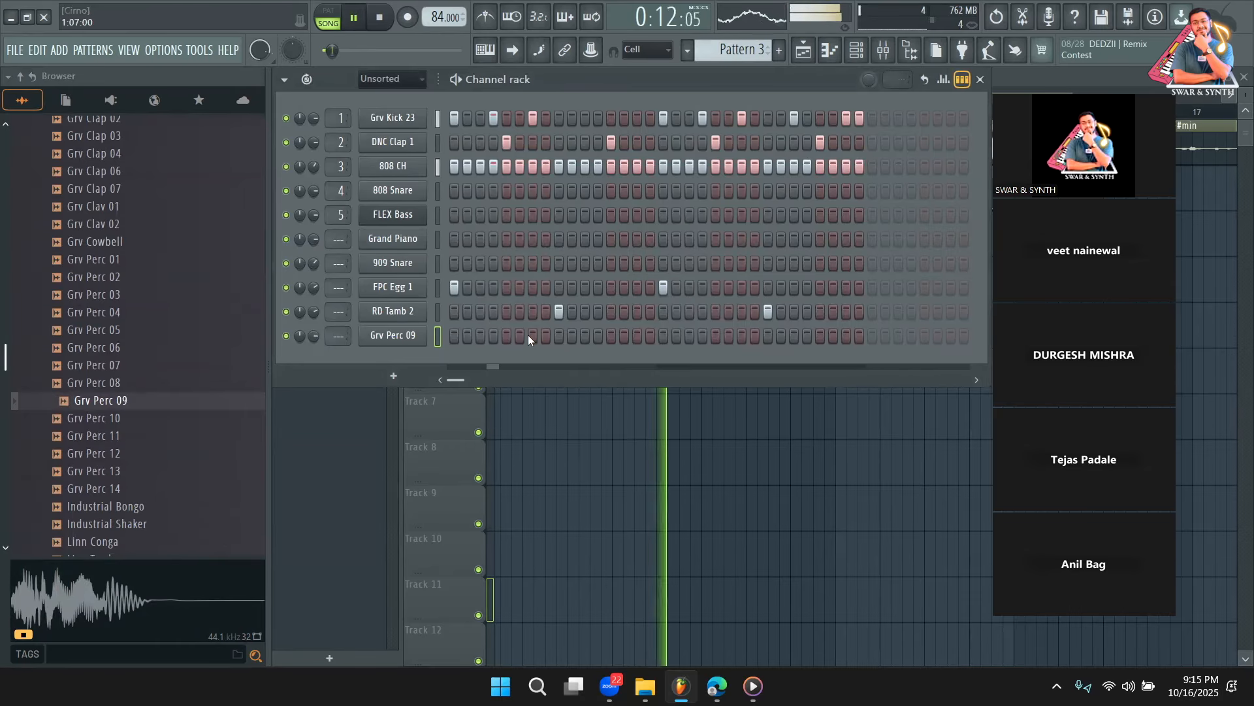
{"action": "left_click", "coordinate": [546, 336]}
{"action": "left_click", "coordinate": [730, 336]}
{"action": "left_click", "coordinate": [742, 336]}
{"action": "left_click", "coordinate": [755, 336]}
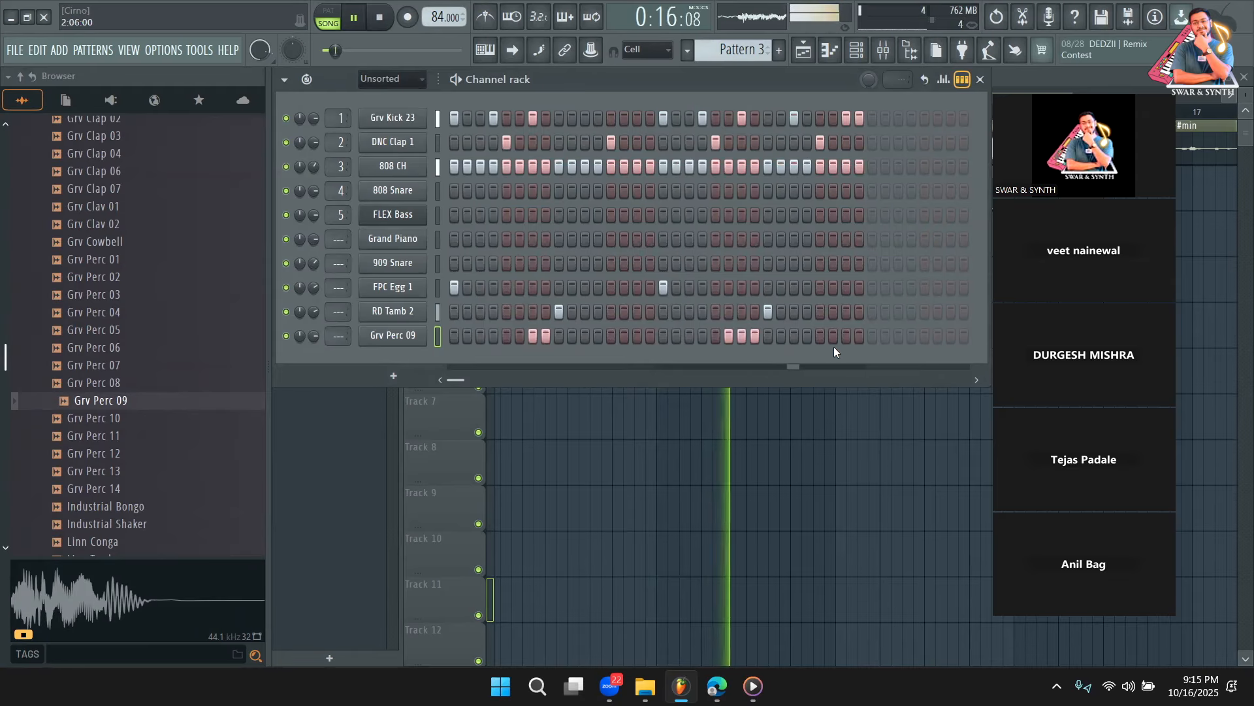
{"action": "left_click", "coordinate": [847, 336]}
{"action": "left_click", "coordinate": [860, 336]}
{"action": "left_click", "coordinate": [651, 336]}
{"action": "left_click", "coordinate": [638, 336]}
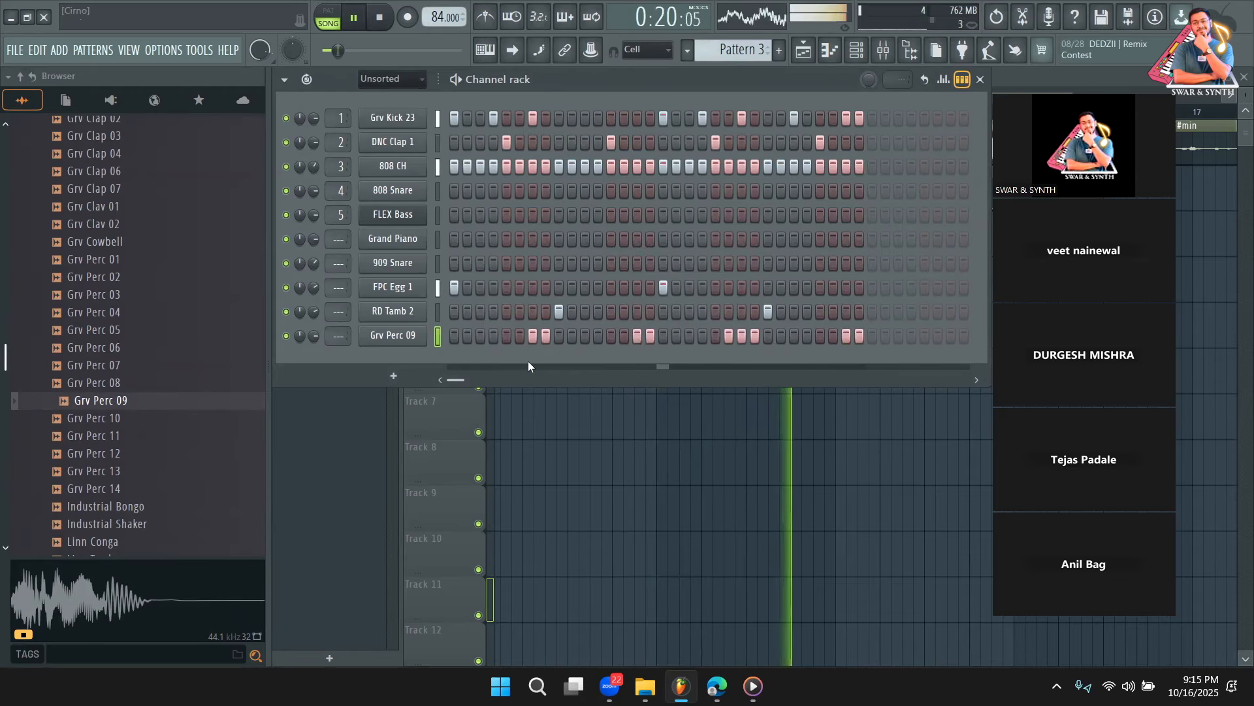
Lower the Grv Perc 09 channel volume to about 67% and play the beat to judge the balance
{"action": "left_click_drag", "start_coordinate": [314, 336], "coordinate": [313, 346]}
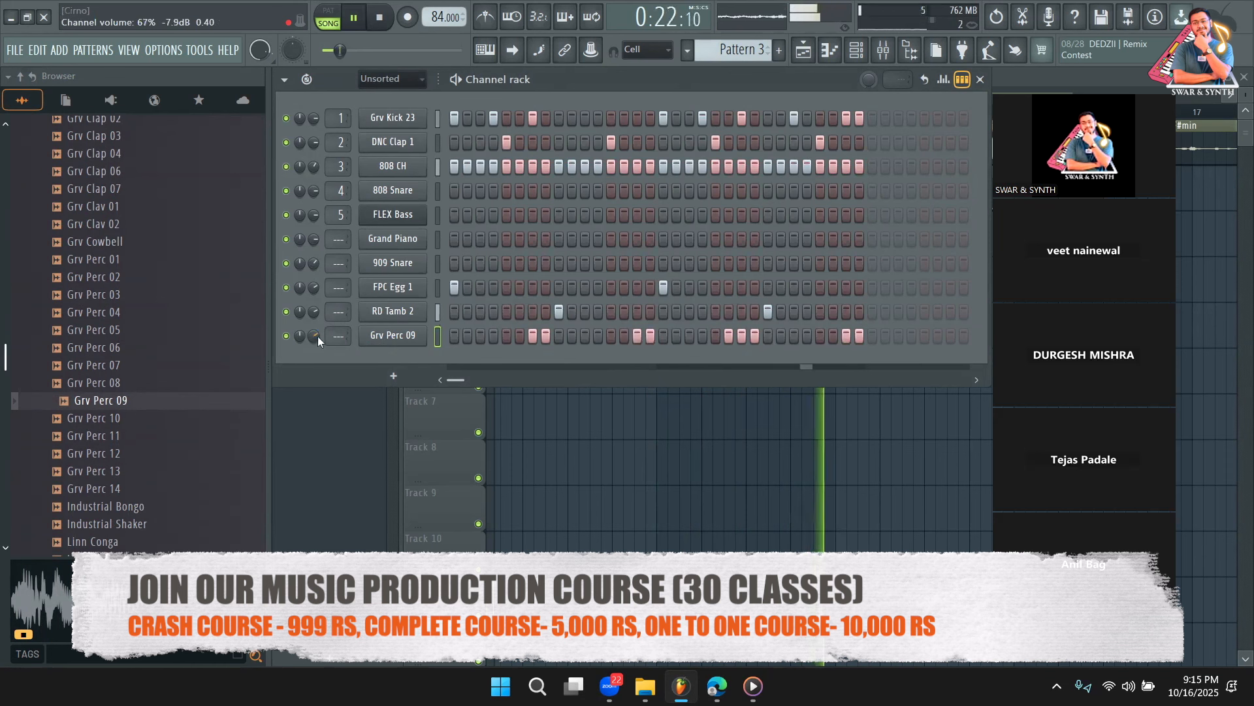
{"action": "key", "text": "space"}
{"action": "key", "text": "space"}
{"action": "left_click_drag", "start_coordinate": [317, 334], "coordinate": [317, 334]}
{"action": "key", "text": "space"}
{"action": "scroll", "coordinate": [316, 341], "scroll_direction": "up", "scroll_amount": 1}
{"action": "key", "text": "space"}
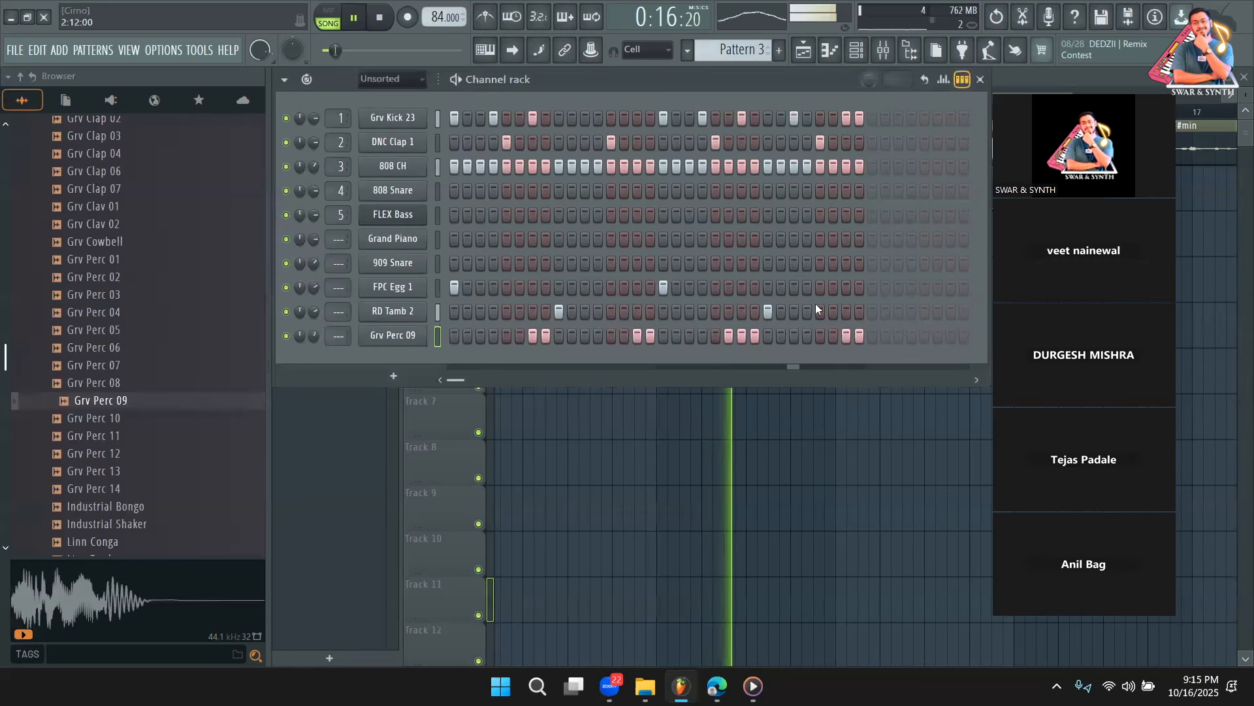
{"action": "key", "text": "space"}
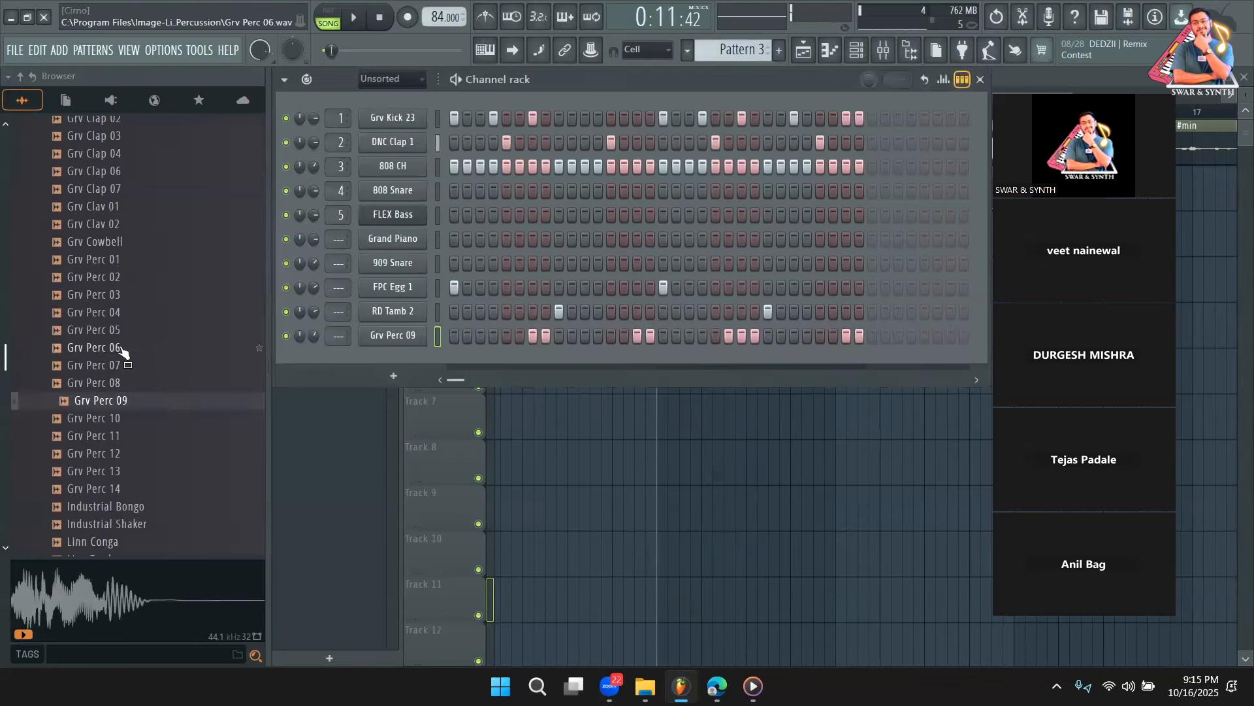
Compare Grv Perc 06 and Grv Perc 05, add Grv Perc 05 as a new channel, and play the song
{"action": "left_click", "coordinate": [121, 348]}
{"action": "left_click", "coordinate": [114, 329]}
{"action": "left_click", "coordinate": [116, 346]}
{"action": "left_click", "coordinate": [113, 328]}
{"action": "left_click_drag", "start_coordinate": [113, 328], "coordinate": [365, 366]}
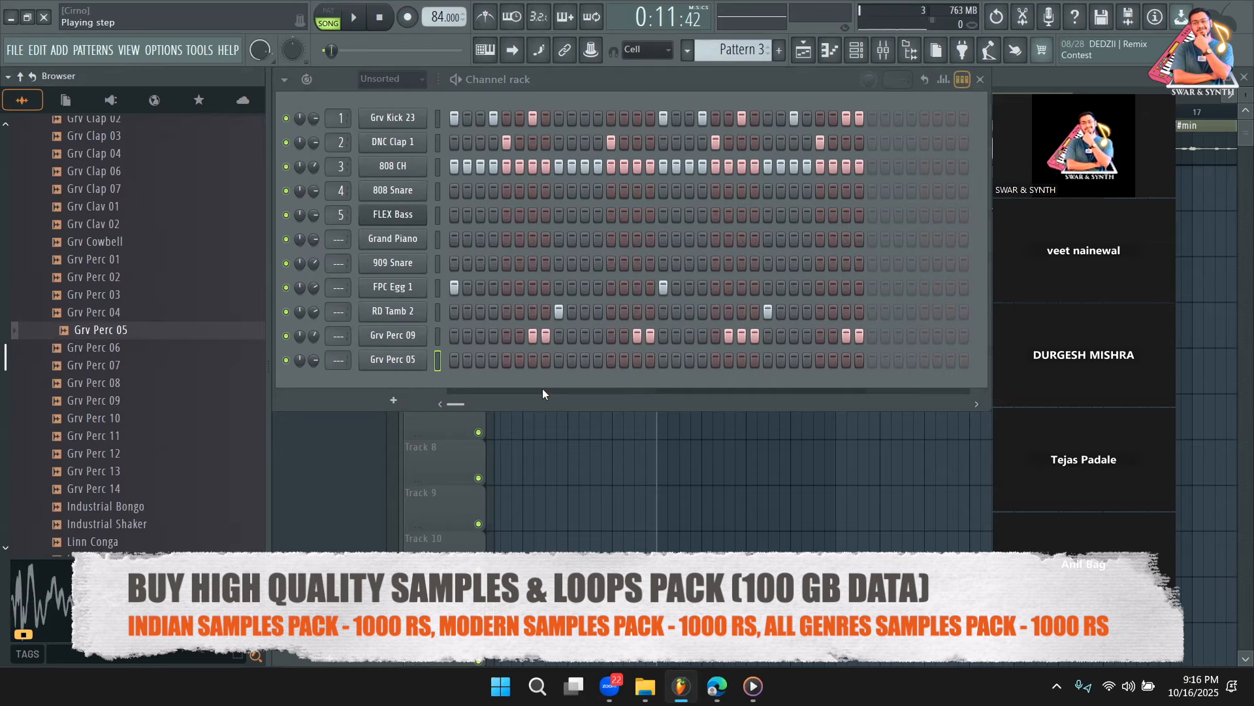
{"action": "key", "text": "space"}
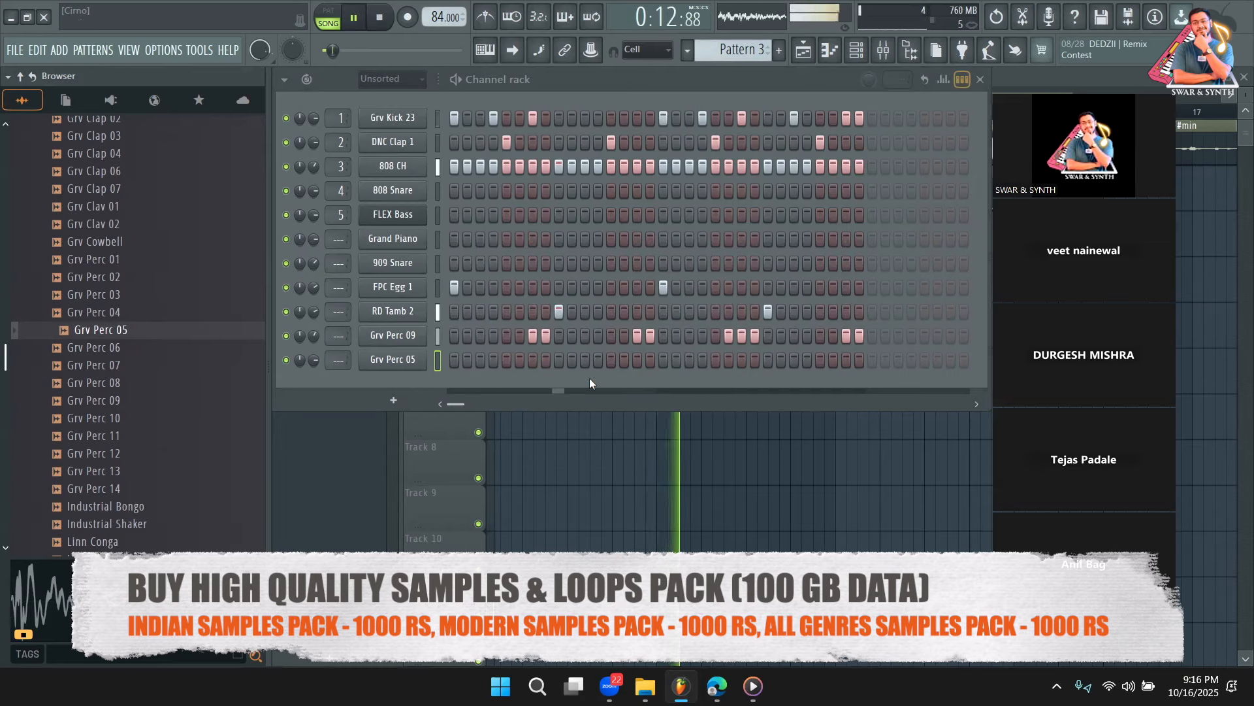
{"action": "key", "text": "space"}
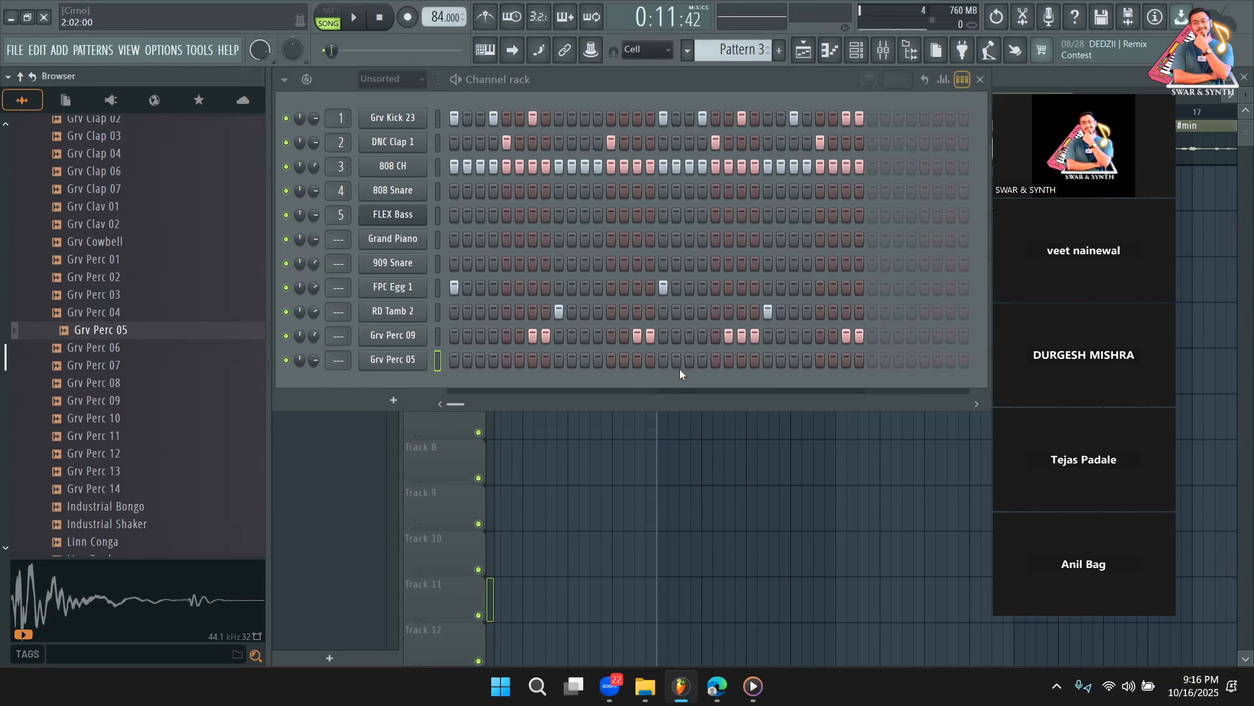
Listen to Pattern 3 alone in pattern mode, and return to song playback from the first Pattern 3 clip
{"action": "left_click", "coordinate": [341, 24]}
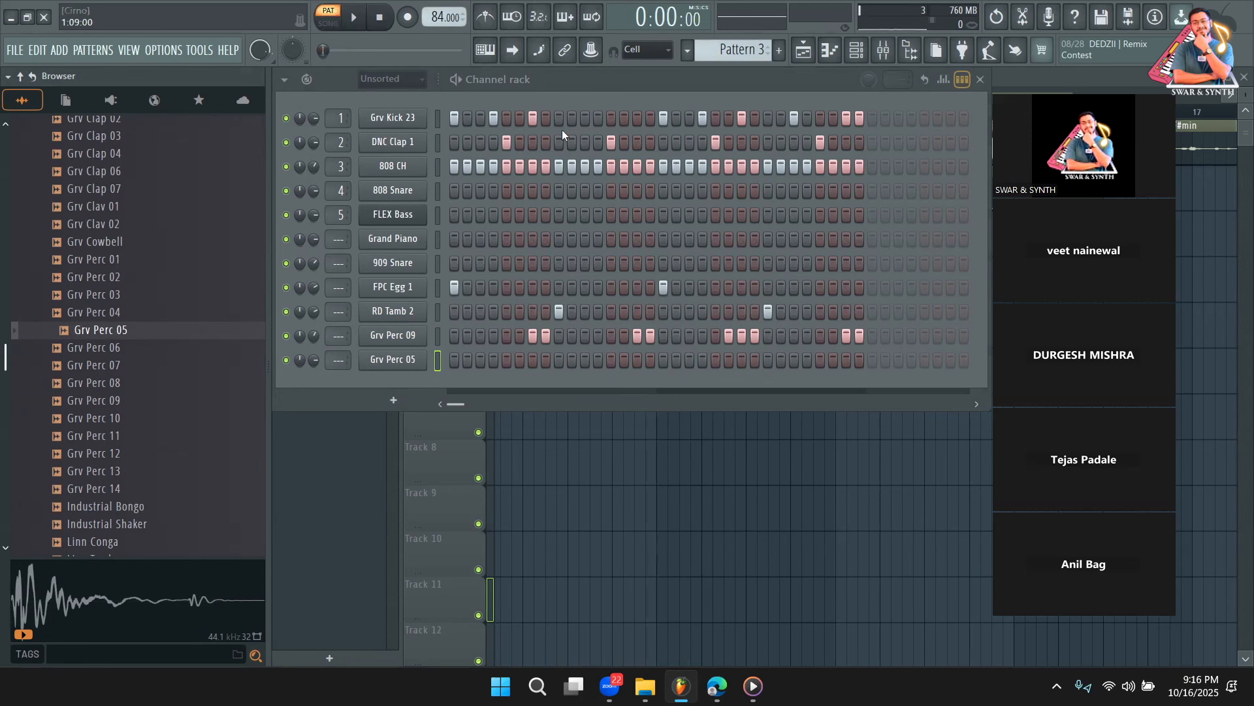
{"action": "key", "text": "space"}
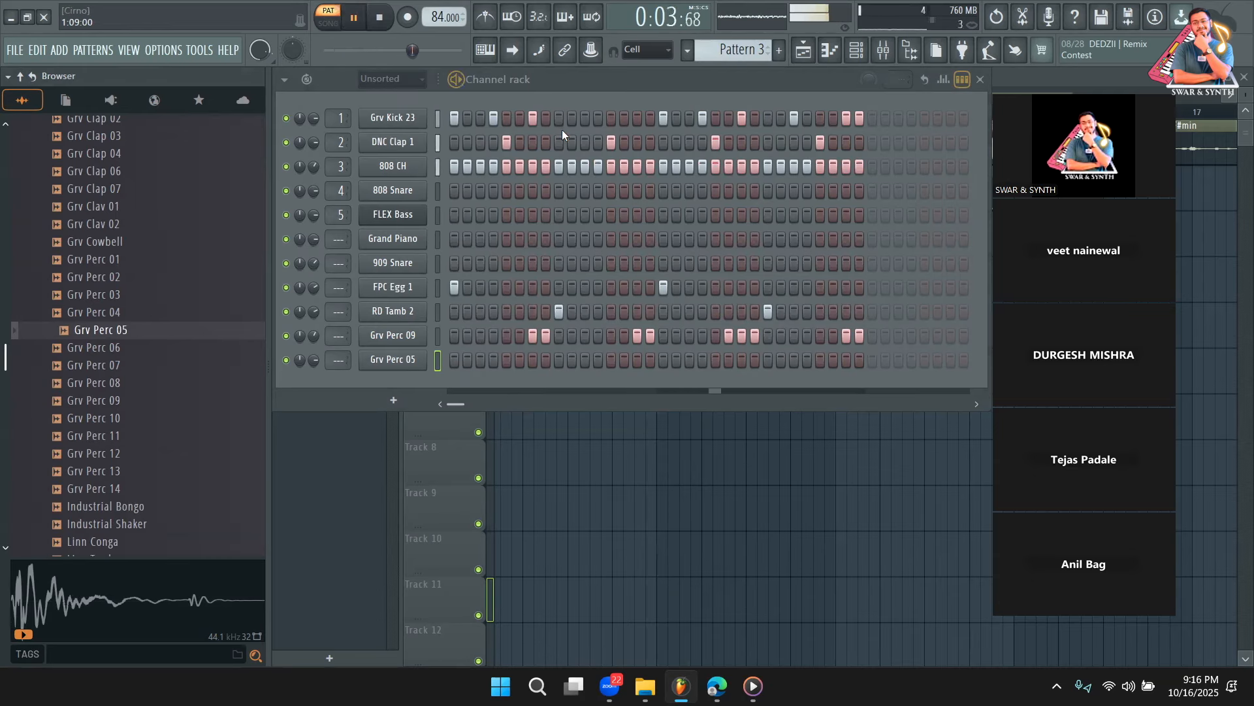
{"action": "key", "text": "space"}
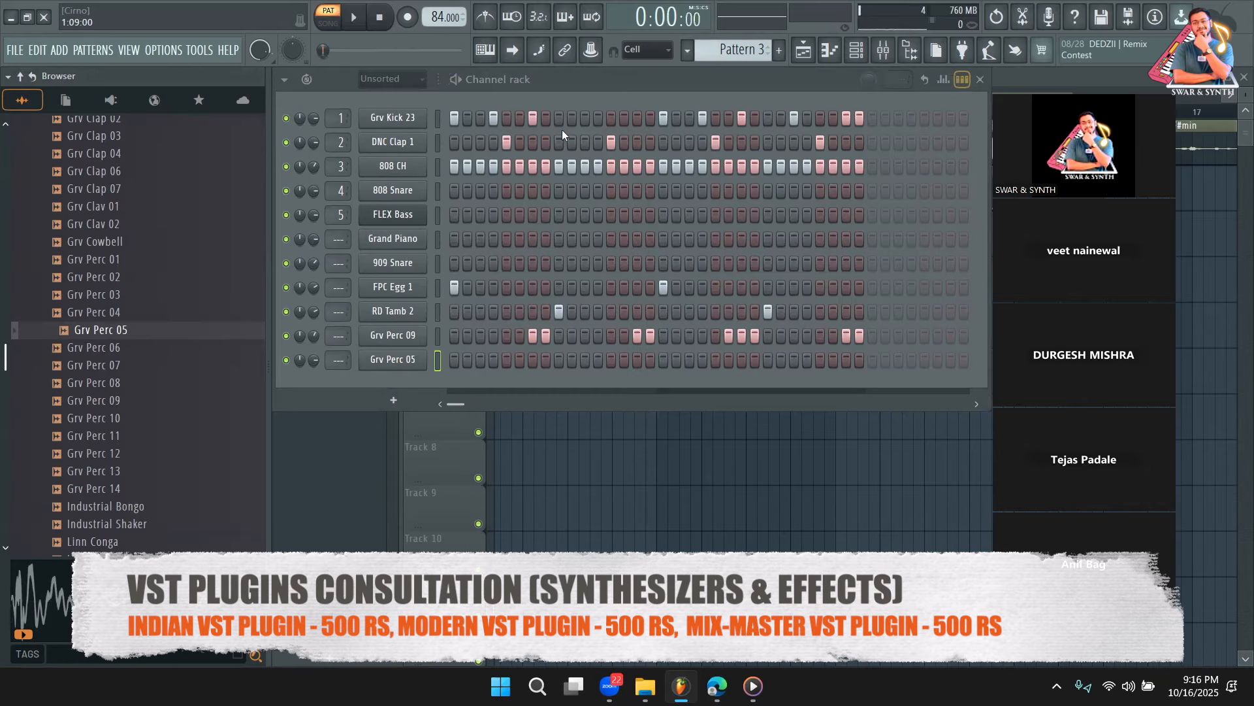
{"action": "key", "text": "space"}
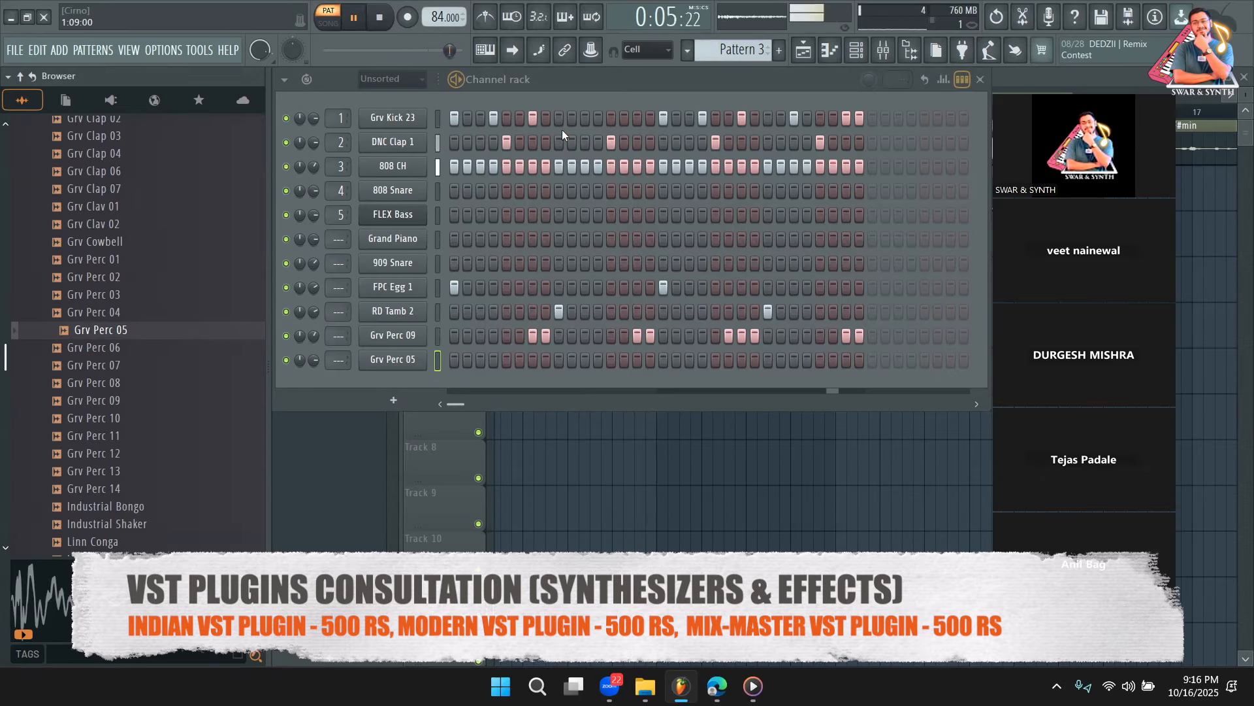
{"action": "key", "text": "space"}
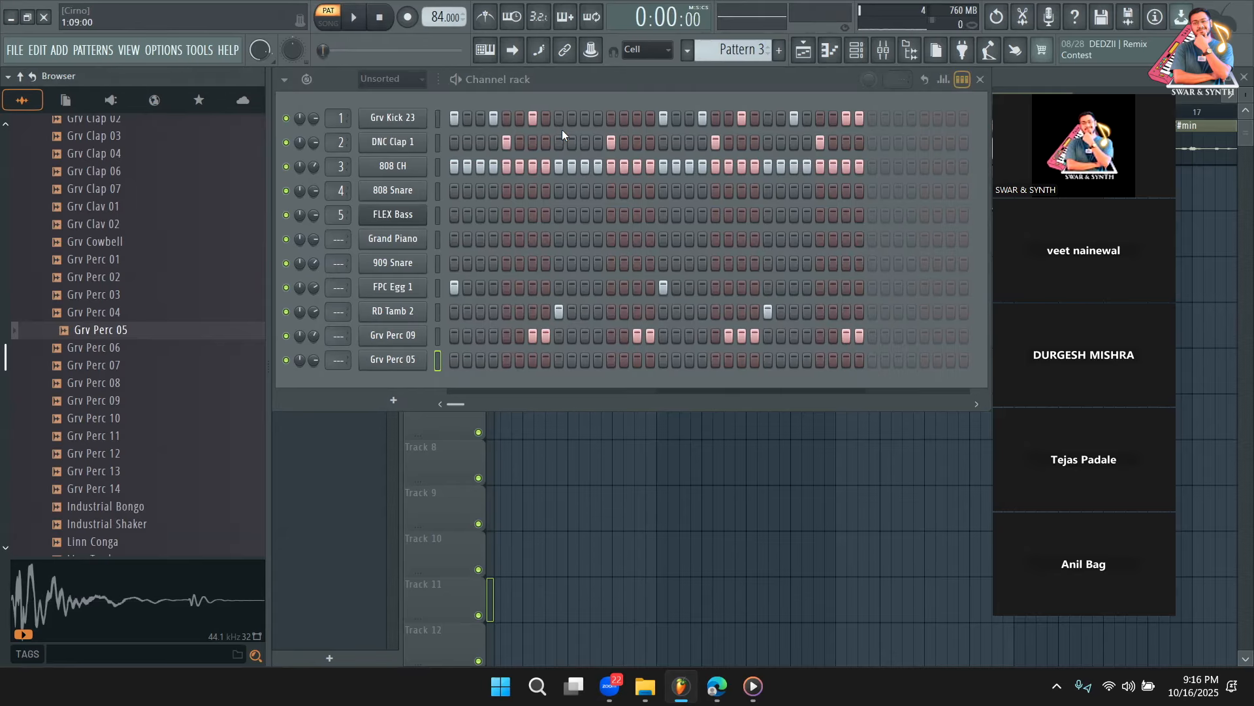
{"action": "left_click", "coordinate": [280, 451]}
{"action": "left_click", "coordinate": [658, 121]}
{"action": "key", "text": "space"}
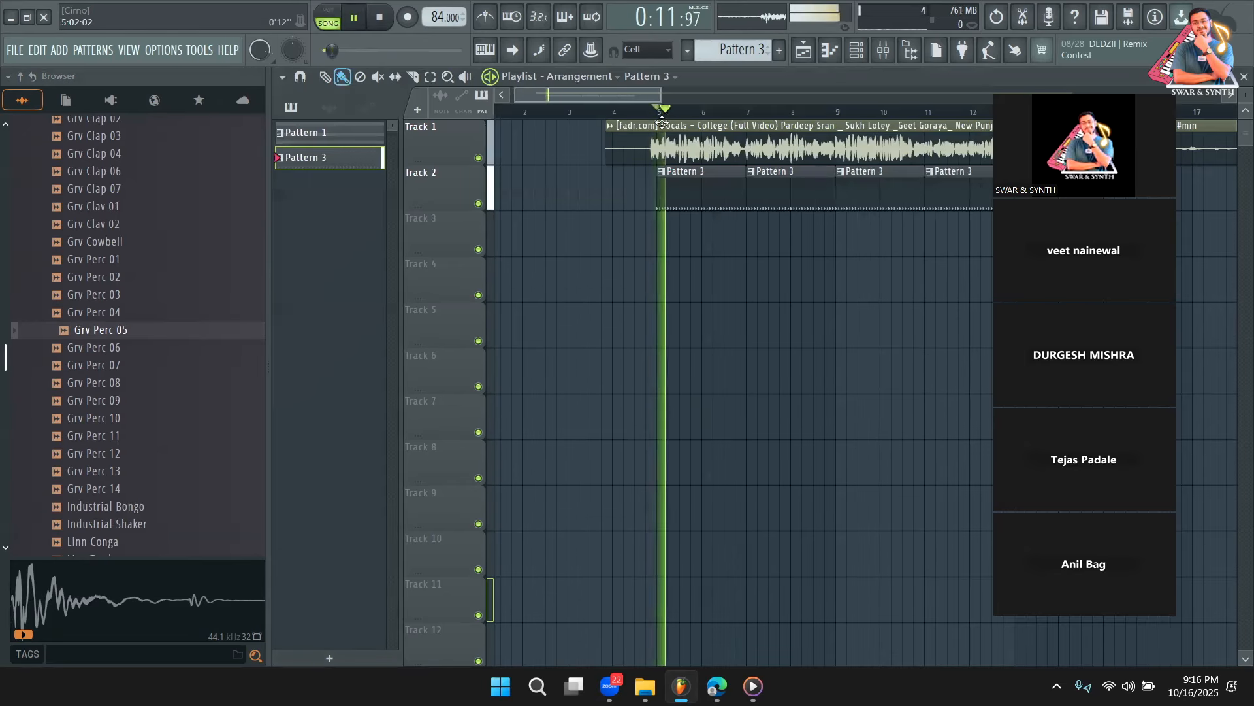
Reopen the channel rack and add the Grv Clap 06 sample as a new channel below Grv Perc 05
{"action": "left_click", "coordinate": [857, 52]}
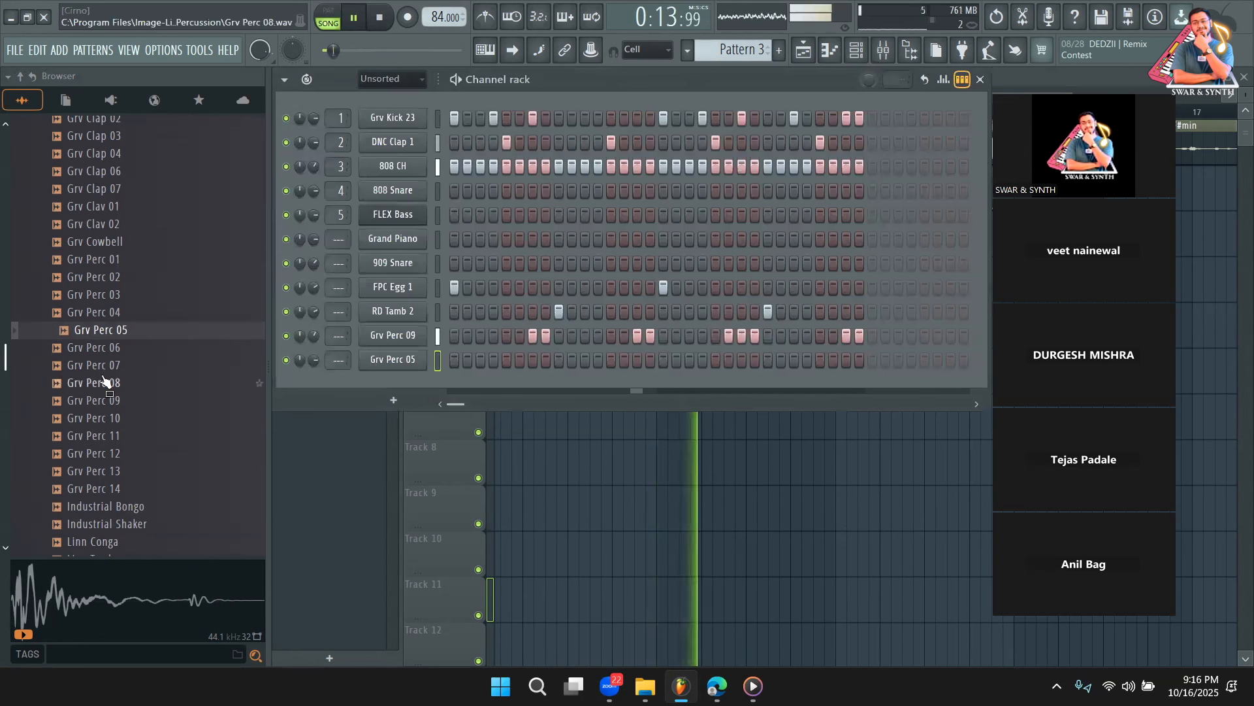
{"action": "scroll", "coordinate": [114, 366], "scroll_direction": "up", "scroll_amount": 2}
{"action": "key", "text": "space"}
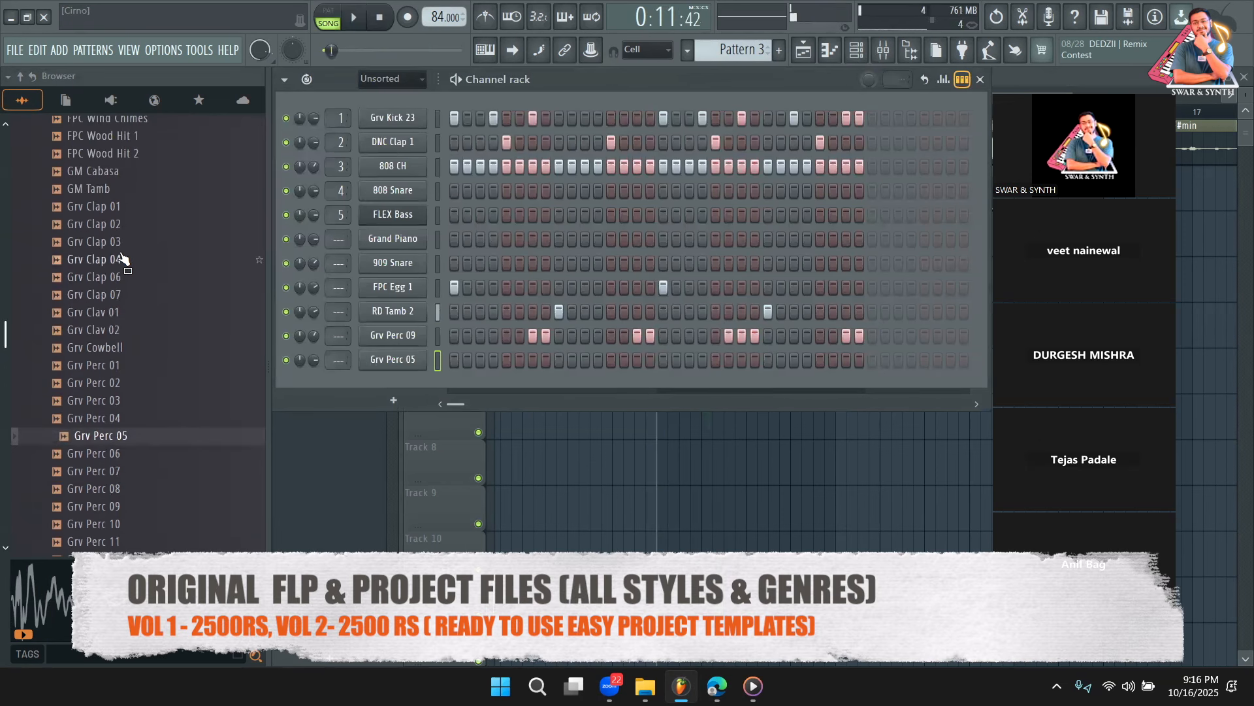
{"action": "left_click", "coordinate": [115, 278]}
{"action": "left_click_drag", "start_coordinate": [118, 277], "coordinate": [420, 397]}
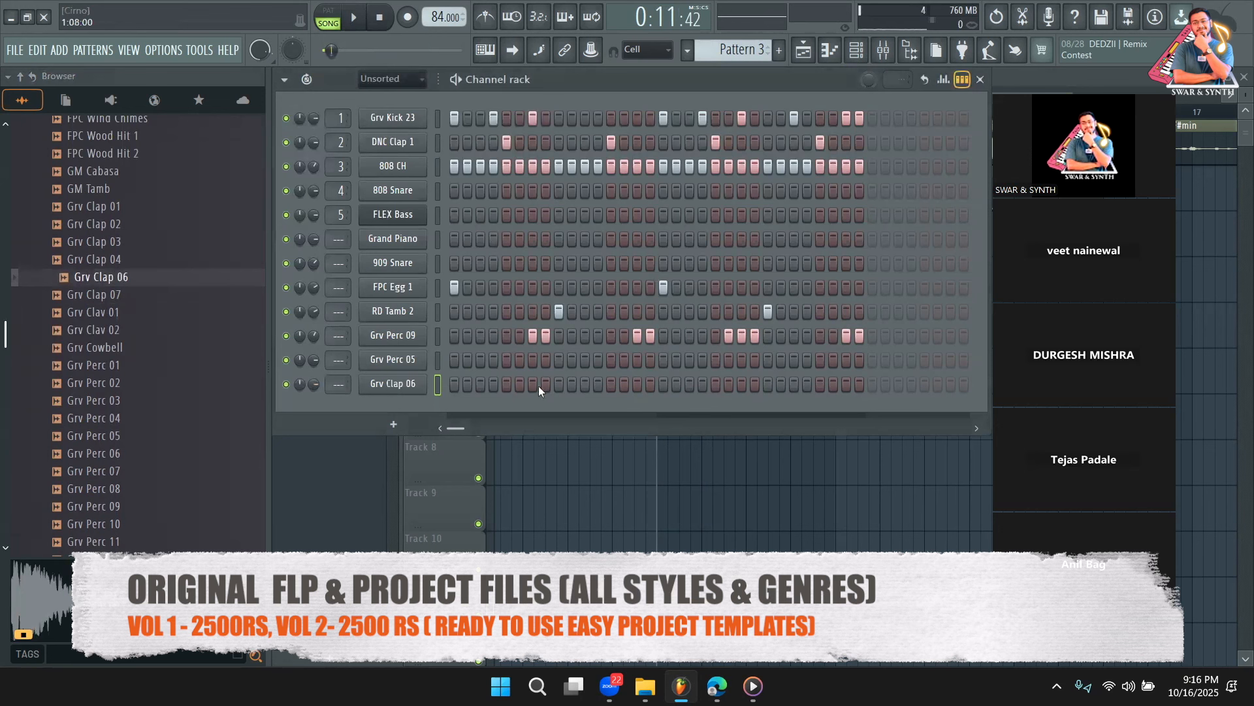
Place Grv Clap 06 hits on steps 9 and 29 during playback and lower the channel's volume
{"action": "key", "text": "space"}
{"action": "left_click", "coordinate": [558, 384]}
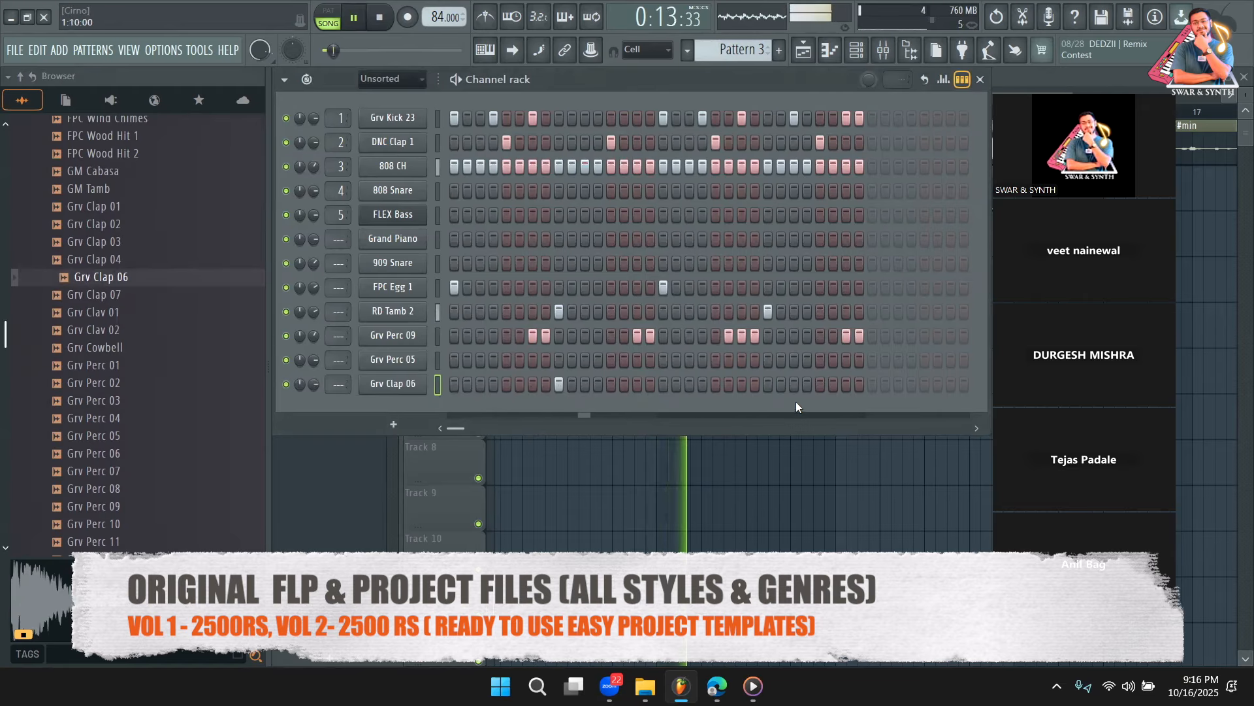
{"action": "left_click", "coordinate": [817, 385]}
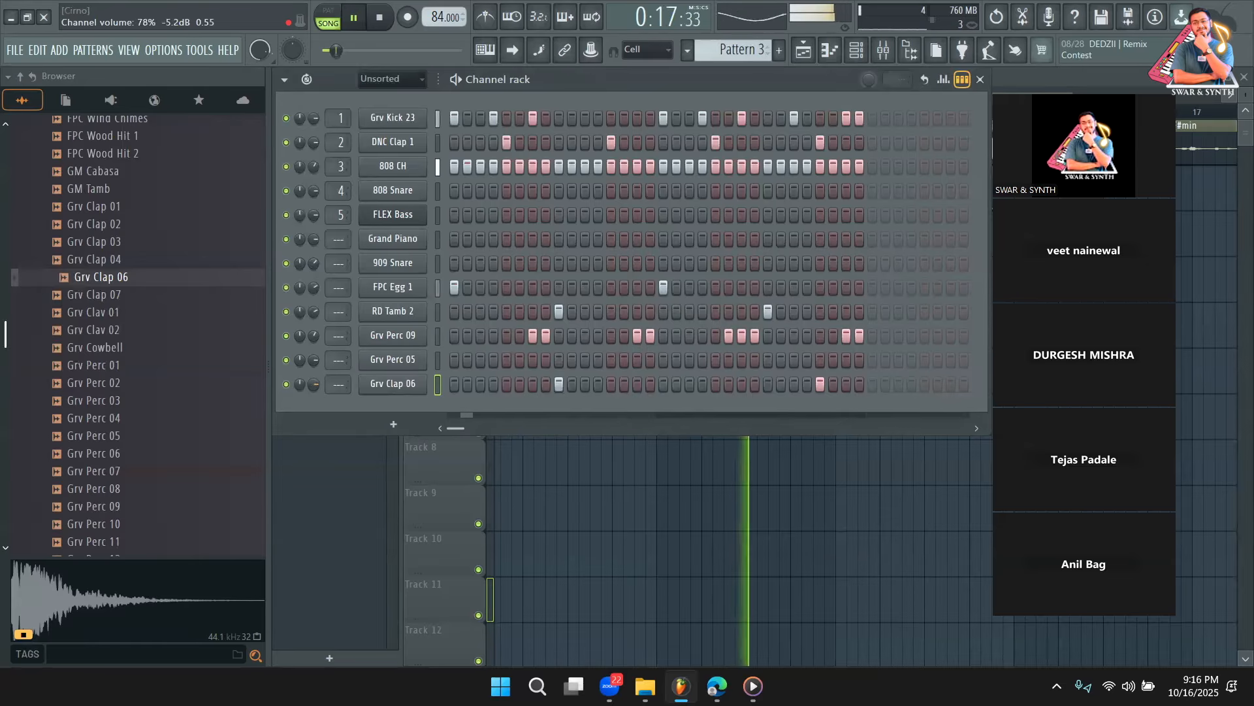
{"action": "scroll", "coordinate": [312, 384], "scroll_direction": "down", "scroll_amount": 3}
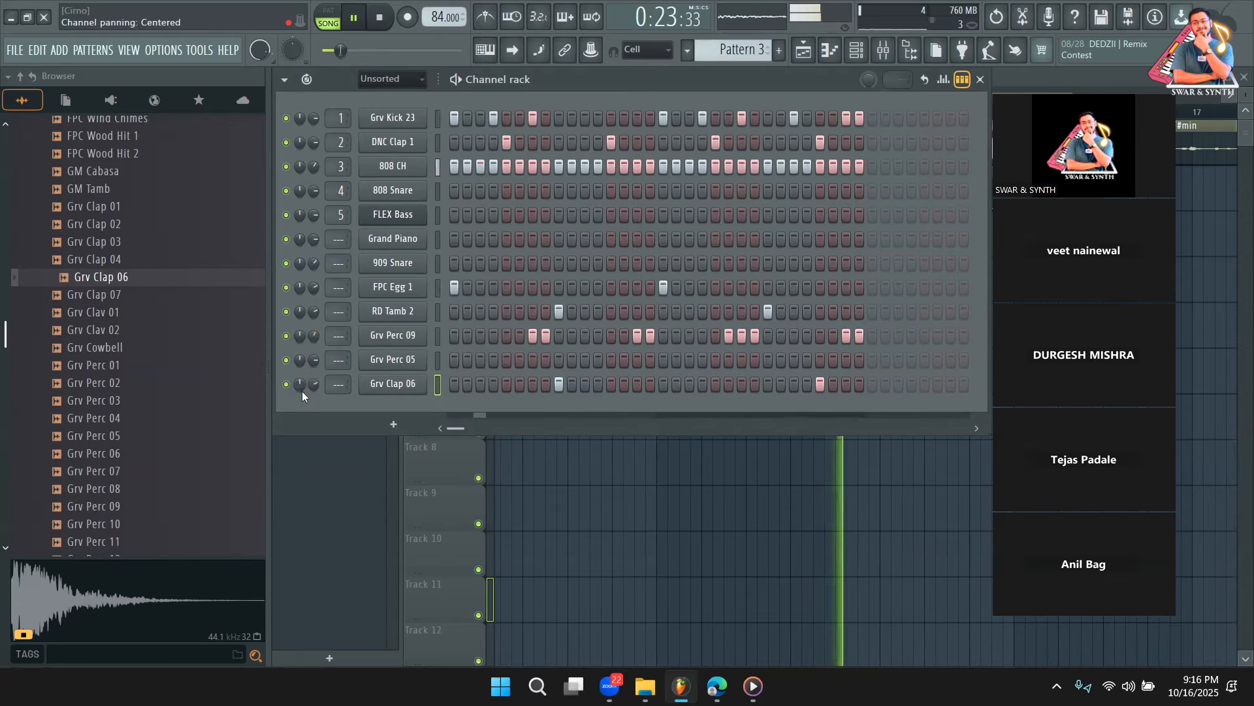
{"action": "key", "text": "space"}
Audition the Grv Perc 07 and Grv Perc 06 samples and inspect the Grv Perc 05 channel's sampler
{"action": "scroll", "coordinate": [135, 383], "scroll_direction": "down", "scroll_amount": 2}
{"action": "left_click", "coordinate": [123, 371]}
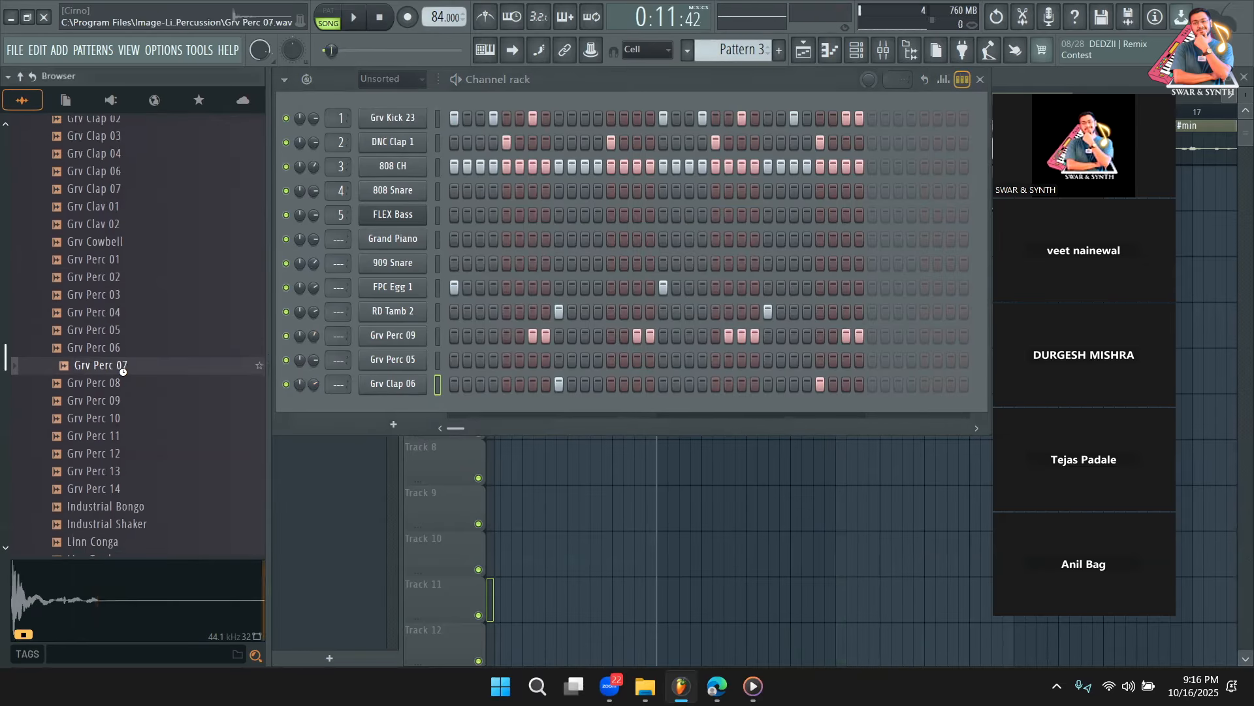
{"action": "left_click", "coordinate": [122, 351]}
{"action": "left_click", "coordinate": [416, 363]}
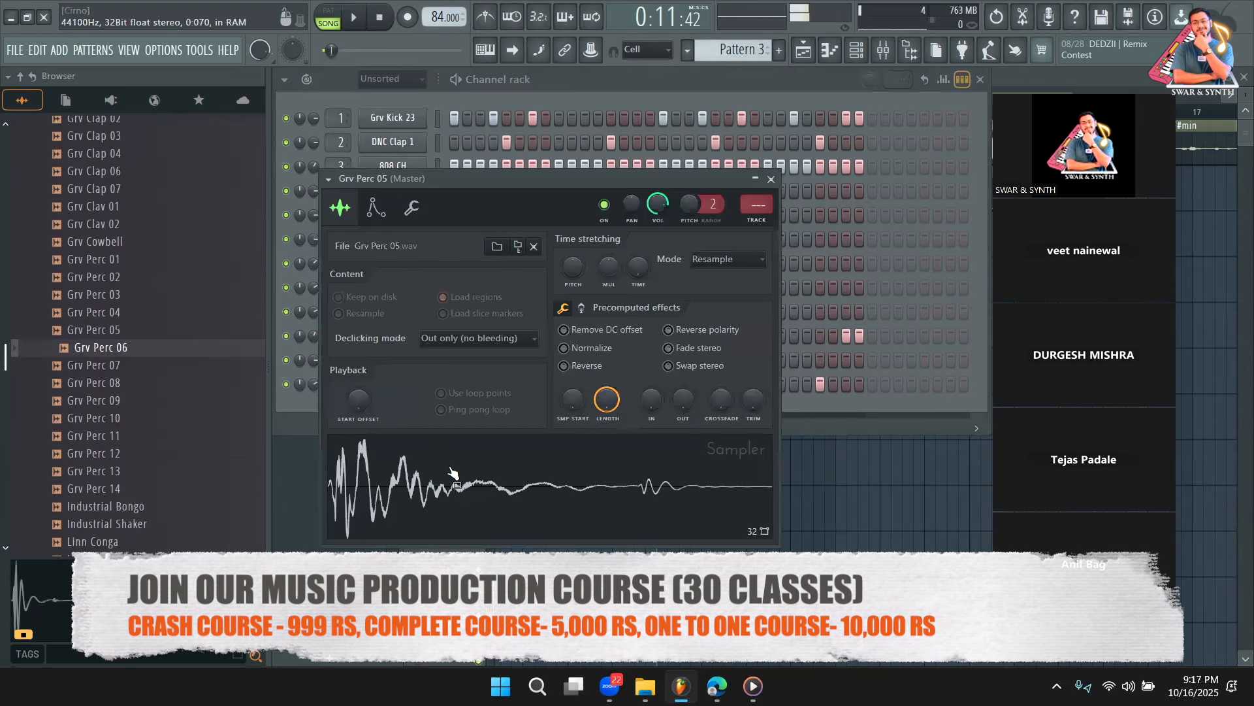
{"action": "left_click", "coordinate": [311, 407]}
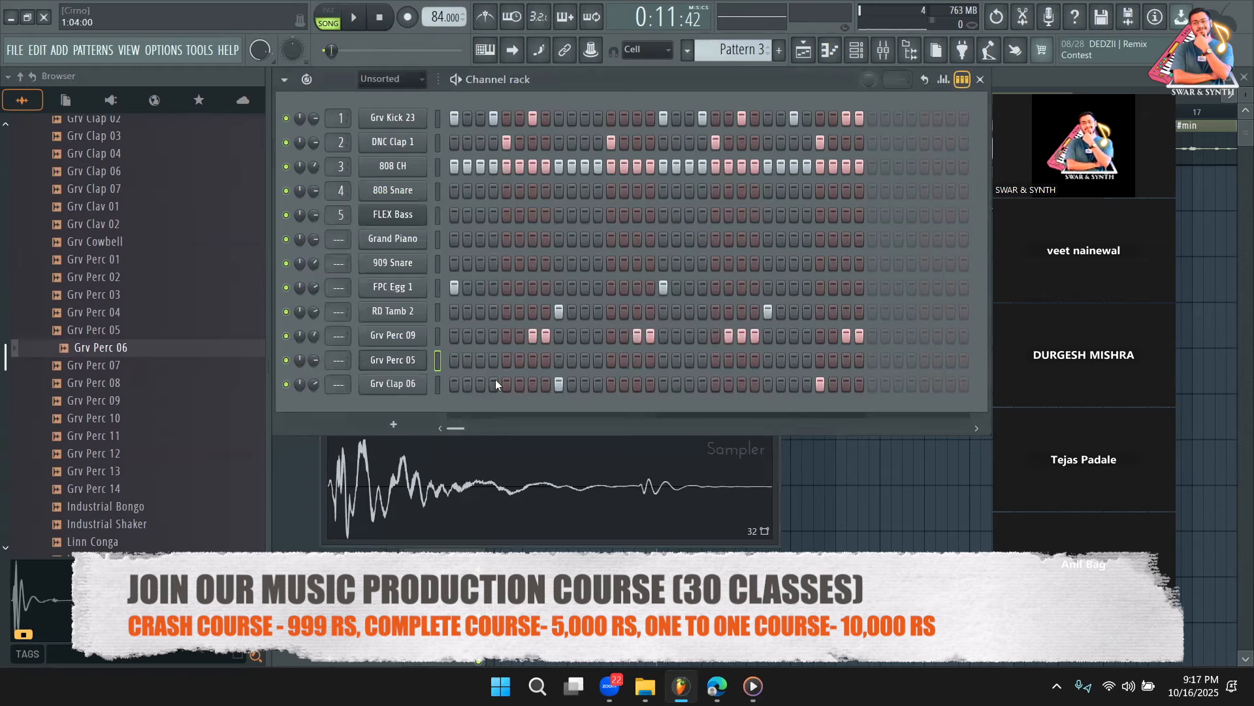
Program Grv Perc 05 hits on steps 3, 19, 27 and 28 while the song plays
{"action": "left_click", "coordinate": [483, 361]}
{"action": "key", "text": "space"}
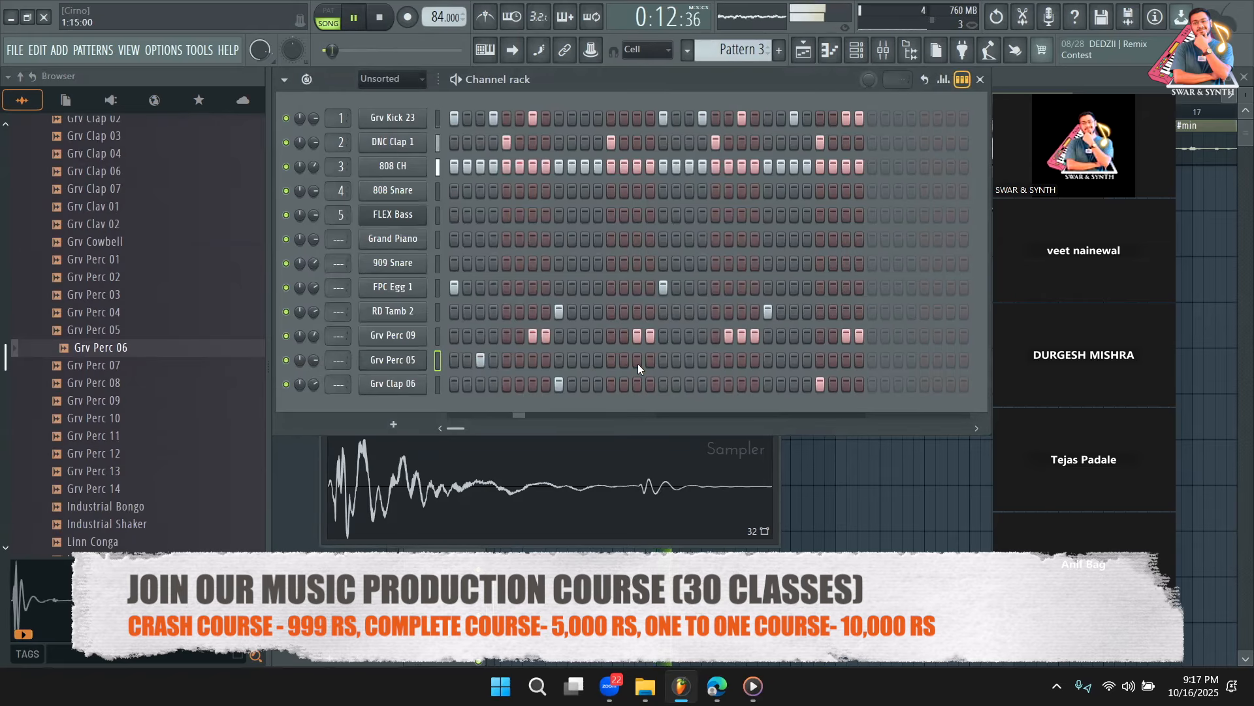
{"action": "left_click", "coordinate": [690, 360]}
{"action": "left_click", "coordinate": [794, 360]}
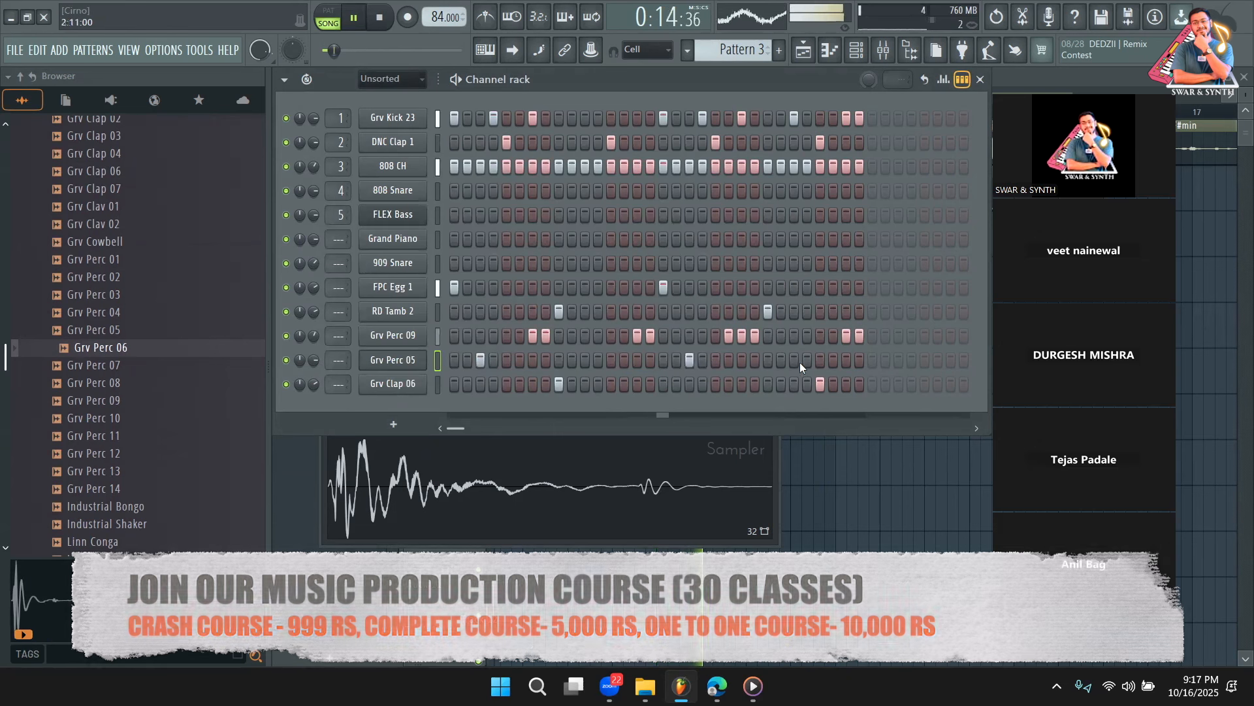
{"action": "left_click", "coordinate": [808, 360]}
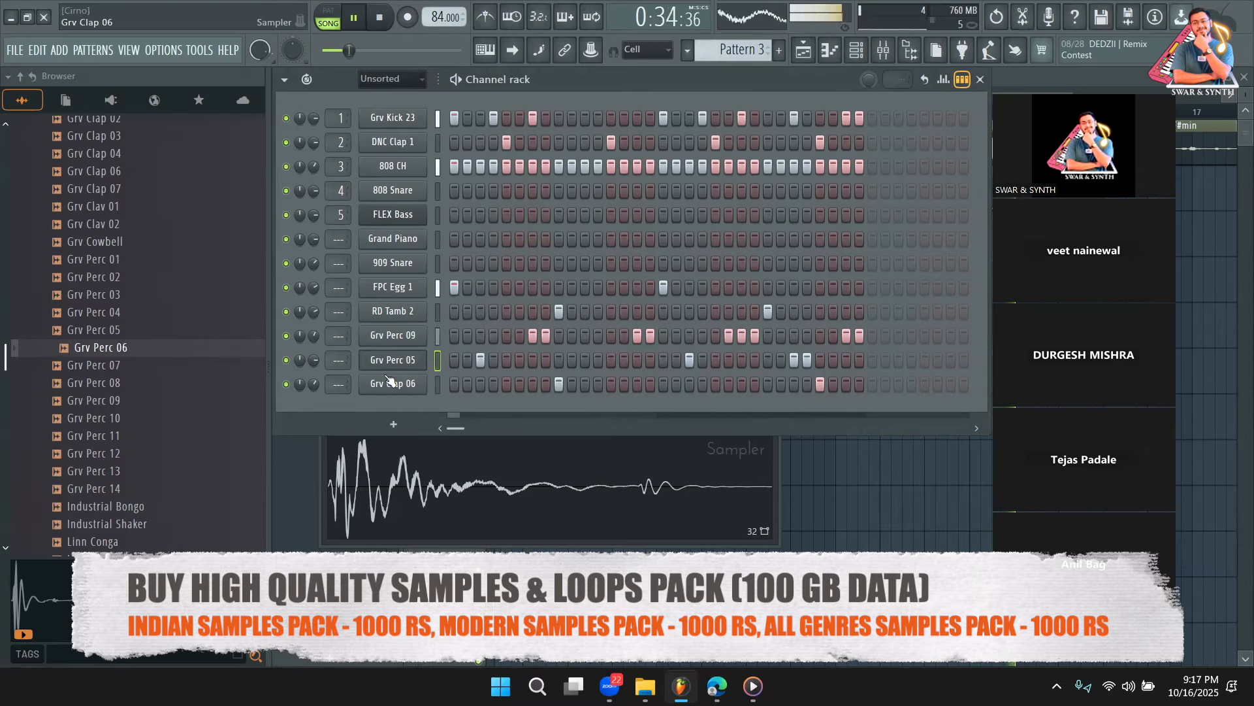
Show the playlist zoomed out over the vocal track and all Pattern 3 clips, and stop playback
{"action": "key", "text": "F5"}
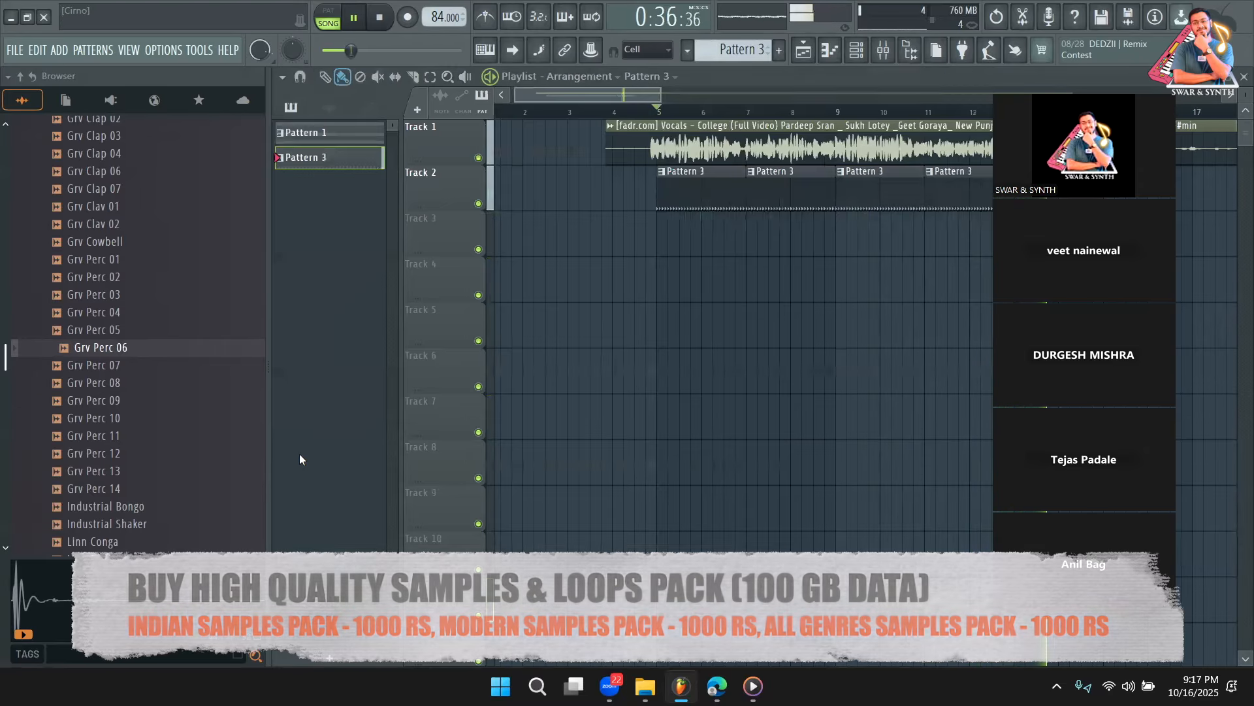
{"action": "left_click_drag", "start_coordinate": [661, 95], "coordinate": [768, 95]}
{"action": "key", "text": "space"}
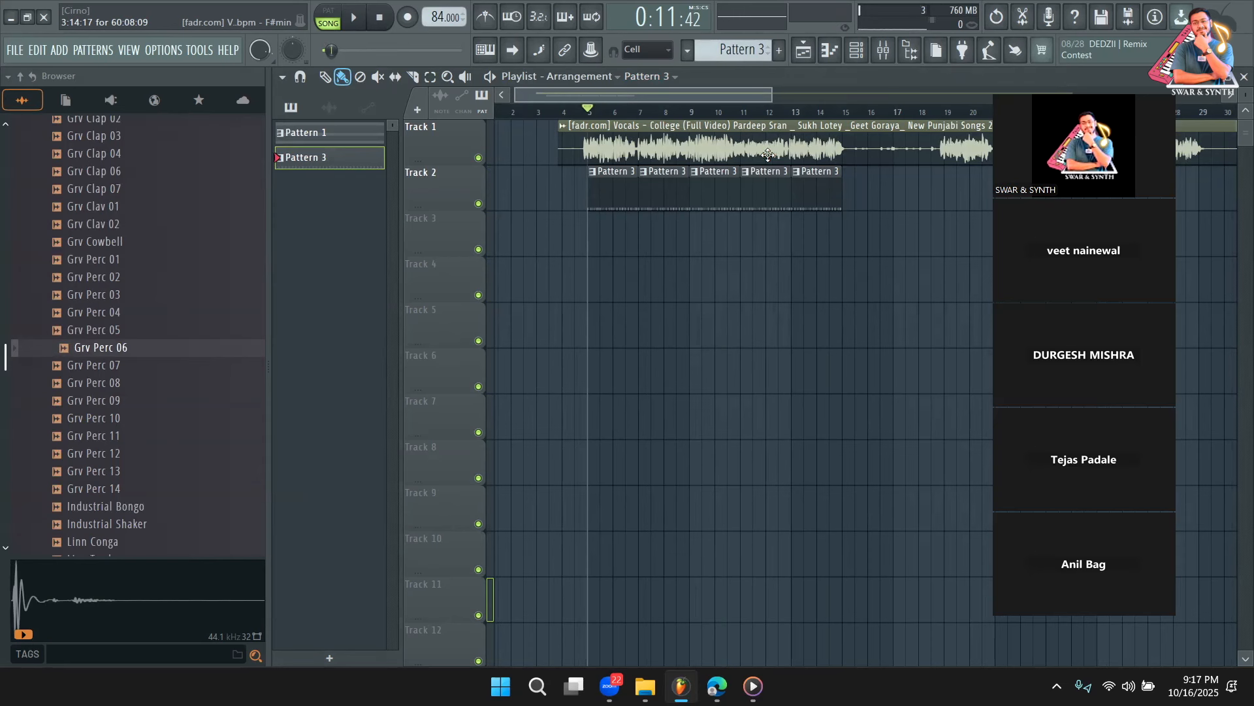
Collapse the sample browser's open folders back to the root list and start song playback
{"action": "scroll", "coordinate": [134, 224], "scroll_direction": "up", "scroll_amount": 20}
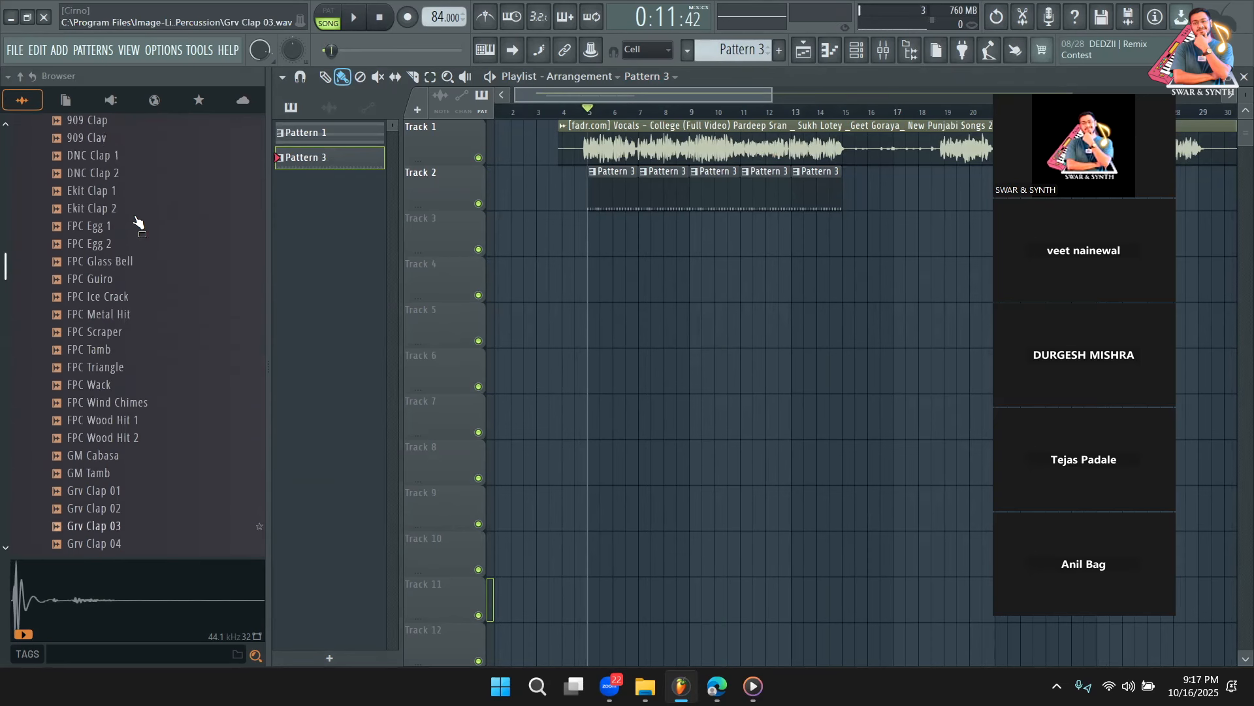
{"action": "left_click", "coordinate": [32, 76]}
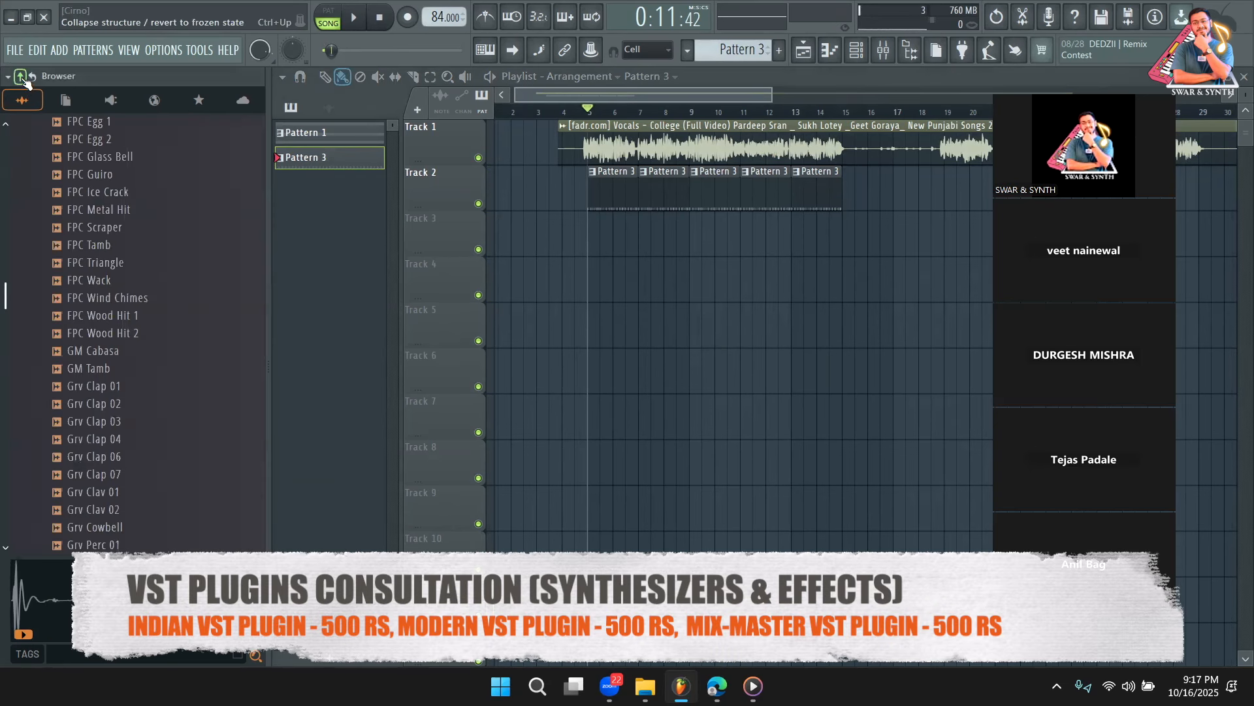
{"action": "left_click", "coordinate": [20, 77]}
{"action": "left_click", "coordinate": [344, 221]}
{"action": "key", "text": "space"}
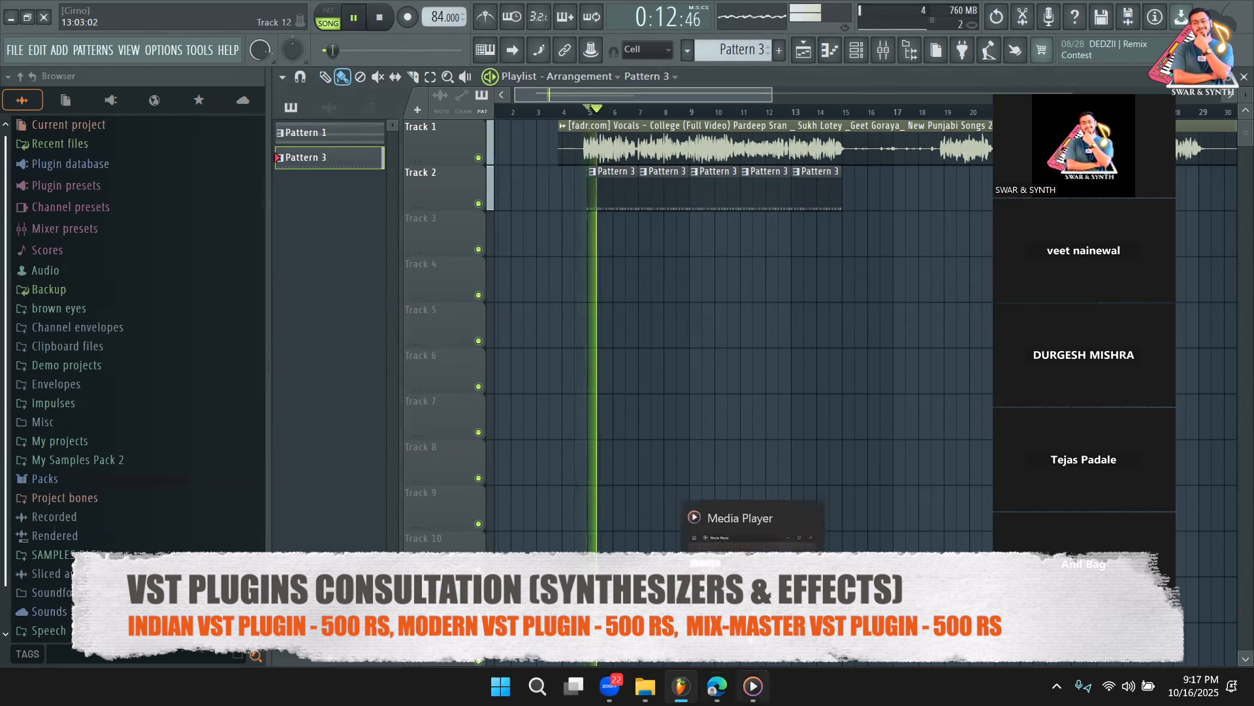
Switch to the web browser and check the song's key and BPM on Tunebat and on the Fadr stems page
{"action": "left_click", "coordinate": [716, 686]}
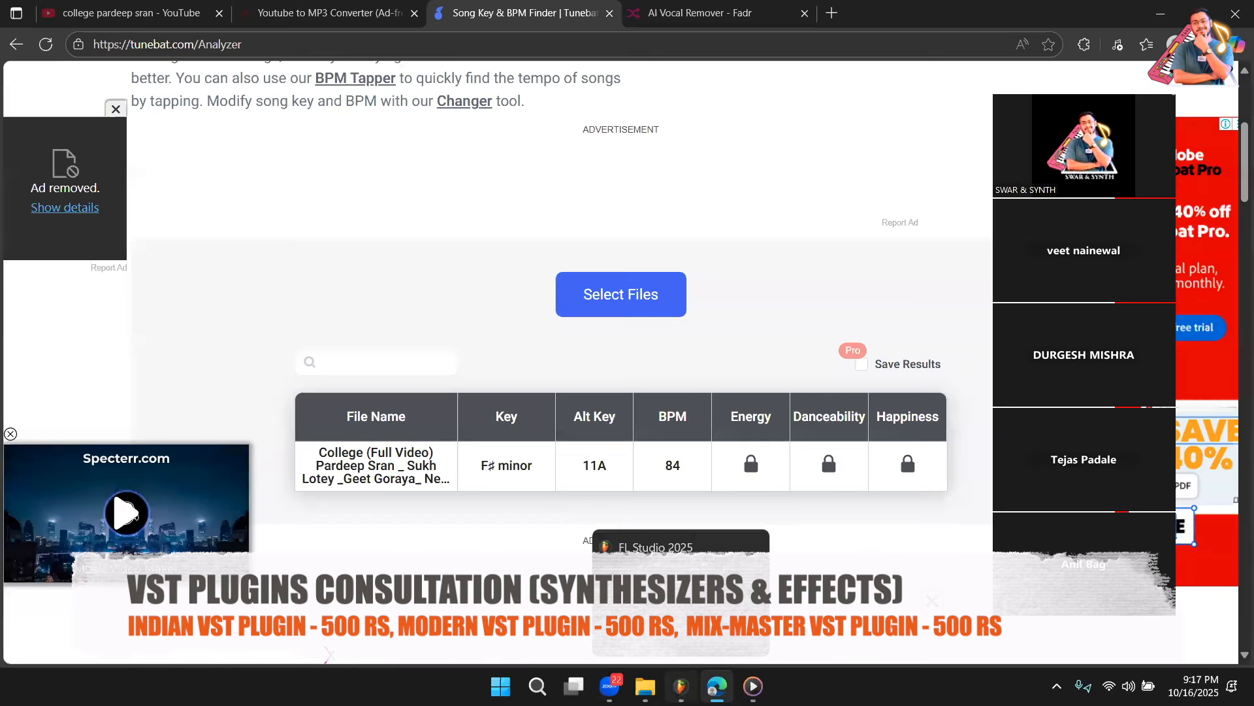
{"action": "left_click", "coordinate": [681, 686]}
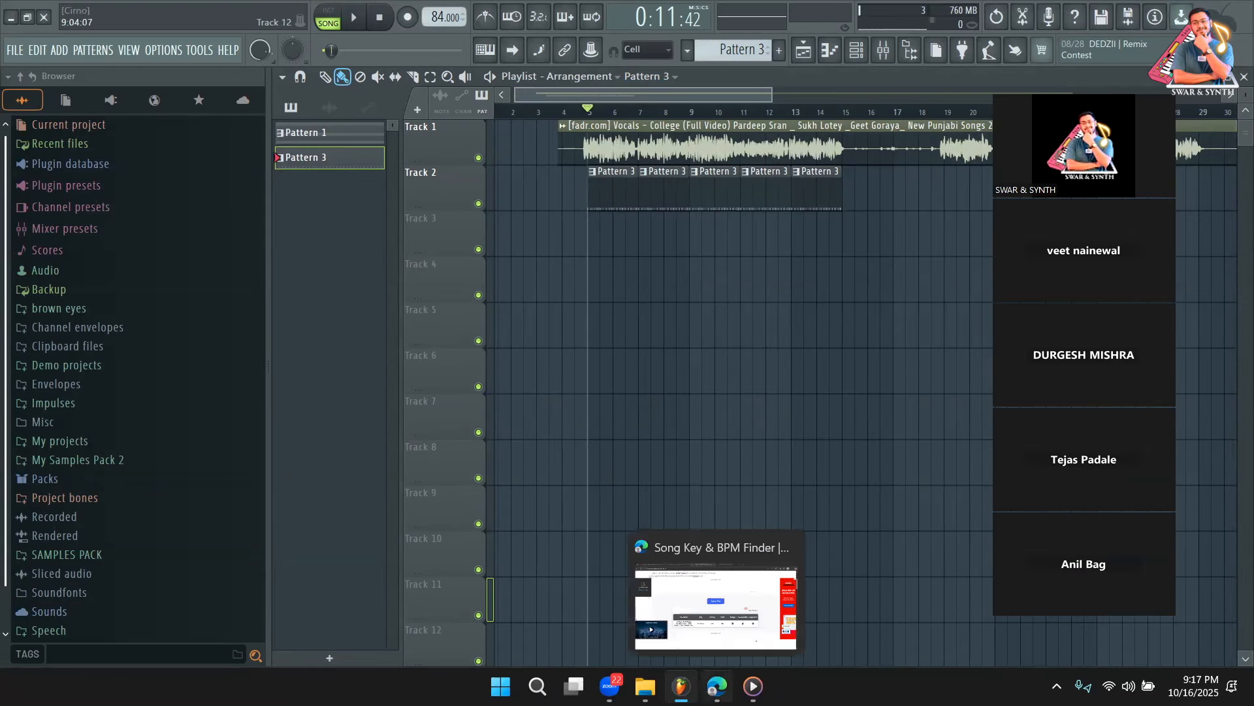
{"action": "left_click", "coordinate": [717, 686]}
{"action": "left_click", "coordinate": [717, 686]}
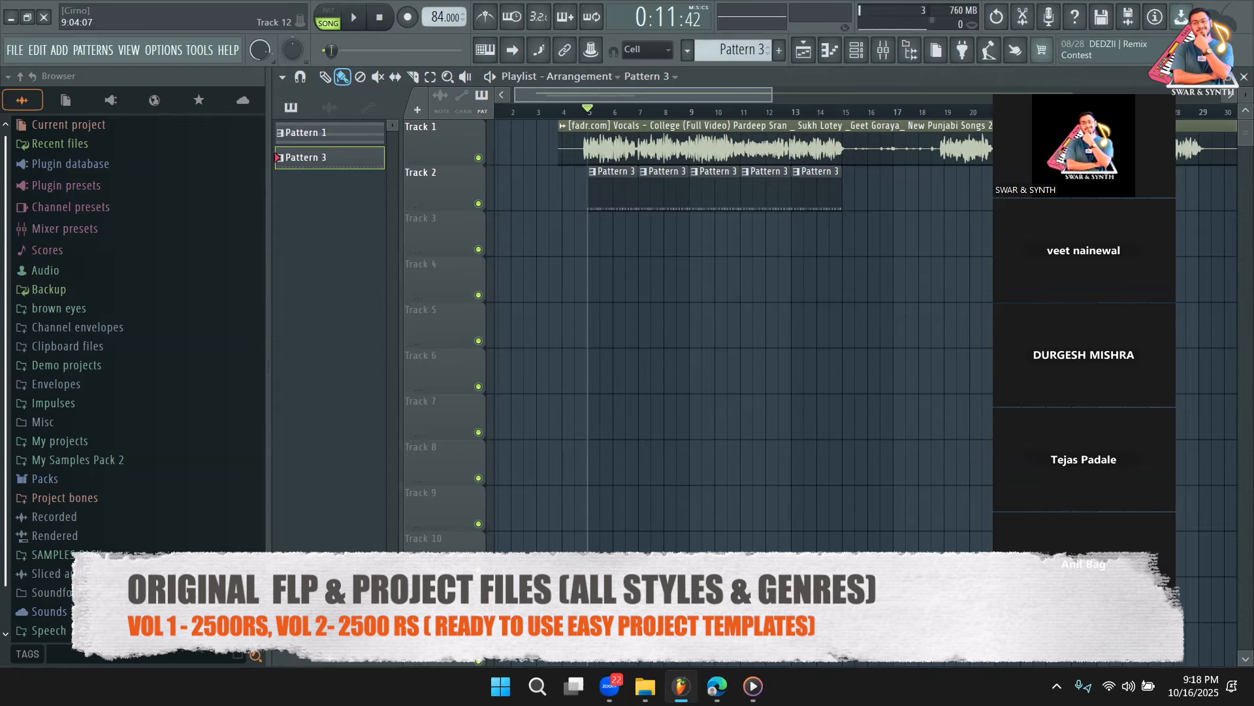
{"action": "key", "text": "alt+Tab"}
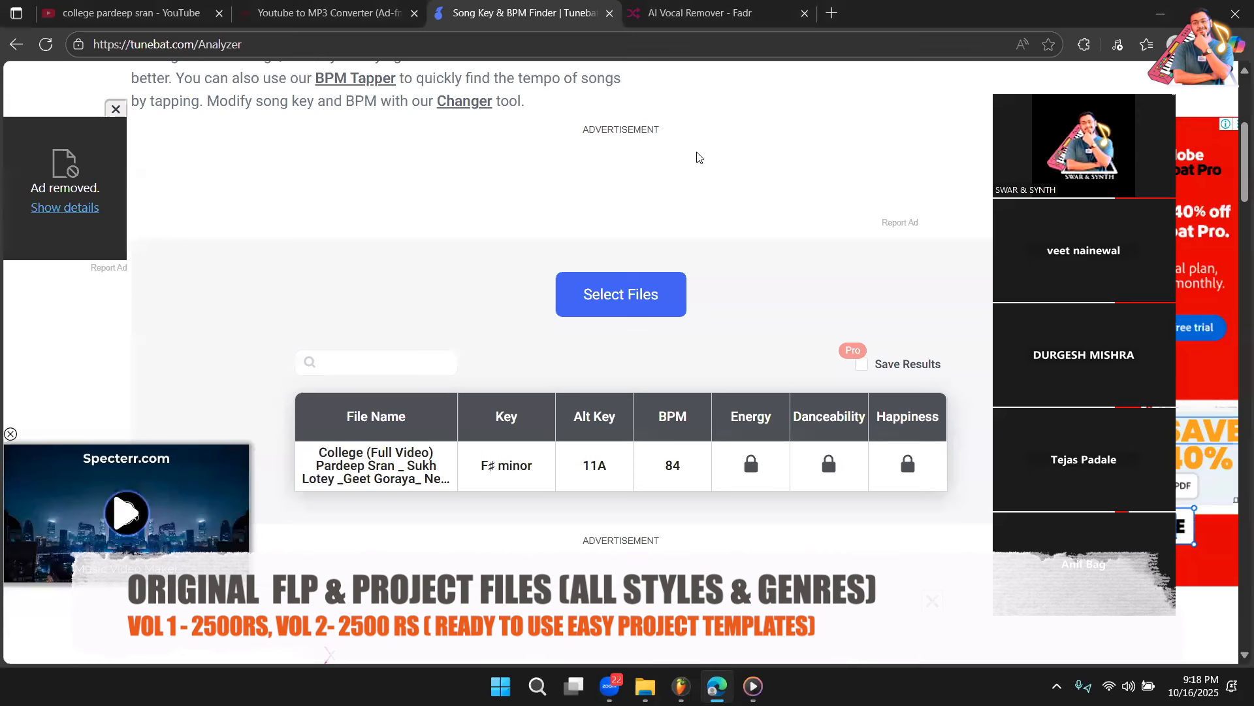
{"action": "scroll", "coordinate": [485, 299], "scroll_direction": "up", "scroll_amount": 2}
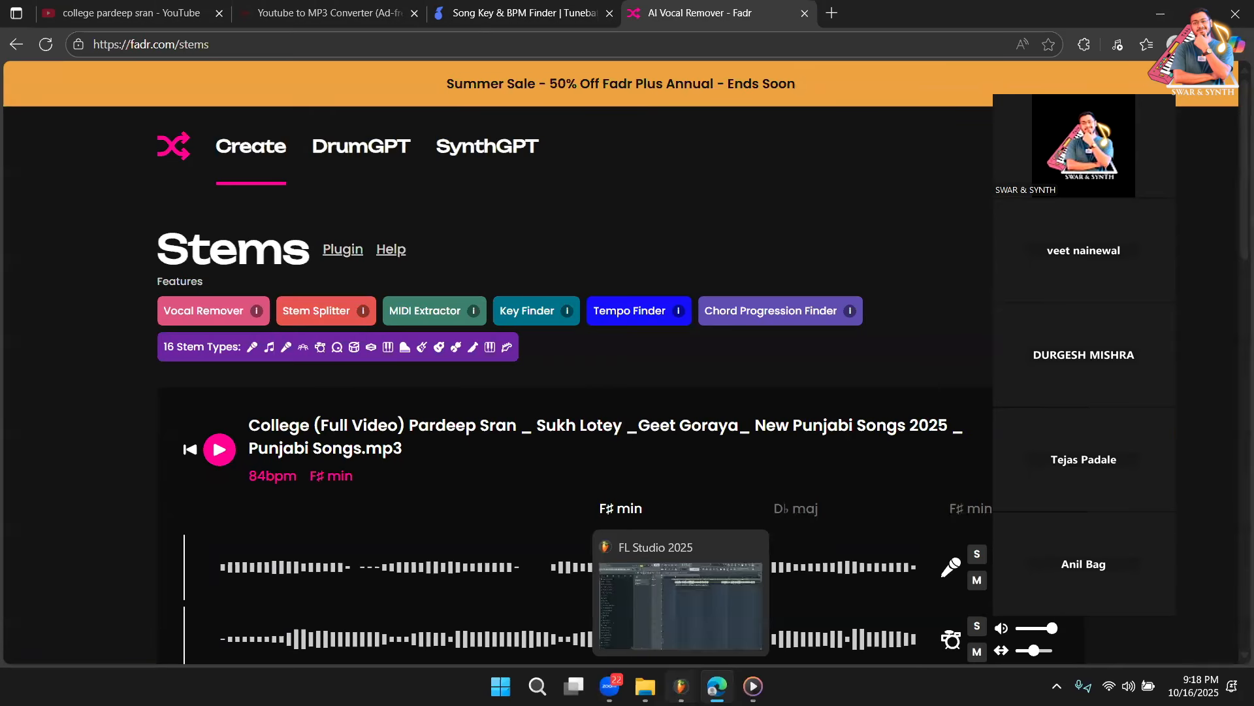
Switch back to FL Studio, select the empty Pattern 7 and bring up the playlist
{"action": "left_click", "coordinate": [681, 686]}
{"action": "left_click", "coordinate": [857, 50]}
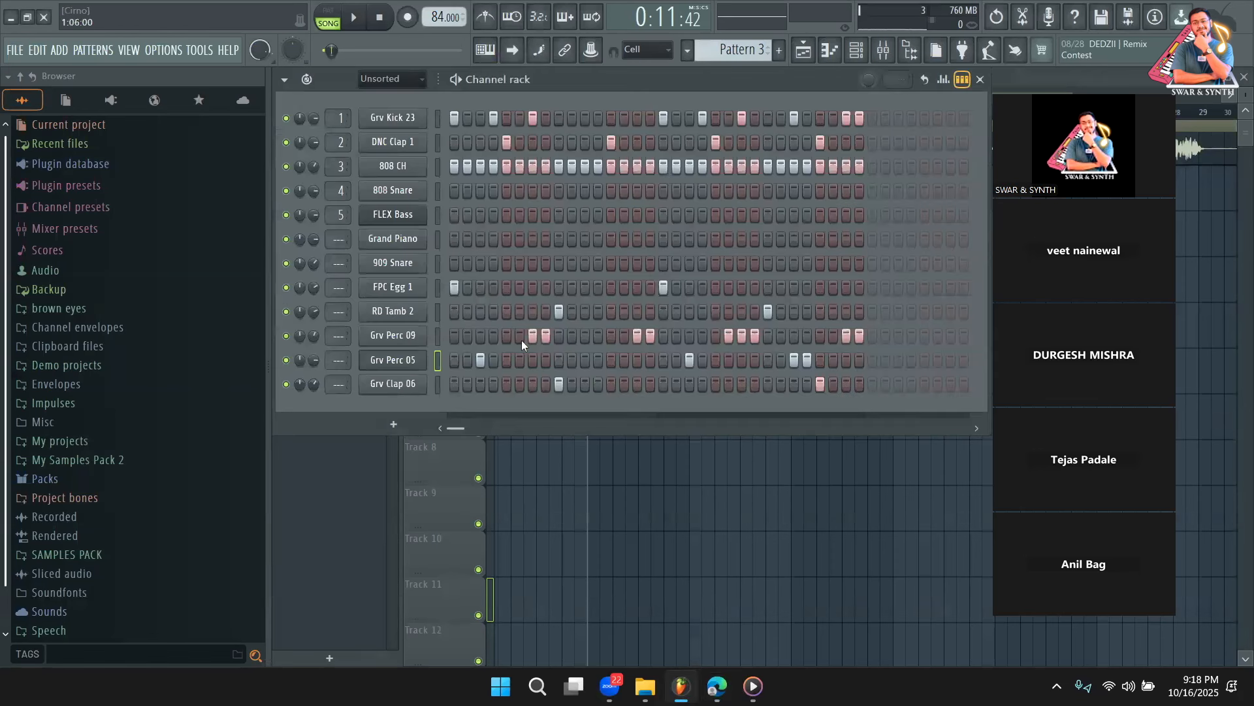
{"action": "scroll", "coordinate": [744, 50], "scroll_direction": "up", "scroll_amount": 4}
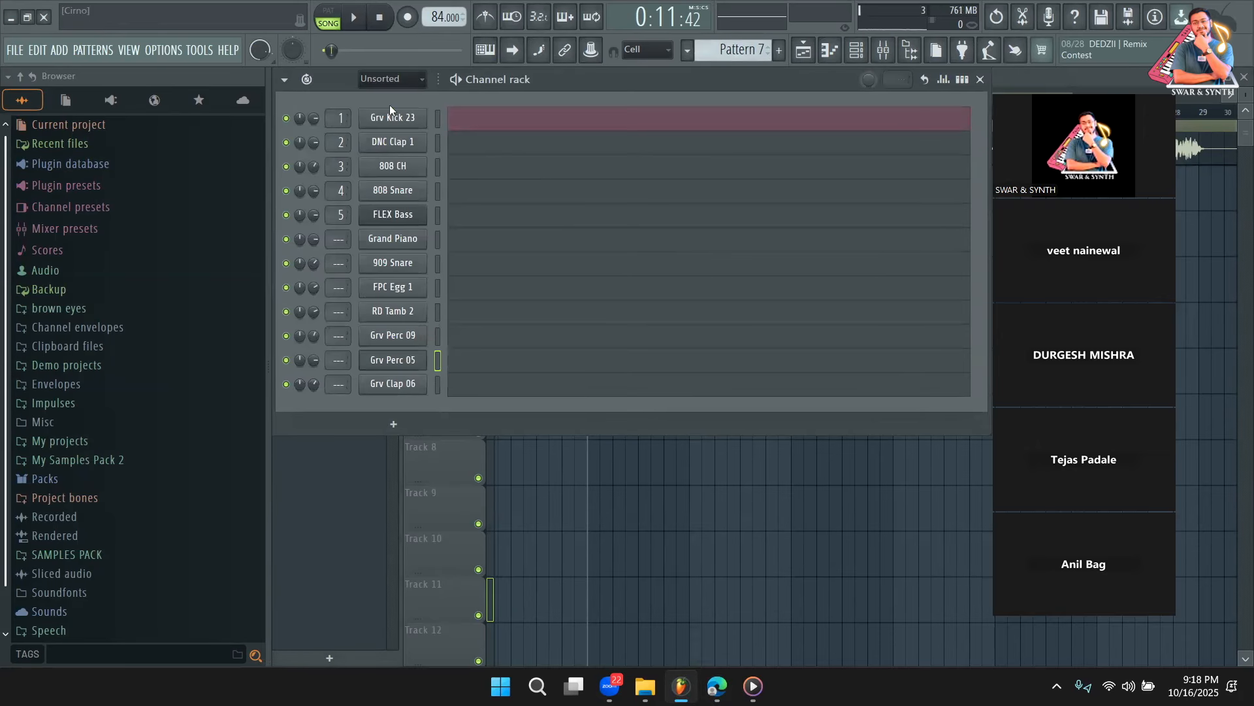
{"action": "key", "text": "F6"}
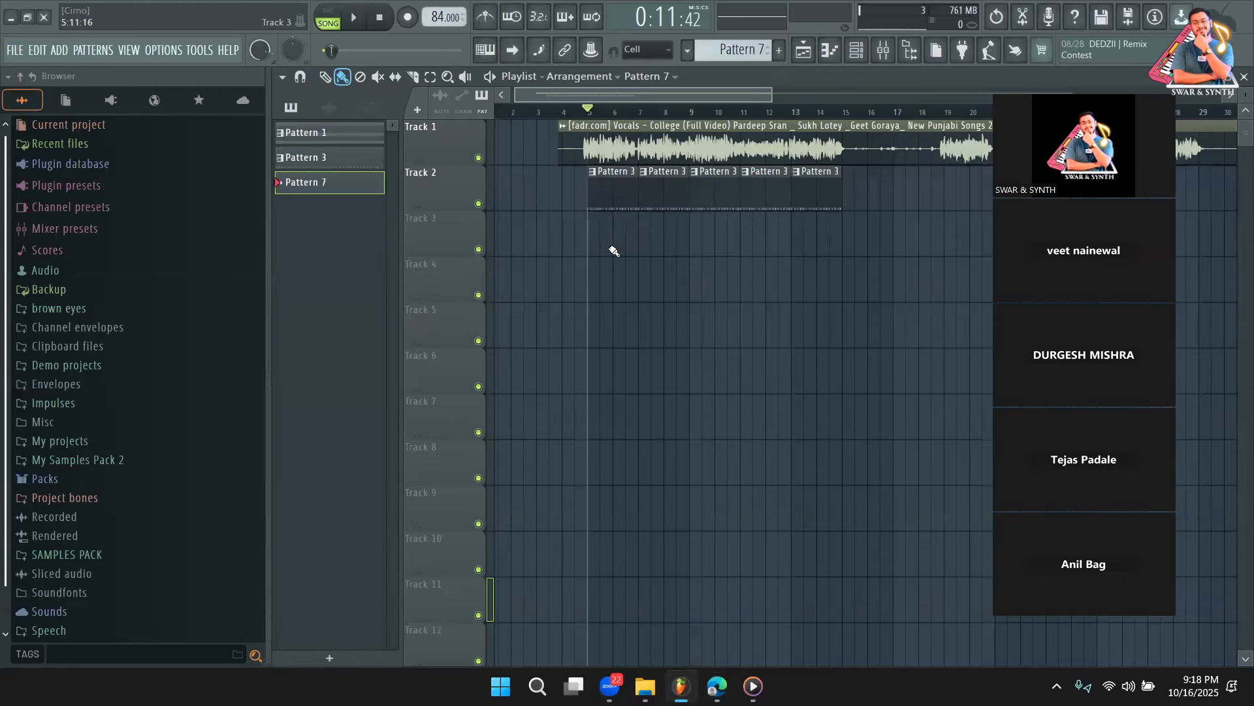
{"action": "left_click_drag", "start_coordinate": [765, 96], "coordinate": [825, 101]}
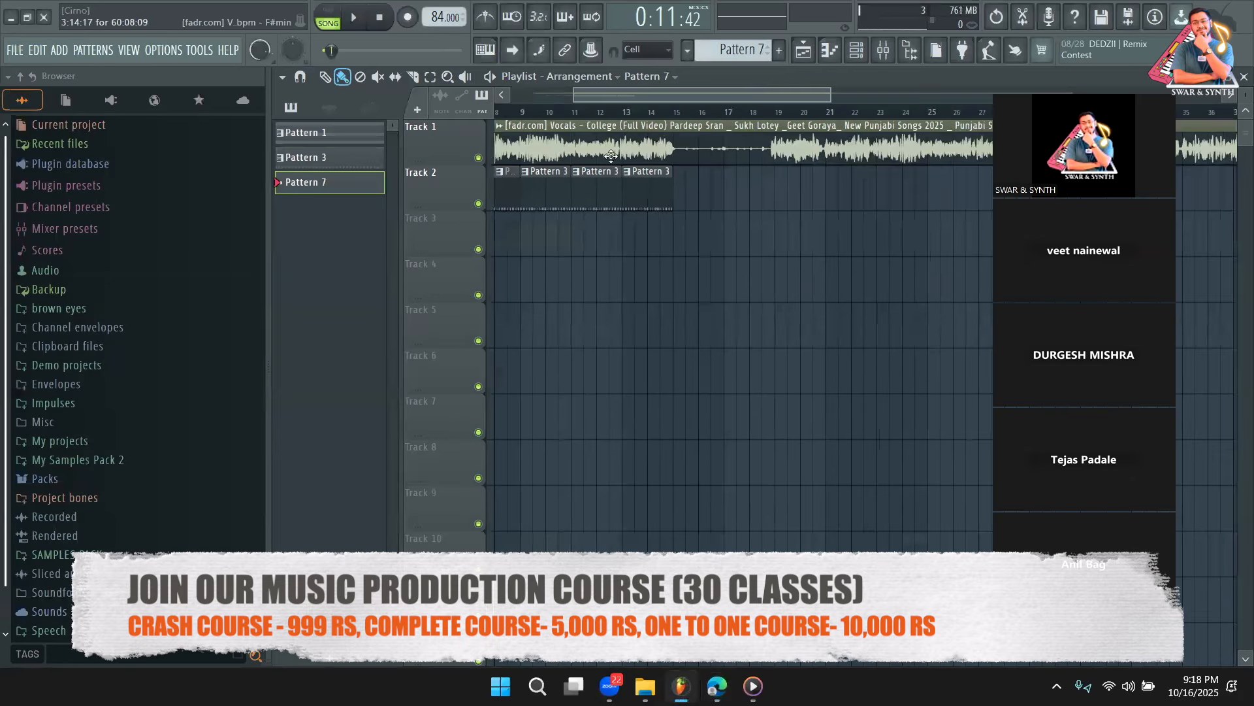
{"action": "left_click_drag", "start_coordinate": [704, 98], "coordinate": [628, 95]}
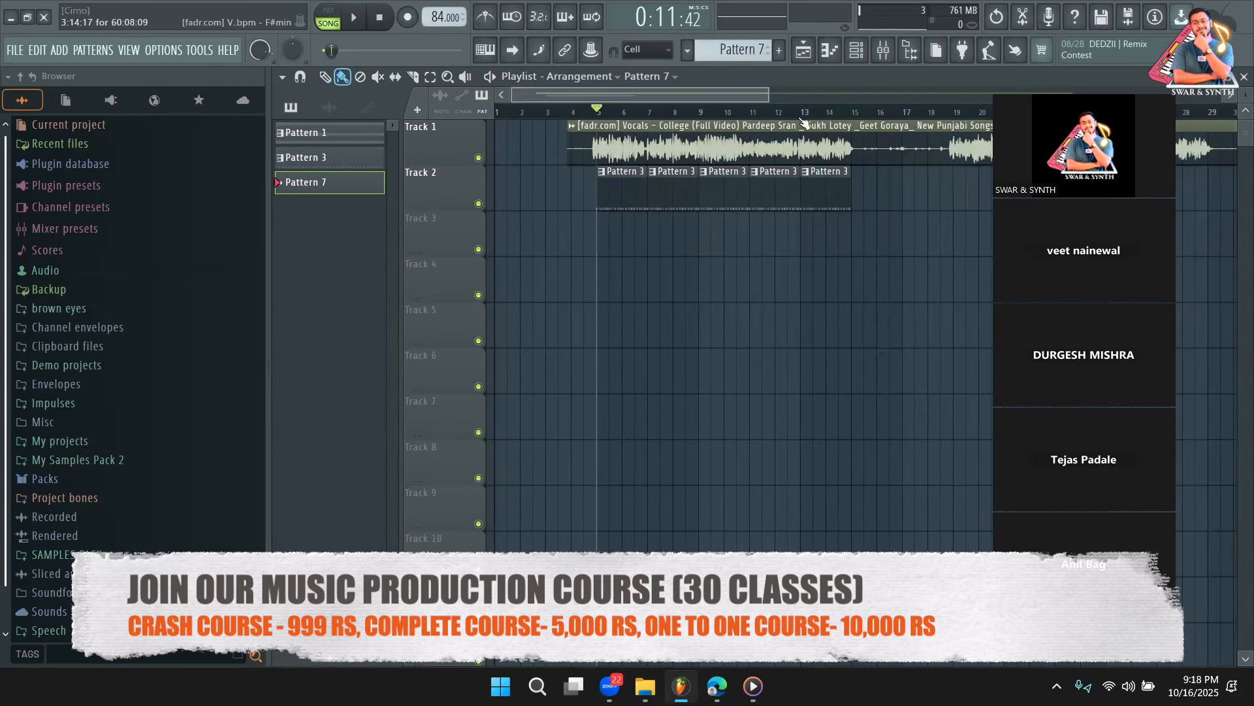
{"action": "left_click_drag", "start_coordinate": [735, 95], "coordinate": [809, 95]}
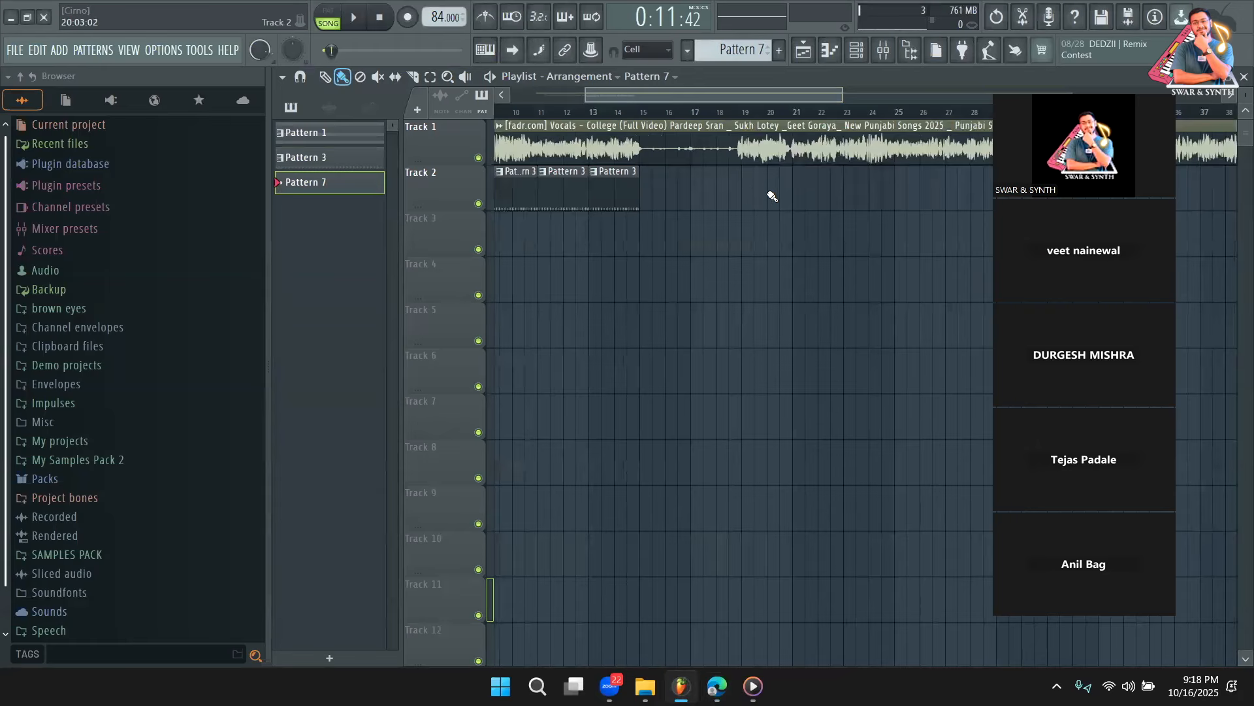
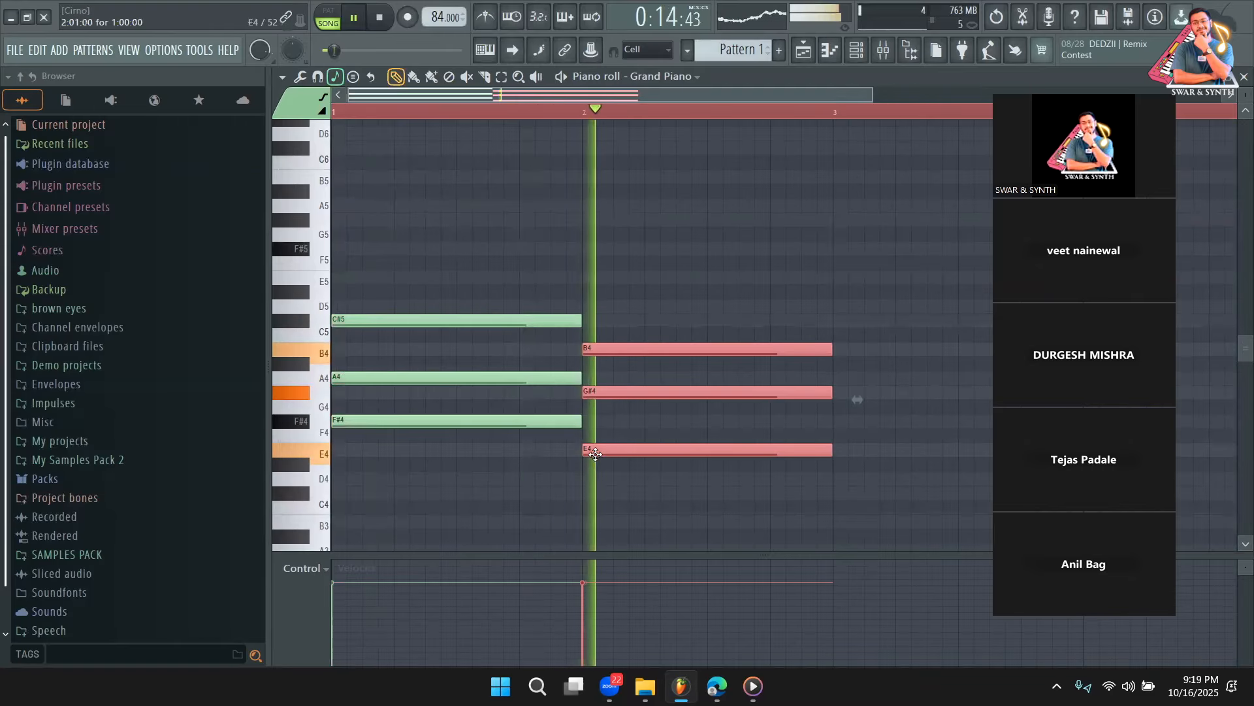
Stop playback, copy the F#4, A4, C#5 chord into bar 3 of the Grand Piano part and restart the song
{"action": "key", "text": "space"}
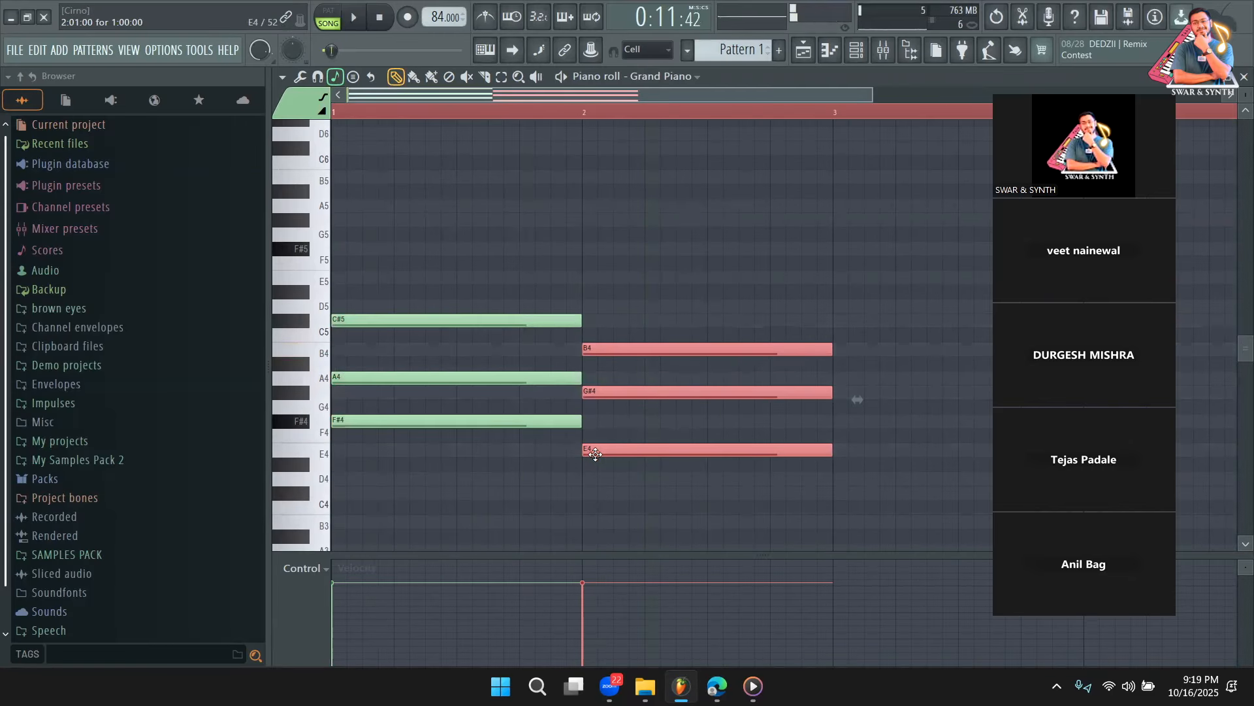
{"action": "mouse_move", "coordinate": [596, 454]}
{"action": "left_mouse_down"}
{"action": "mouse_move", "coordinate": [831, 441]}
{"action": "mouse_move", "coordinate": [852, 413]}
{"action": "left_mouse_up"}
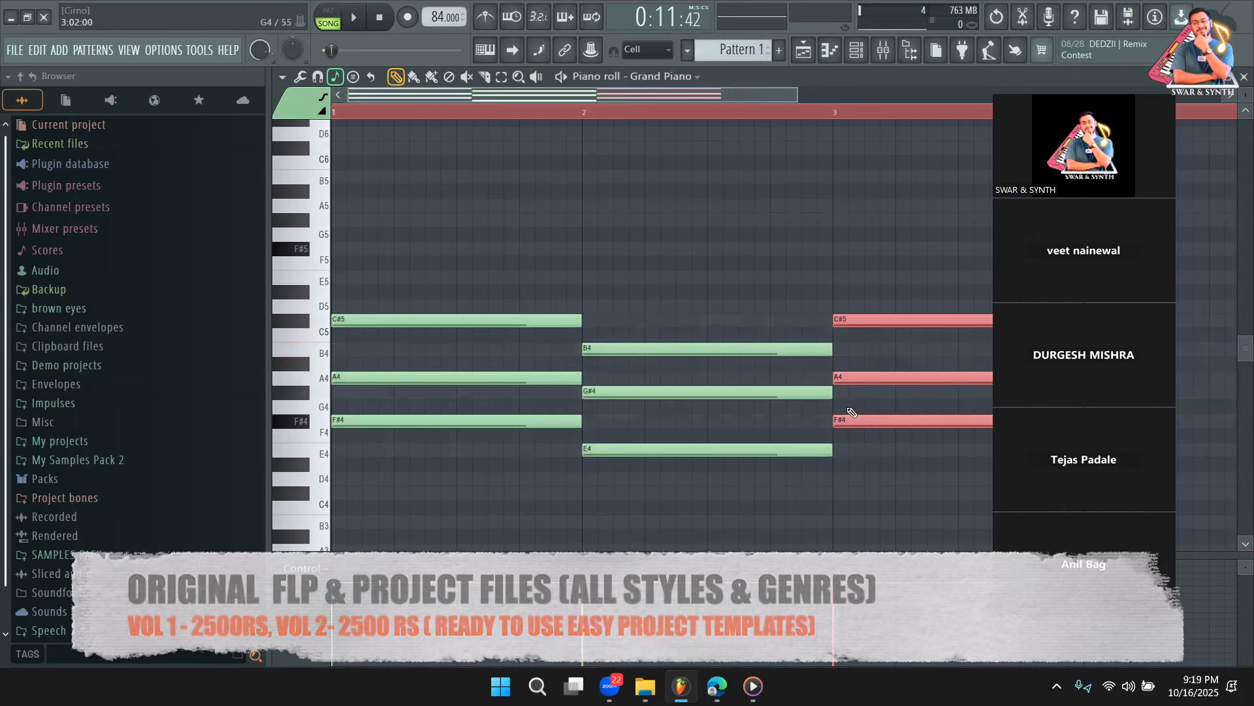
{"action": "key", "text": "space"}
Add a D4, F#4, A4 chord in bar 4 of the Grand Piano part and stop playback
{"action": "left_click_drag", "start_coordinate": [797, 96], "coordinate": [971, 114]}
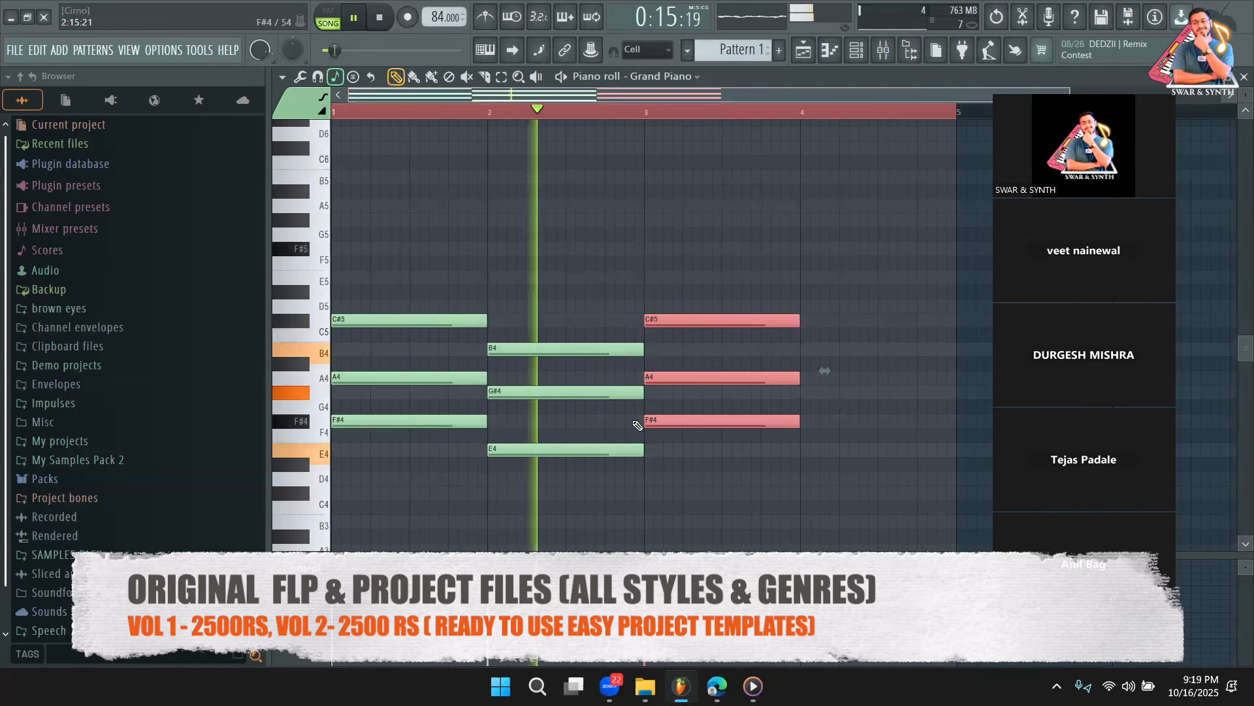
{"action": "left_click_drag", "start_coordinate": [655, 420], "coordinate": [812, 483]}
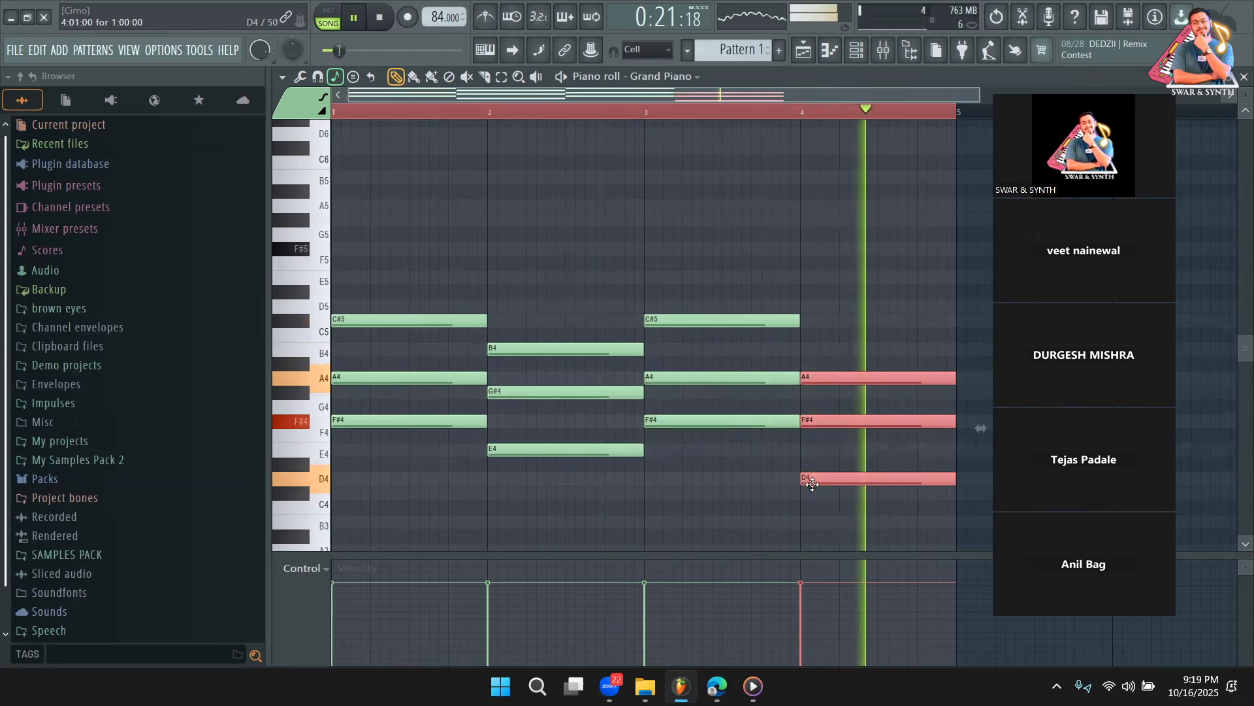
{"action": "key", "text": "space"}
Place a second Pattern 1 clip at bar 9 on Track 3 and play the song with the piano chords
{"action": "left_click", "coordinate": [857, 55]}
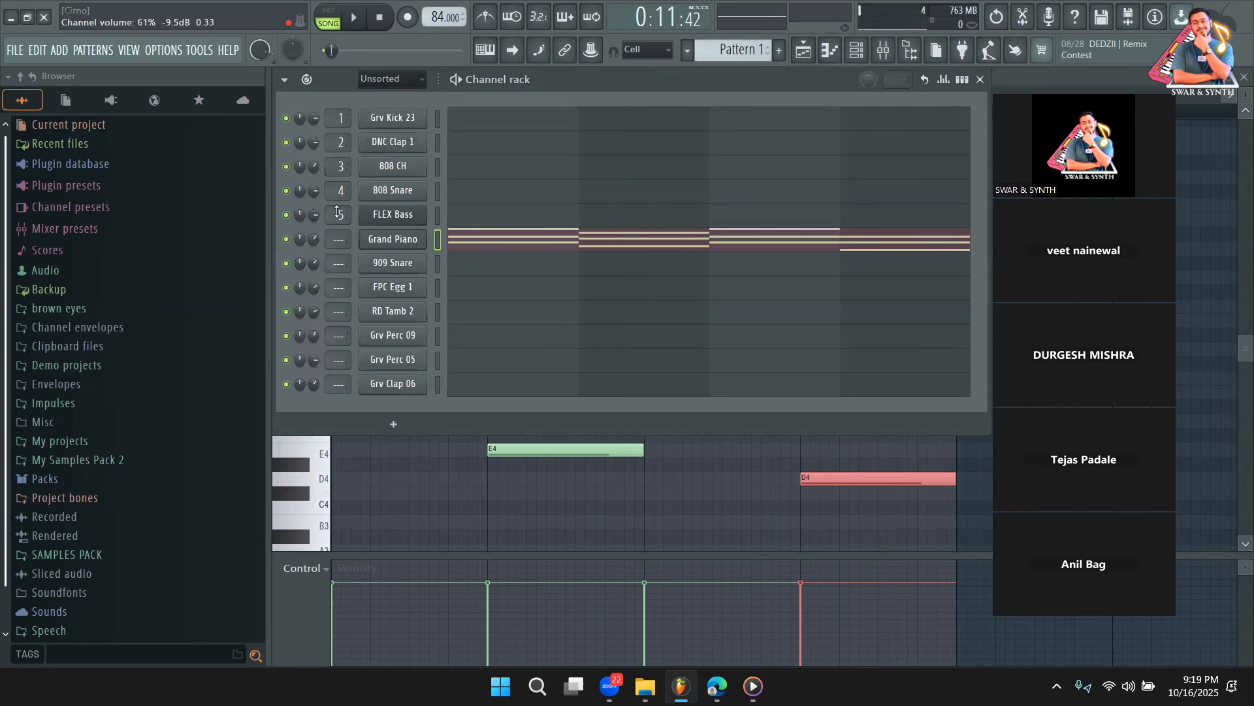
{"action": "key", "text": "F5"}
{"action": "left_click", "coordinate": [727, 244]}
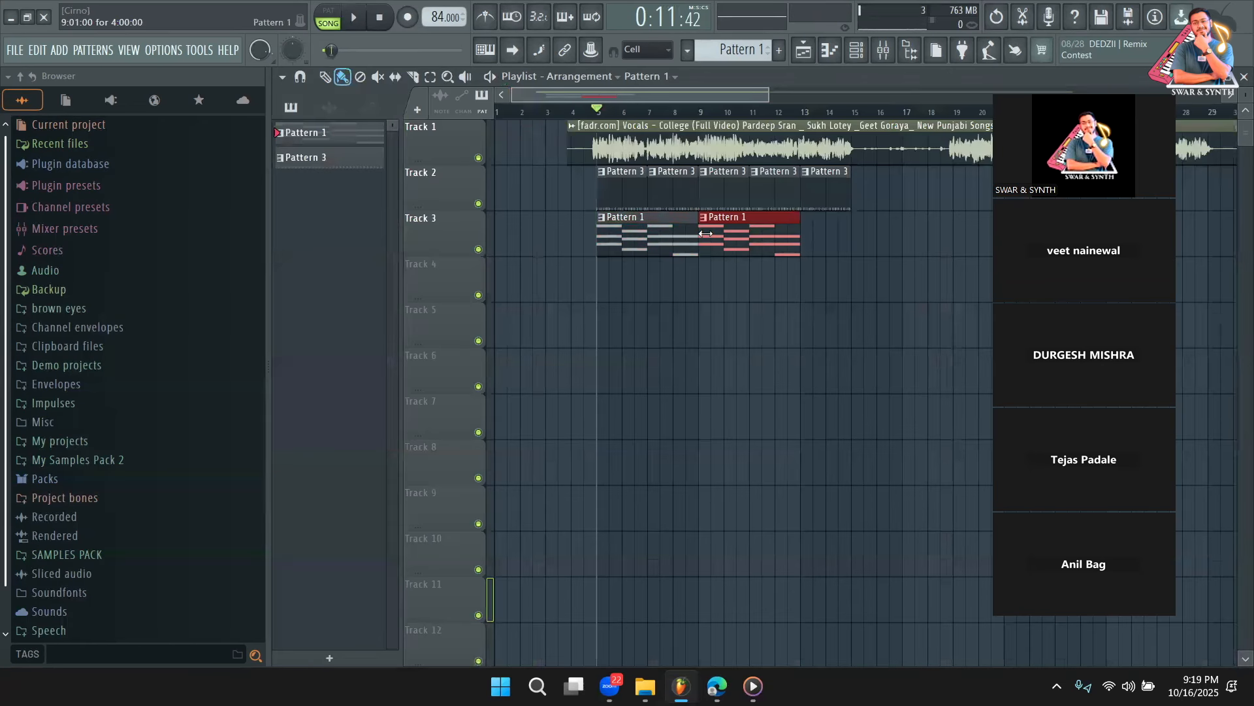
{"action": "key", "text": "space"}
{"action": "left_click", "coordinate": [864, 54]}
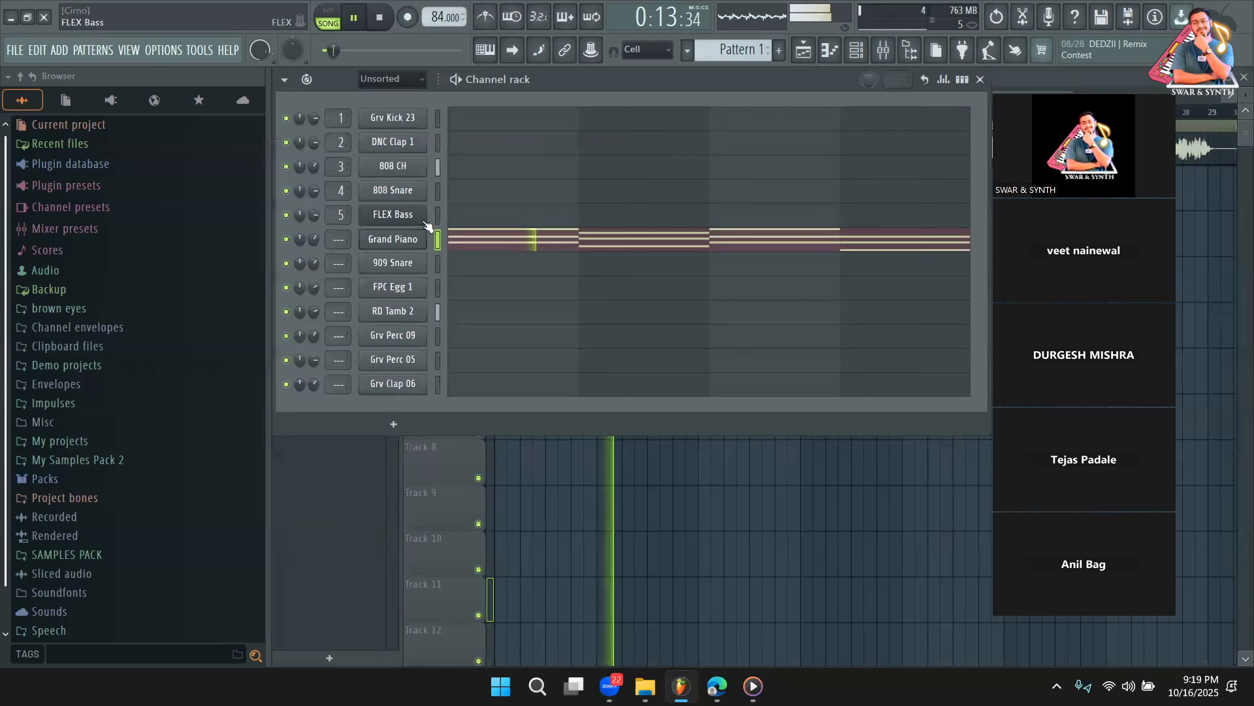
{"action": "key", "text": "F6"}
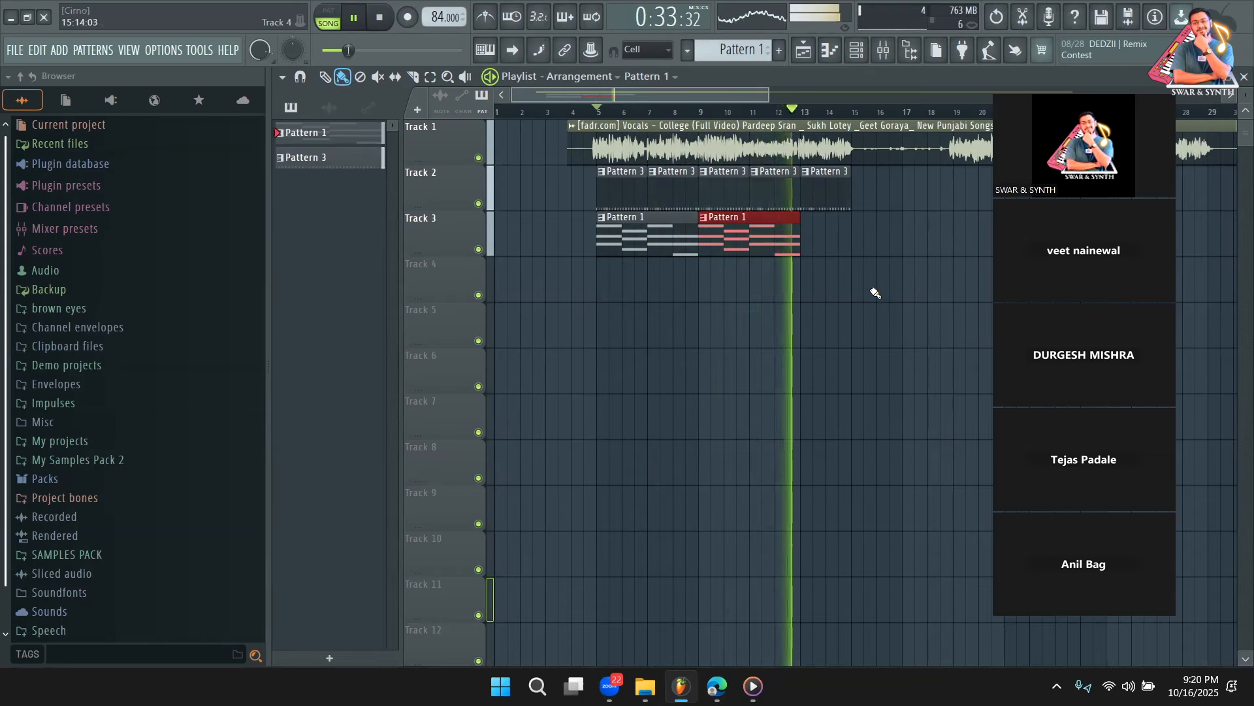
Add a third Pattern 1 clip at bar 13 on Track 3, trim it to end at bar 15 with the drum clips, and stop playback
{"action": "left_click", "coordinate": [810, 226]}
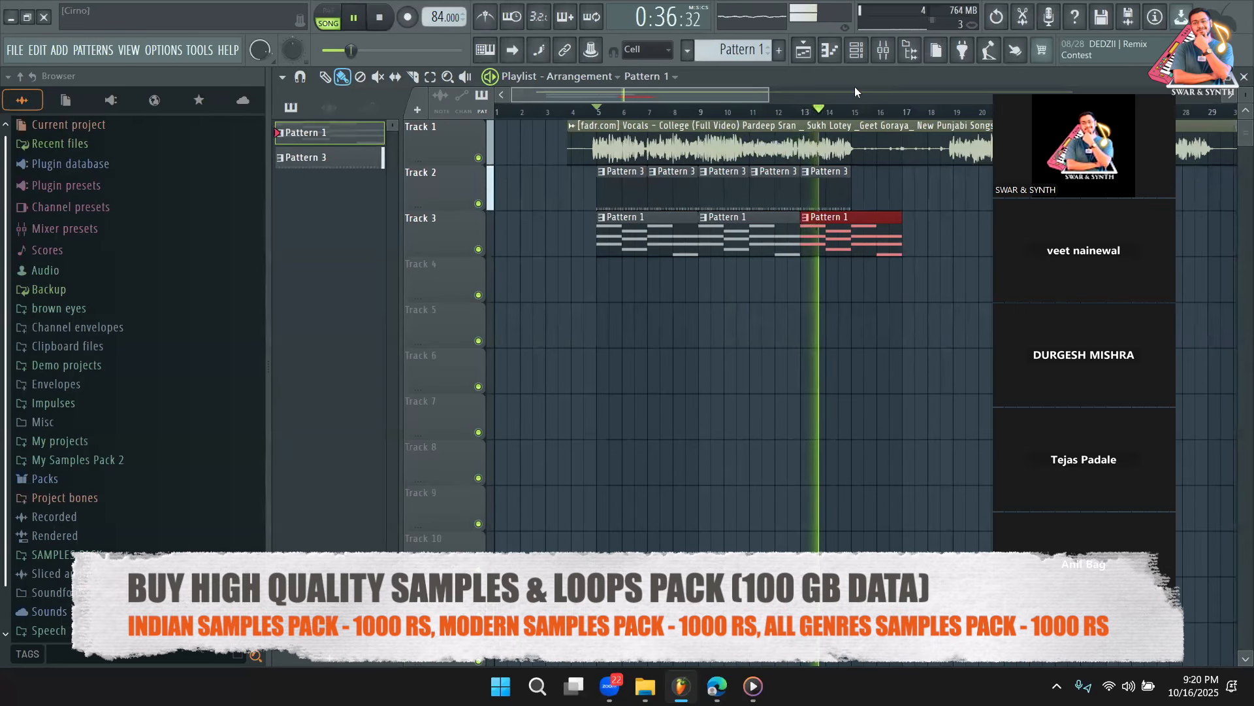
{"action": "left_click", "coordinate": [809, 112]}
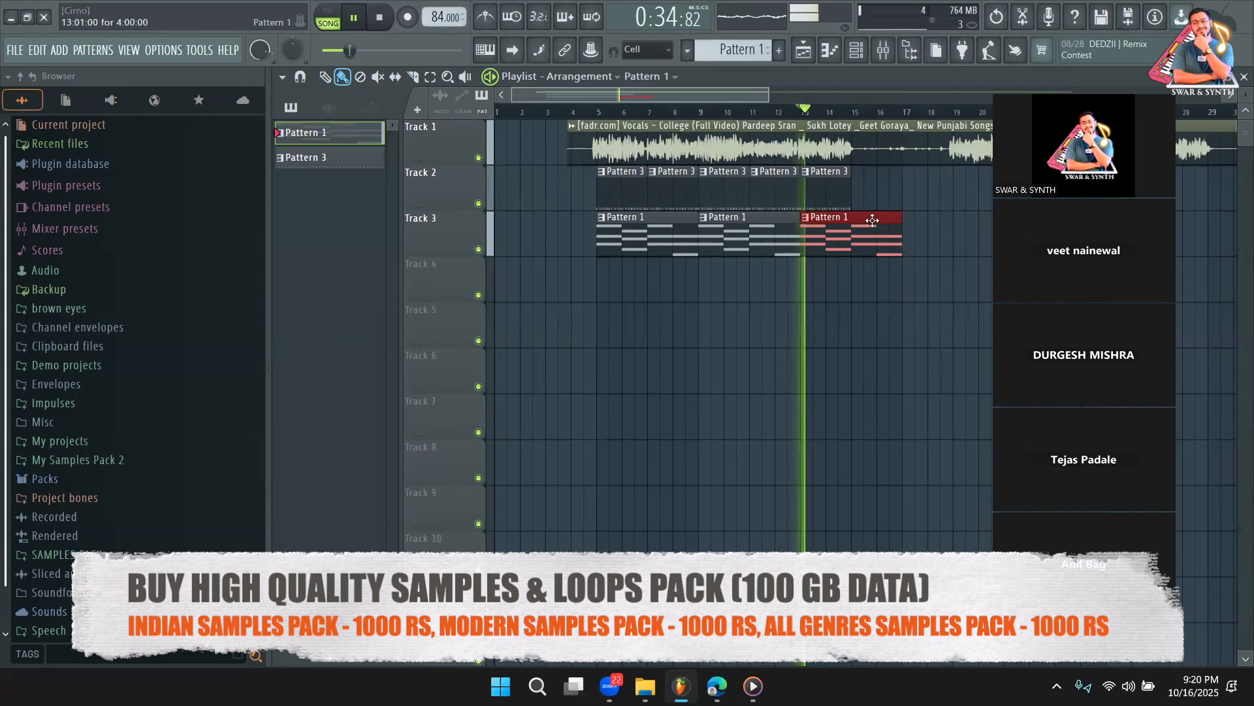
{"action": "left_click_drag", "start_coordinate": [903, 247], "coordinate": [850, 247]}
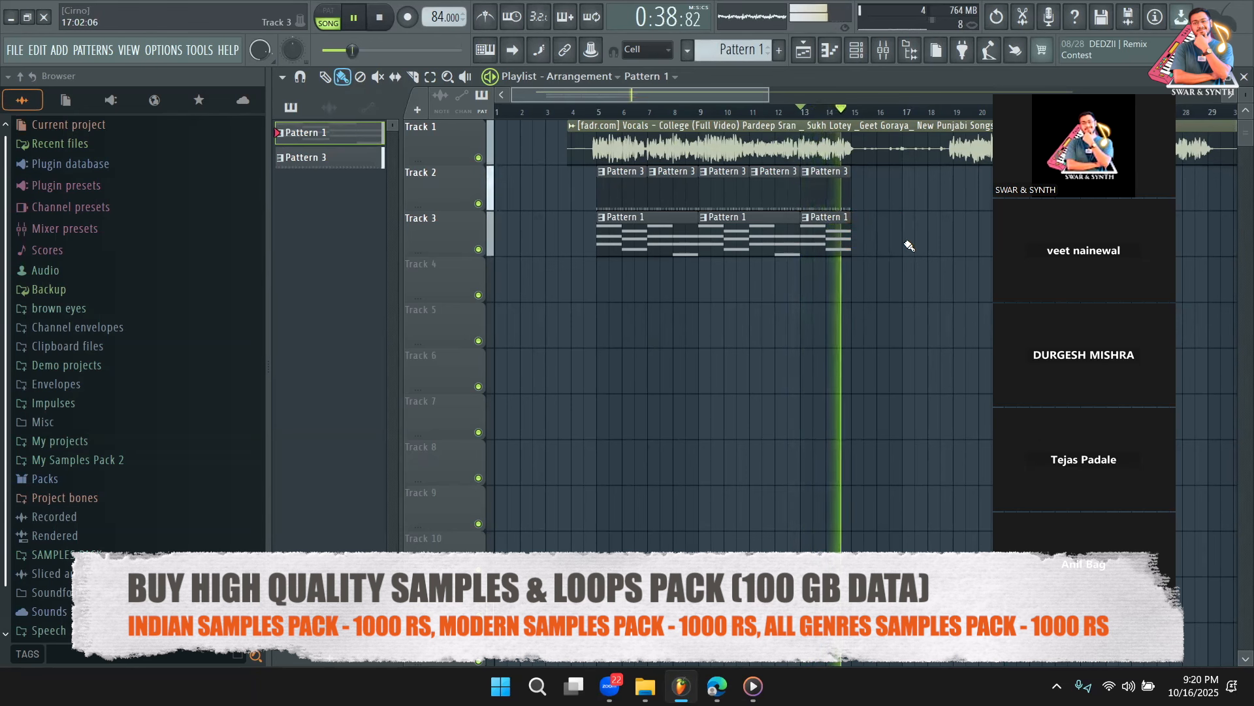
{"action": "key", "text": "space"}
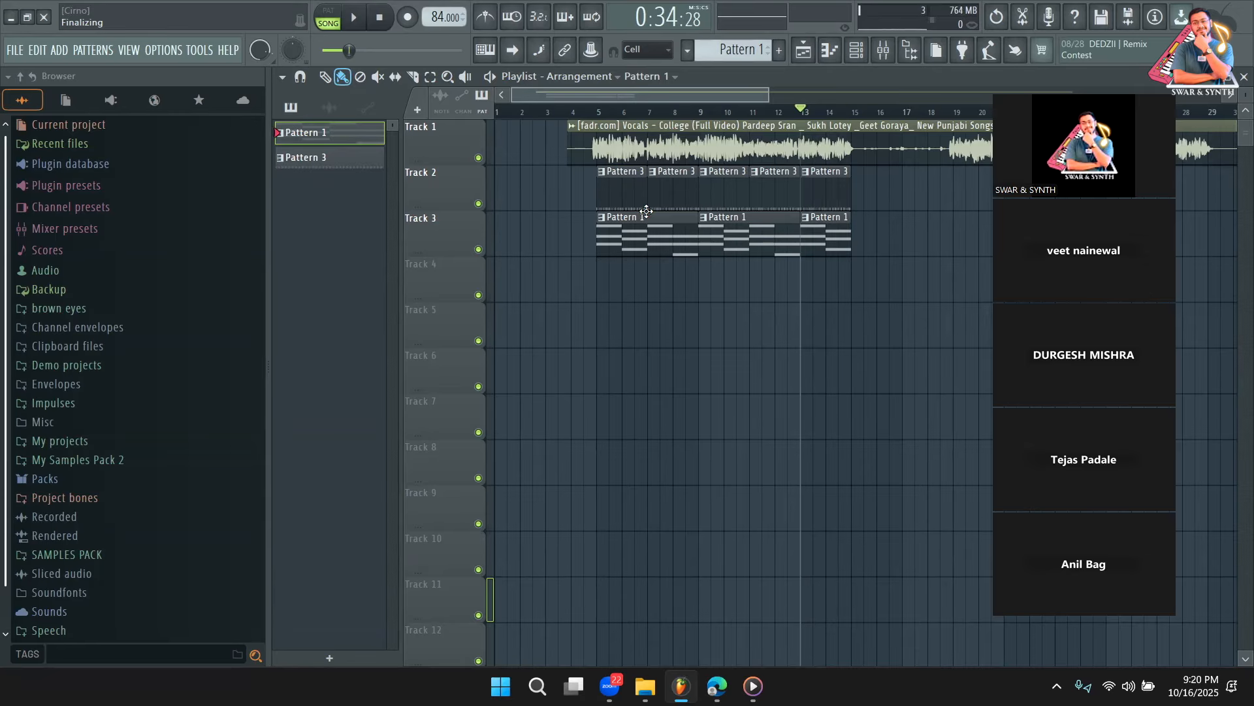
Review the Grand Piano chords of Pattern 1 and the Pattern 3 step sequence in the channel rack
{"action": "double_click", "coordinate": [653, 237]}
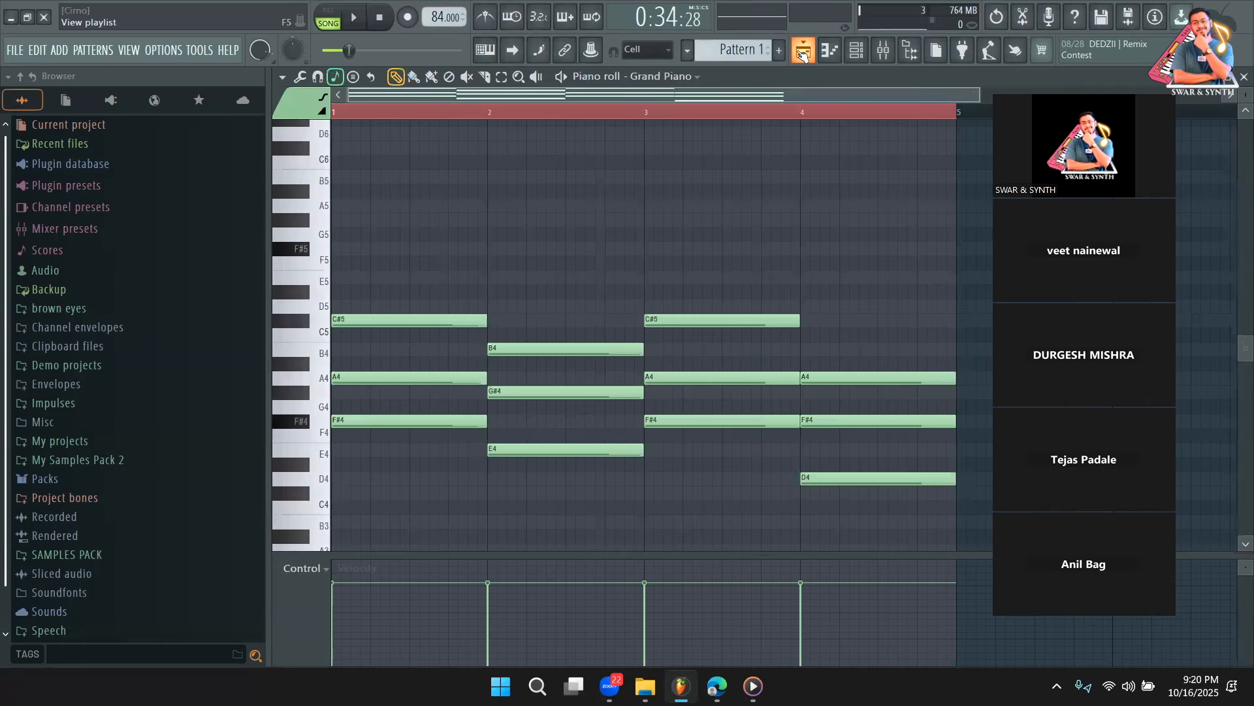
{"action": "left_click", "coordinate": [804, 50]}
{"action": "left_click", "coordinate": [854, 52]}
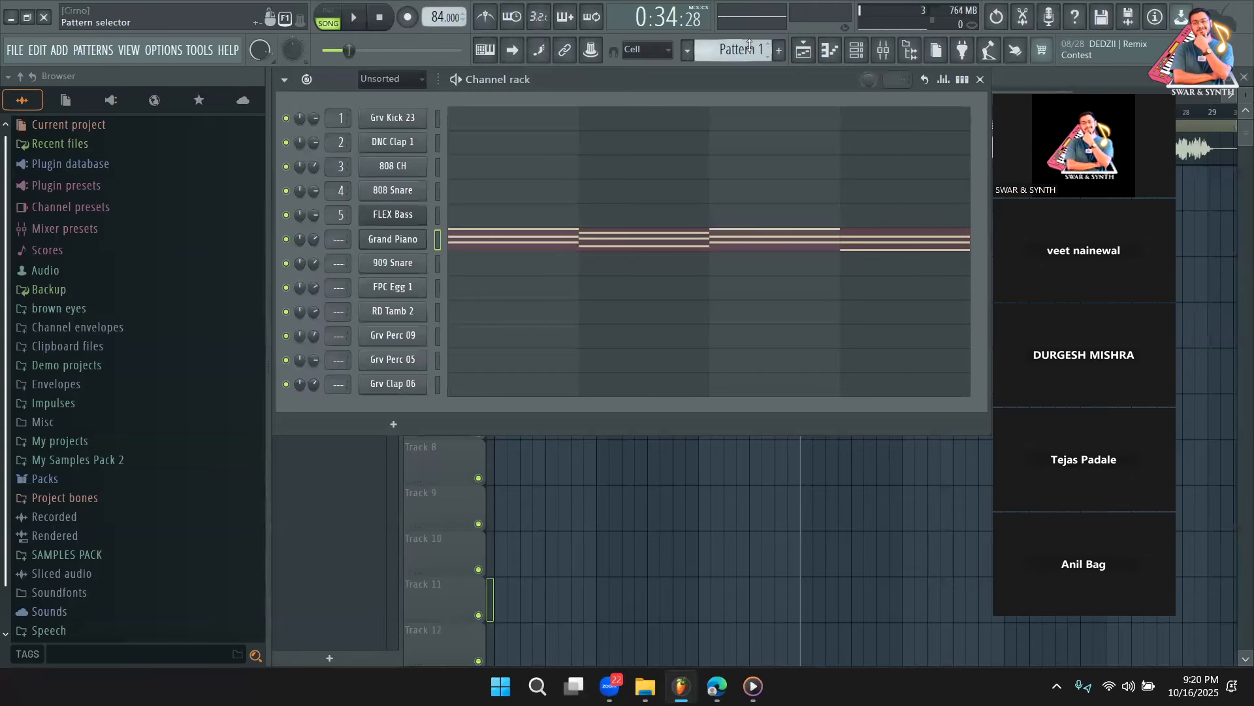
{"action": "scroll", "coordinate": [732, 49], "scroll_direction": "down", "scroll_amount": 2}
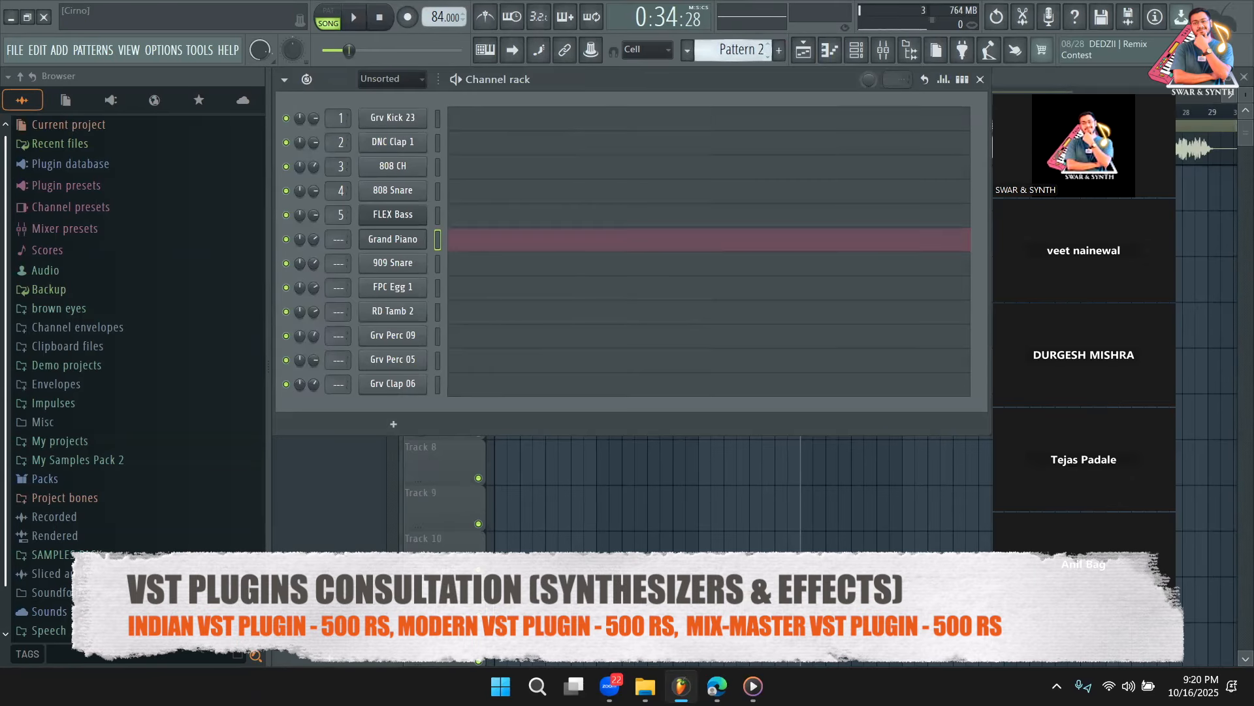
{"action": "left_click", "coordinate": [963, 80]}
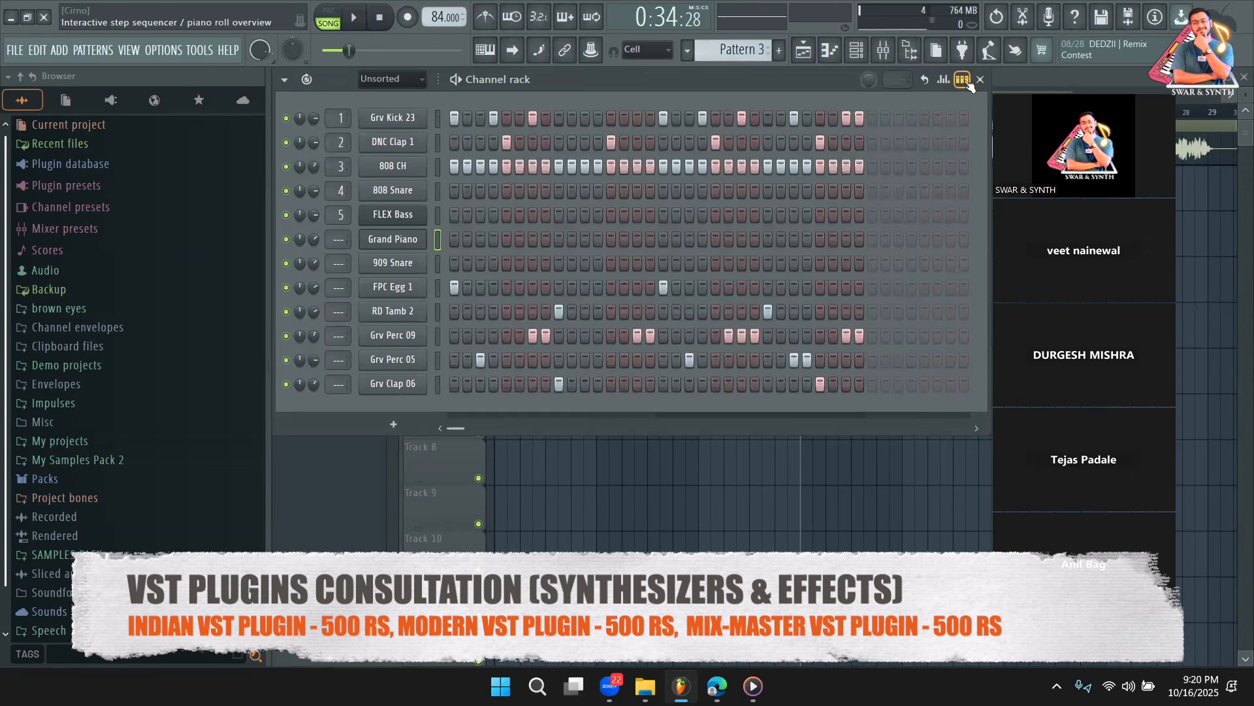
{"action": "left_click", "coordinate": [360, 482]}
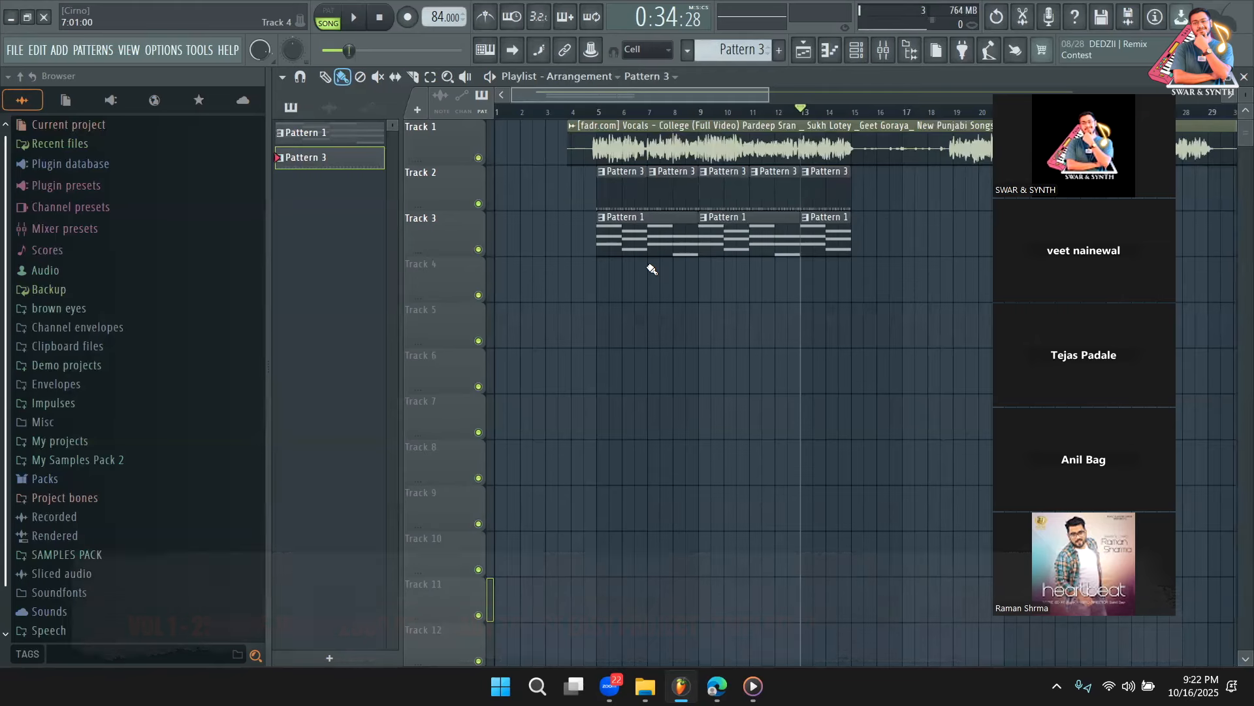
Activate the Draw tool in the playlist and set the song position to the start of bar 1
{"action": "left_click", "coordinate": [325, 77]}
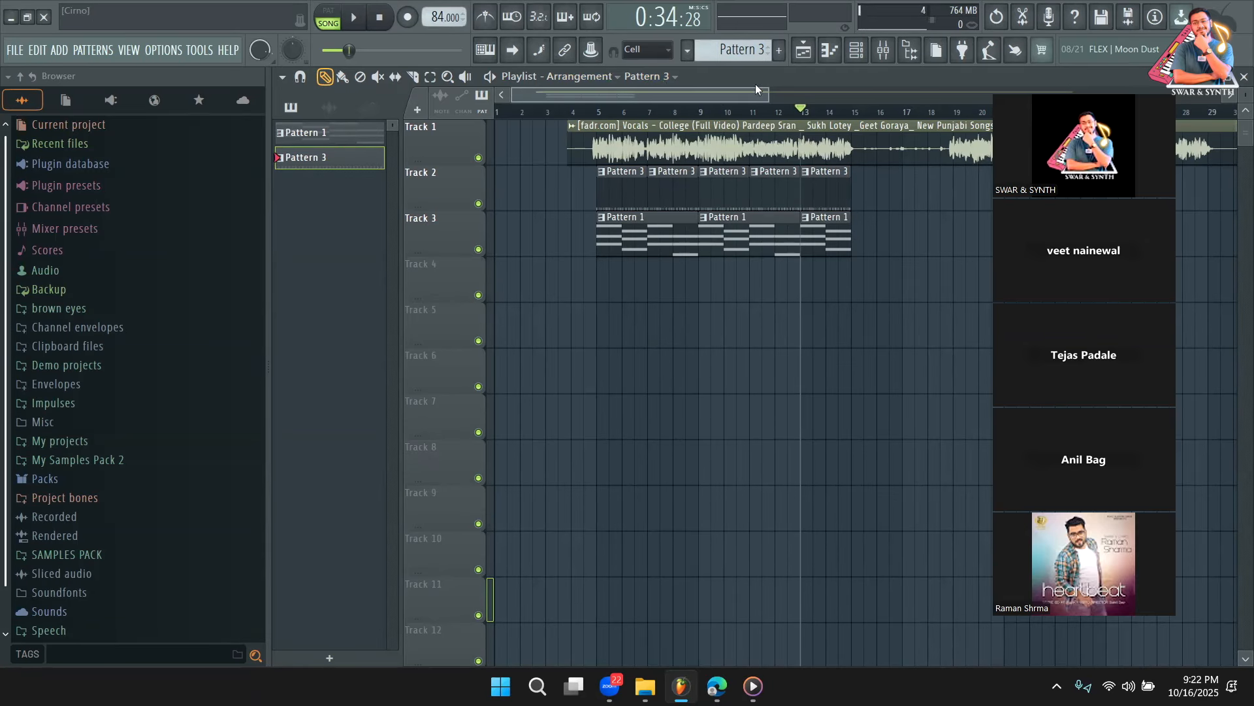
{"action": "left_click", "coordinate": [771, 110]}
{"action": "left_click_drag", "start_coordinate": [768, 96], "coordinate": [675, 94]}
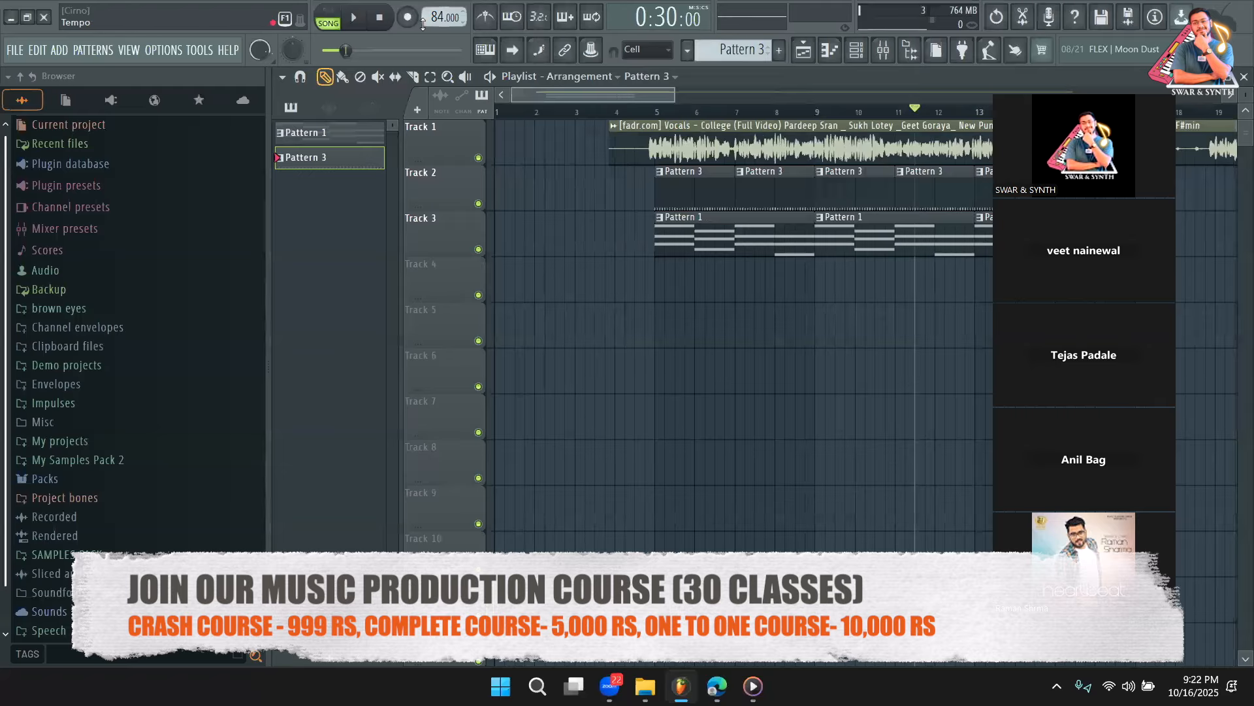
{"action": "left_click", "coordinate": [499, 112]}
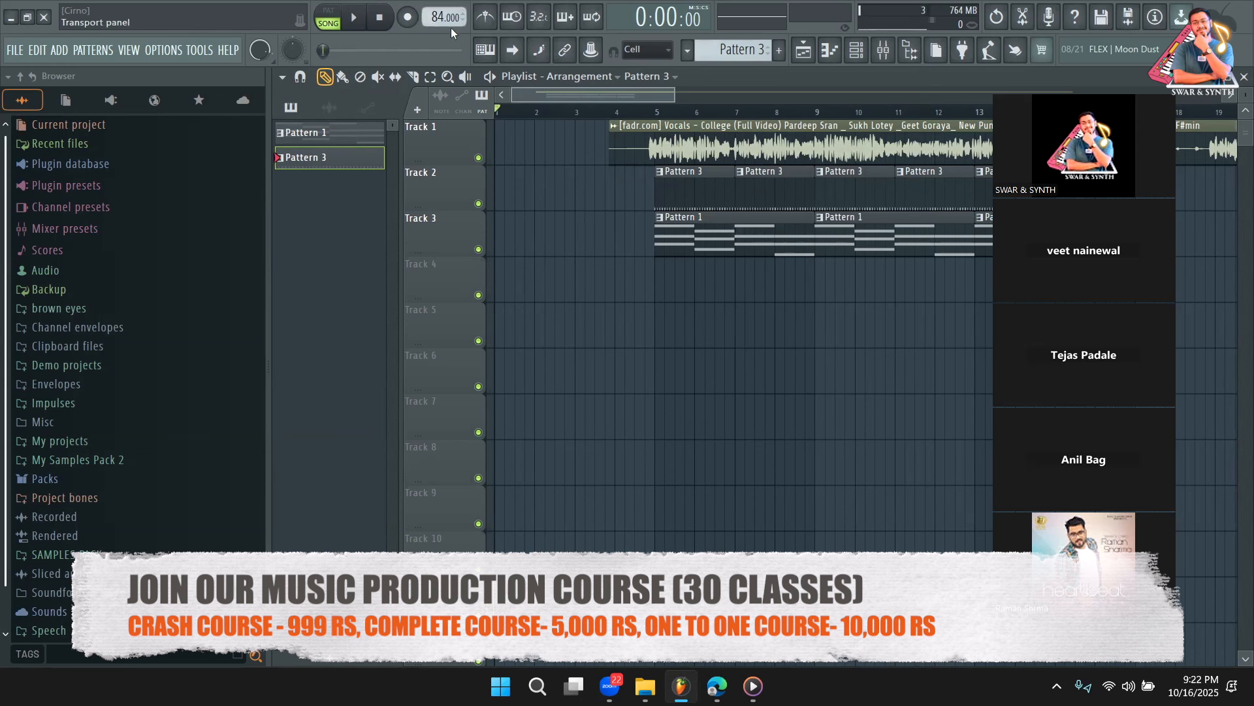
Turn on the metronome, switch to pattern mode and play Pattern 3 against the click at 84 BPM
{"action": "left_click", "coordinate": [484, 21]}
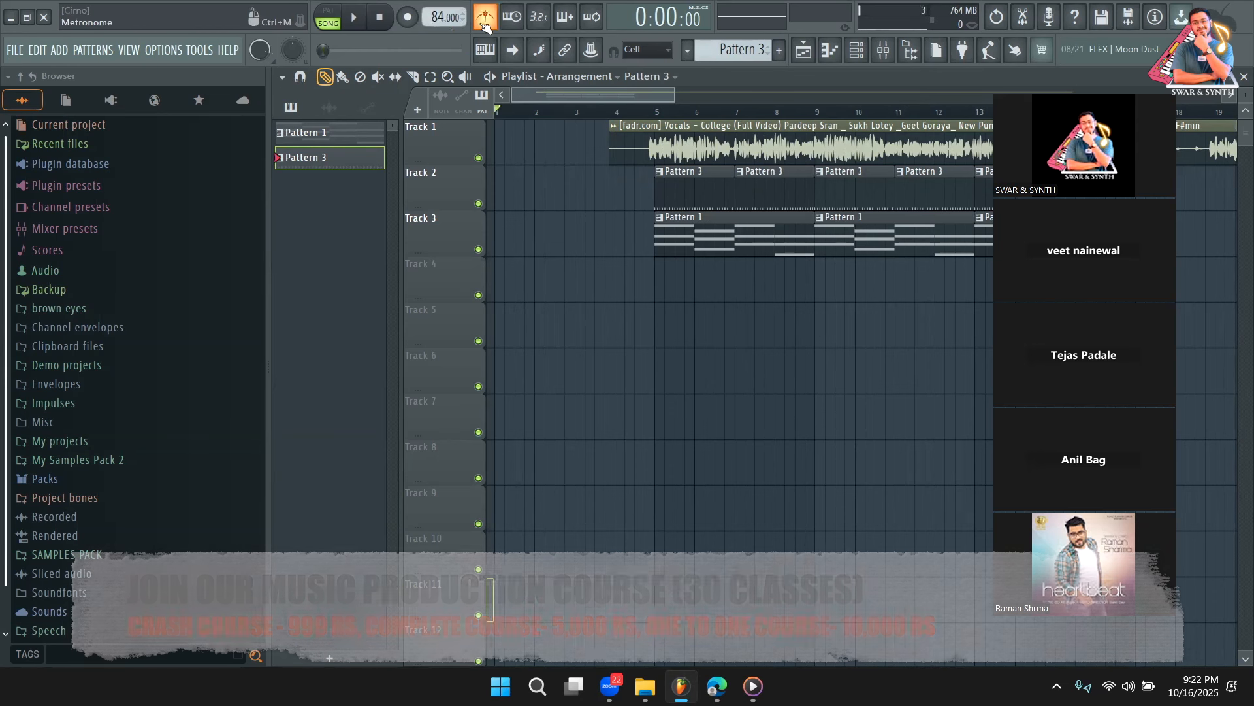
{"action": "left_click", "coordinate": [485, 25]}
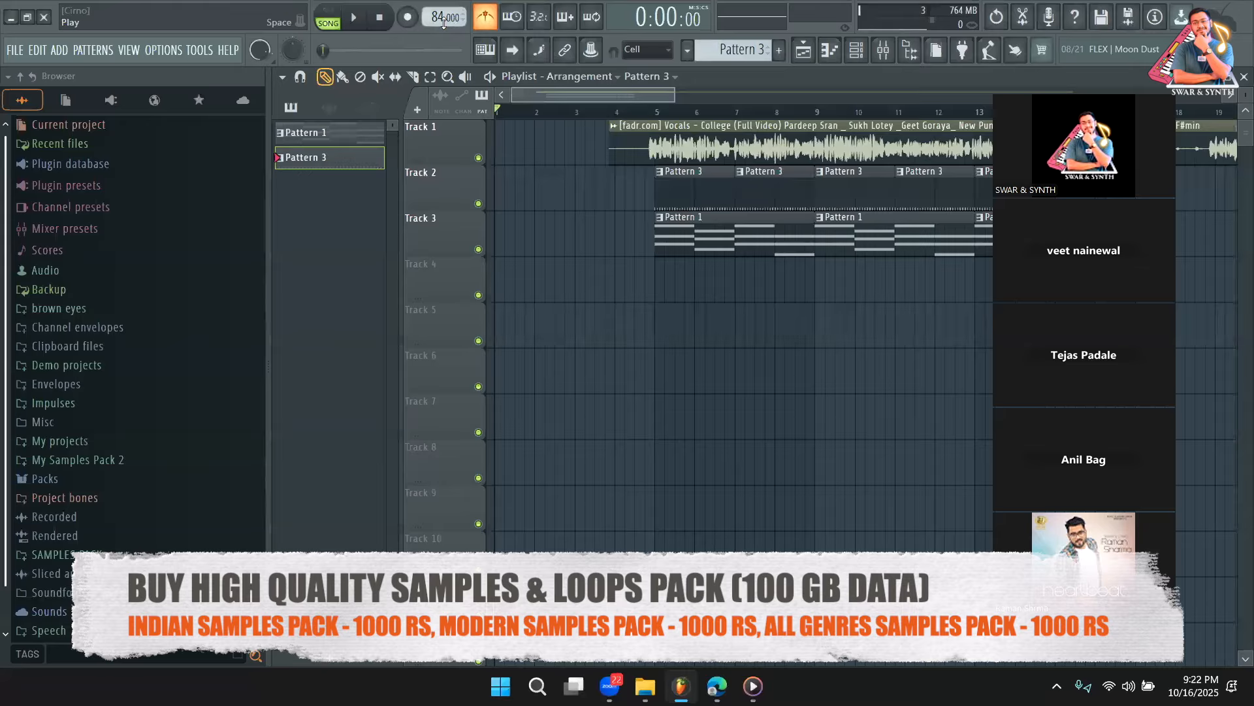
{"action": "key", "text": "l"}
{"action": "key", "text": "space"}
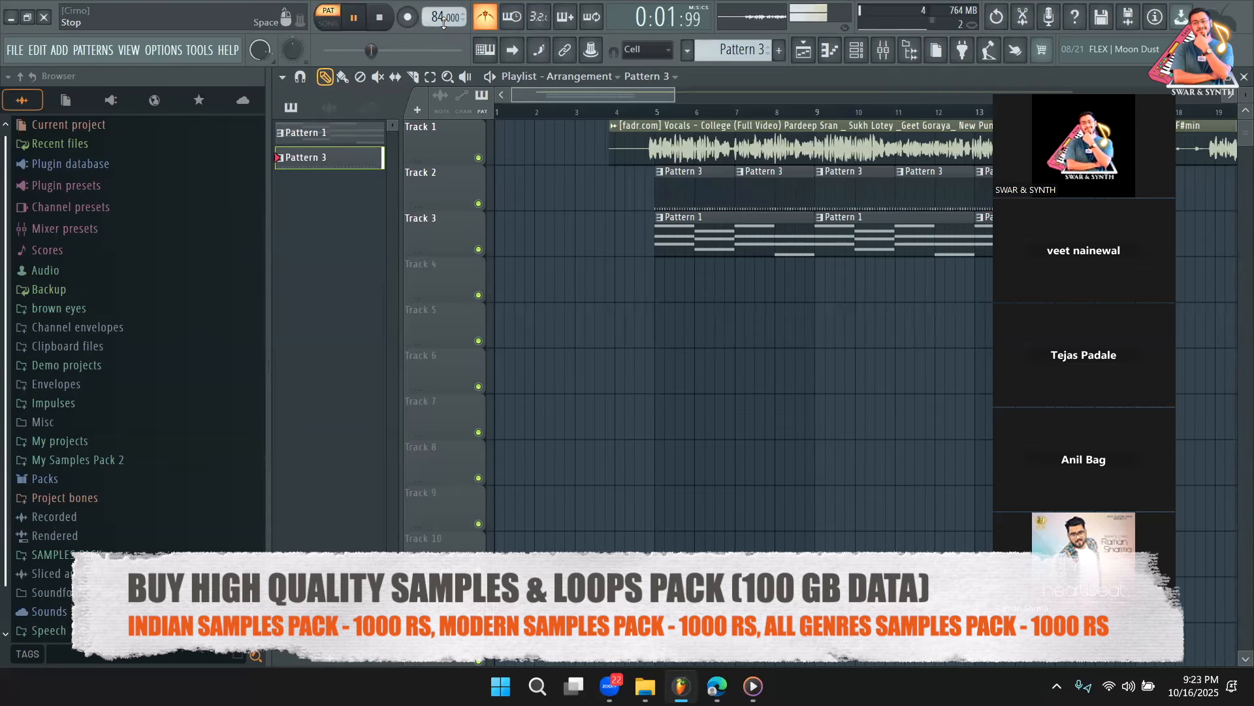
{"action": "key", "text": "space"}
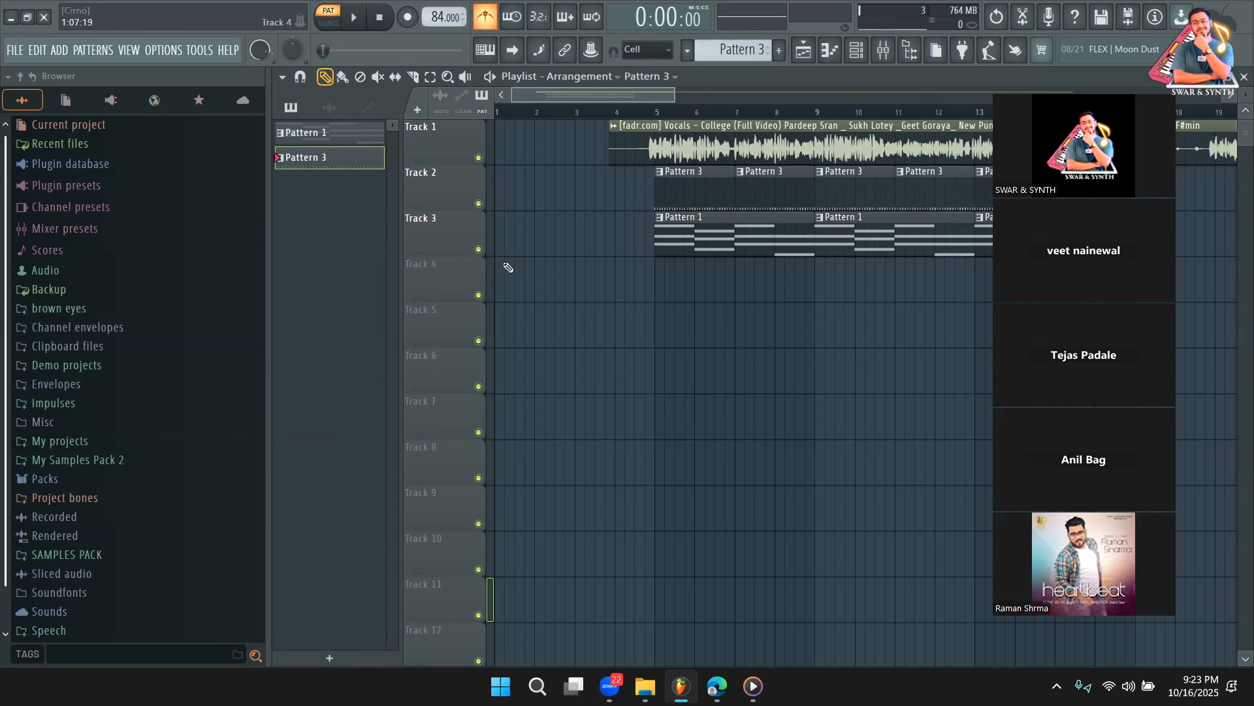
Mute Tracks 2 and 3 to leave only the vocal track active, and re-enable both tracks
{"action": "left_click", "coordinate": [479, 249]}
{"action": "left_click", "coordinate": [479, 203]}
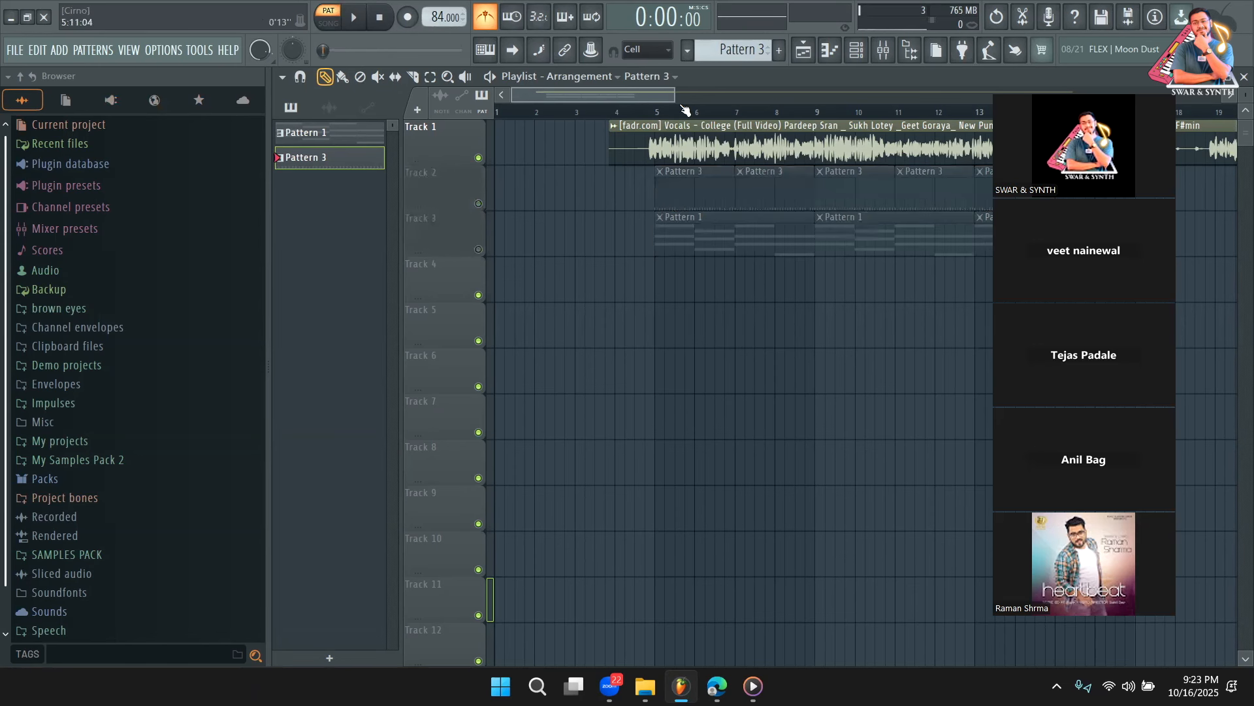
{"action": "left_click_drag", "start_coordinate": [674, 95], "coordinate": [585, 92]}
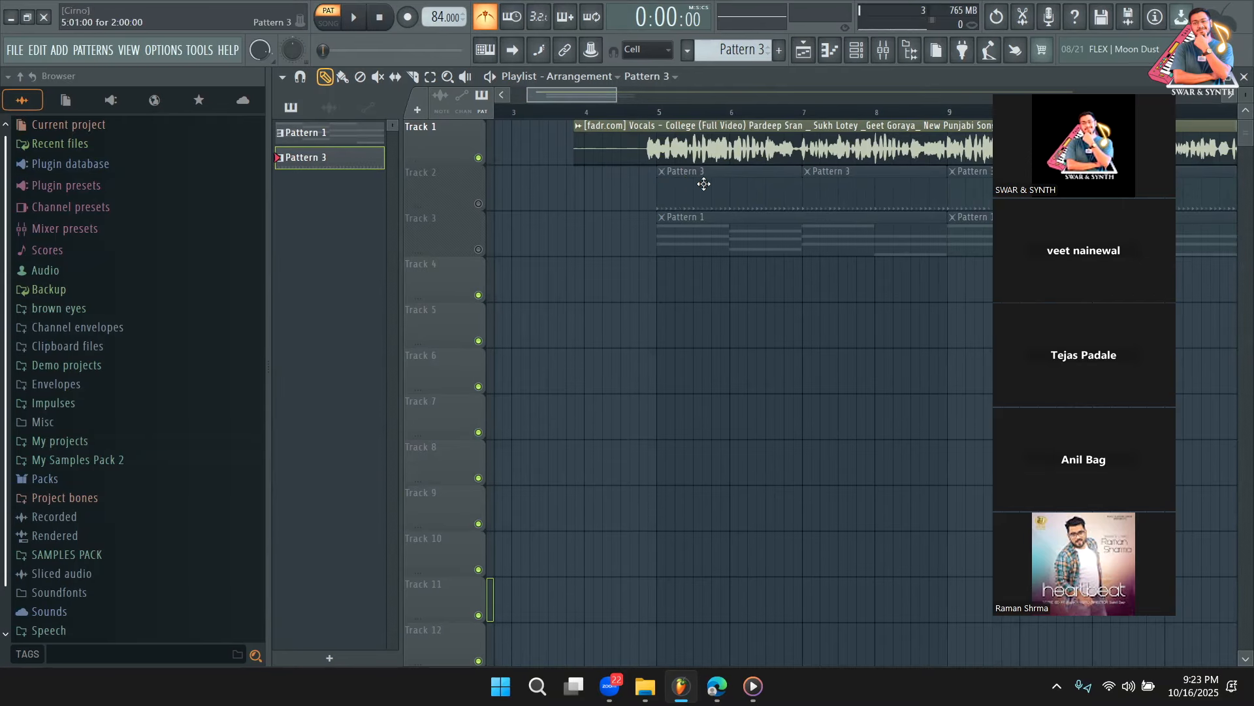
{"action": "right_click", "coordinate": [483, 203]}
{"action": "right_click", "coordinate": [482, 204]}
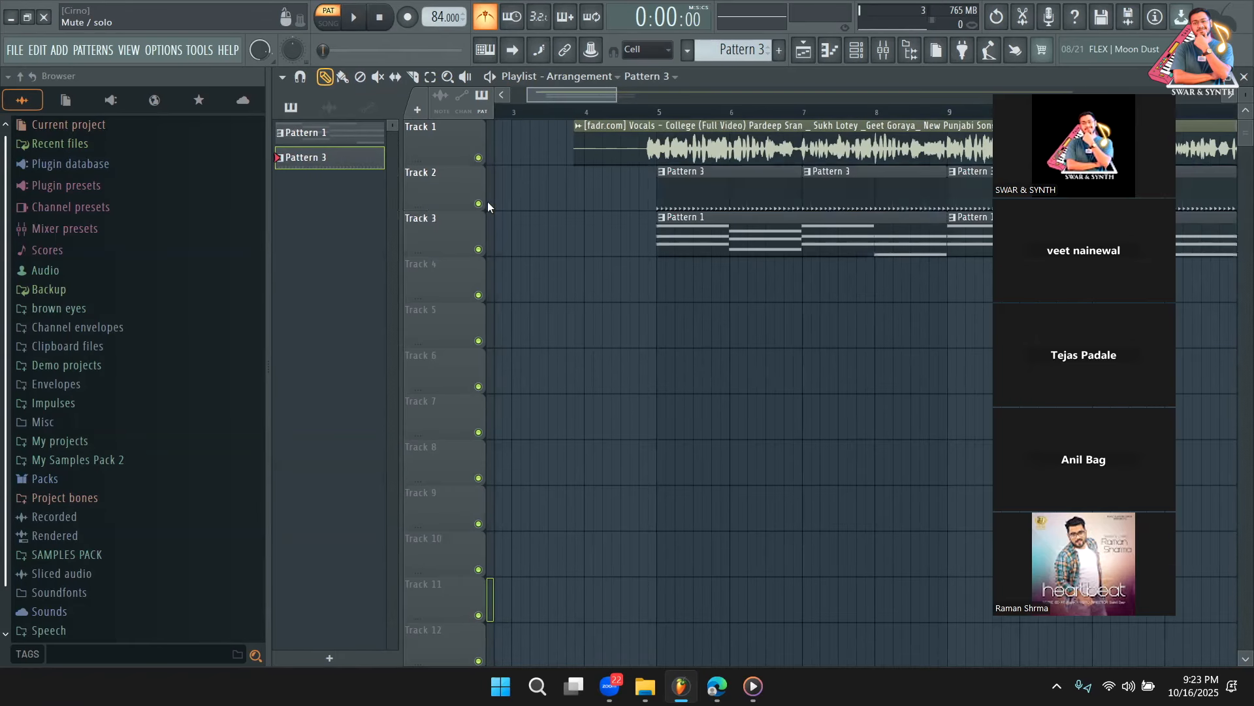
Shift the Track 1 vocal clip so the singing starts at bar 5, turn off the metronome and play the song from bar 5
{"action": "left_click", "coordinate": [666, 141]}
{"action": "left_click_drag", "start_coordinate": [666, 141], "coordinate": [673, 139]}
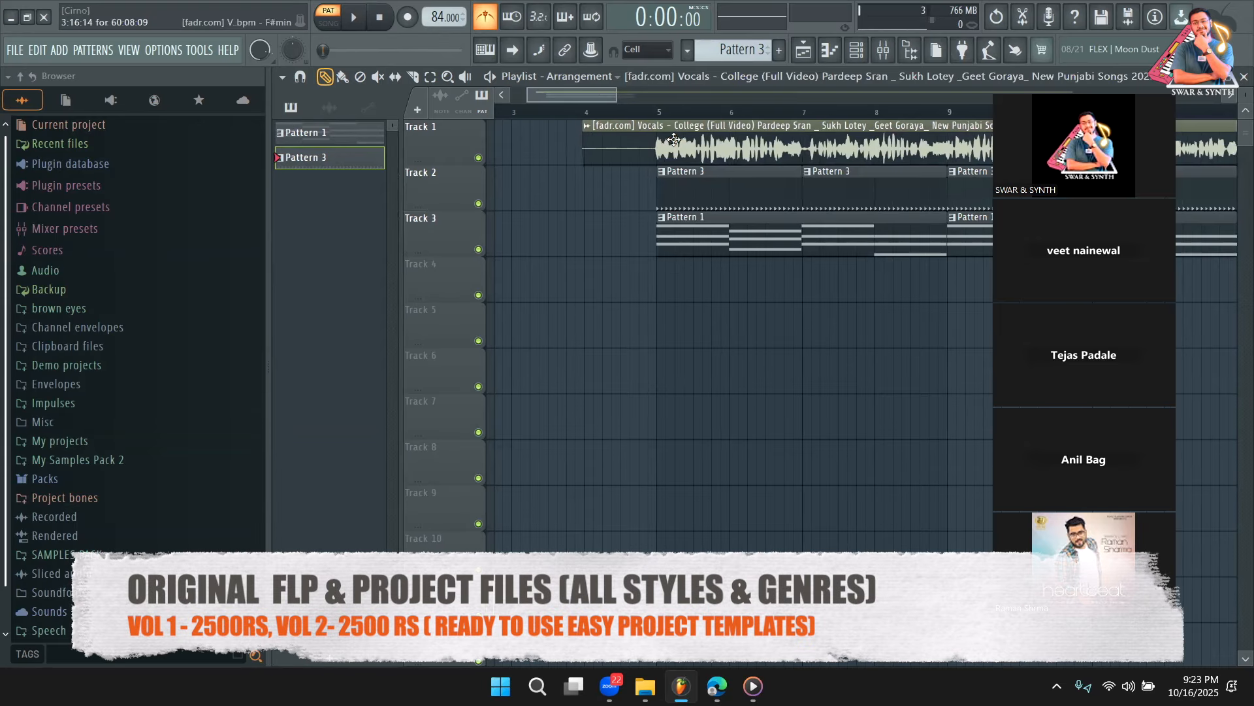
{"action": "left_click", "coordinate": [667, 112]}
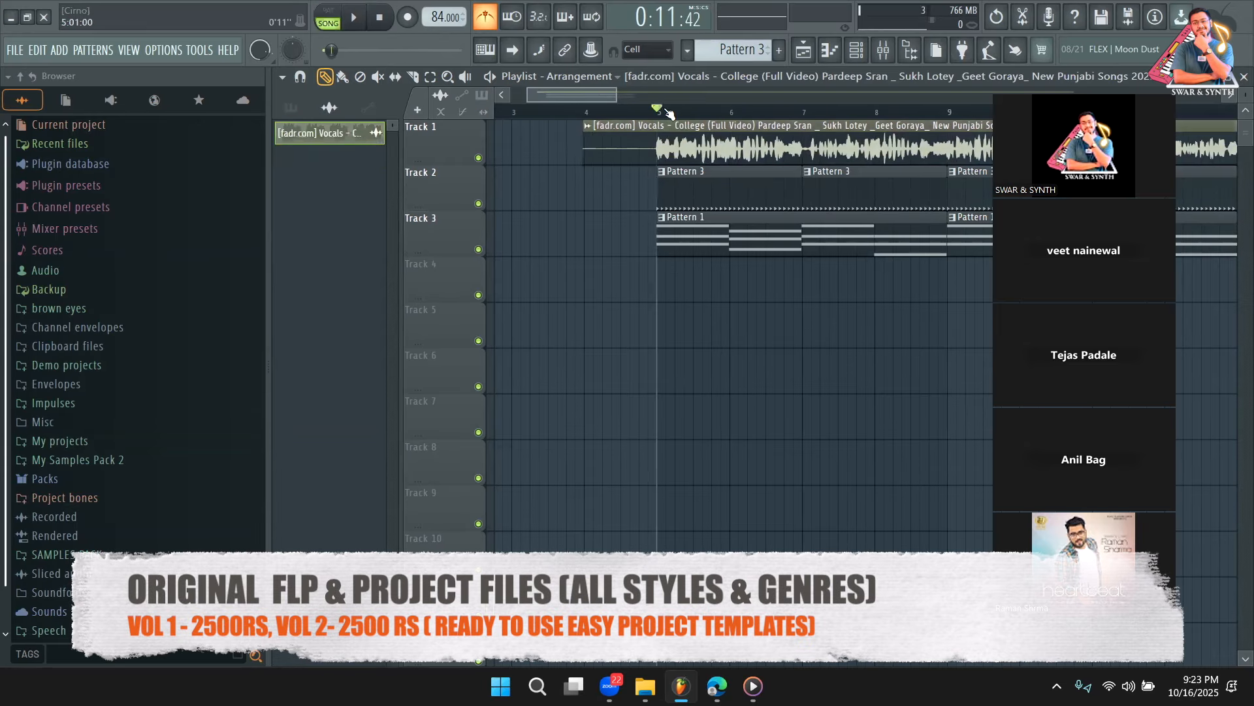
{"action": "left_click", "coordinate": [495, 24]}
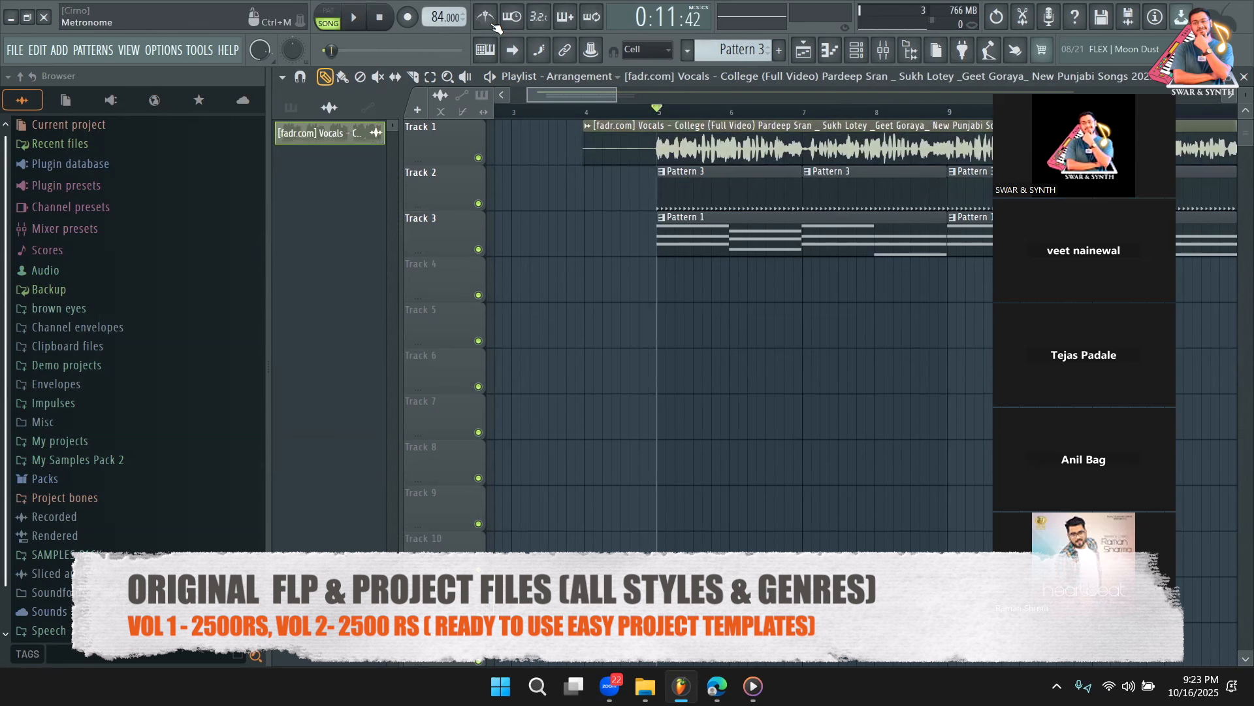
{"action": "key", "text": "space"}
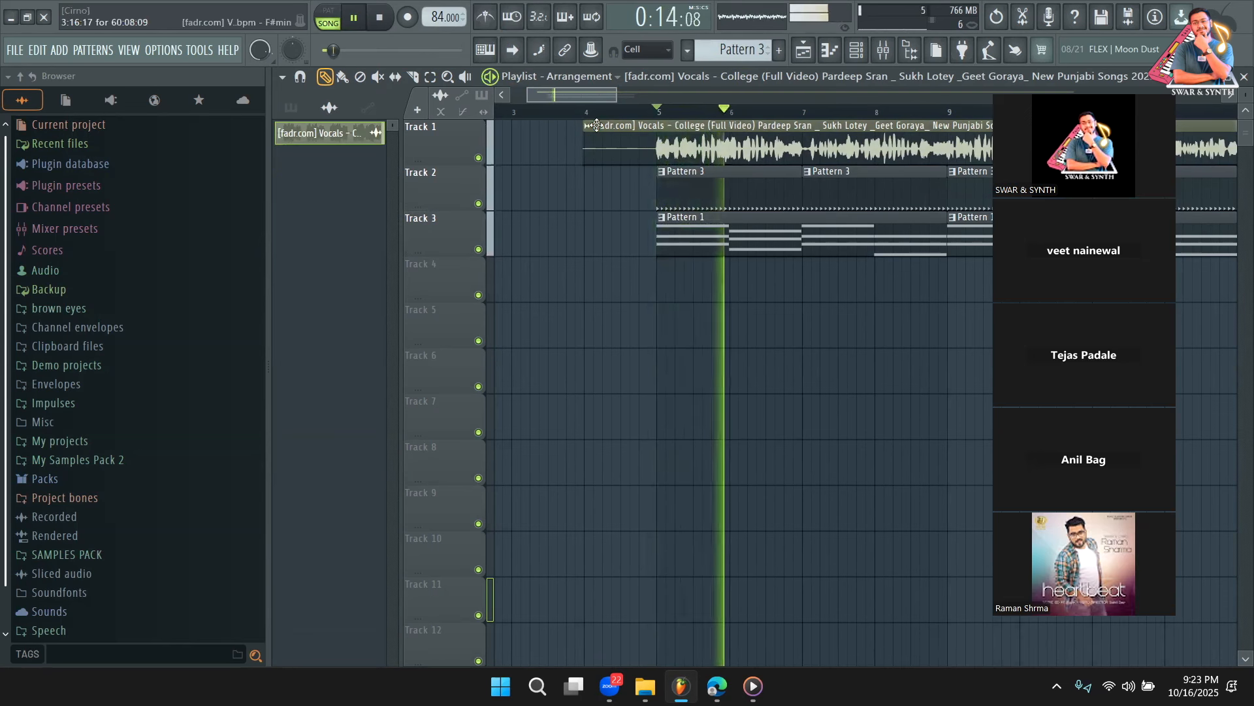
{"action": "key", "text": "space"}
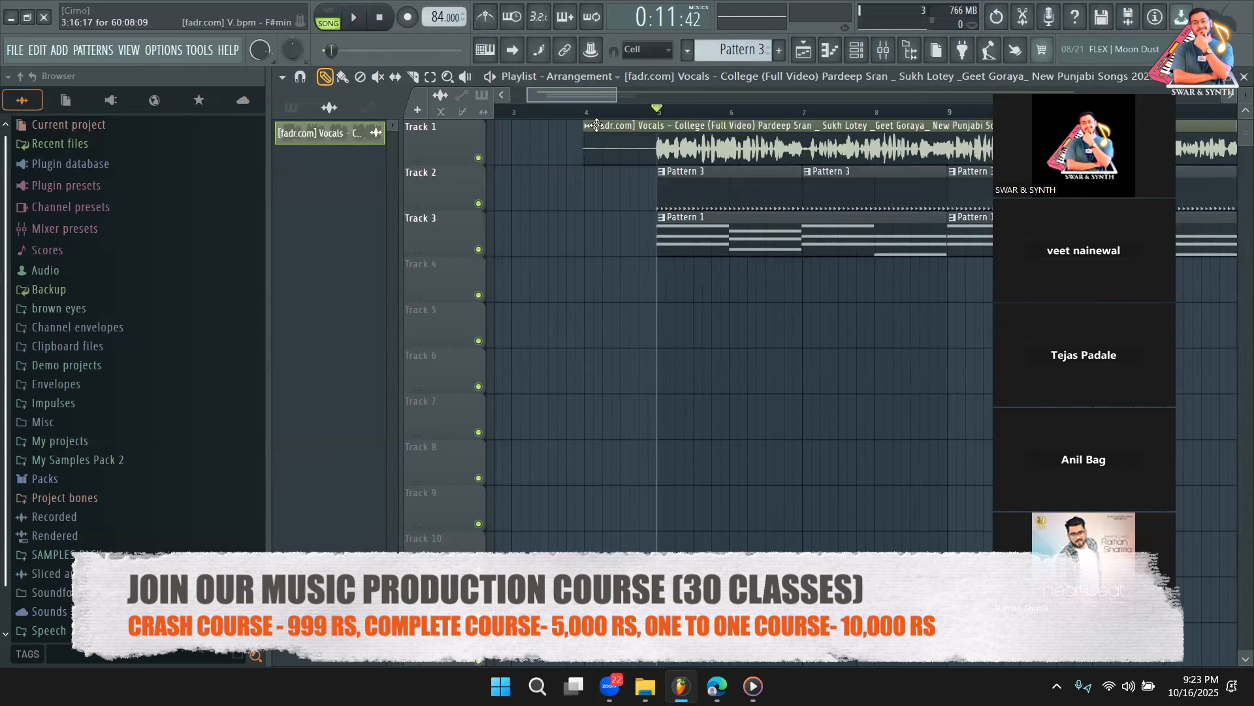
{"action": "key", "text": "space"}
{"action": "key", "text": "space"}
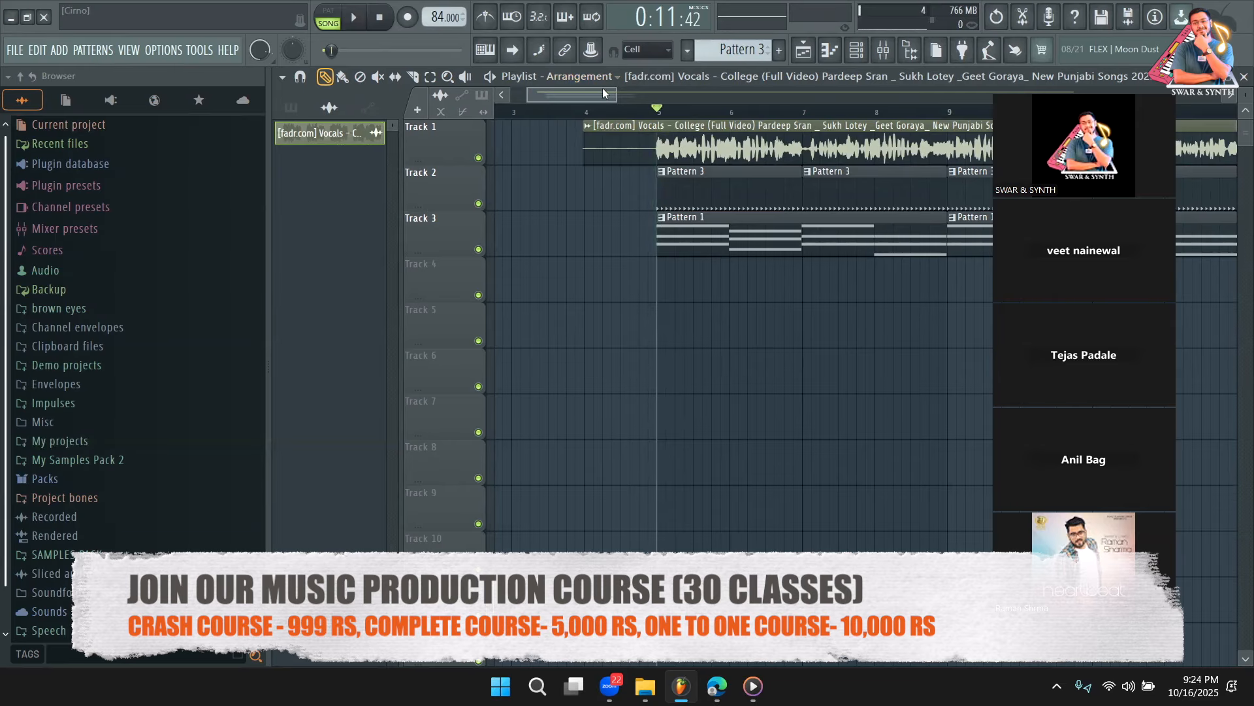
Nudge the Track 1 vocal clip earlier to start at 3:15:08 and play the song from just before bar 5
{"action": "left_click_drag", "start_coordinate": [616, 95], "coordinate": [555, 103]}
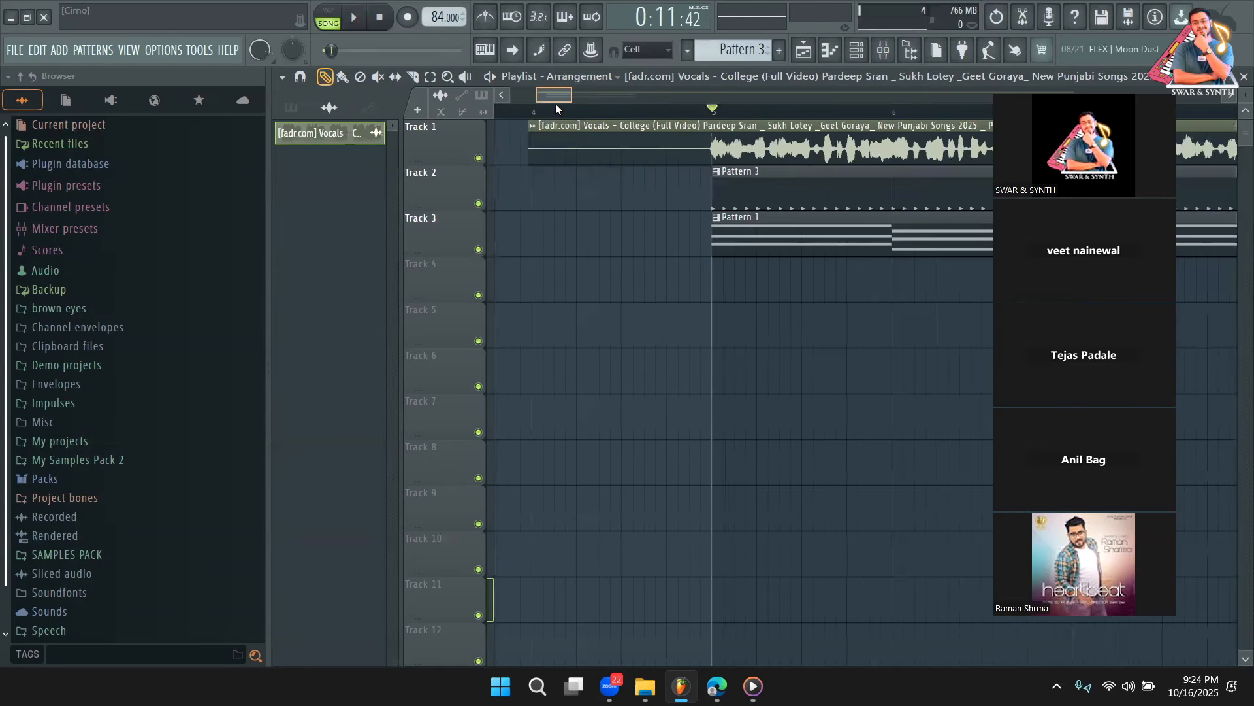
{"action": "left_click", "coordinate": [731, 145]}
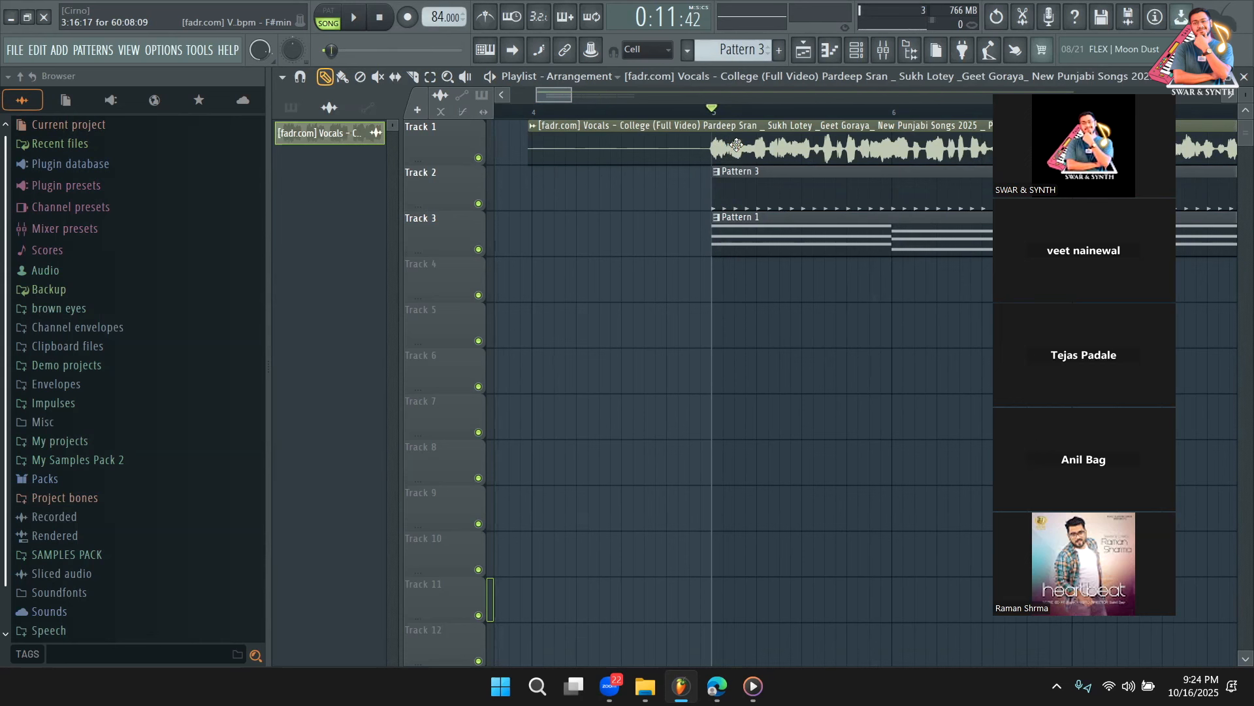
{"action": "left_click_drag", "start_coordinate": [737, 145], "coordinate": [730, 139]}
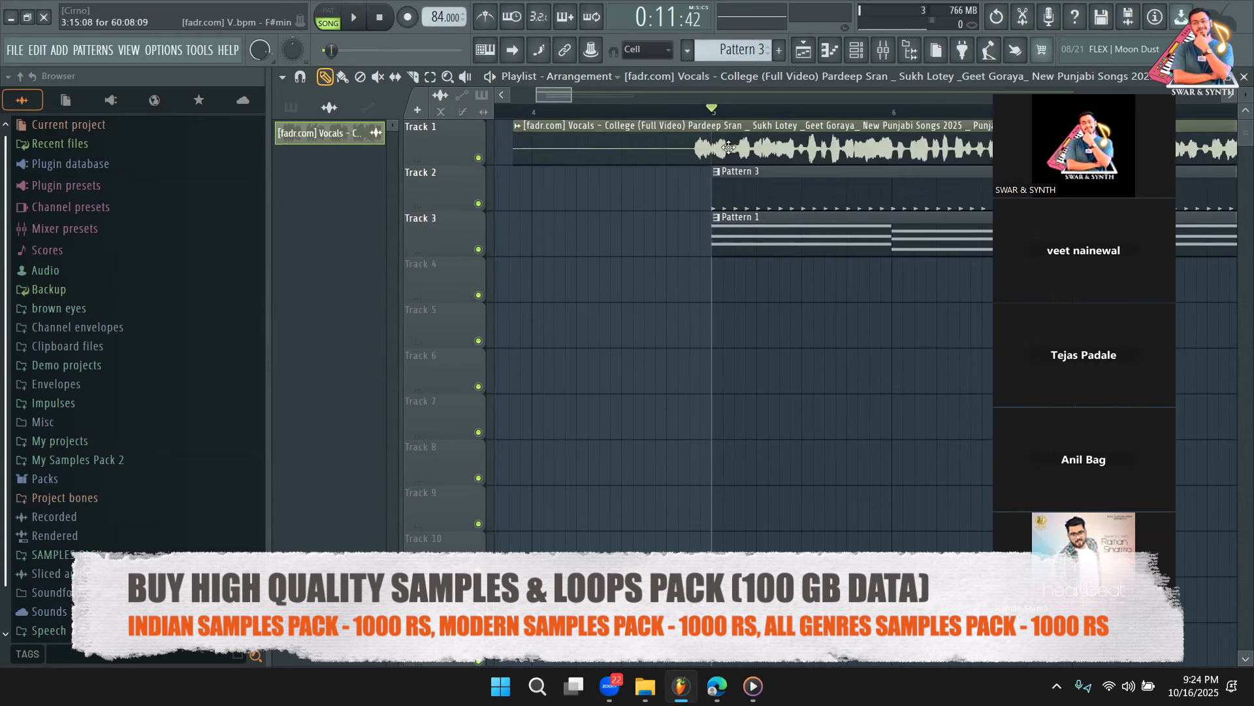
{"action": "key", "text": "space"}
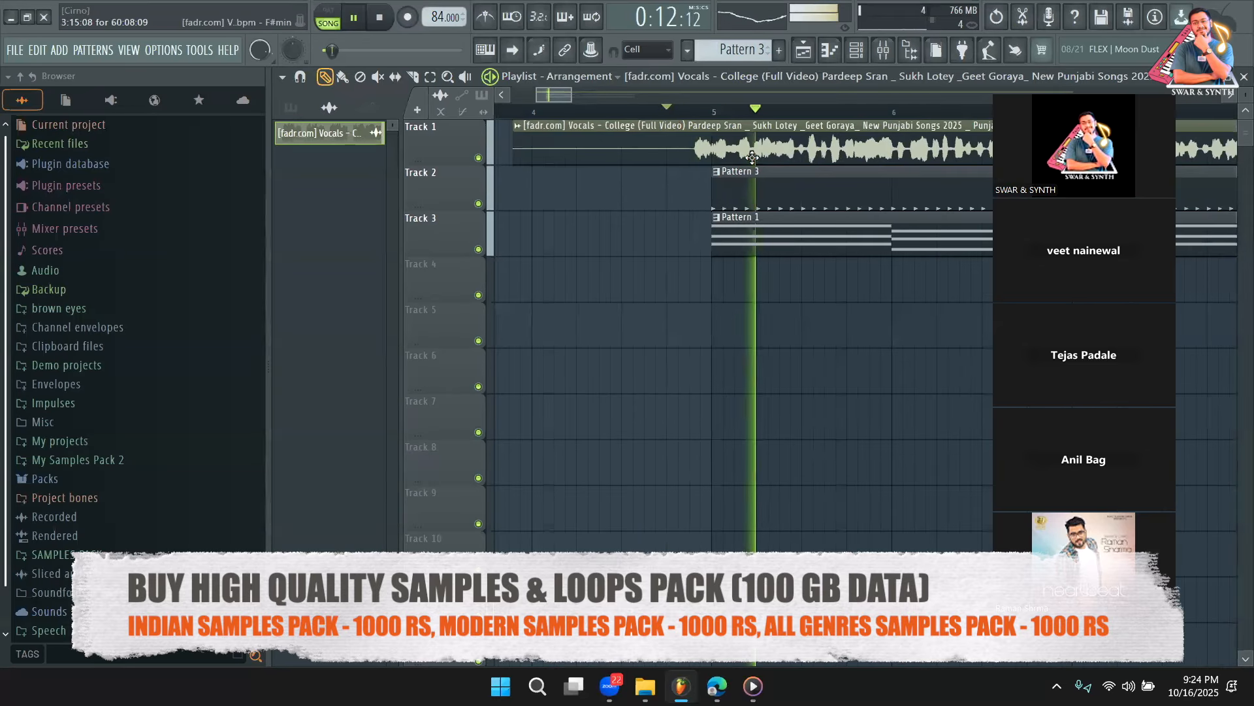
{"action": "key", "text": "space"}
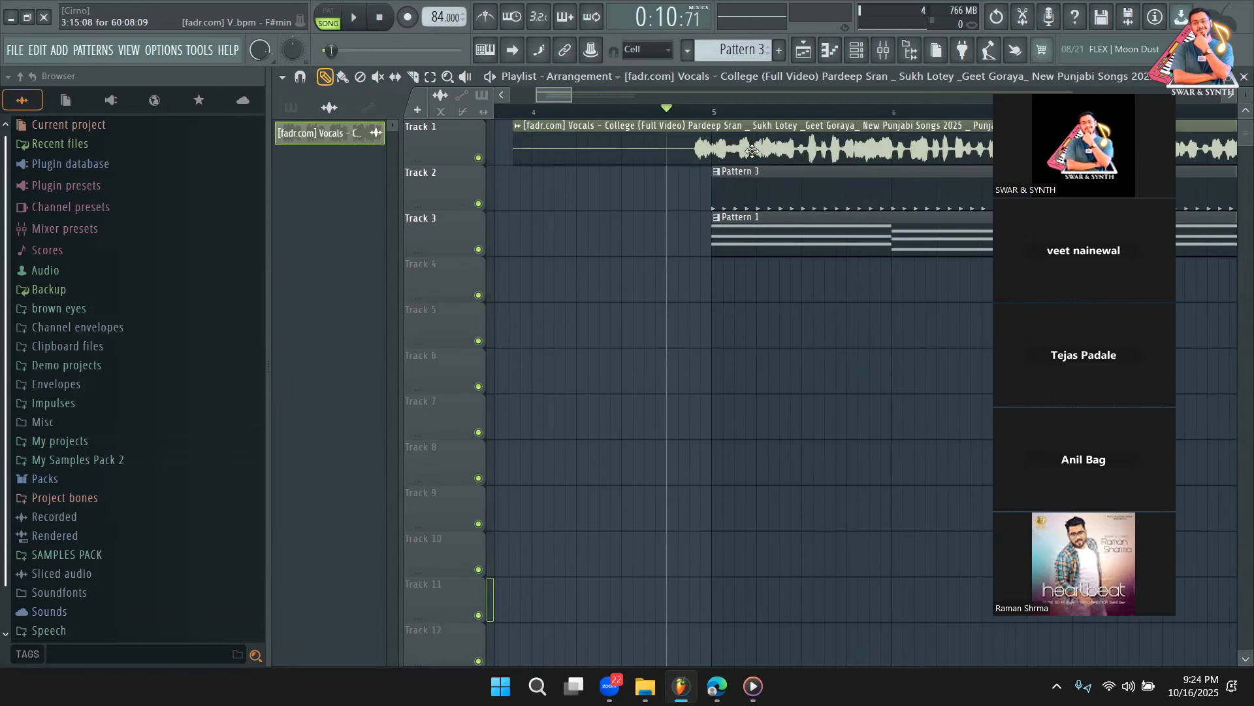
Nudge the vocal clip further back to start at 3:14:19 and check the timing by playing, including from bar 5
{"action": "left_click_drag", "start_coordinate": [752, 151], "coordinate": [746, 150]}
{"action": "key", "text": "space"}
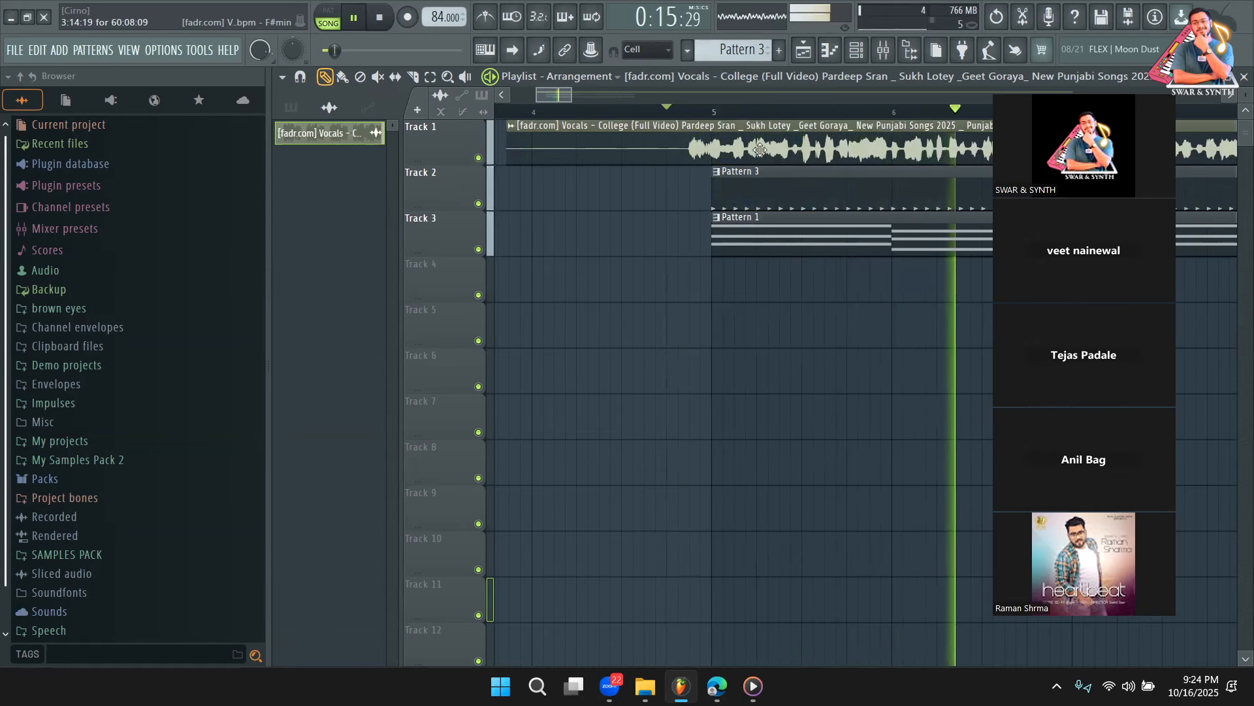
{"action": "key", "text": "space"}
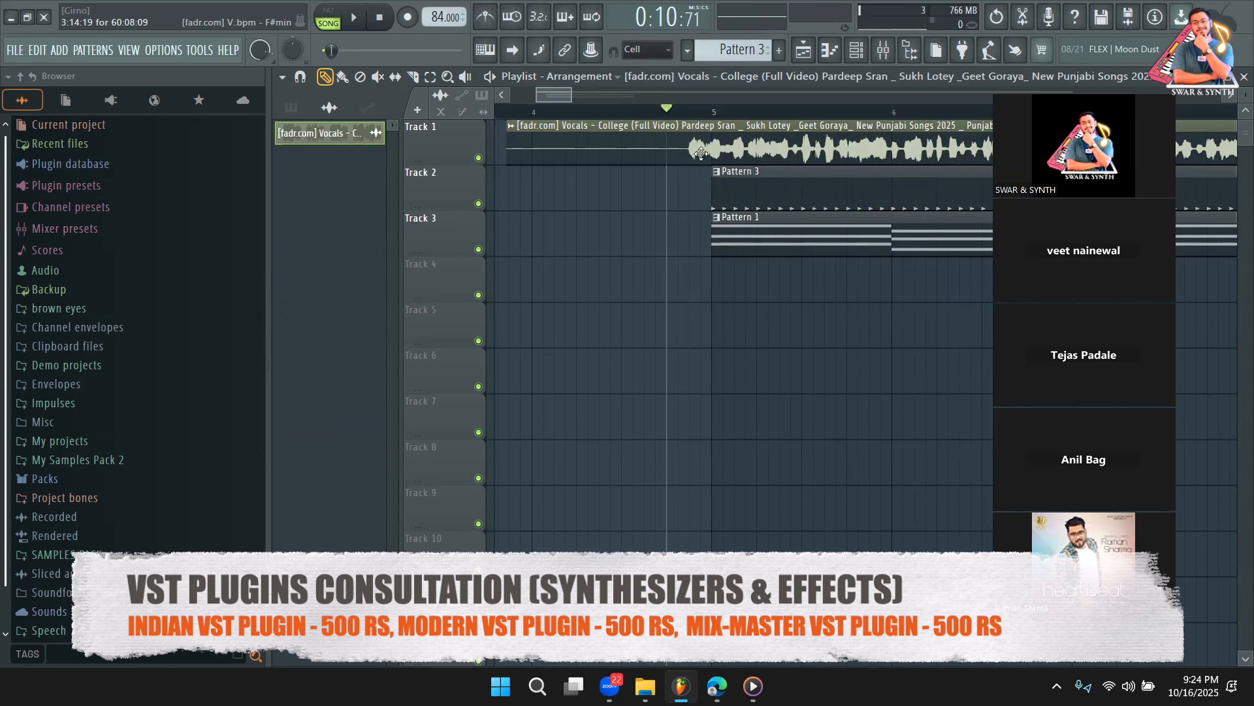
{"action": "left_click", "coordinate": [718, 113]}
{"action": "key", "text": "space"}
{"action": "key", "text": "space"}
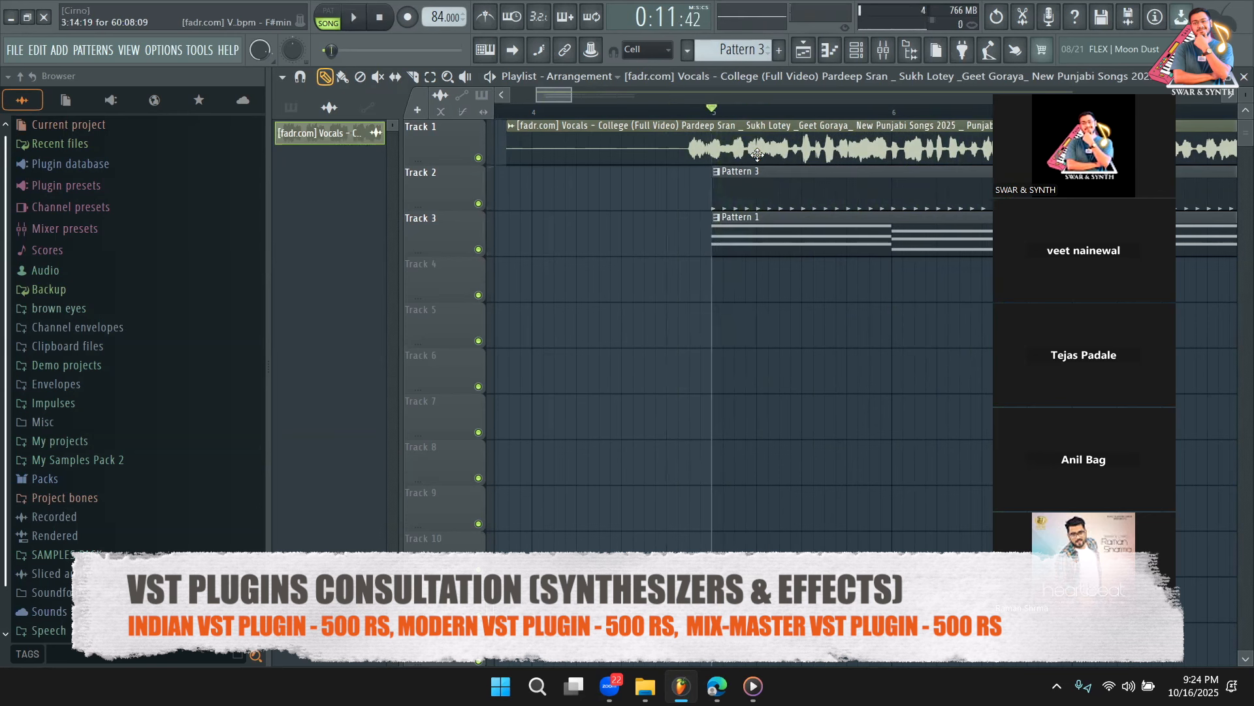
Try the vocal clip at 3:11:13 and at 4:03:01, marking its vocal onset and bar 5 with the song position
{"action": "left_click_drag", "start_coordinate": [758, 154], "coordinate": [721, 120]}
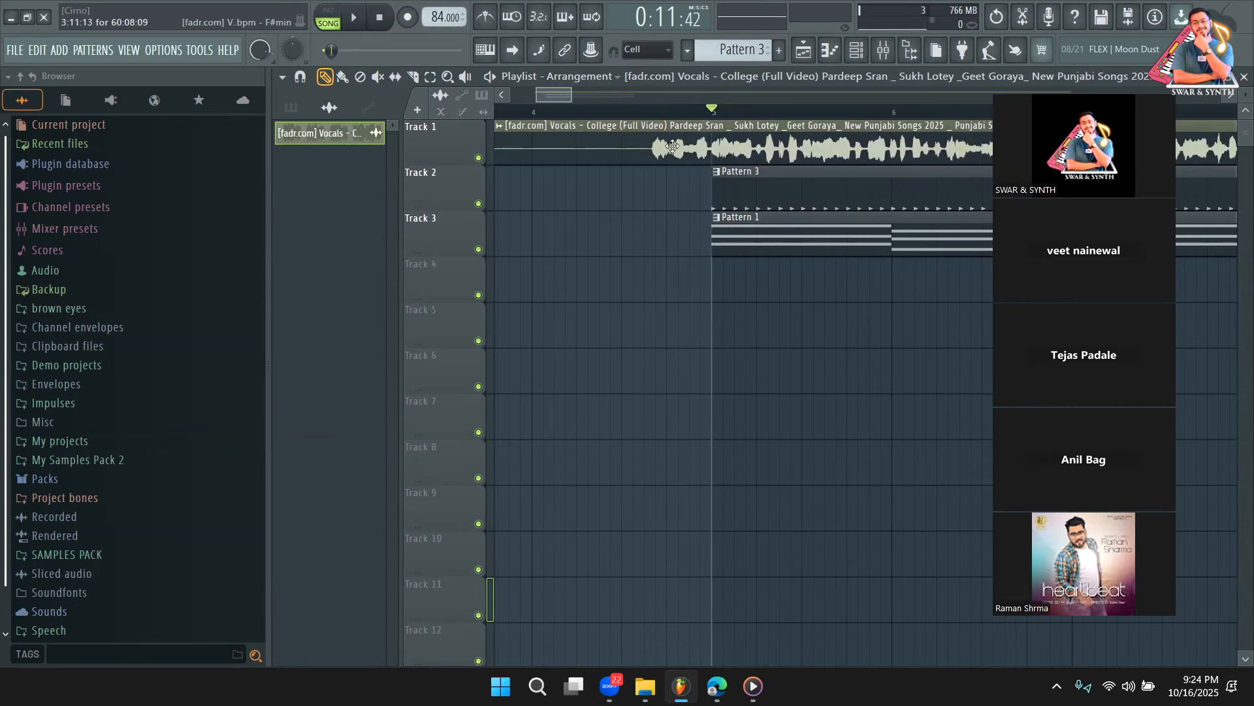
{"action": "left_click", "coordinate": [660, 115]}
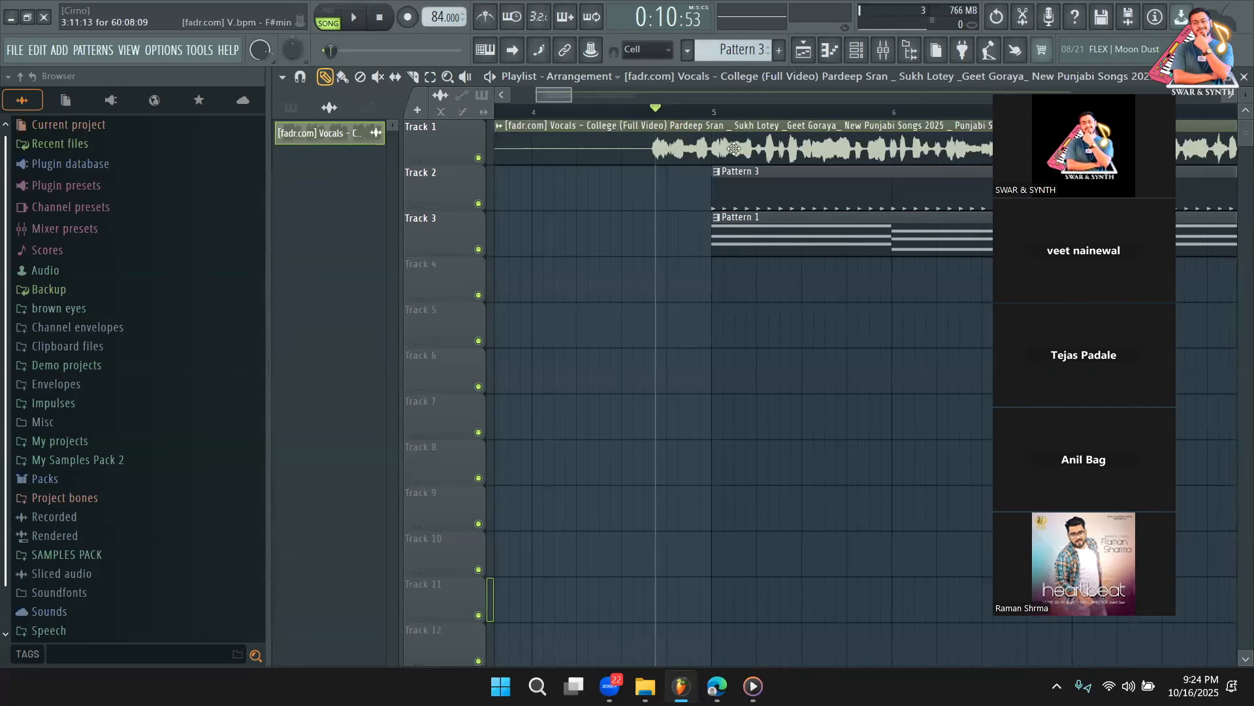
{"action": "left_click_drag", "start_coordinate": [700, 143], "coordinate": [753, 152]}
{"action": "left_click", "coordinate": [722, 116]}
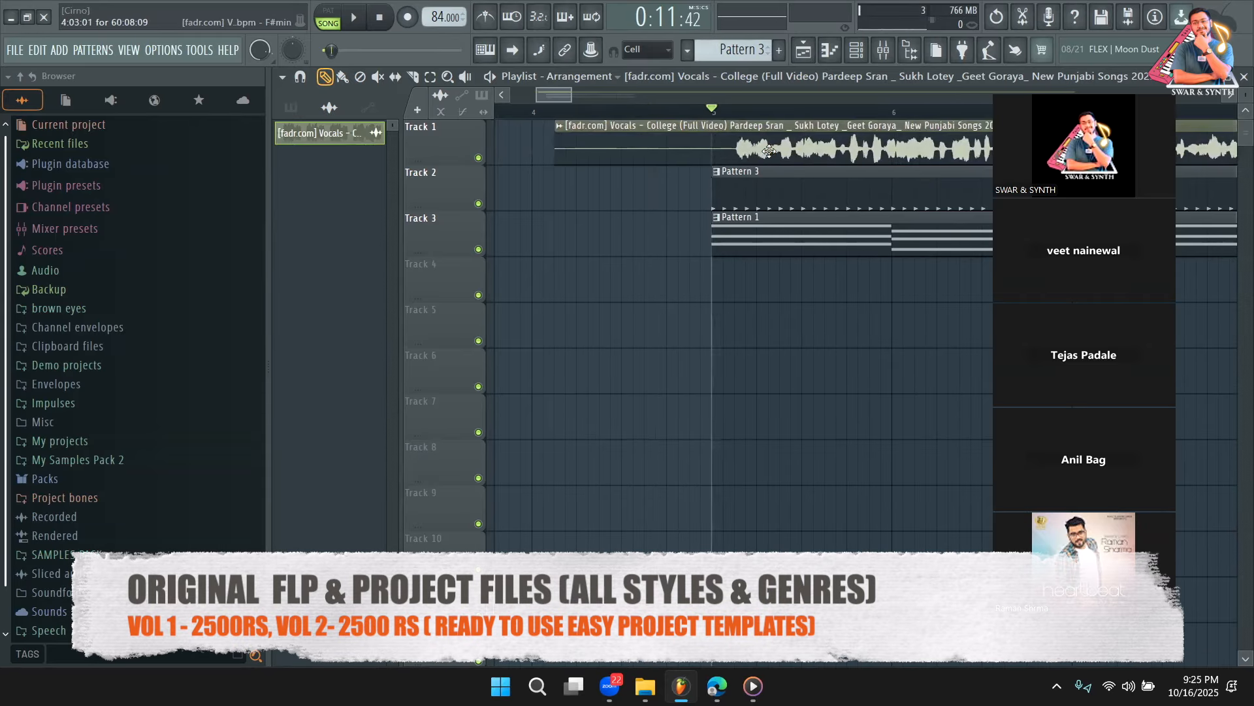
Move the vocal clip to start at 3:15:04, nudge it slightly earlier during playback from bar 5, and stop the song
{"action": "left_click_drag", "start_coordinate": [768, 150], "coordinate": [724, 150]}
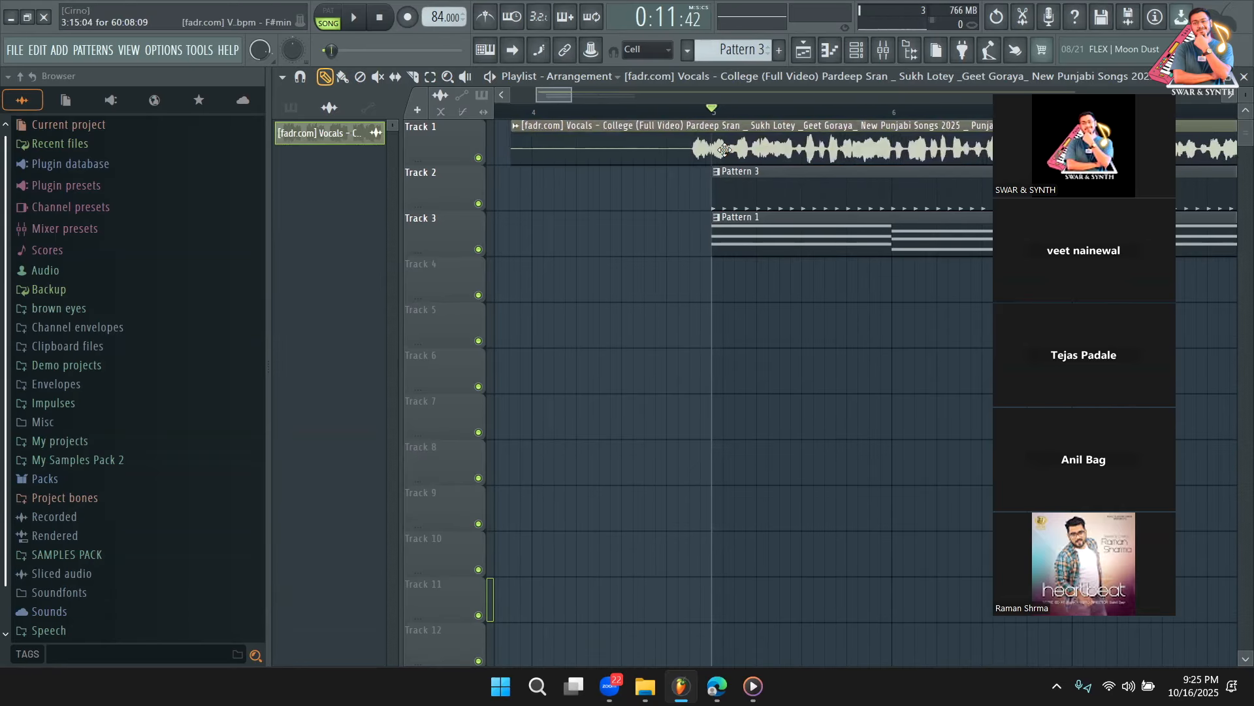
{"action": "key", "text": "space"}
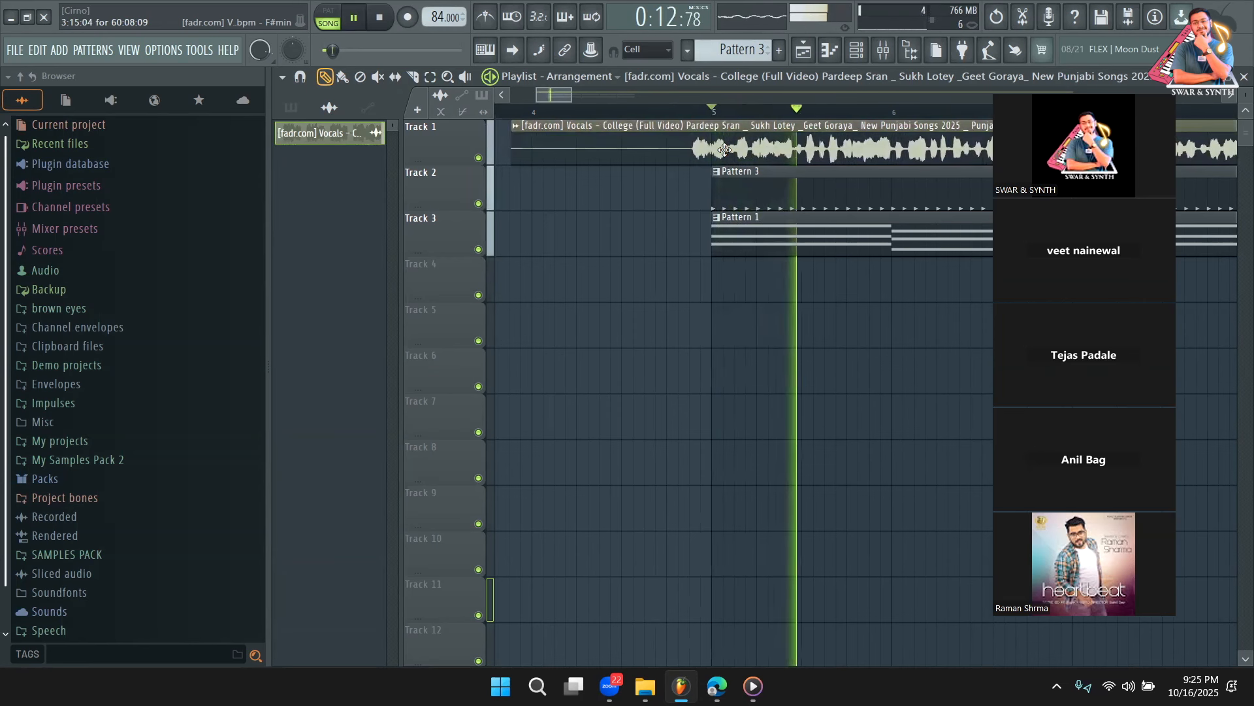
{"action": "left_click_drag", "start_coordinate": [724, 149], "coordinate": [722, 150]}
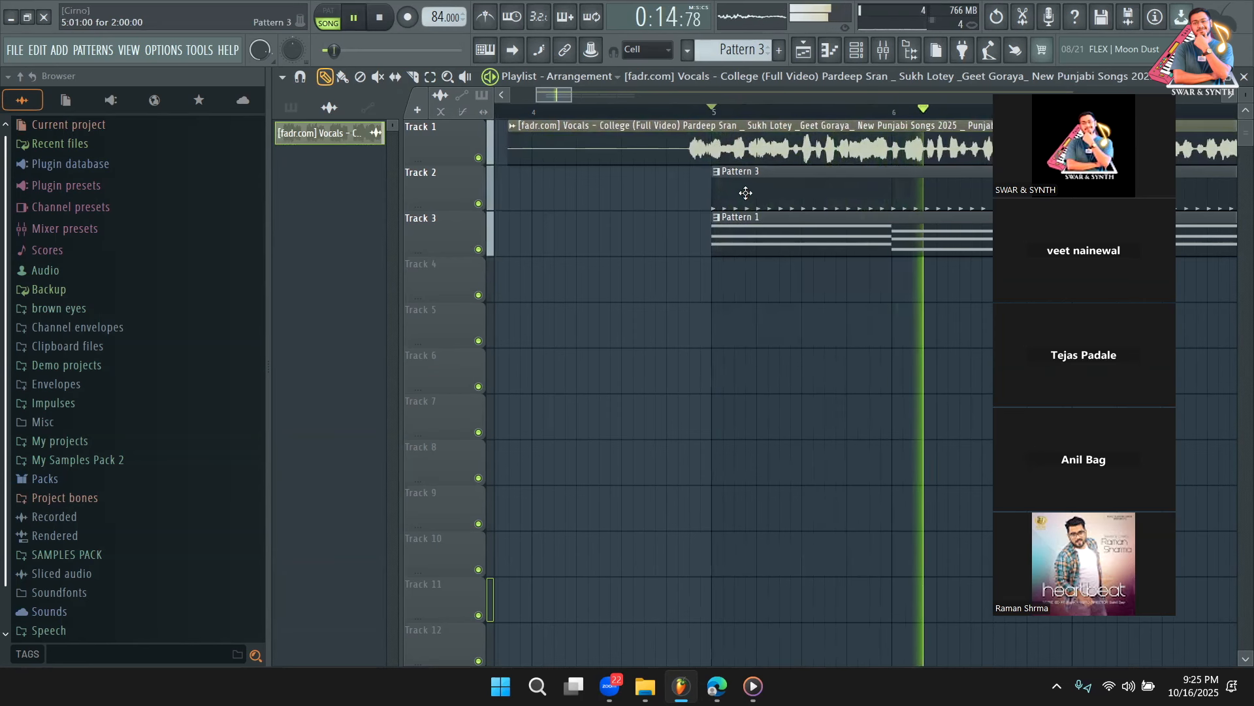
{"action": "left_click_drag", "start_coordinate": [563, 98], "coordinate": [692, 96]}
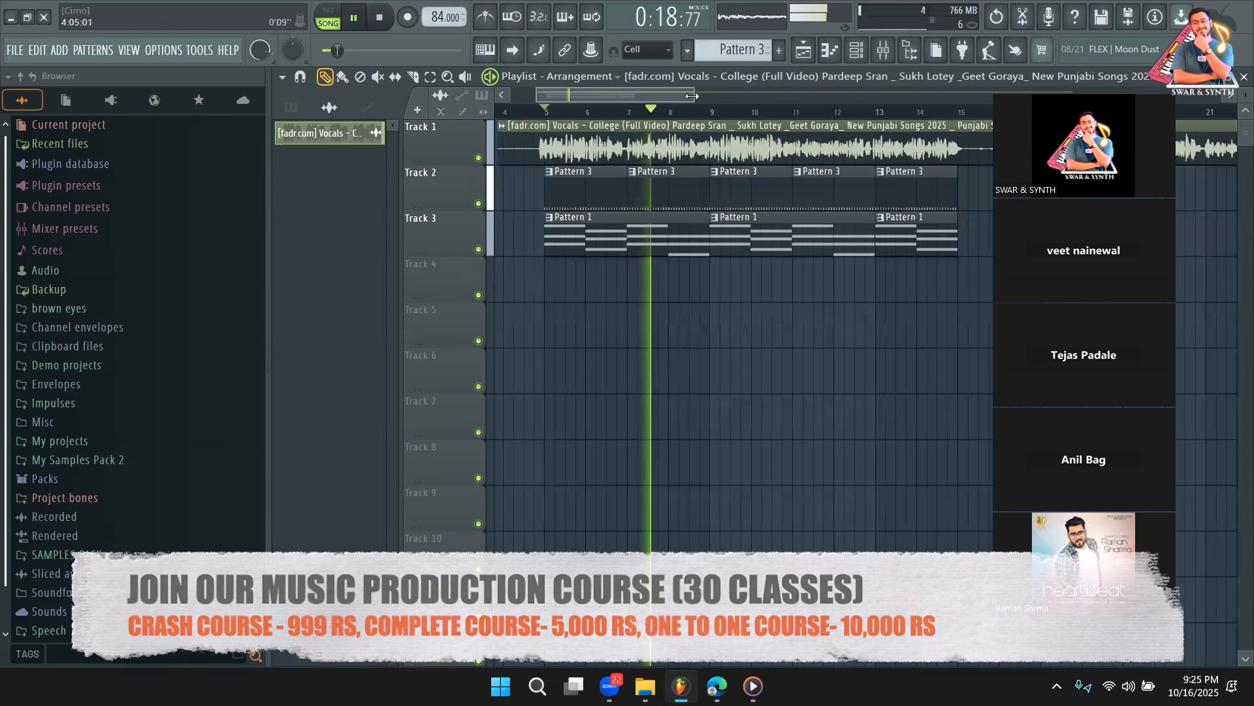
{"action": "key", "text": "space"}
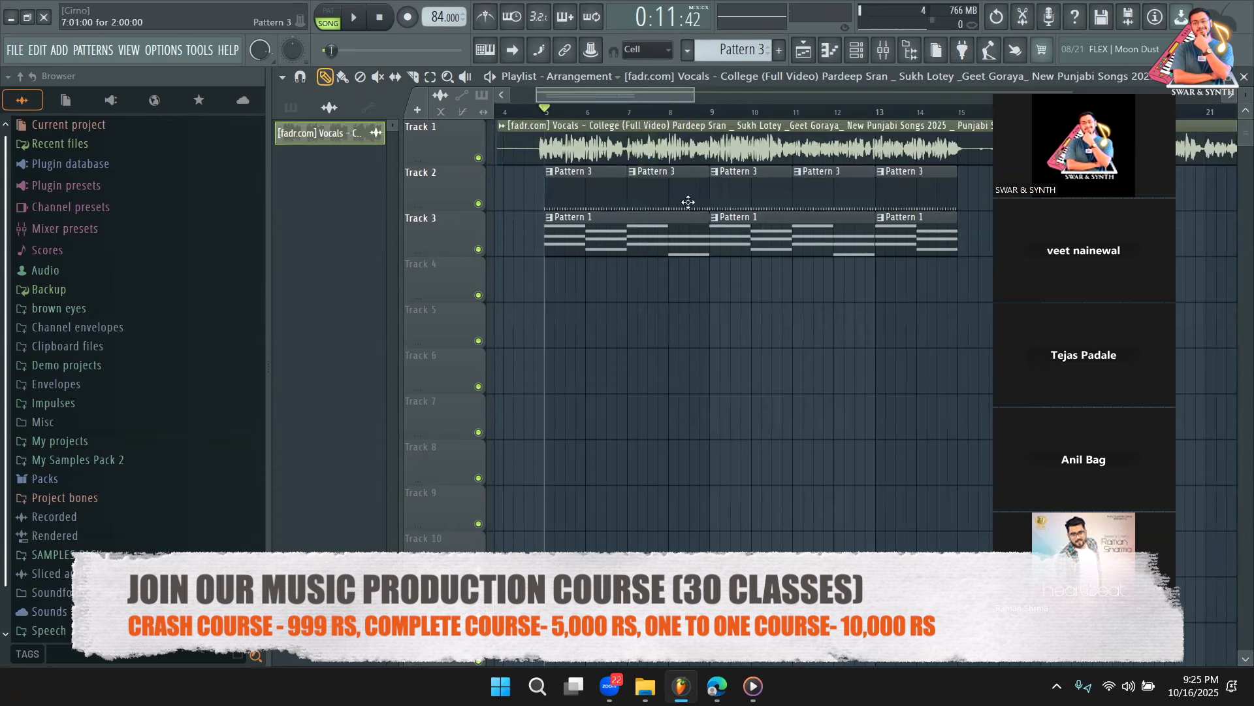
Close FL Studio without saving the changes to the untitled project
{"action": "left_click", "coordinate": [44, 17]}
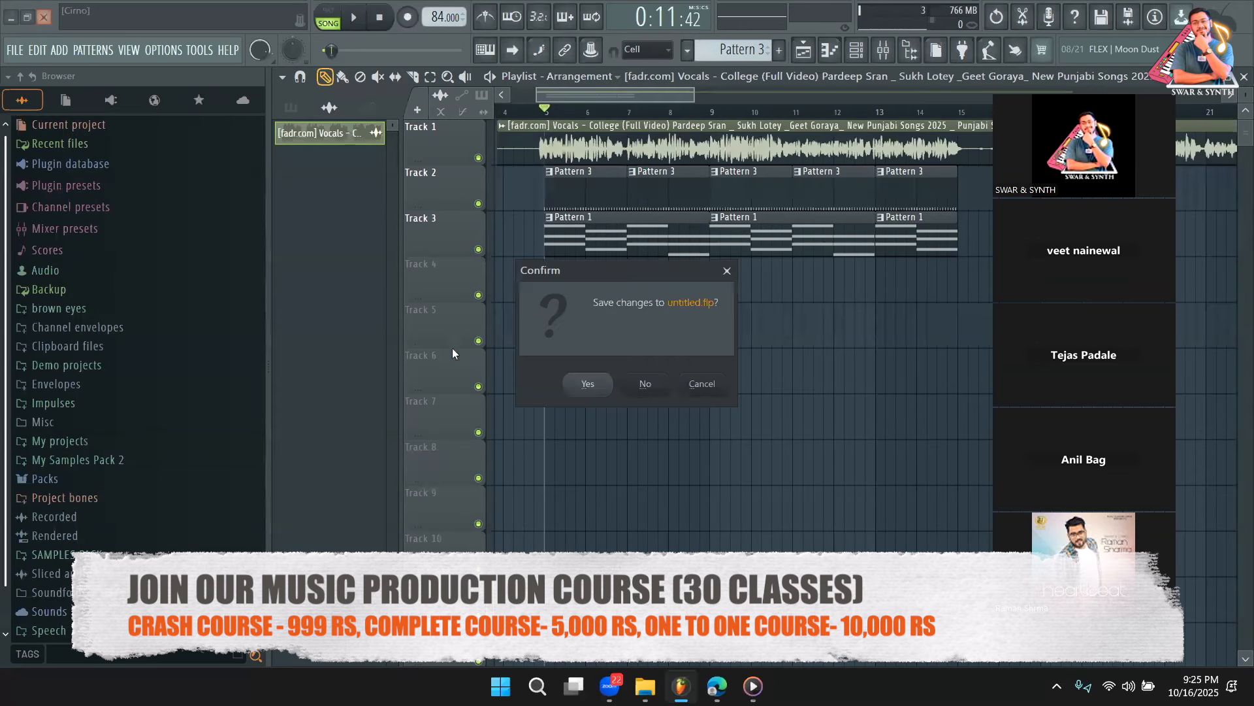
{"action": "left_click", "coordinate": [642, 385]}
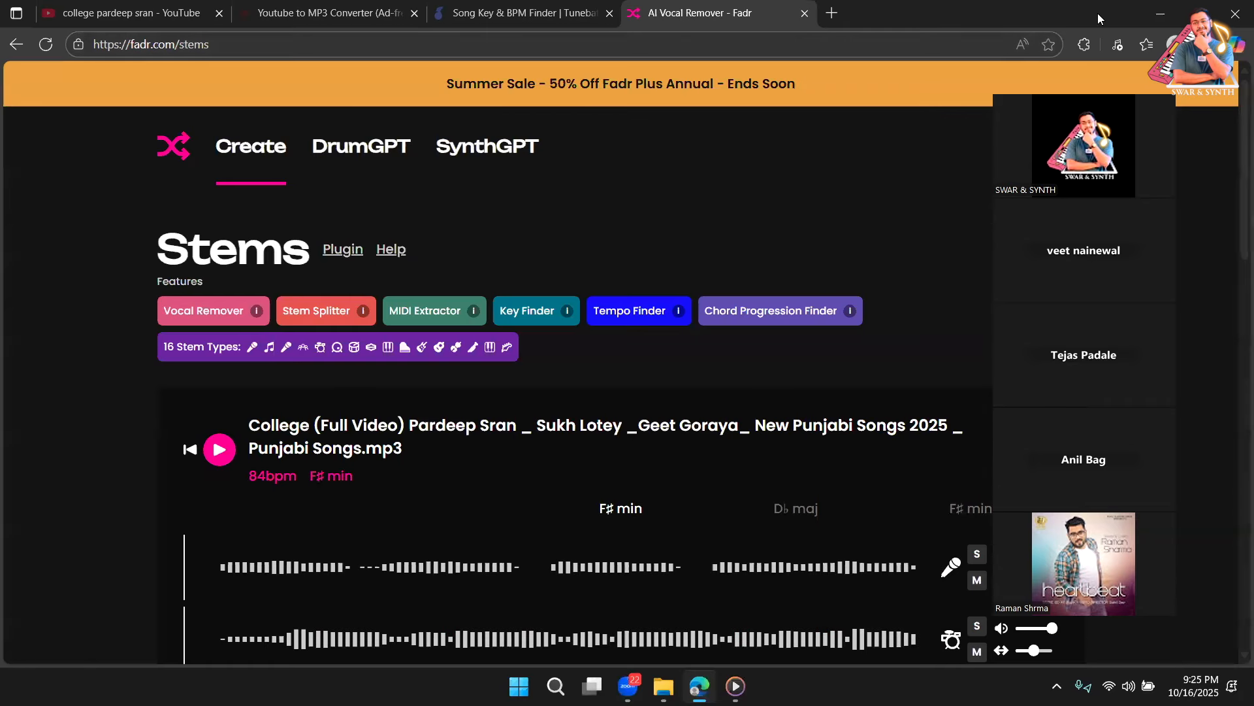
Shrink the browser from full screen, minimize the Downloads window and switch to the YouTube search page for college pardeep sran
{"action": "left_click", "coordinate": [1198, 14]}
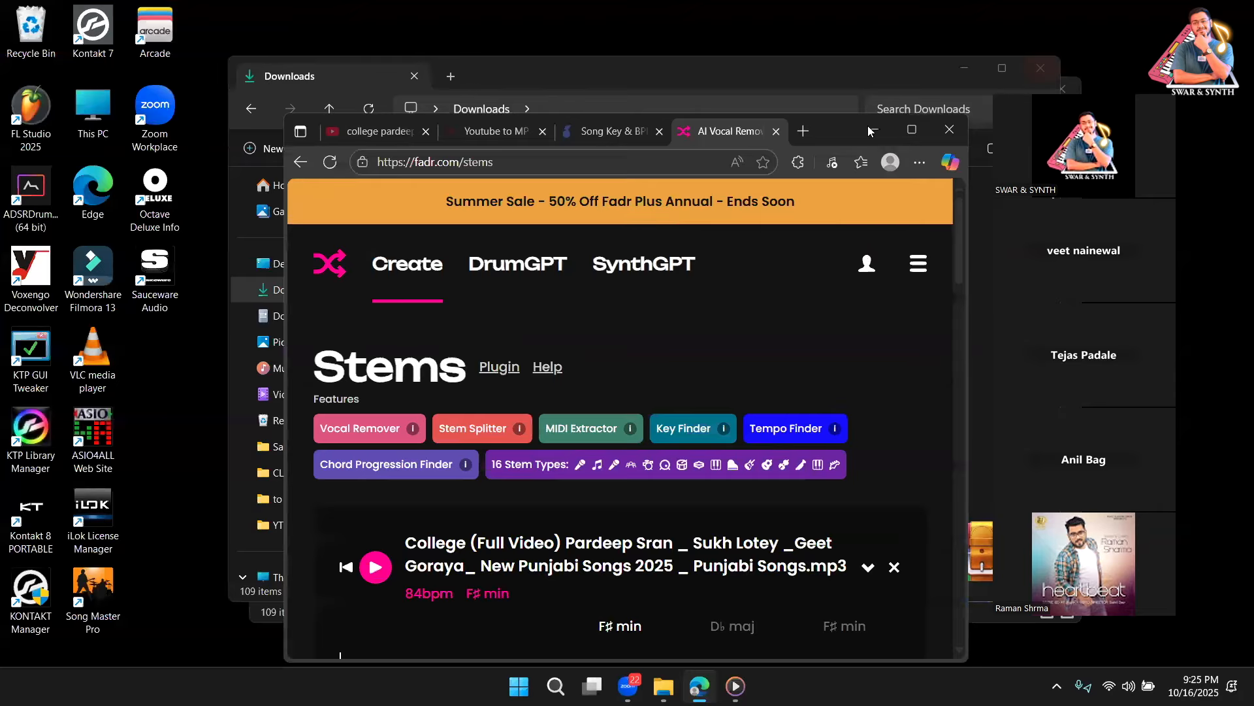
{"action": "left_click", "coordinate": [967, 70]}
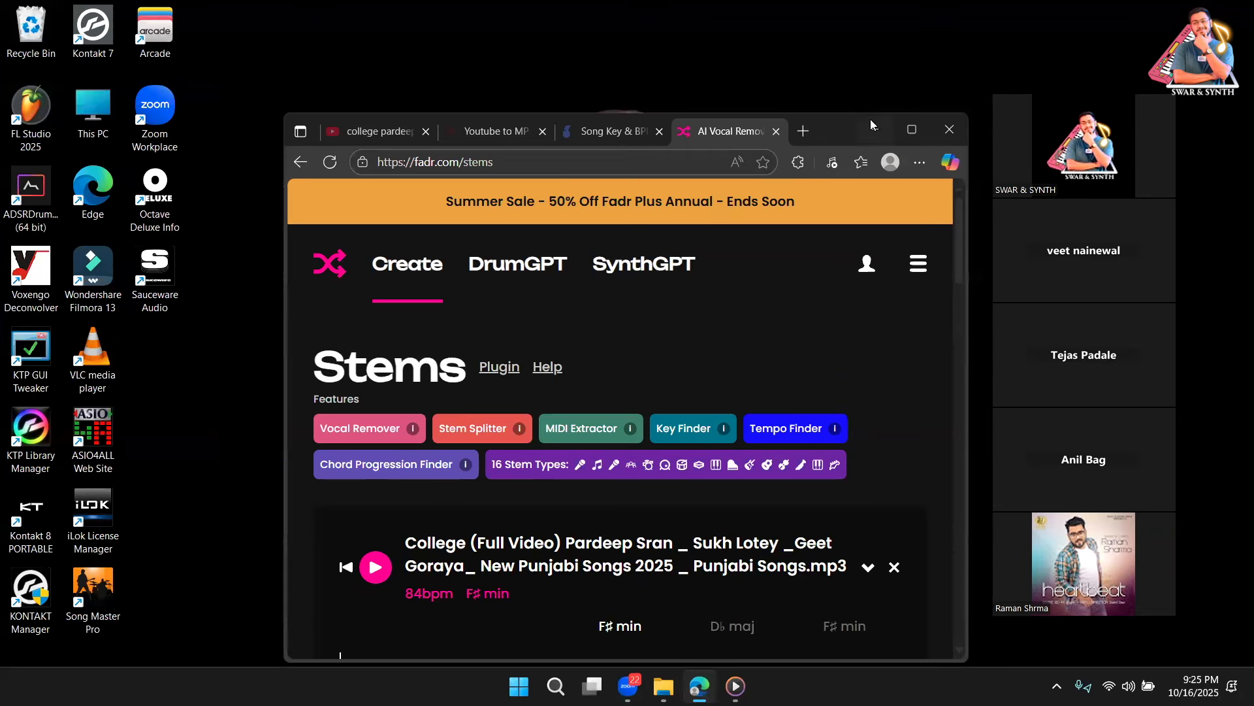
{"action": "left_click_drag", "start_coordinate": [830, 120], "coordinate": [830, 96]}
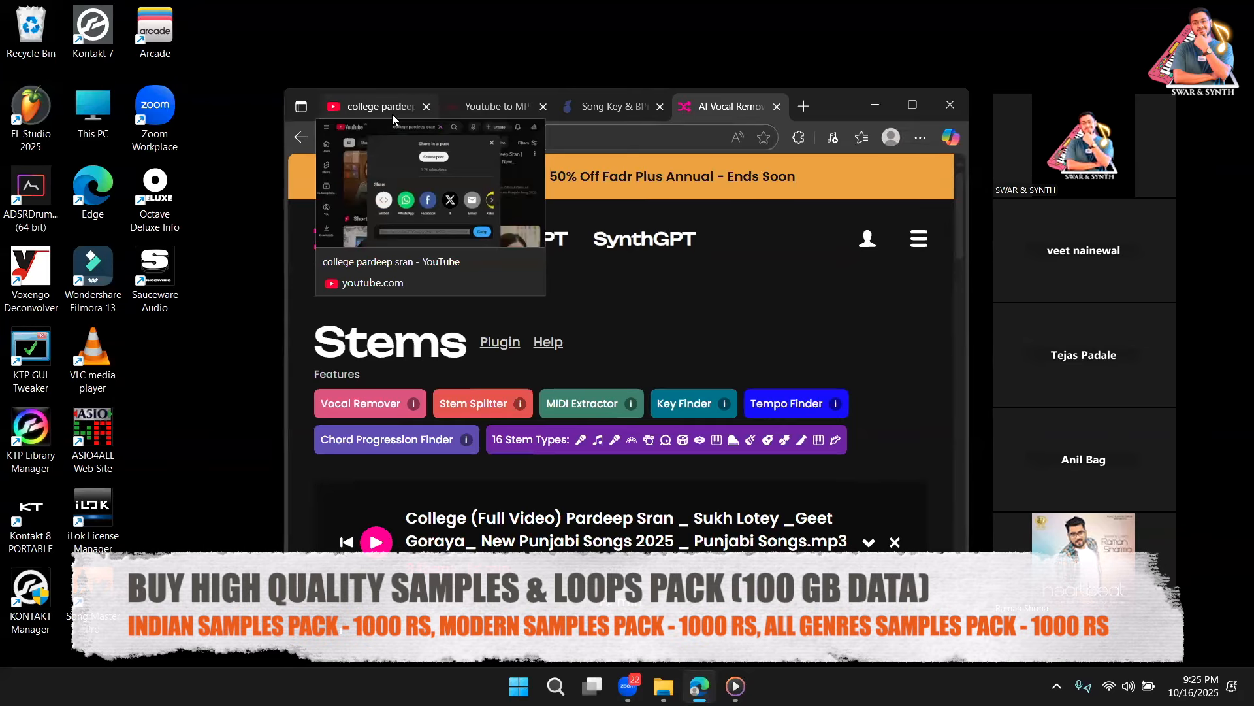
{"action": "left_click", "coordinate": [392, 114]}
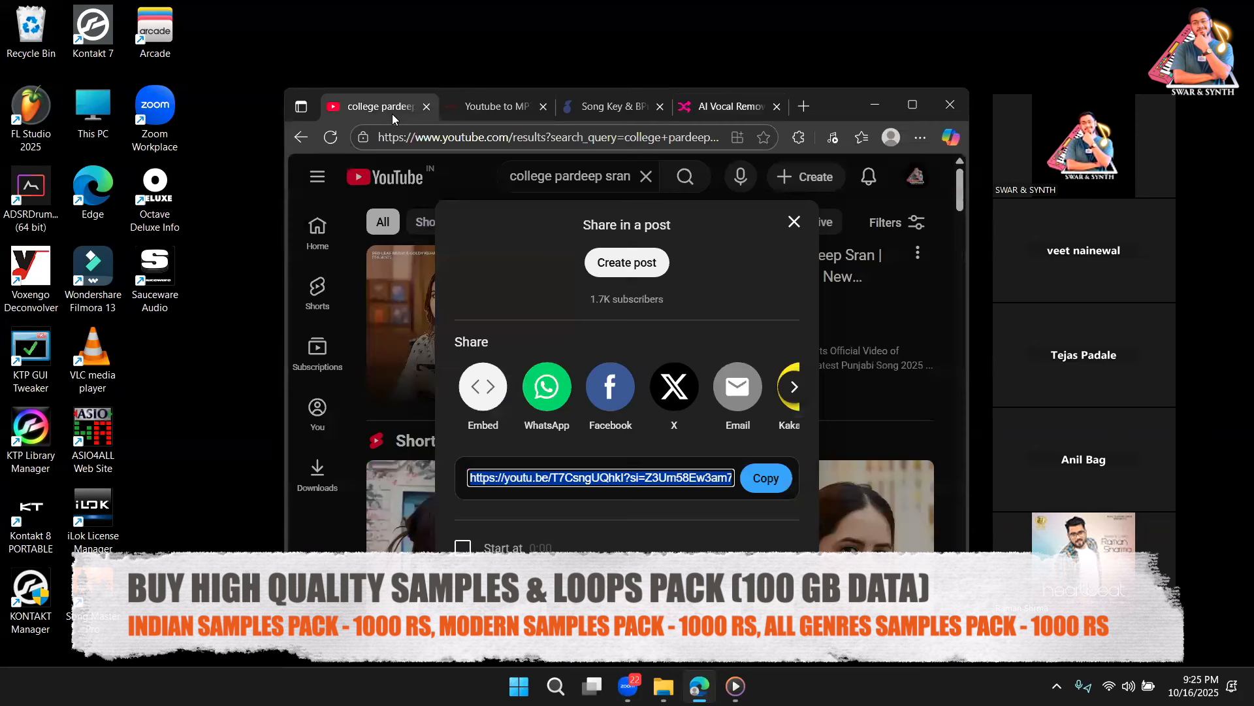
Close the share dialog, clear the previous query and search YouTube for saree ke fall sa dance
{"action": "left_click", "coordinate": [793, 223]}
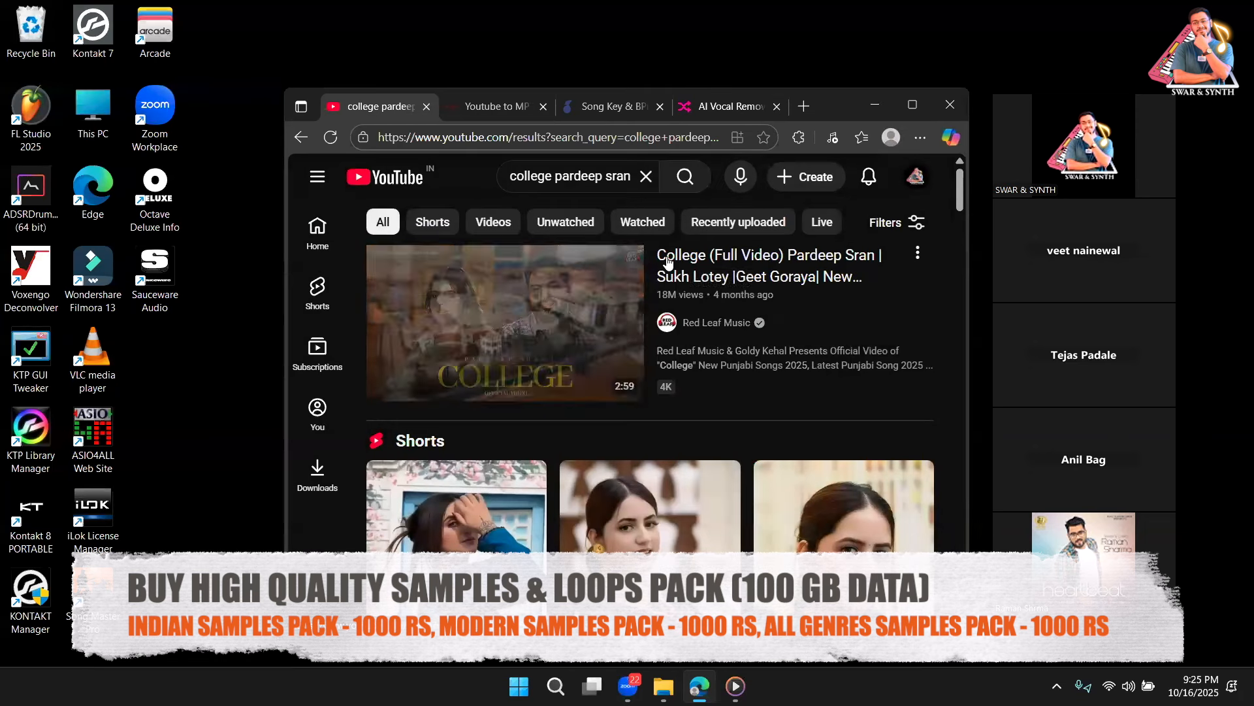
{"action": "left_click", "coordinate": [647, 186]}
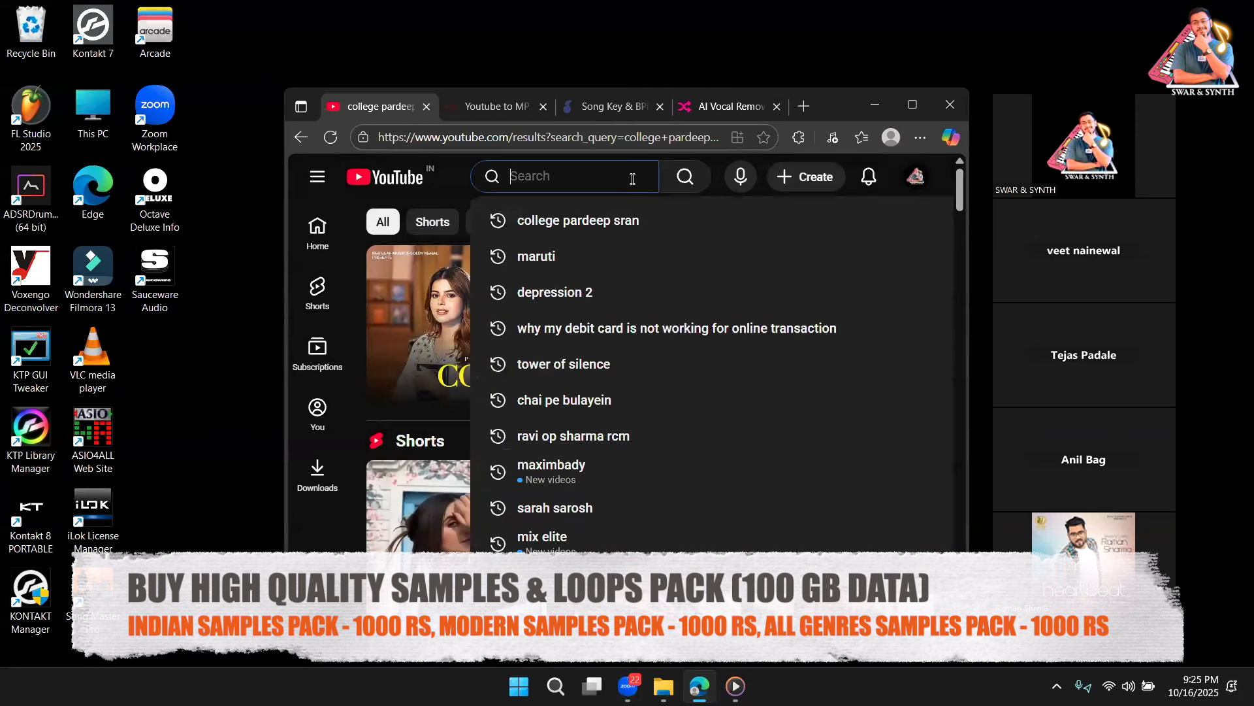
{"action": "left_click", "coordinate": [451, 182]}
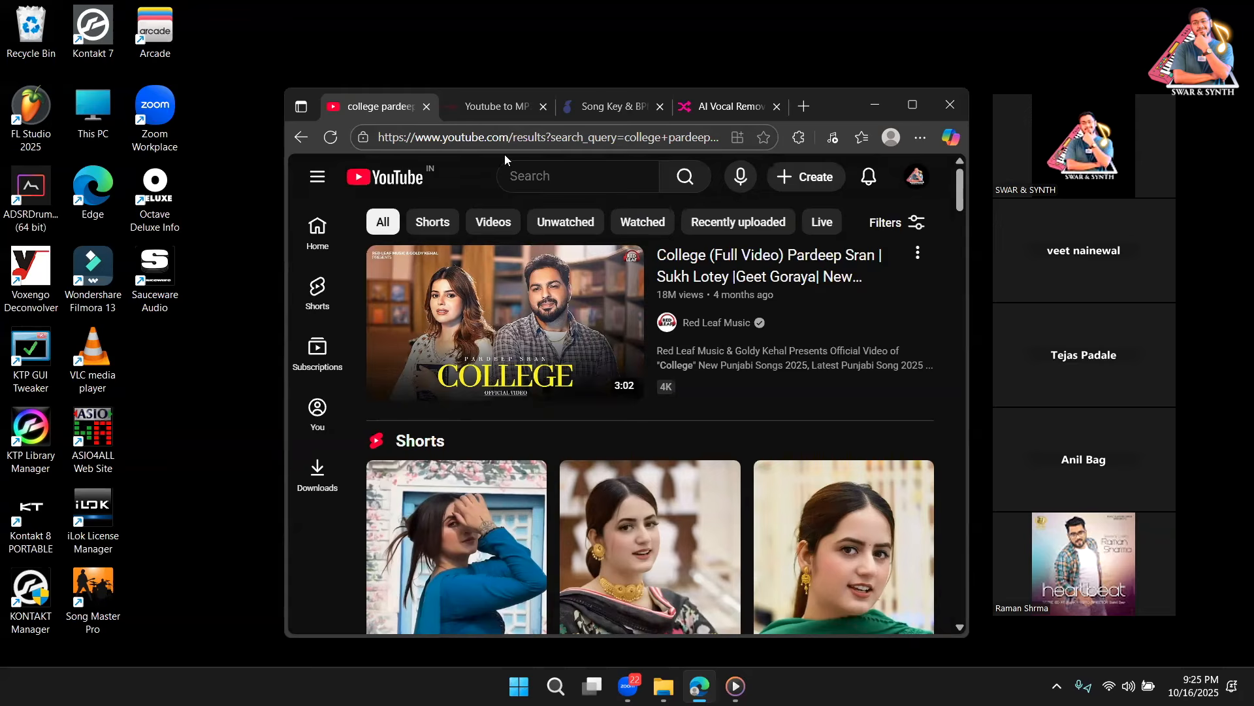
{"action": "left_click", "coordinate": [516, 177]}
{"action": "type", "text": "saree"}
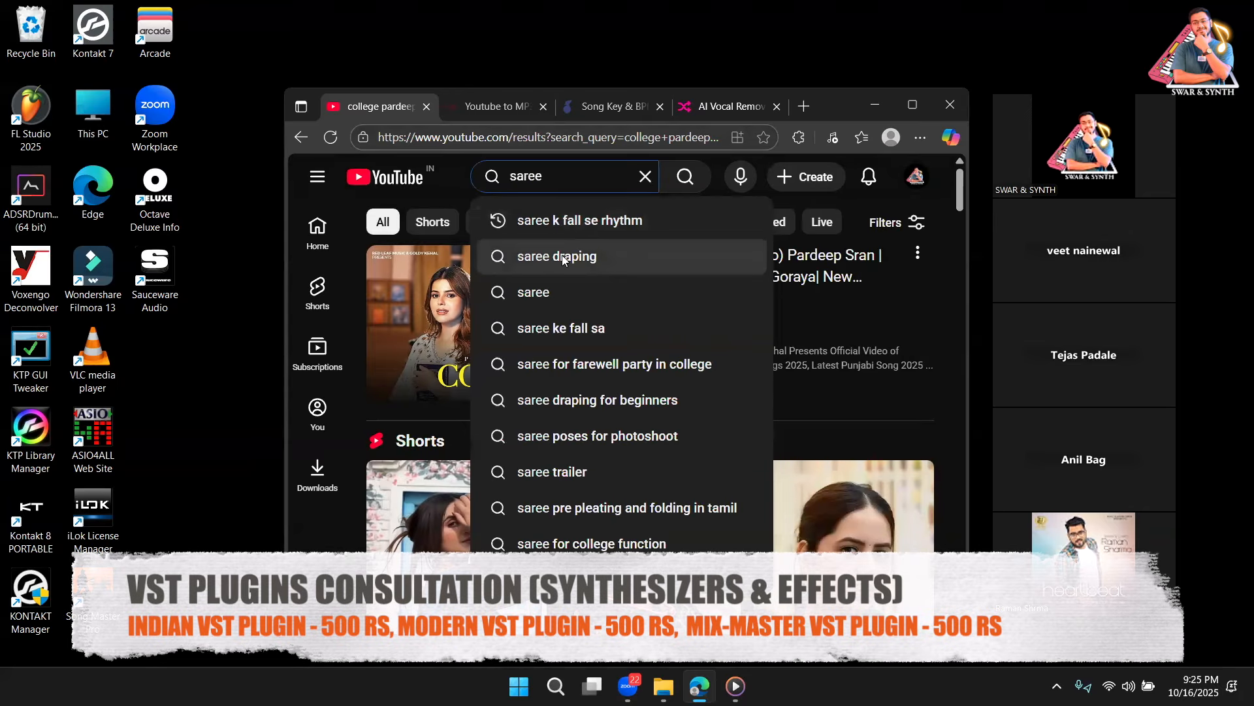
{"action": "type", "text": "fall sa"}
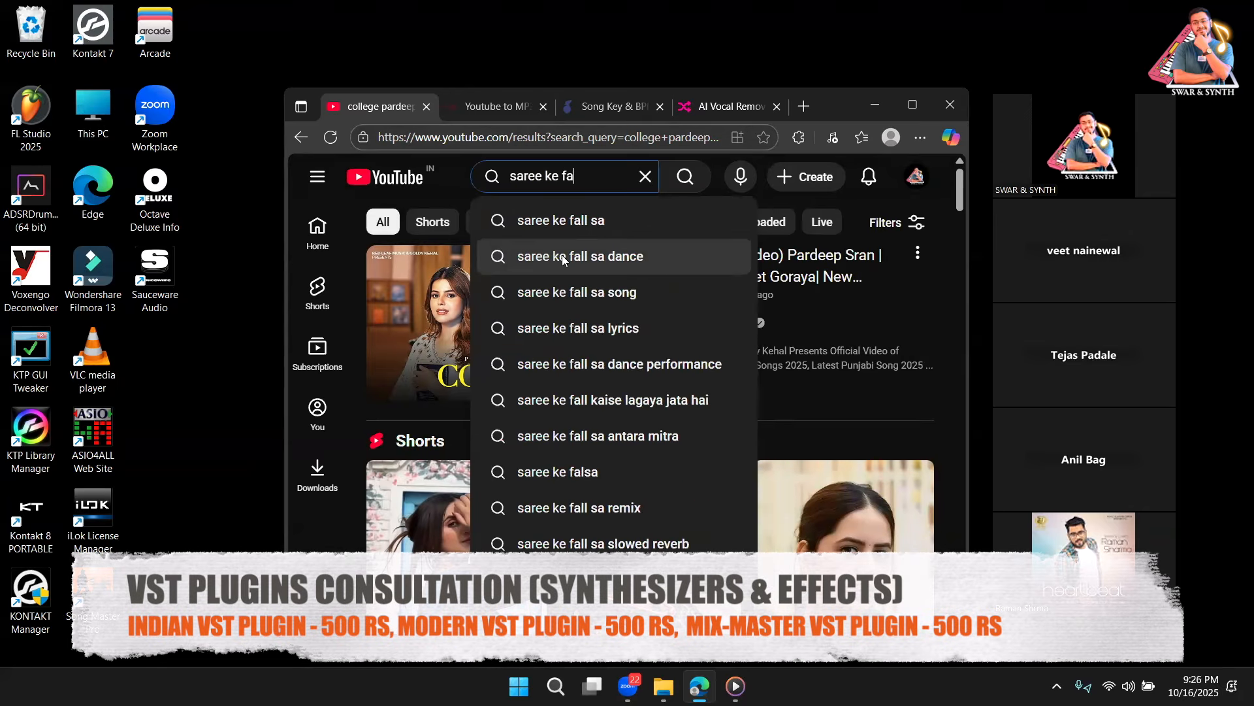
{"action": "left_click", "coordinate": [562, 256]}
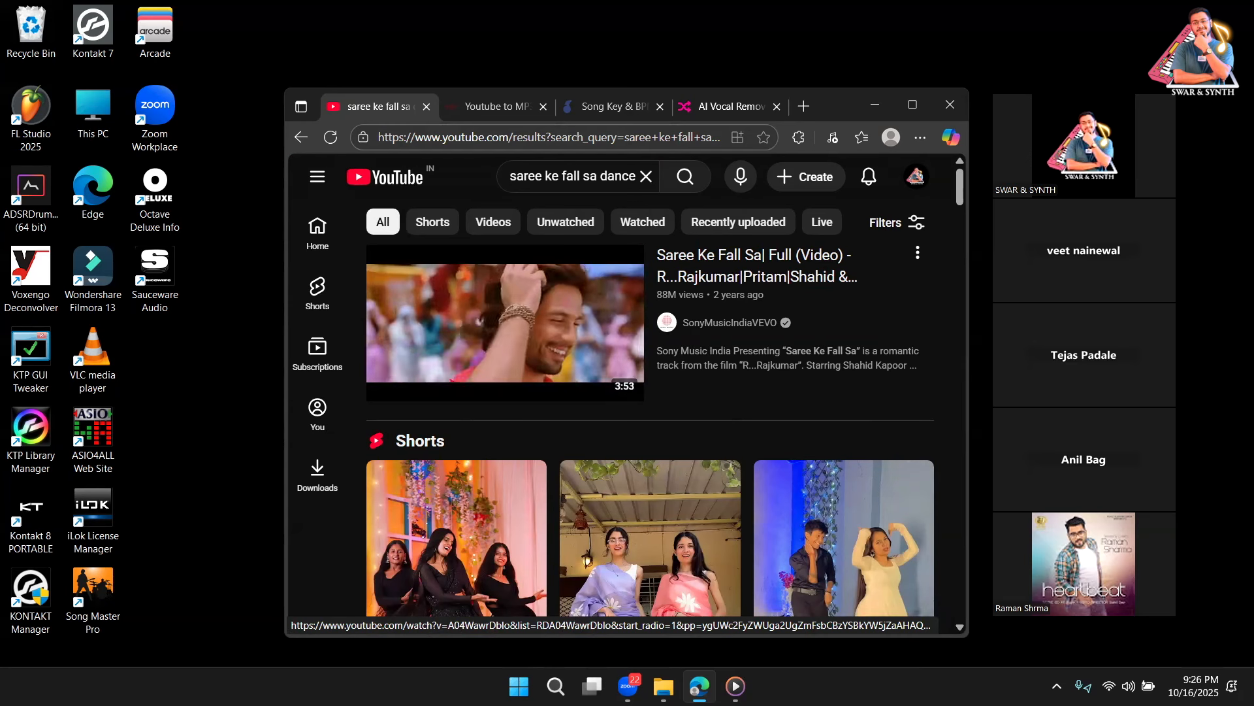
Copy the share link of the full Saree Ke Fall Sa video in the search results
{"action": "left_click", "coordinate": [919, 254]}
{"action": "left_click", "coordinate": [828, 378]}
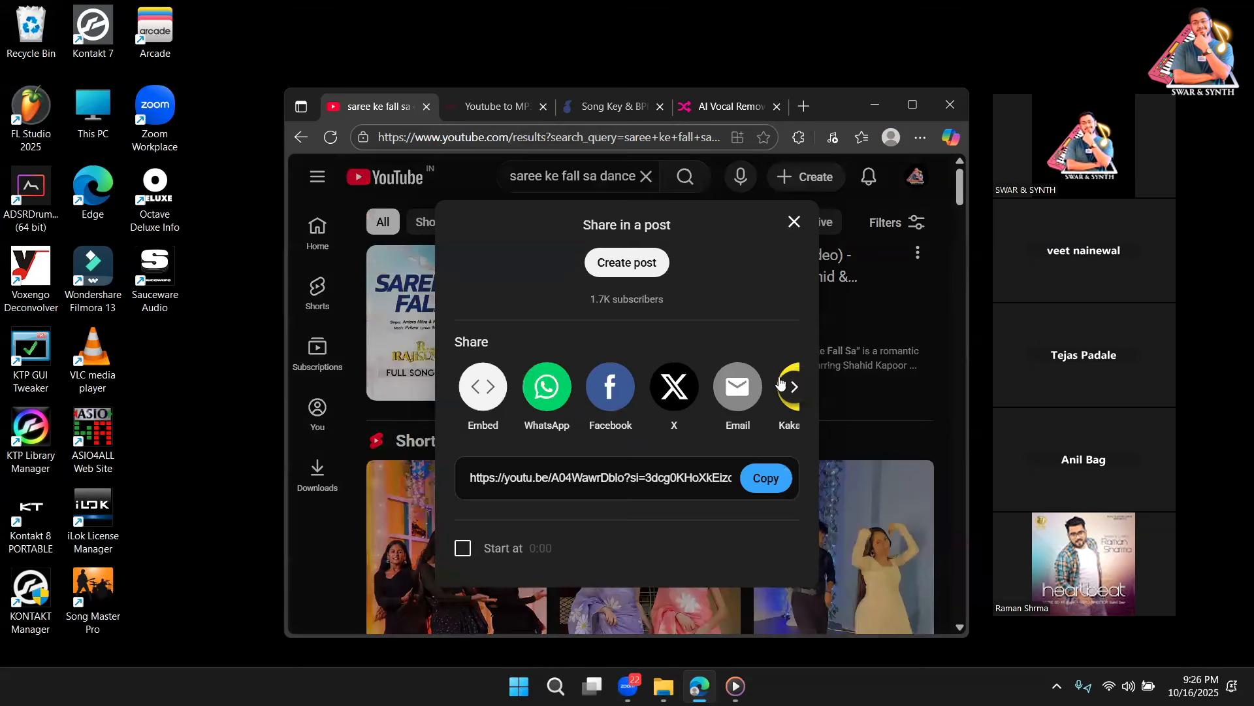
{"action": "left_click", "coordinate": [766, 477]}
Convert the copied video link to MP3 on the EzConv page and download the file
{"action": "left_click", "coordinate": [508, 105]}
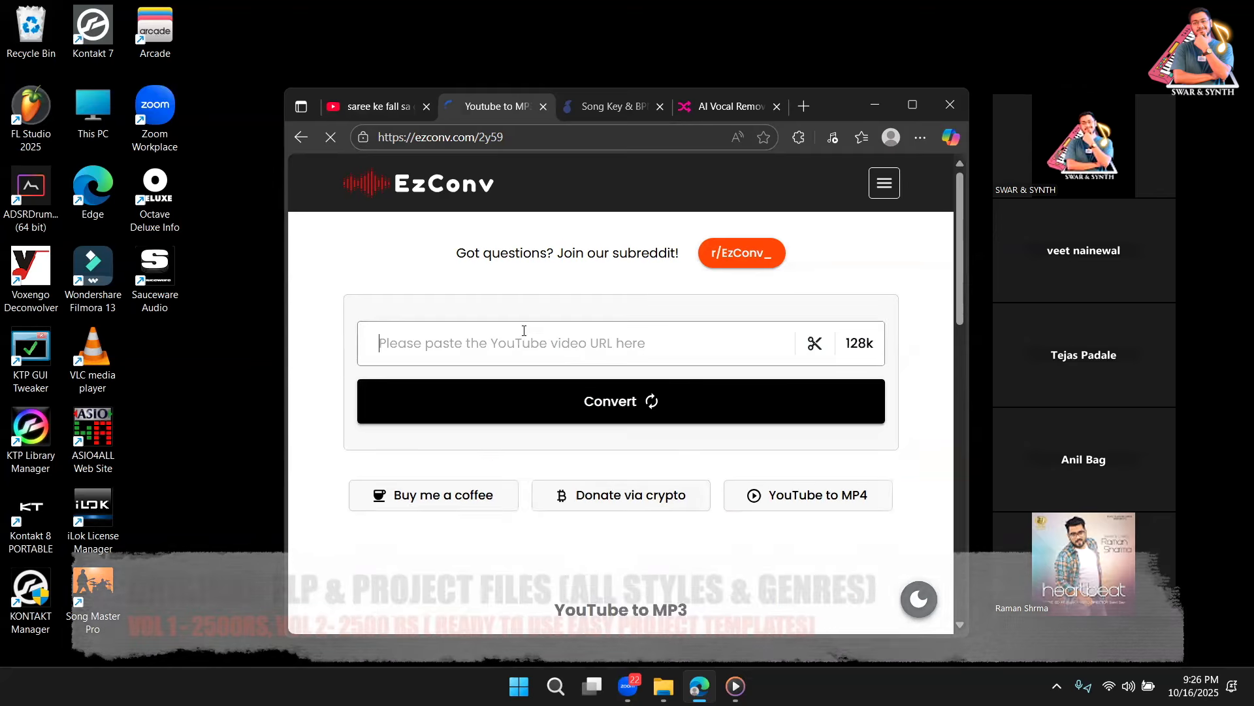
{"action": "left_click", "coordinate": [558, 354]}
{"action": "key", "text": "ctrl+v"}
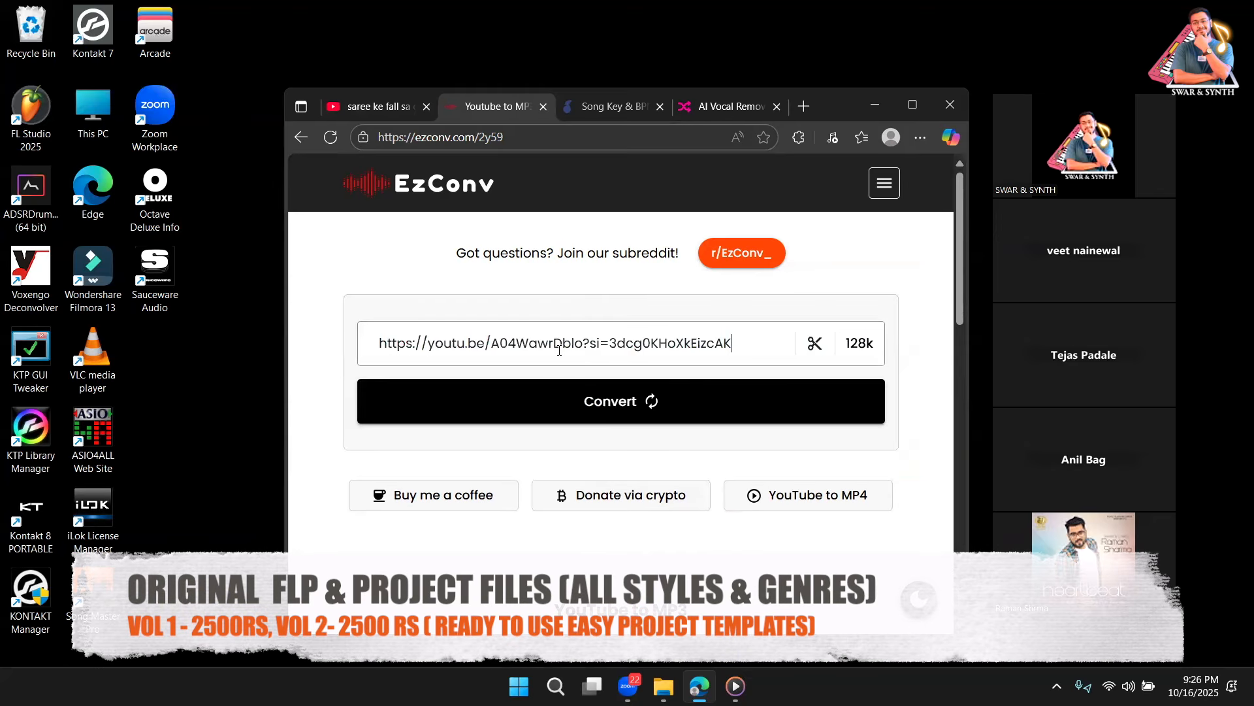
{"action": "left_click", "coordinate": [602, 389]}
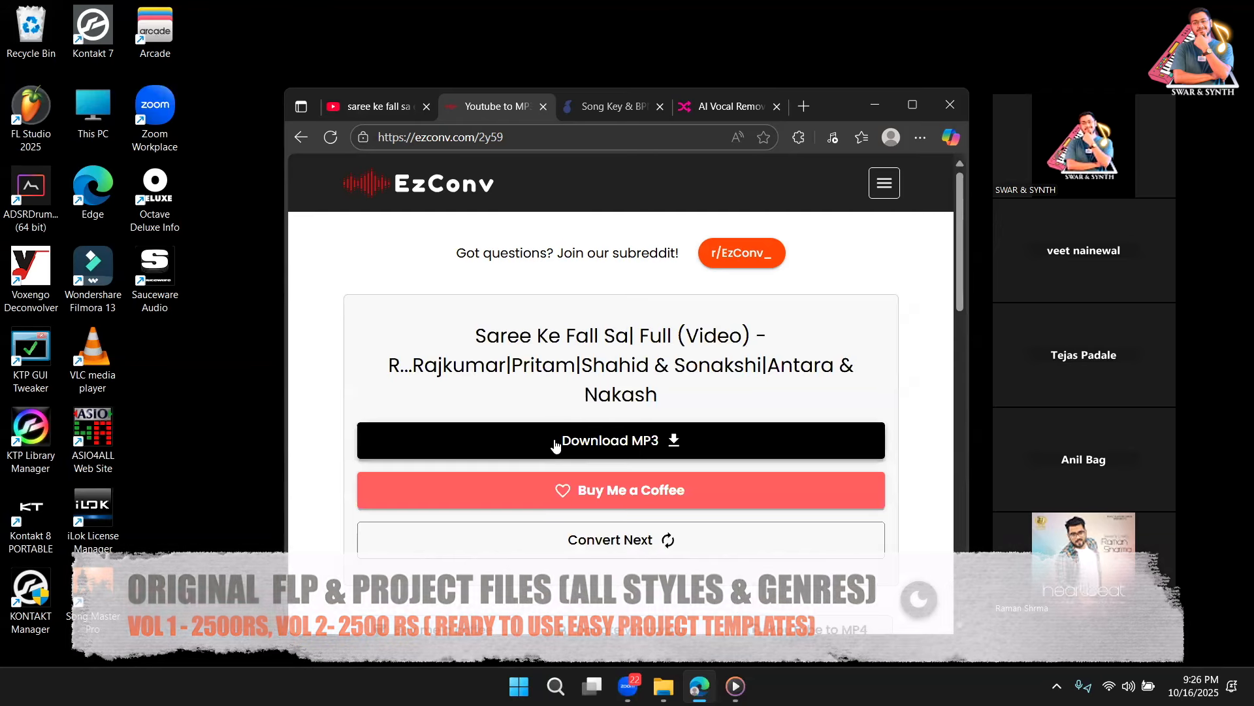
{"action": "left_click", "coordinate": [555, 443]}
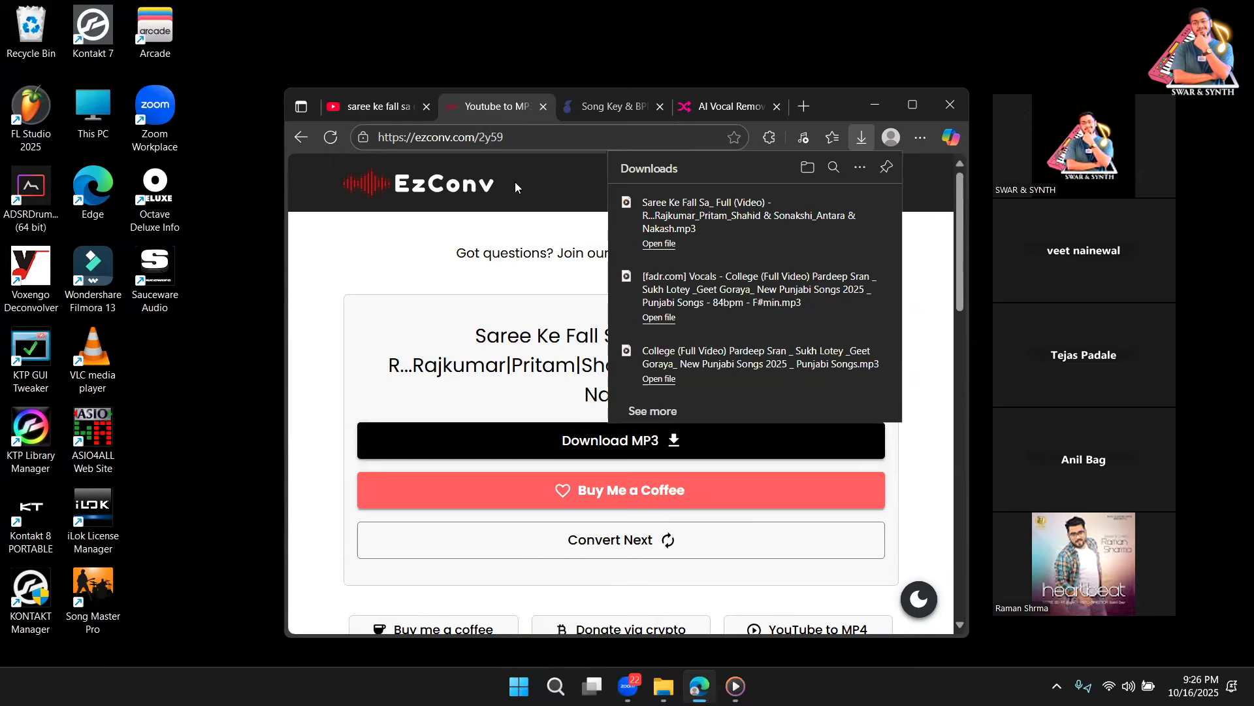
Upload the downloaded Saree Ke Fall Sa MP3 to the Tunebat analyzer and check its key and BPM
{"action": "left_click", "coordinate": [603, 106]}
{"action": "scroll", "coordinate": [569, 384], "scroll_direction": "down", "scroll_amount": 8}
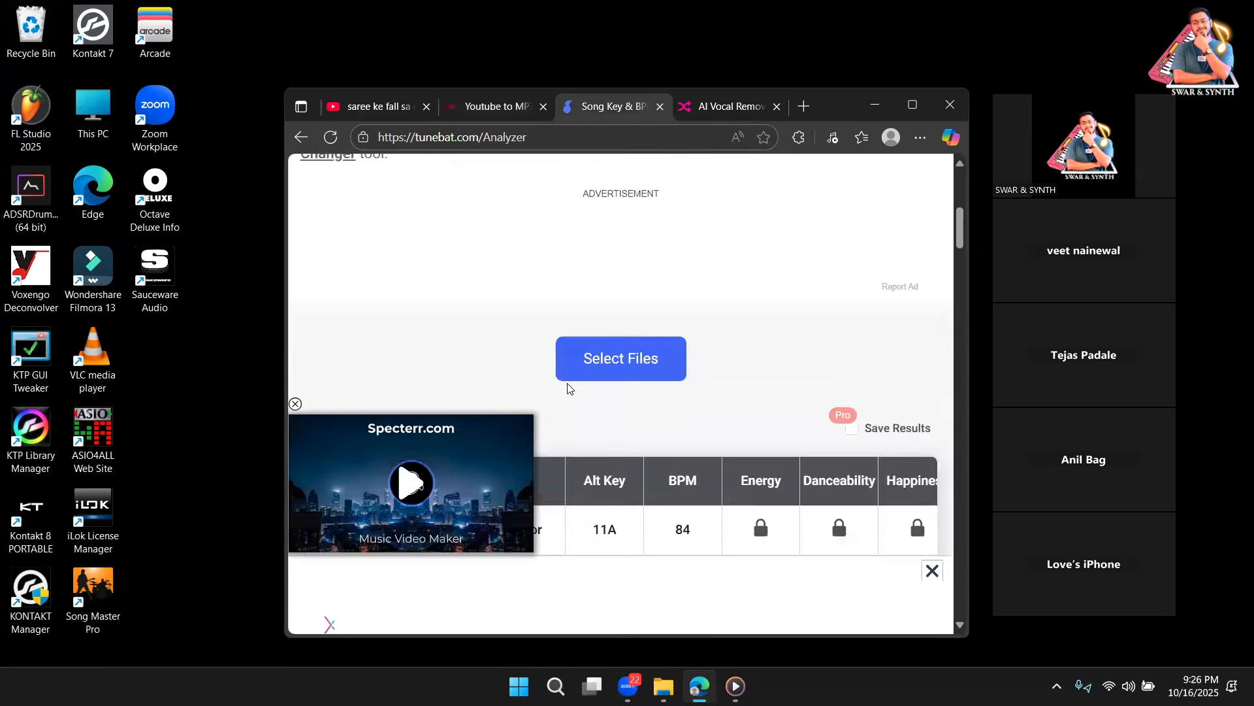
{"action": "left_click", "coordinate": [649, 271]}
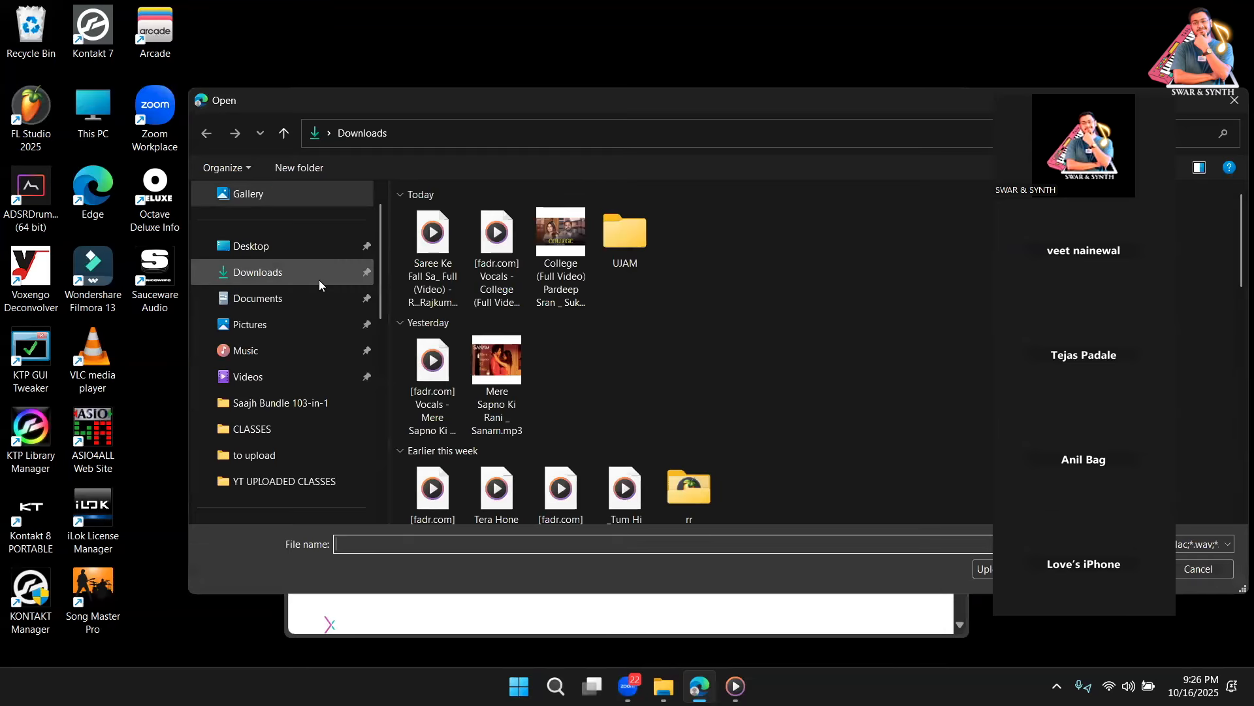
{"action": "left_click", "coordinate": [448, 285]}
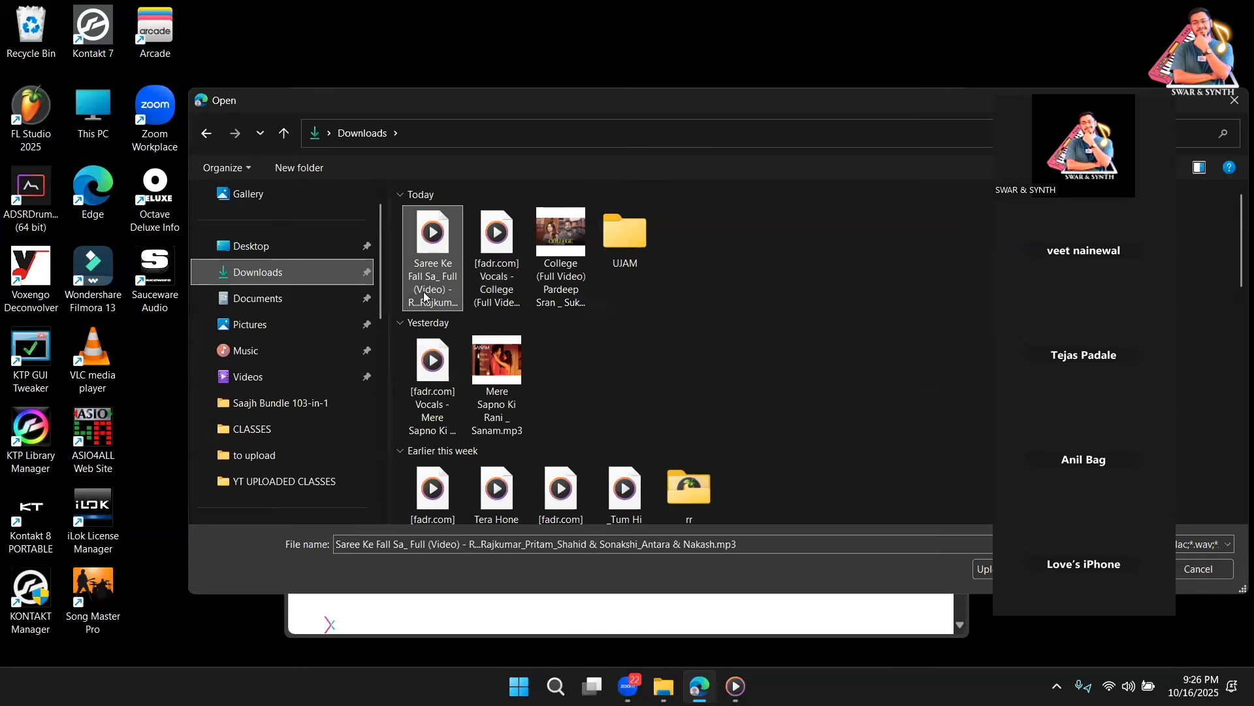
{"action": "double_click", "coordinate": [424, 292]}
{"action": "scroll", "coordinate": [628, 425], "scroll_direction": "down", "scroll_amount": 1}
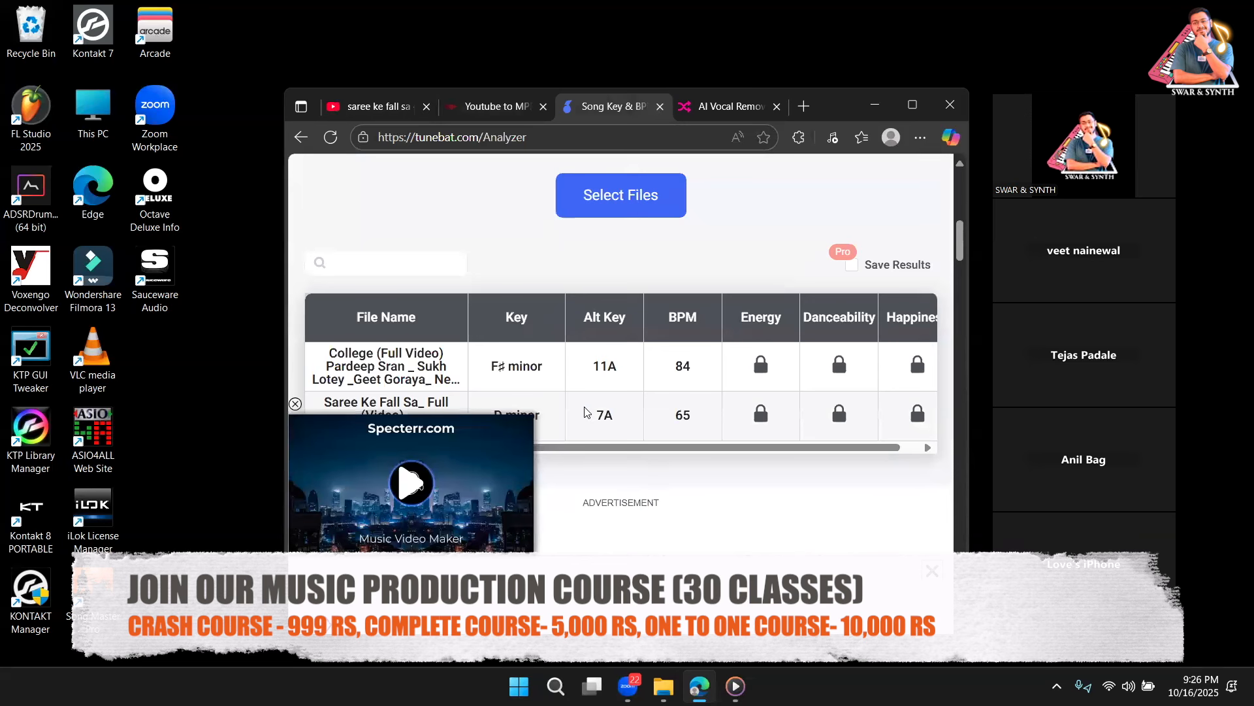
{"action": "scroll", "coordinate": [663, 474], "scroll_direction": "down", "scroll_amount": 2}
{"action": "scroll", "coordinate": [680, 286], "scroll_direction": "up", "scroll_amount": 1}
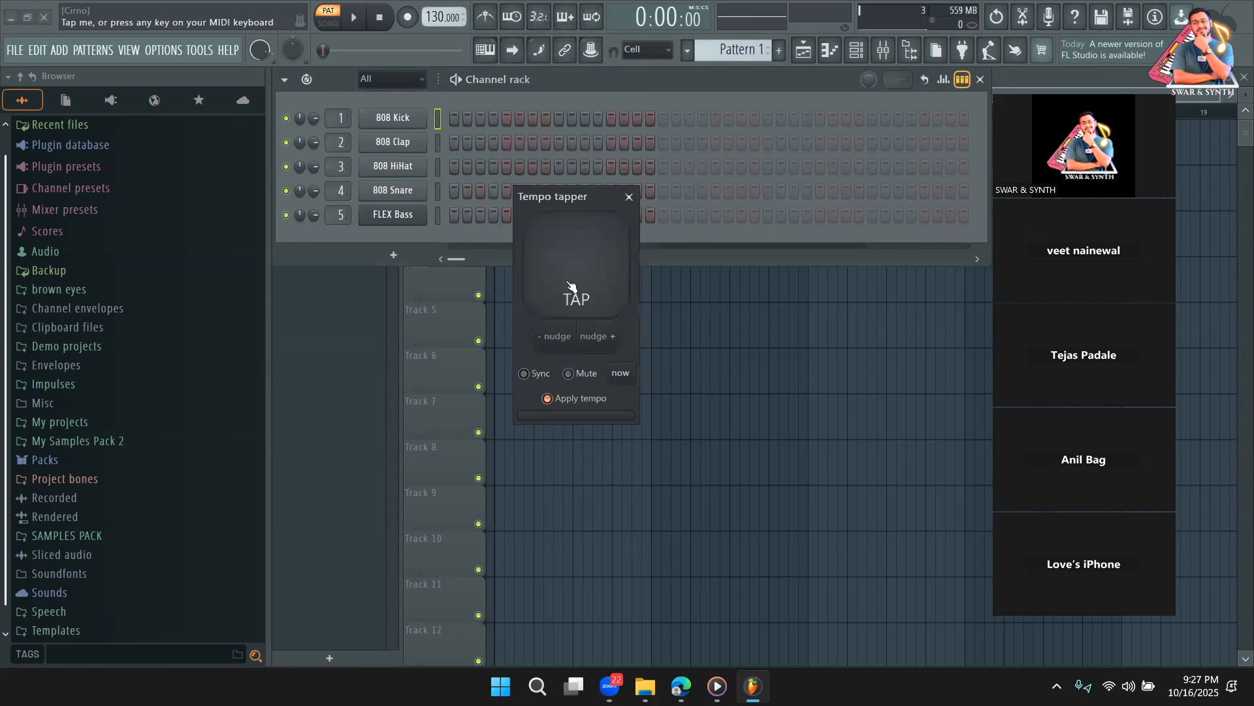
Tap out a tempo in the Tempo tapper, close it and set the project tempo to 130 BPM
{"action": "left_click", "coordinate": [568, 288]}
{"action": "left_click", "coordinate": [569, 287]}
{"action": "left_click", "coordinate": [569, 287]}
{"action": "left_click", "coordinate": [568, 288]}
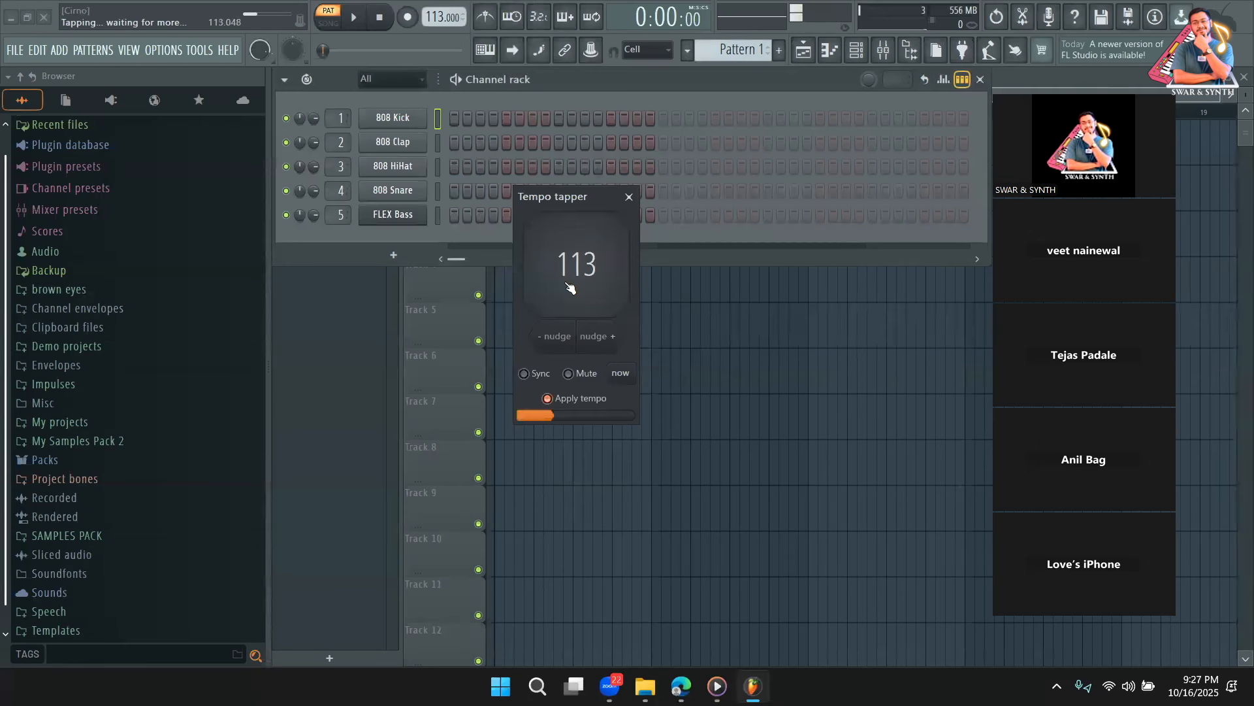
{"action": "left_click", "coordinate": [569, 288]}
{"action": "left_click", "coordinate": [629, 197]}
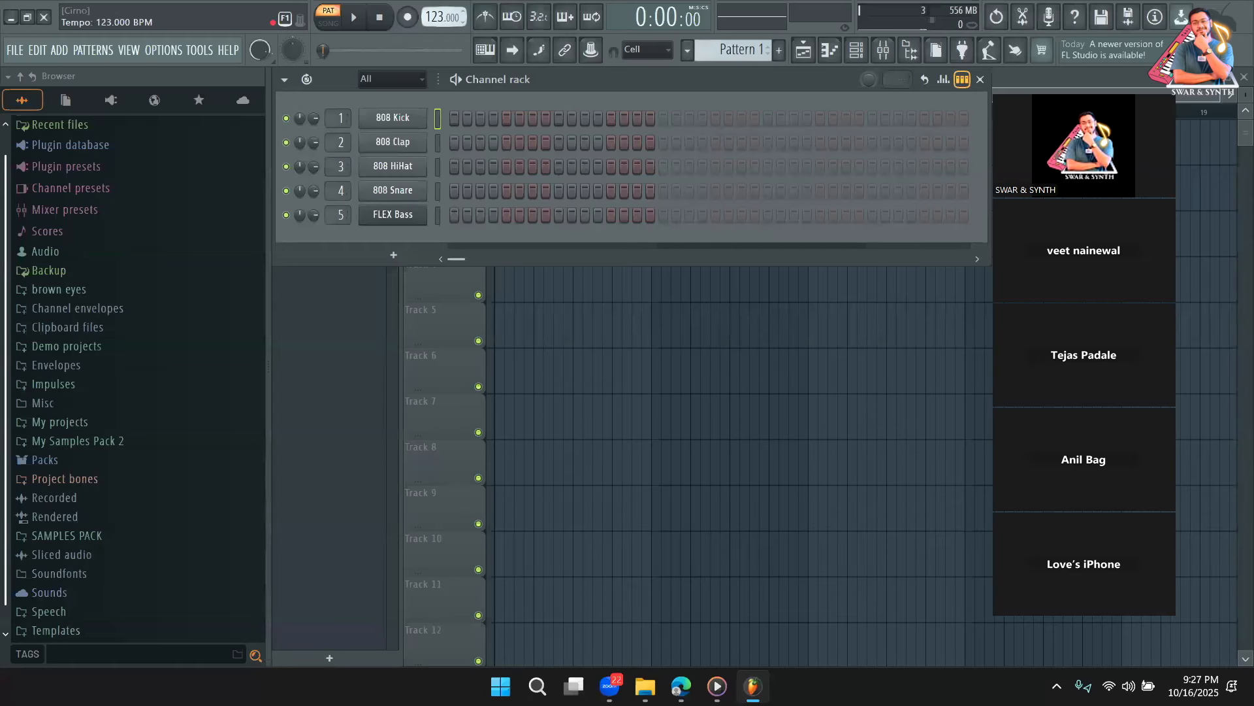
{"action": "left_click_drag", "start_coordinate": [441, 17], "coordinate": [441, 21]}
{"action": "left_click", "coordinate": [736, 601]}
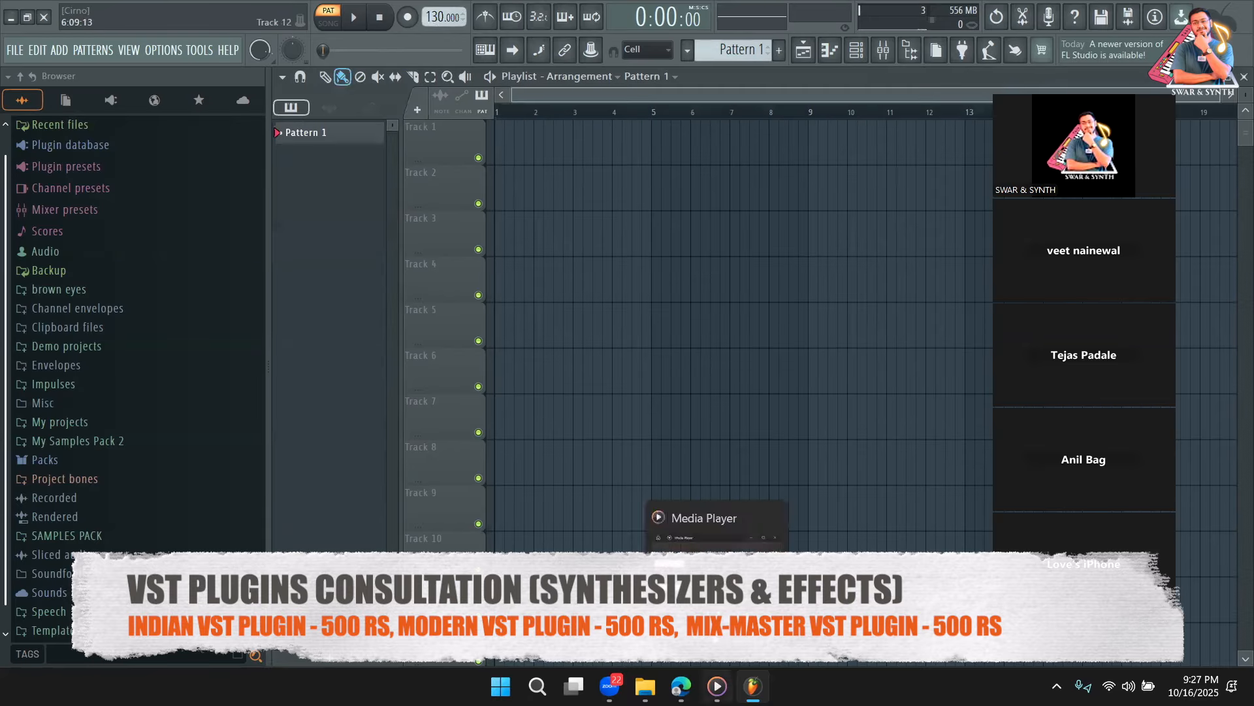
{"action": "left_click", "coordinate": [681, 686]}
{"action": "left_click", "coordinate": [681, 686]}
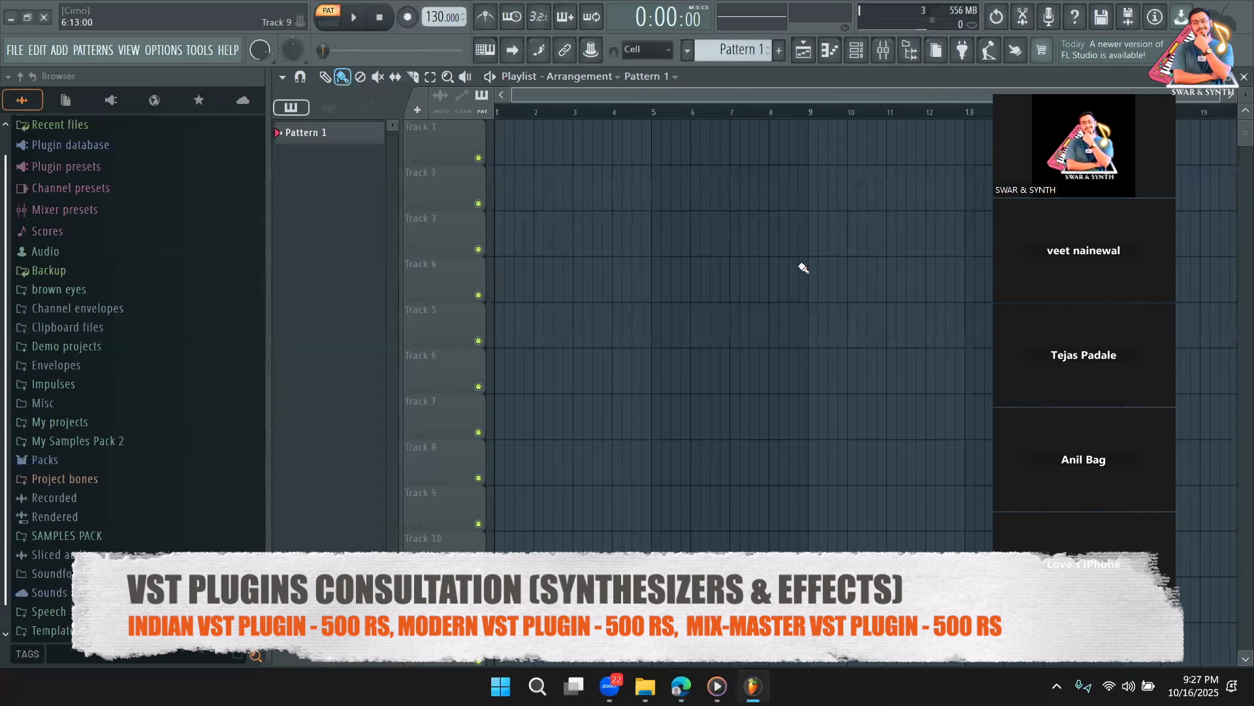
Show the channel rack, expand the Packs folder in the browser and add an FL Keys channel
{"action": "left_click", "coordinate": [862, 58]}
{"action": "scroll", "coordinate": [72, 509], "scroll_direction": "down", "scroll_amount": 1}
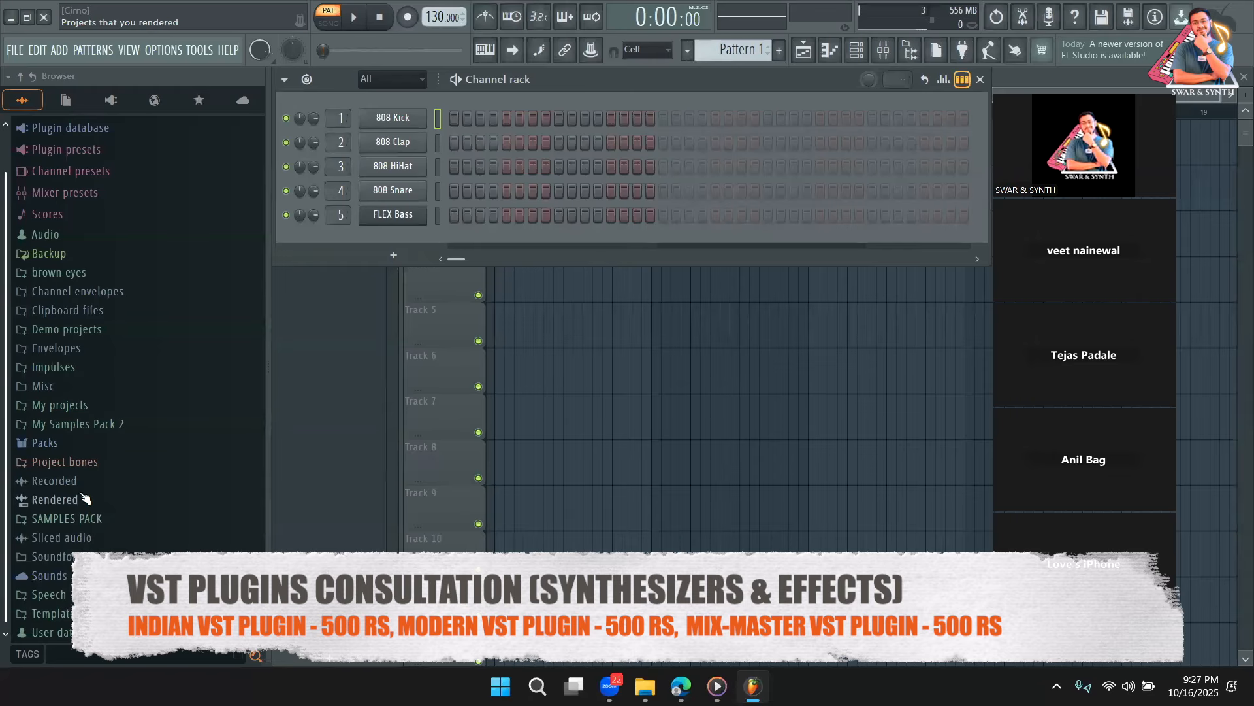
{"action": "left_click", "coordinate": [77, 445]}
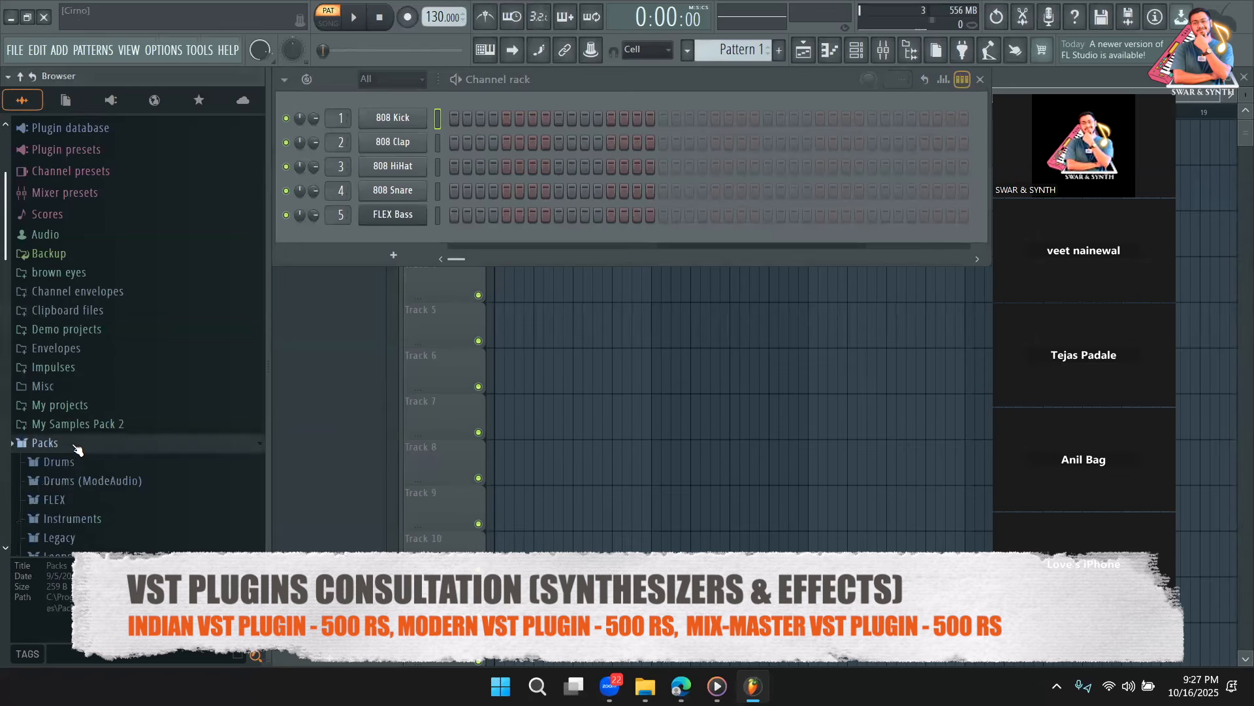
{"action": "left_click", "coordinate": [388, 254]}
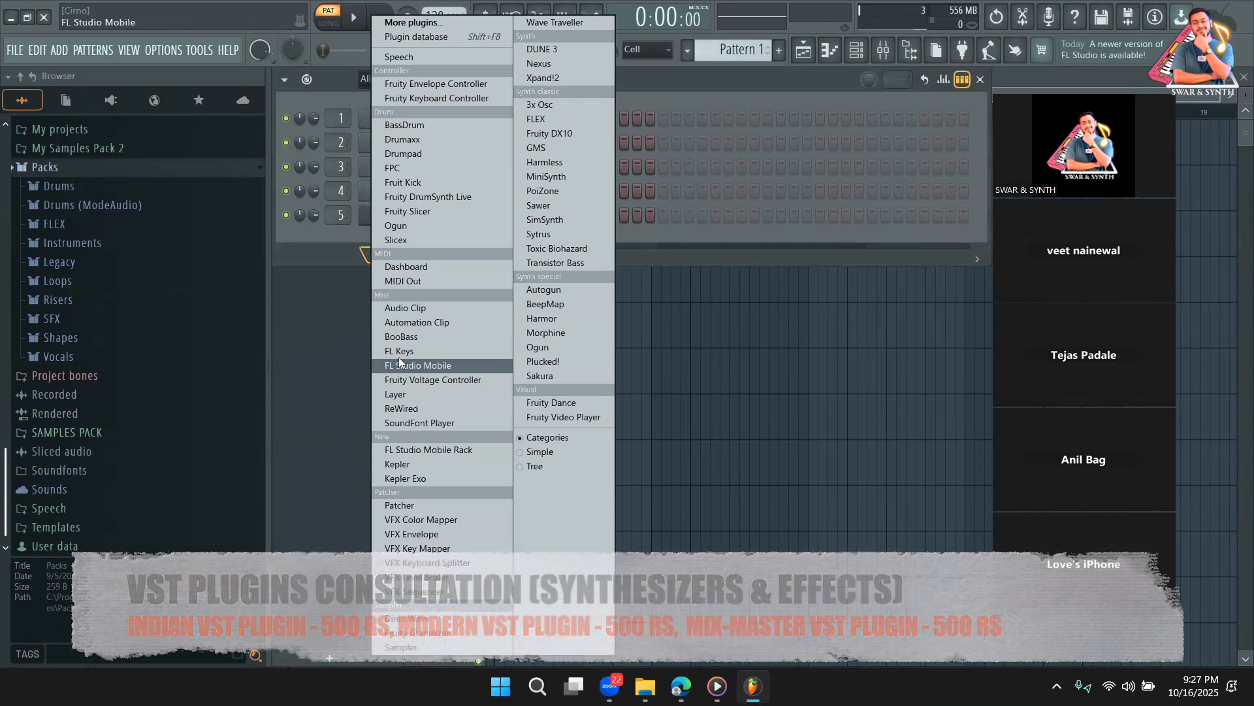
{"action": "left_click", "coordinate": [407, 351]}
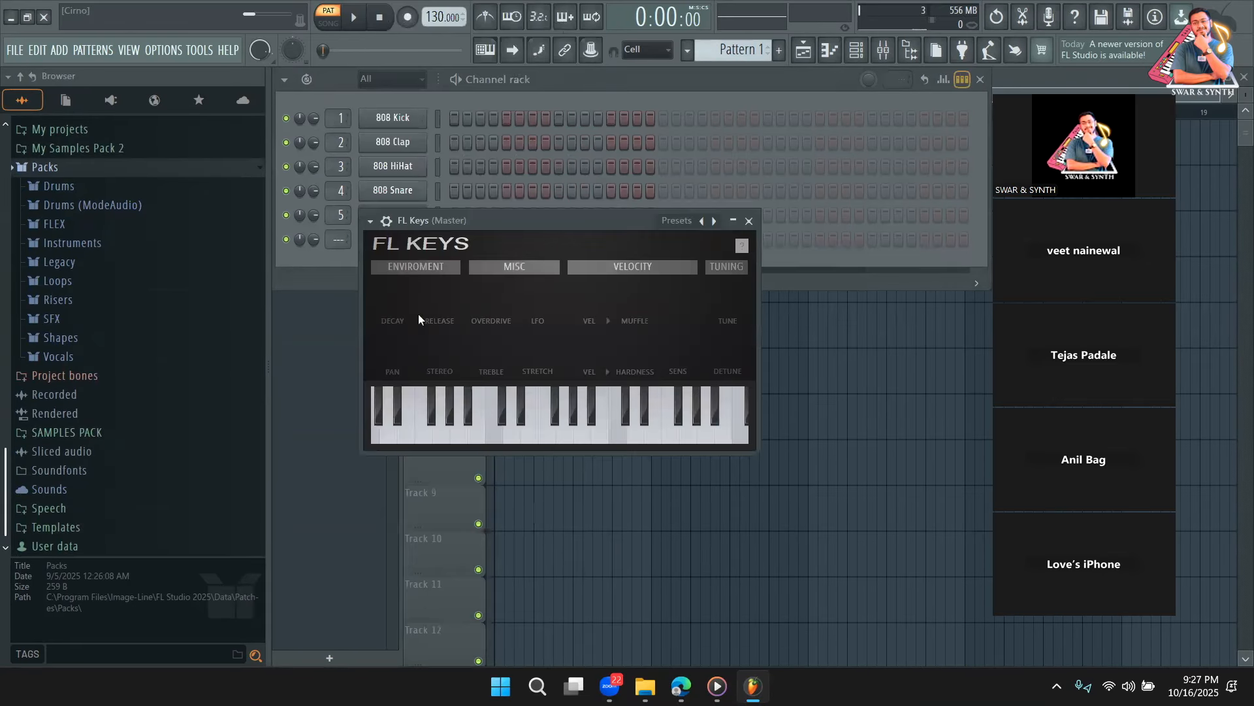
Stamp a one-bar F4, G#4 and C5 chord at bar 1 of the FL Keys piano roll and play it briefly
{"action": "left_click", "coordinate": [962, 84]}
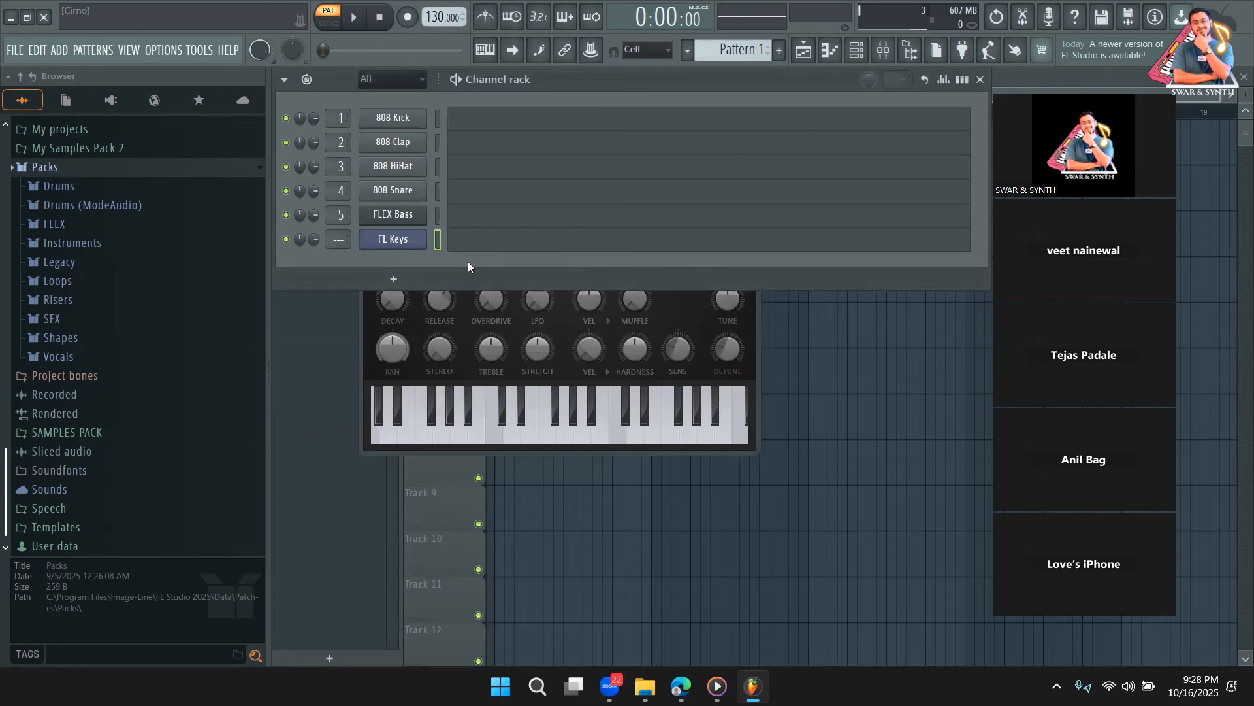
{"action": "left_click", "coordinate": [479, 243]}
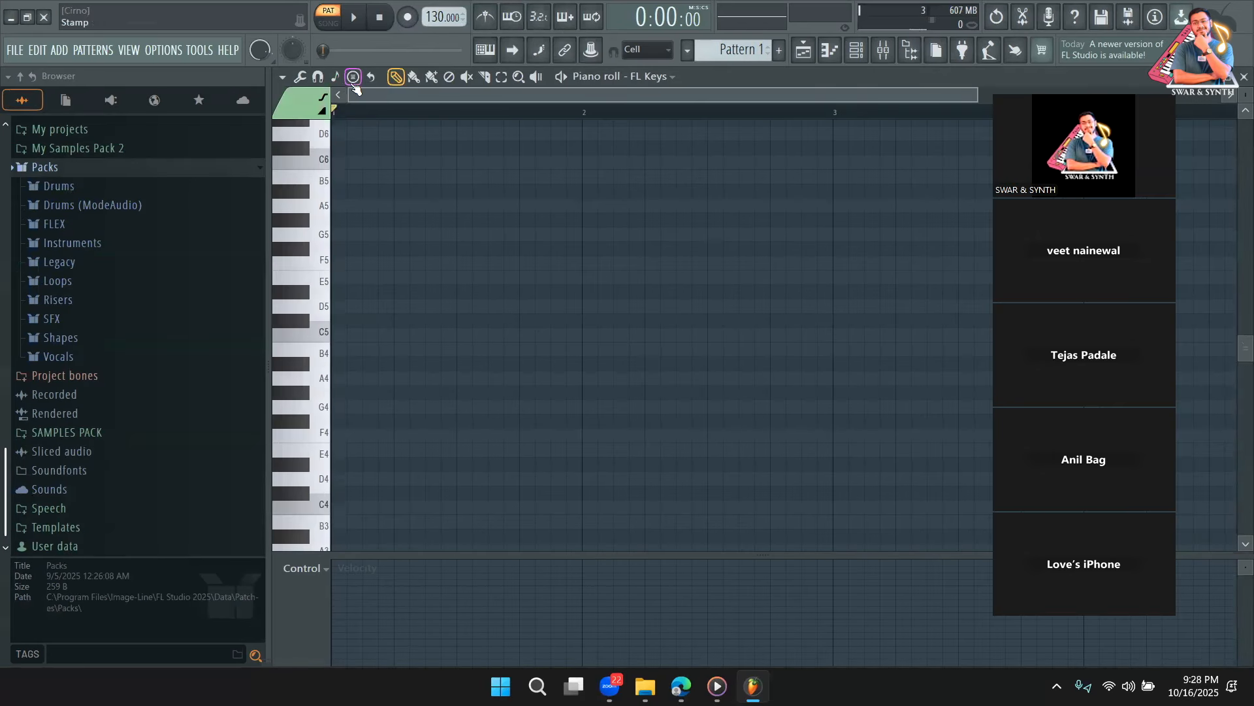
{"action": "left_click", "coordinate": [353, 78]}
{"action": "left_click", "coordinate": [360, 368]}
{"action": "left_click_drag", "start_coordinate": [354, 303], "coordinate": [575, 455]}
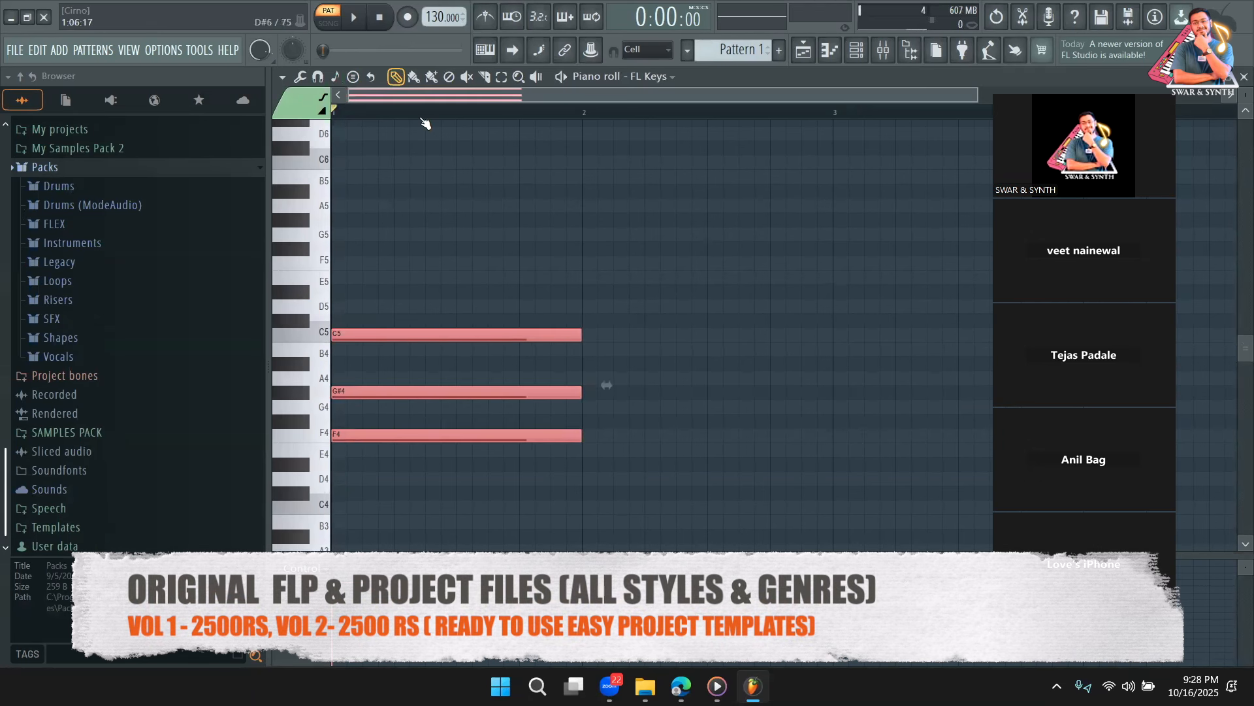
{"action": "key", "text": "space"}
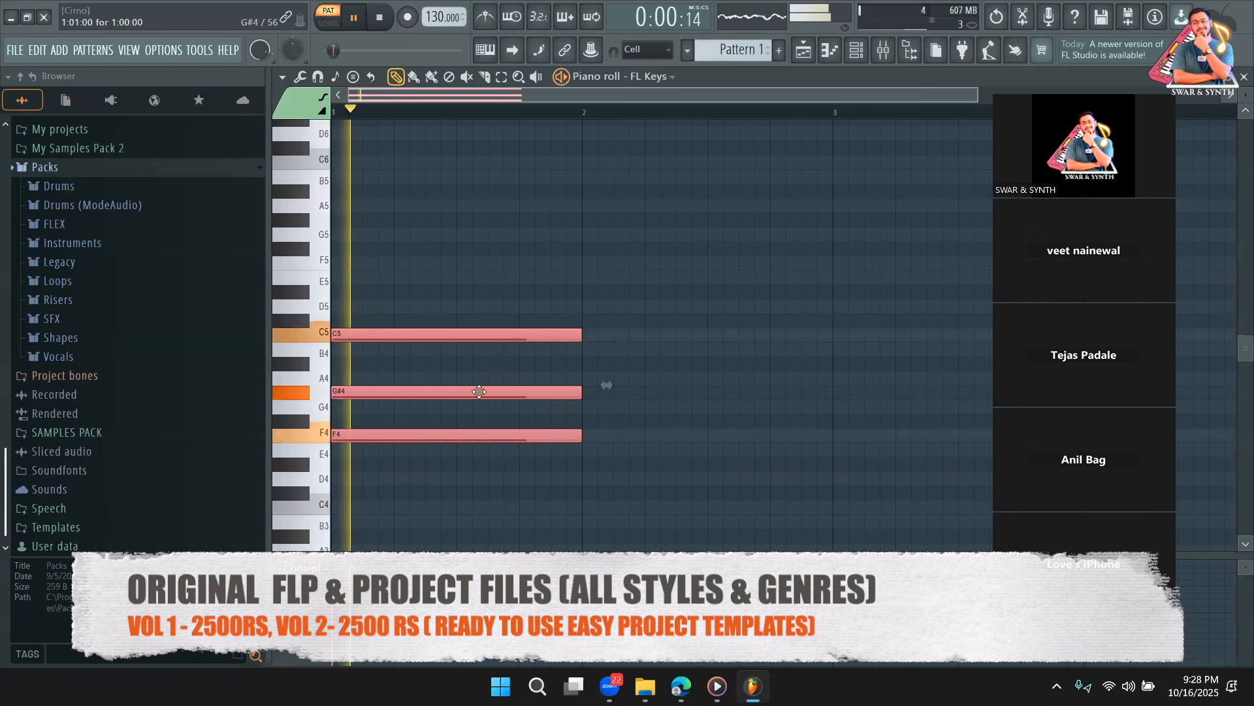
{"action": "key", "text": "space"}
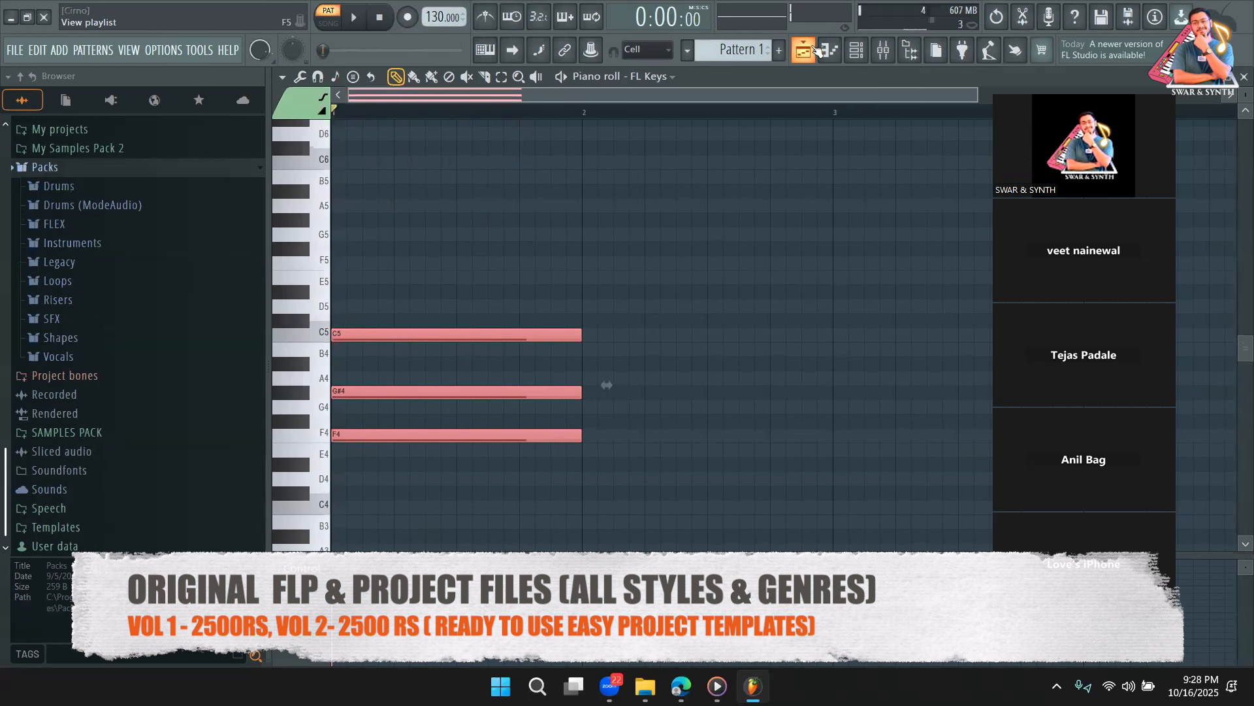
Show the playlist, stop the song and enlarge the timeline around the vocal onset on Track 3
{"action": "left_click", "coordinate": [816, 49]}
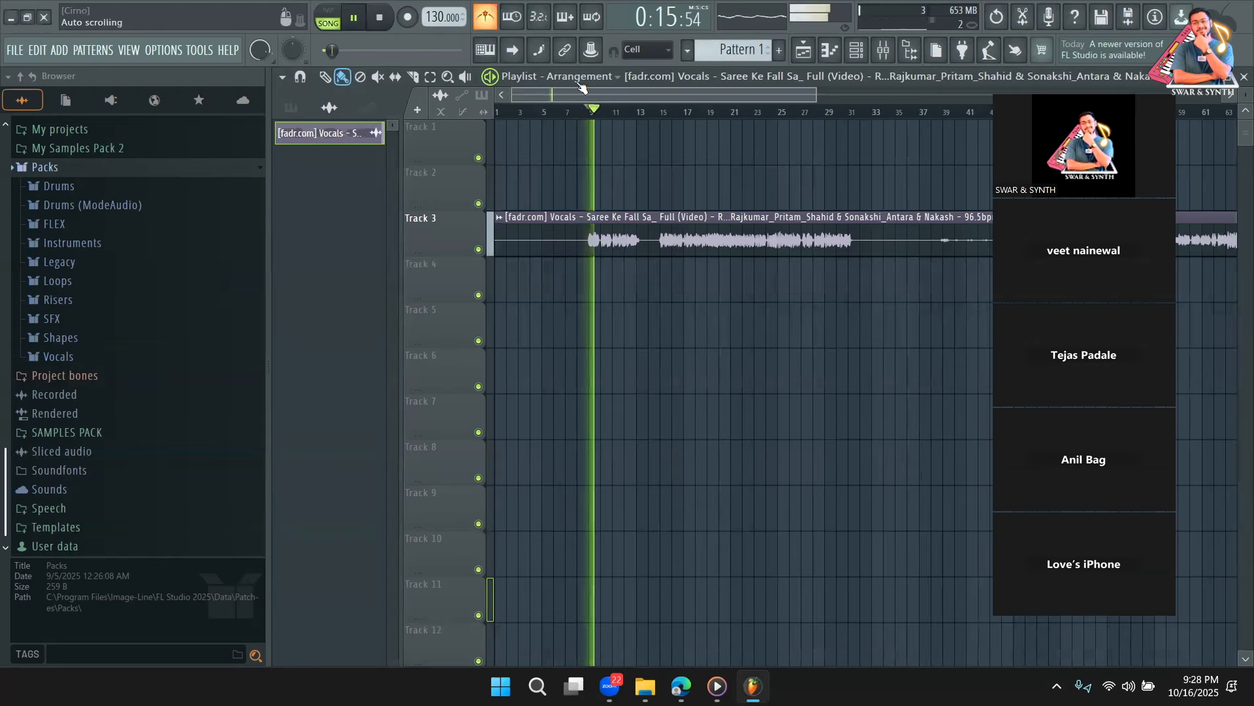
{"action": "key", "text": "space"}
{"action": "left_click_drag", "start_coordinate": [813, 99], "coordinate": [578, 95]}
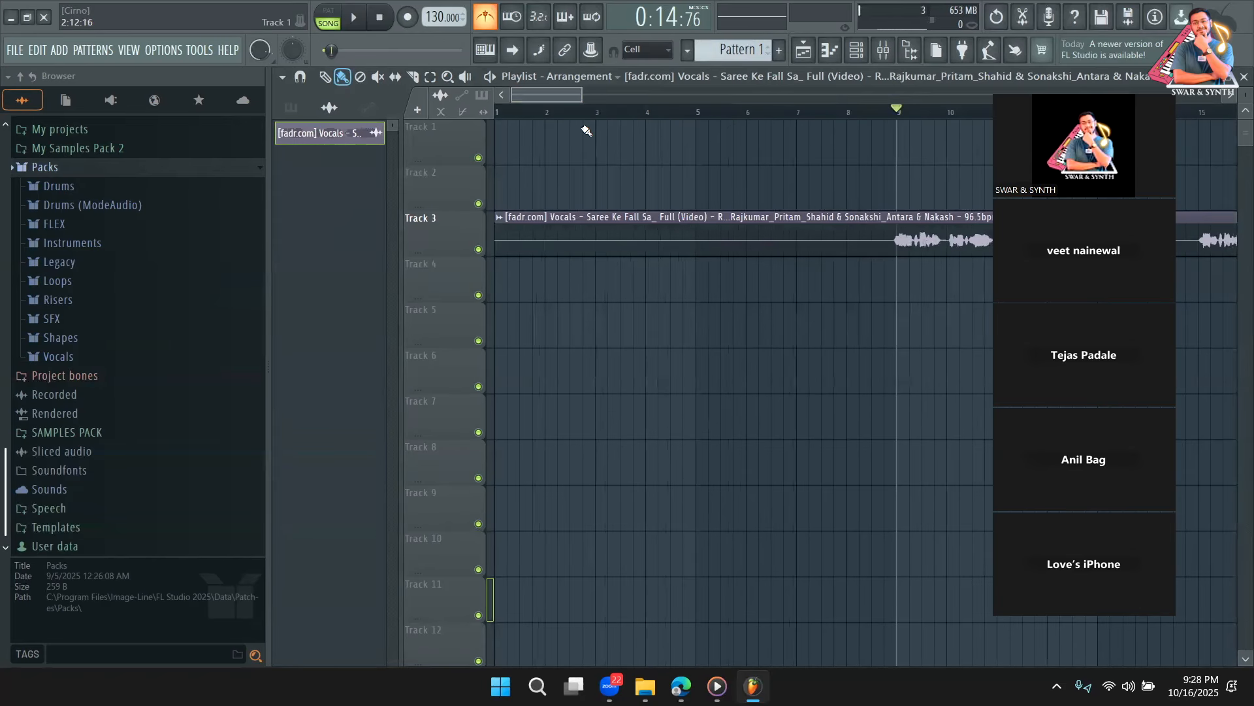
Set the project's time settings to 6 steps per beat and close the settings
{"action": "left_click", "coordinate": [169, 56]}
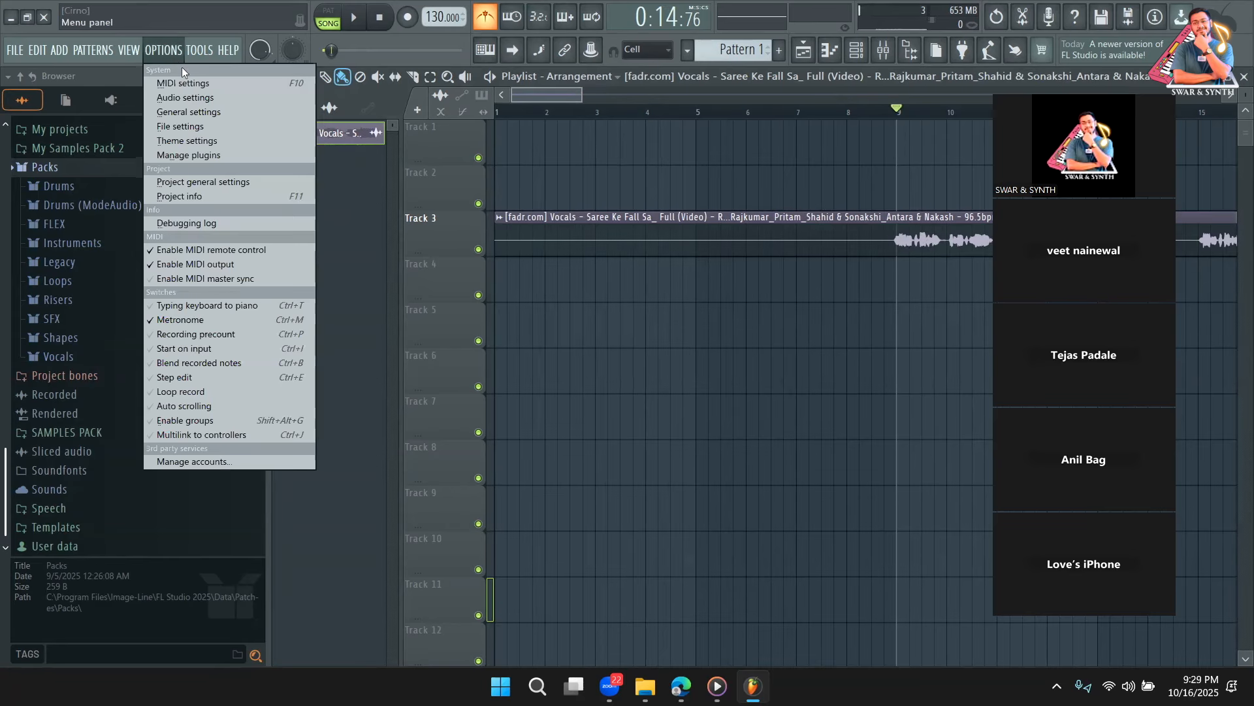
{"action": "left_click", "coordinate": [205, 175]}
{"action": "left_click", "coordinate": [430, 269]}
{"action": "left_click", "coordinate": [438, 290]}
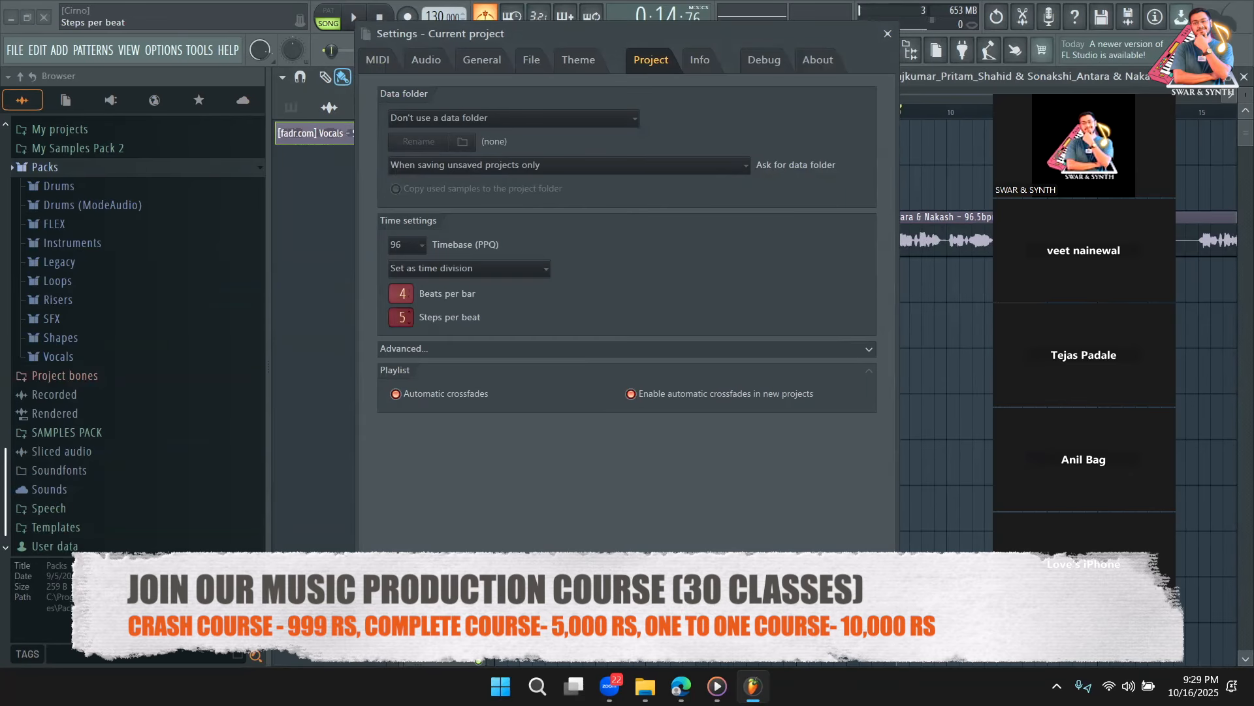
{"action": "left_click_drag", "start_coordinate": [407, 320], "coordinate": [410, 309]}
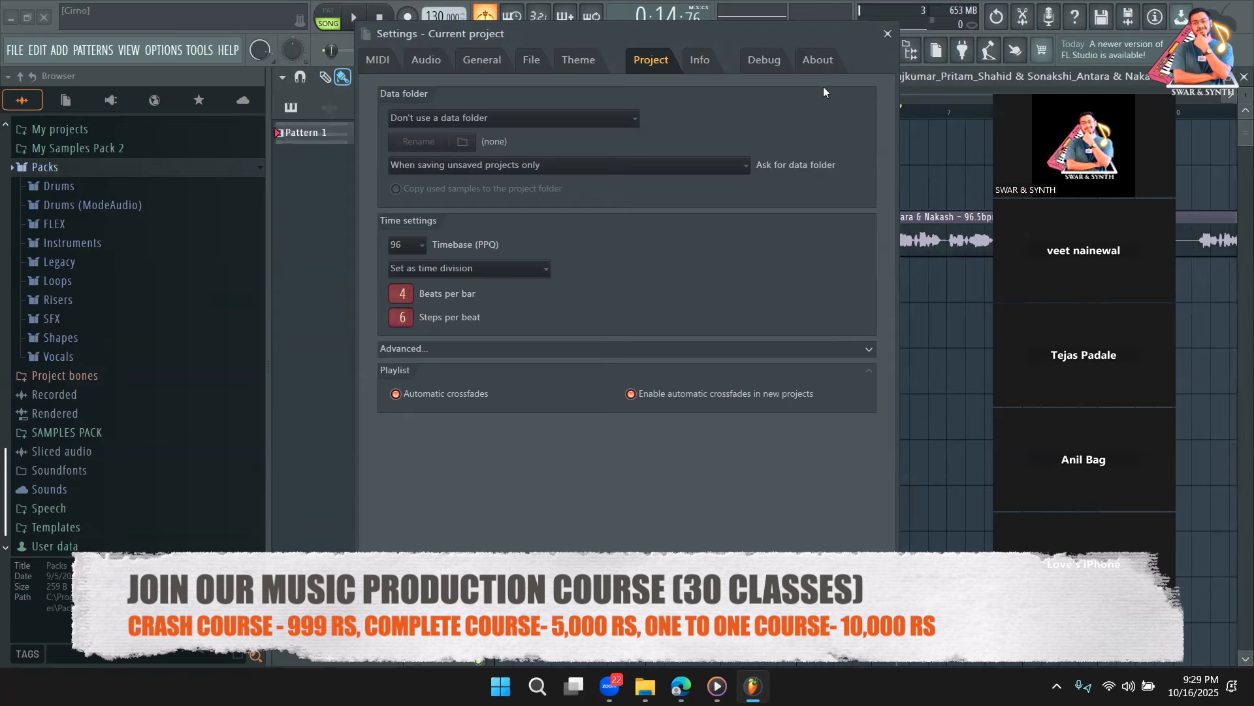
{"action": "left_click", "coordinate": [886, 33]}
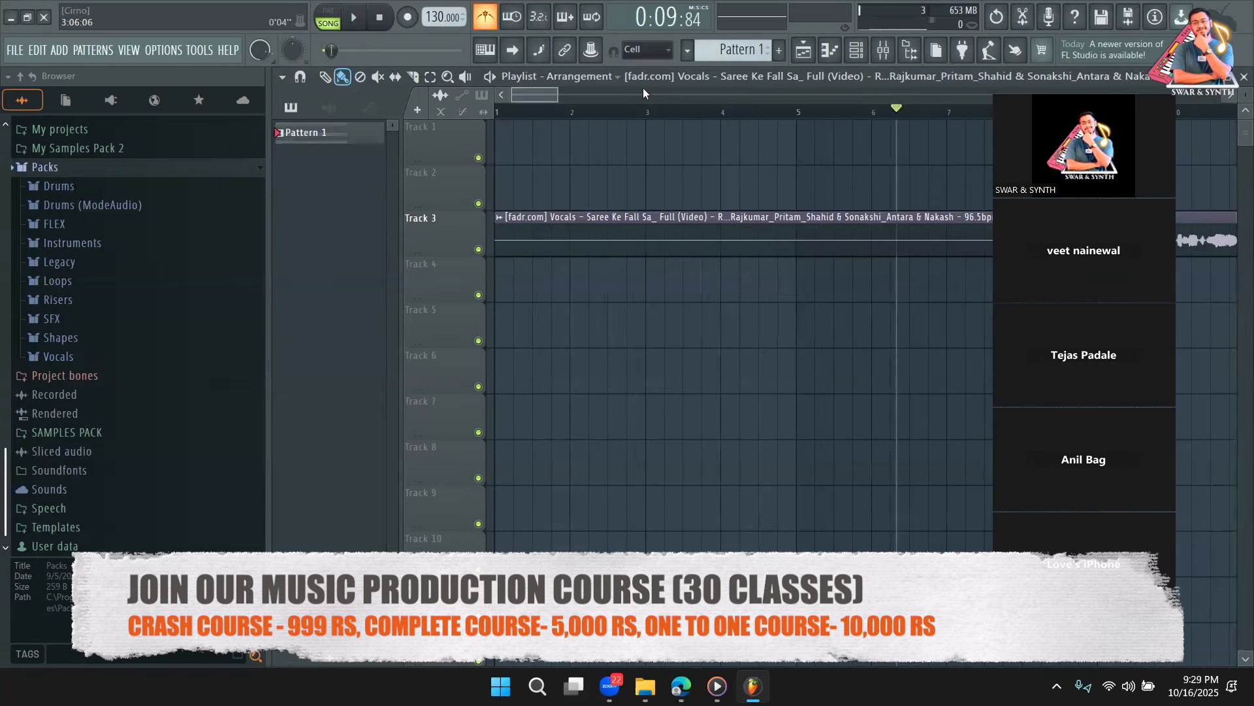
Move the vocal clip on Track 3 so it starts at bar 8 and play it briefly
{"action": "mouse_move", "coordinate": [557, 95]}
{"action": "left_mouse_down"}
{"action": "mouse_move", "coordinate": [595, 95]}
{"action": "mouse_move", "coordinate": [576, 96]}
{"action": "left_mouse_up"}
{"action": "left_click_drag", "start_coordinate": [502, 239], "coordinate": [882, 240]}
{"action": "key", "text": "space"}
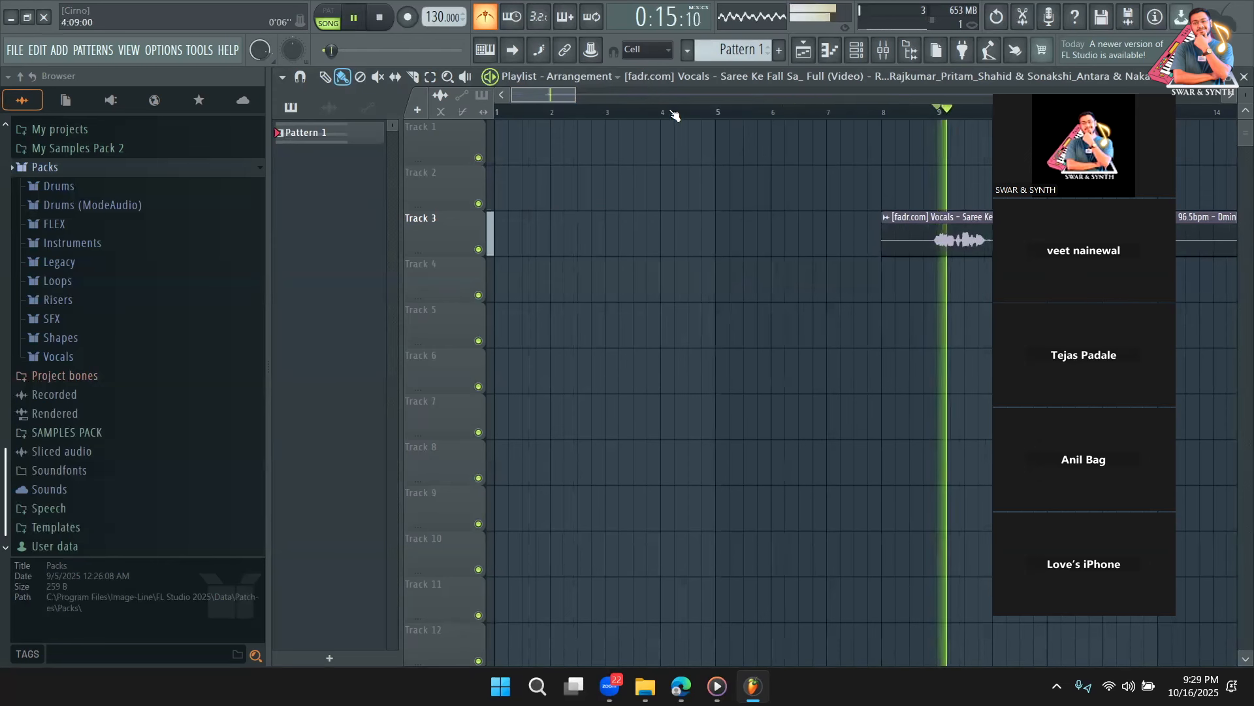
{"action": "key", "text": "space"}
{"action": "mouse_move", "coordinate": [575, 96]}
{"action": "left_mouse_down"}
{"action": "mouse_move", "coordinate": [543, 97]}
{"action": "mouse_move", "coordinate": [561, 104]}
{"action": "left_mouse_up"}
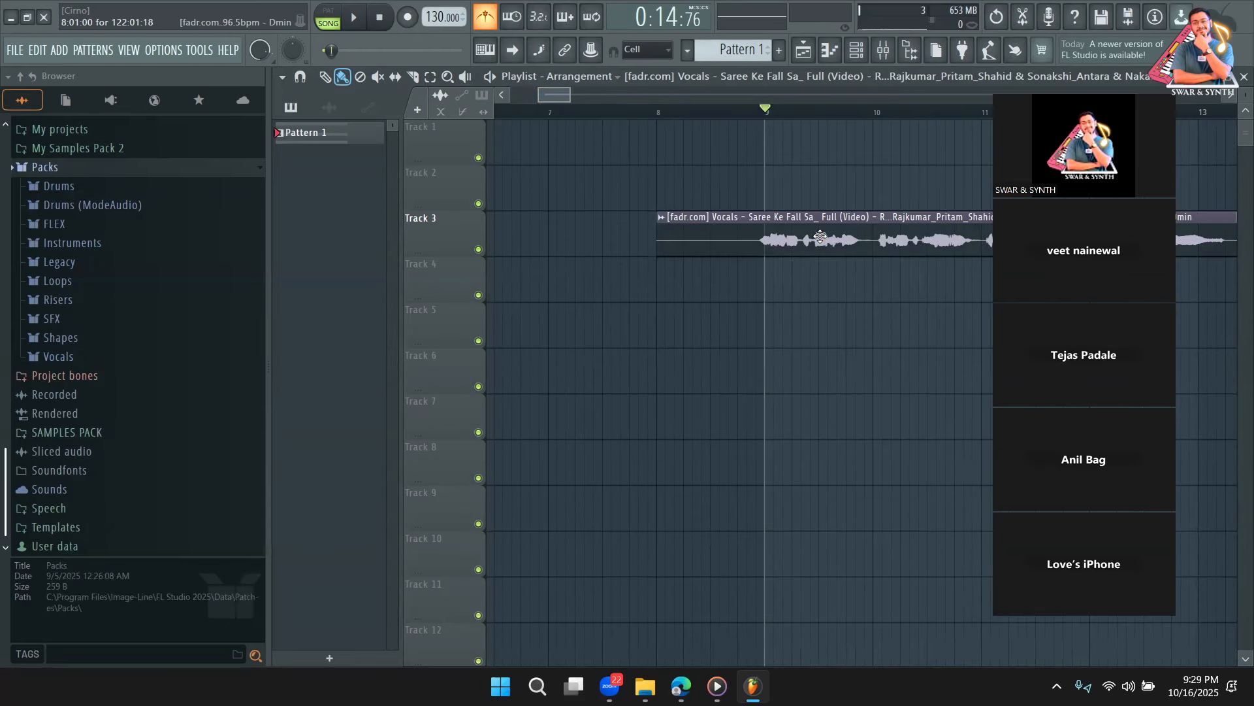
Nudge the vocal clip slightly before bar 8 and play the song from the vocal onset
{"action": "left_click_drag", "start_coordinate": [819, 237], "coordinate": [796, 213]}
{"action": "left_click", "coordinate": [749, 116]}
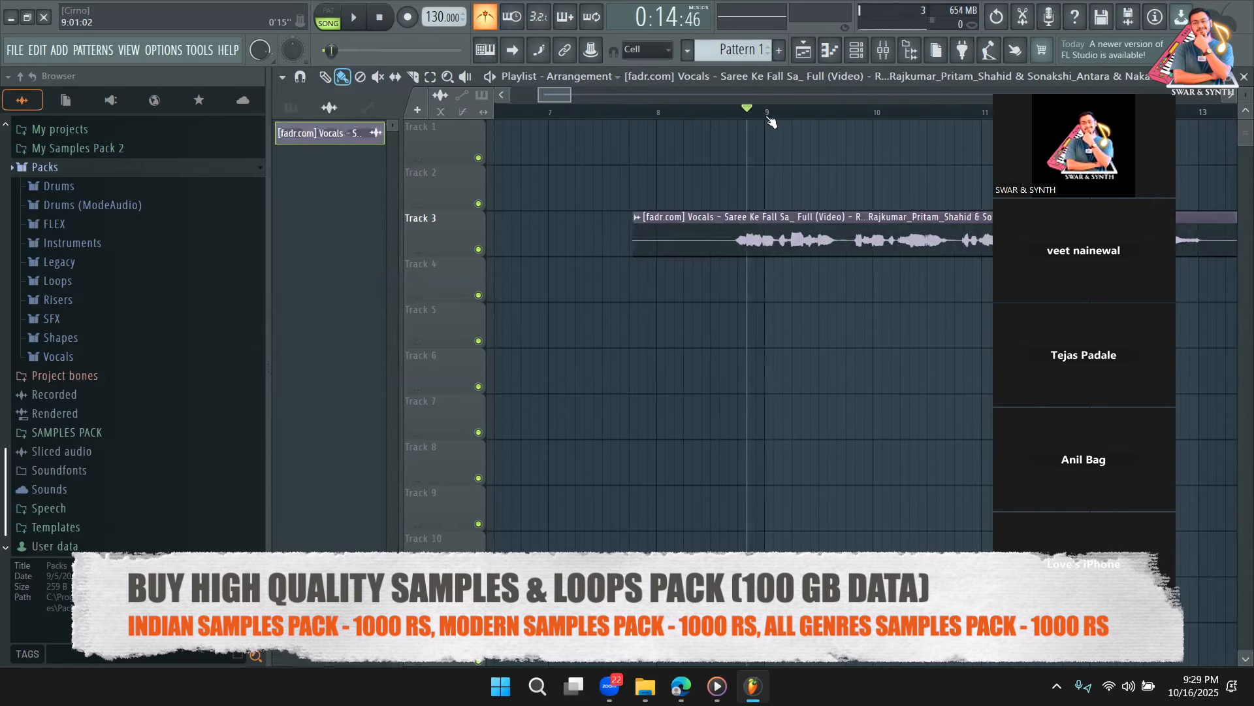
{"action": "key", "text": "space"}
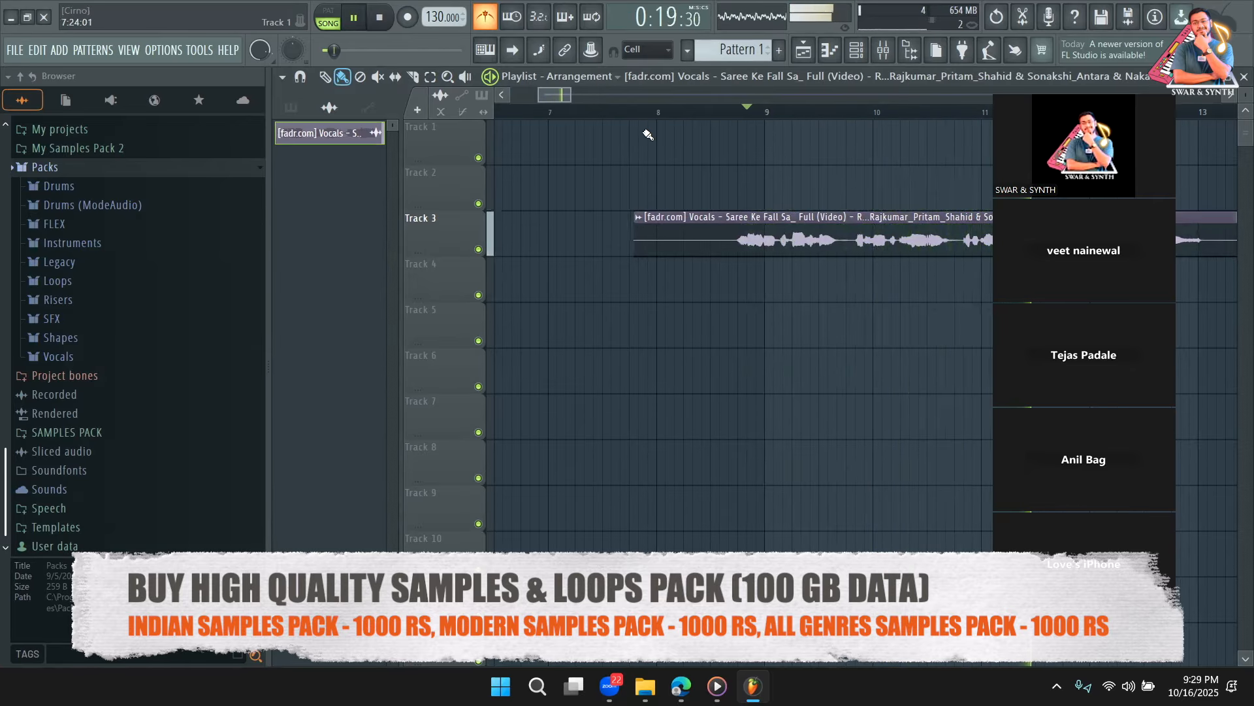
Play the second vocal phrase on Track 3 from just before bar 15 to check its timing
{"action": "left_click_drag", "start_coordinate": [547, 97], "coordinate": [574, 101]}
{"action": "left_click", "coordinate": [792, 112]}
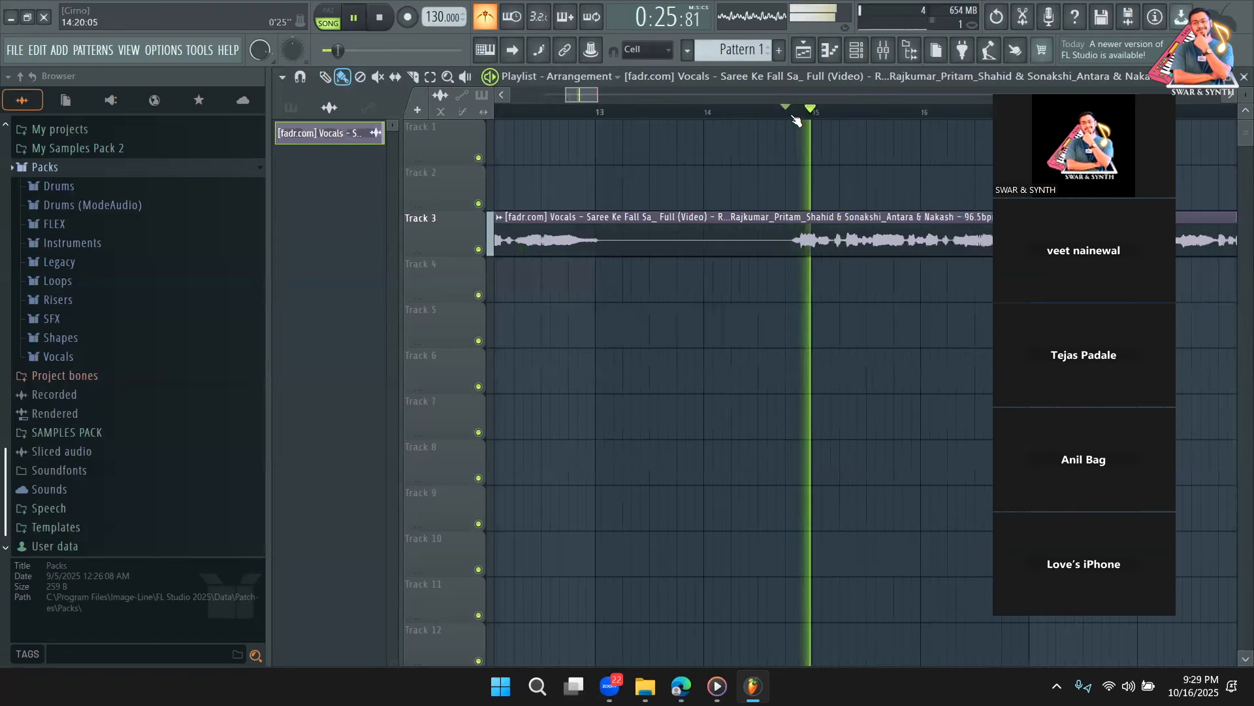
{"action": "mouse_move", "coordinate": [597, 96]}
{"action": "left_mouse_down"}
{"action": "mouse_move", "coordinate": [637, 97]}
{"action": "mouse_move", "coordinate": [609, 98]}
{"action": "left_mouse_up"}
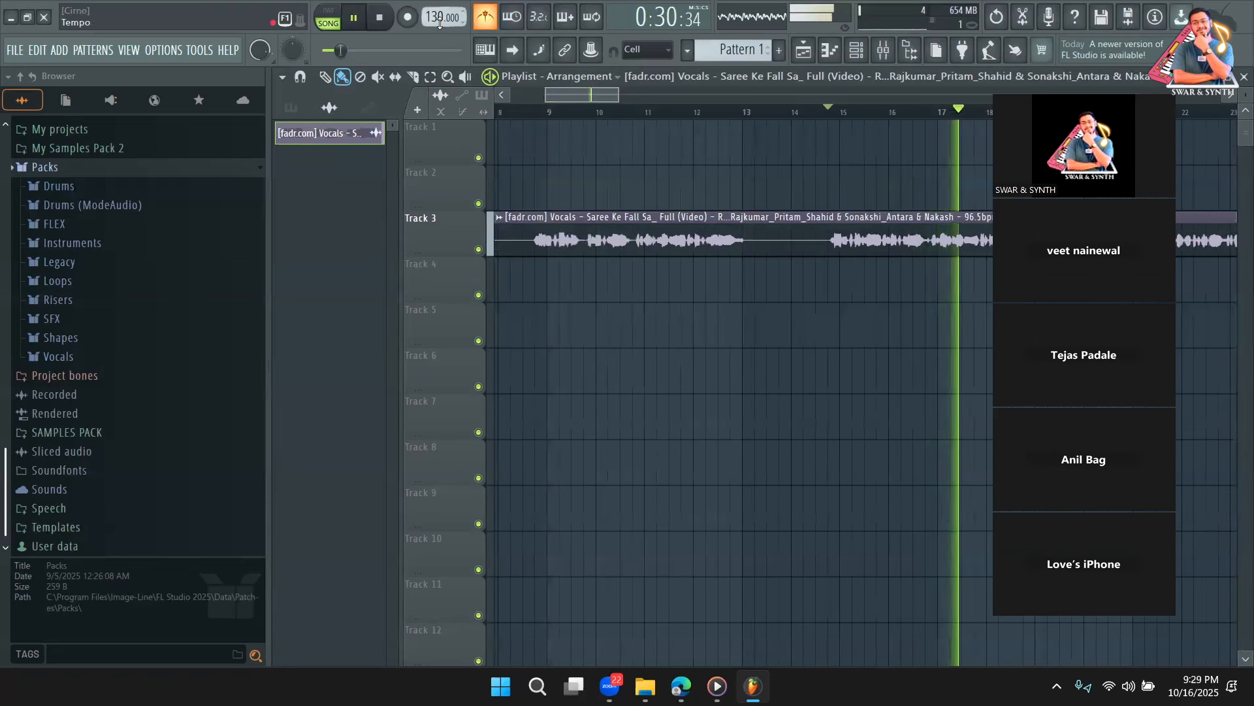
{"action": "key", "text": "space"}
{"action": "left_click_drag", "start_coordinate": [618, 92], "coordinate": [573, 91]}
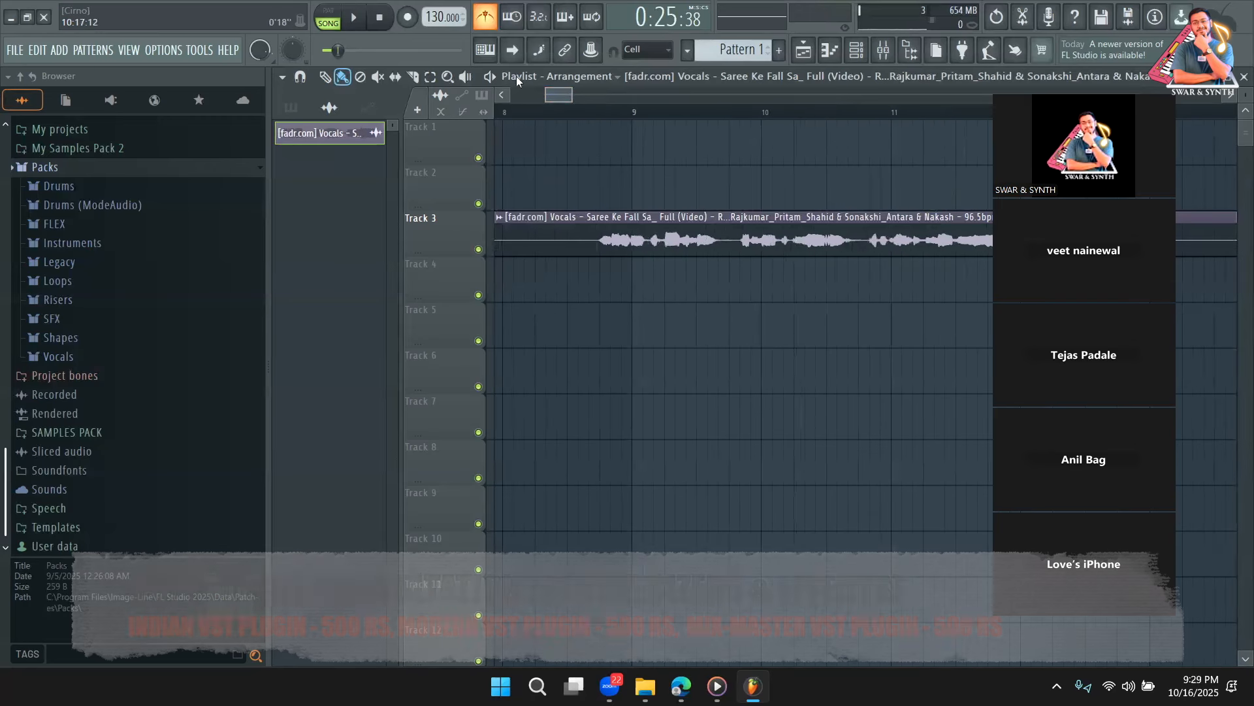
{"action": "left_click_drag", "start_coordinate": [569, 92], "coordinate": [635, 92]}
{"action": "key", "text": "space"}
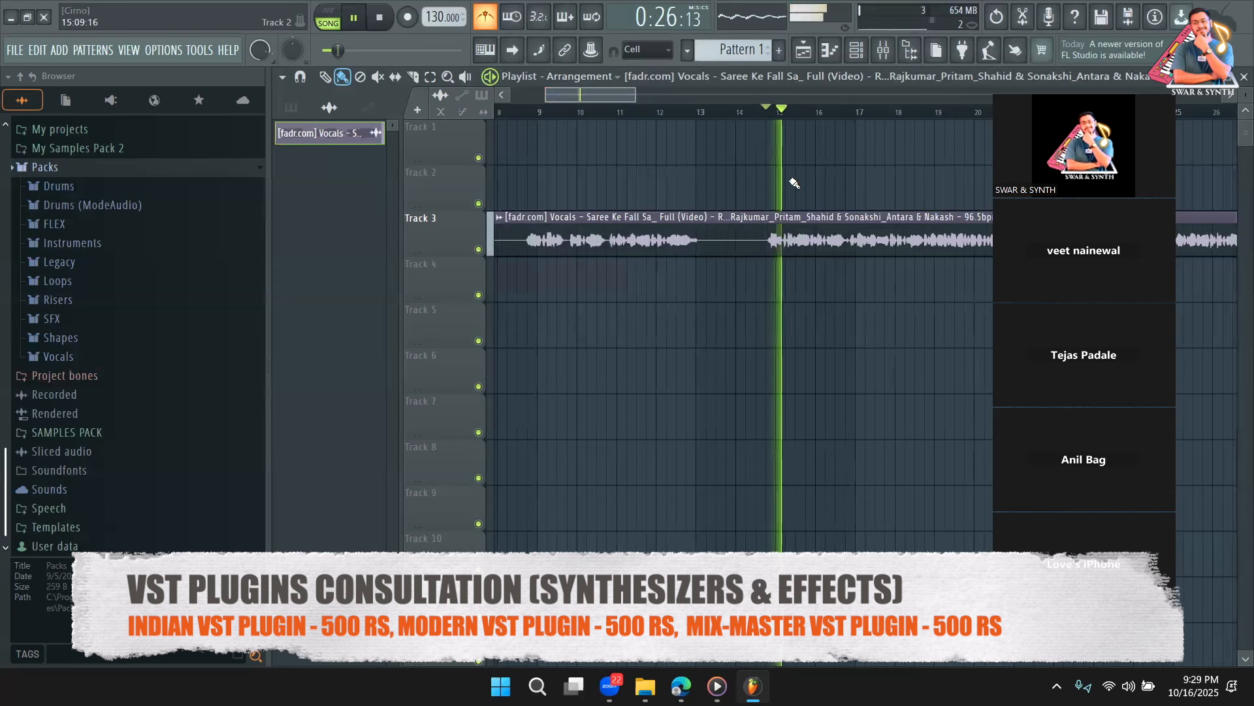
{"action": "mouse_move", "coordinate": [681, 686]}
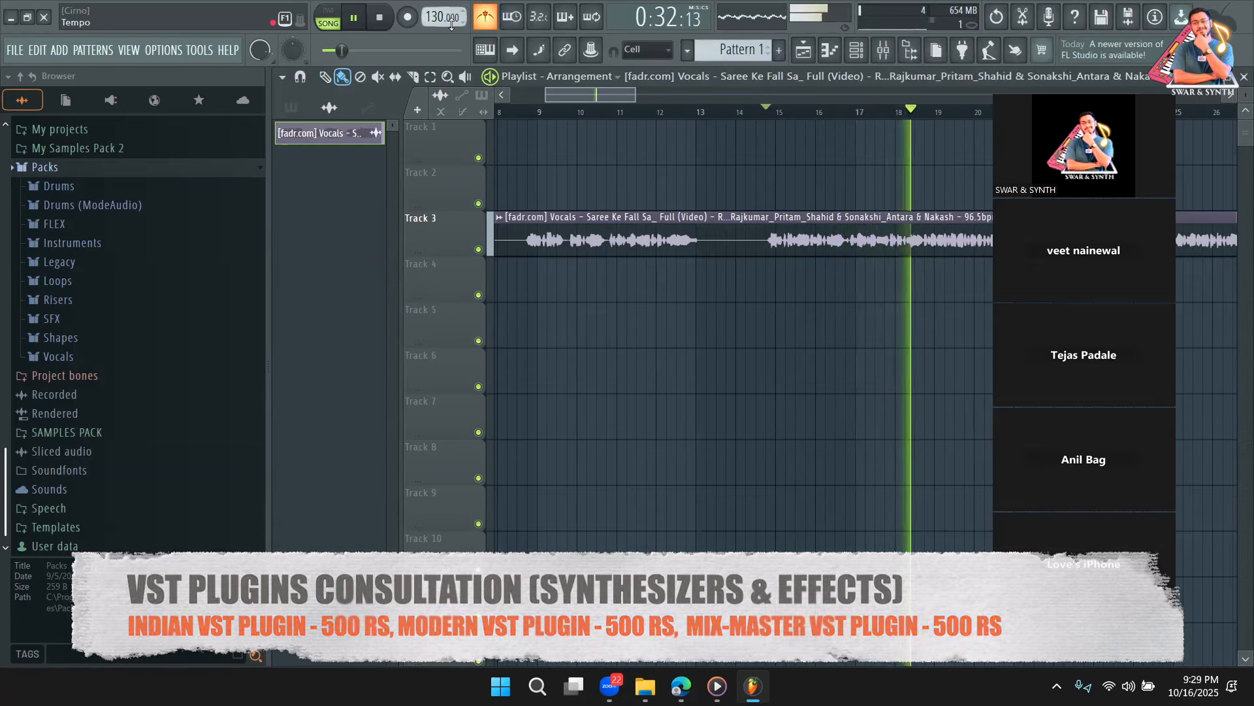
{"action": "key", "text": "space"}
Try the song at 125 BPM, playing from the first vocal phrase and nudging the vocal clip slightly later
{"action": "left_click_drag", "start_coordinate": [451, 24], "coordinate": [451, 34]}
{"action": "left_click_drag", "start_coordinate": [641, 98], "coordinate": [572, 99]}
{"action": "left_click", "coordinate": [605, 115]}
{"action": "key", "text": "space"}
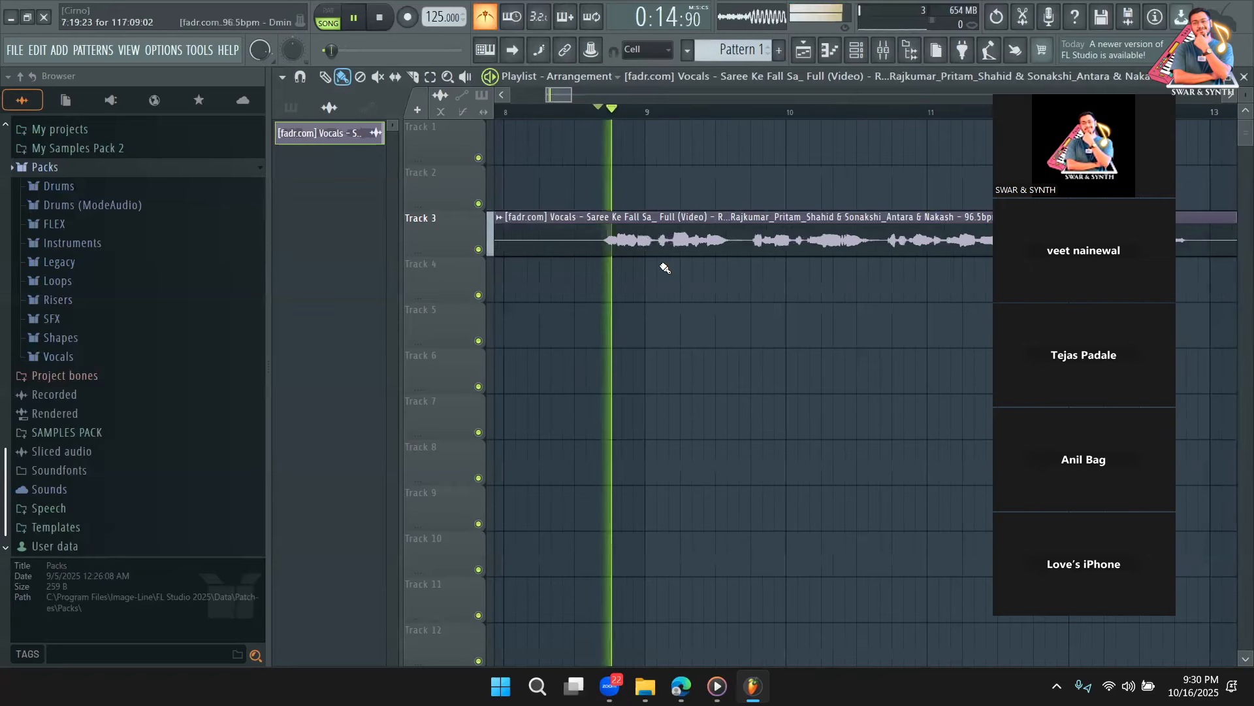
{"action": "key", "text": "space"}
{"action": "left_click_drag", "start_coordinate": [679, 245], "coordinate": [686, 240]}
{"action": "key", "text": "space"}
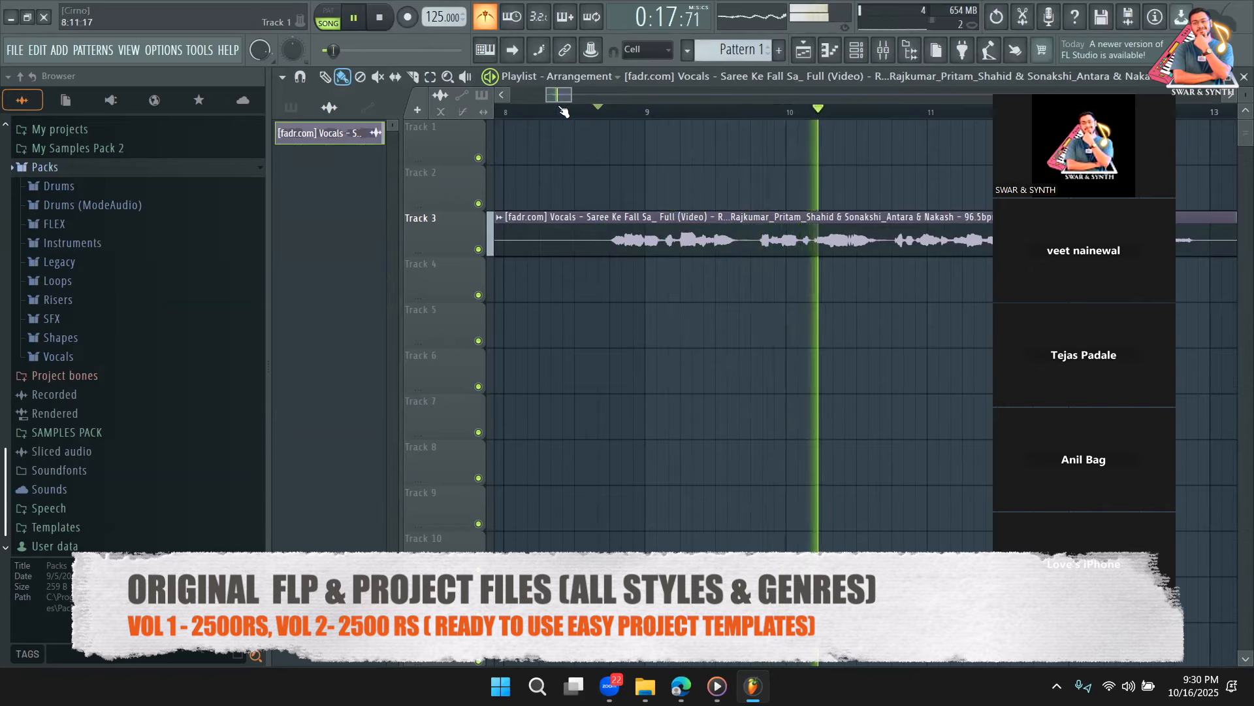
{"action": "left_click_drag", "start_coordinate": [565, 95], "coordinate": [572, 95]}
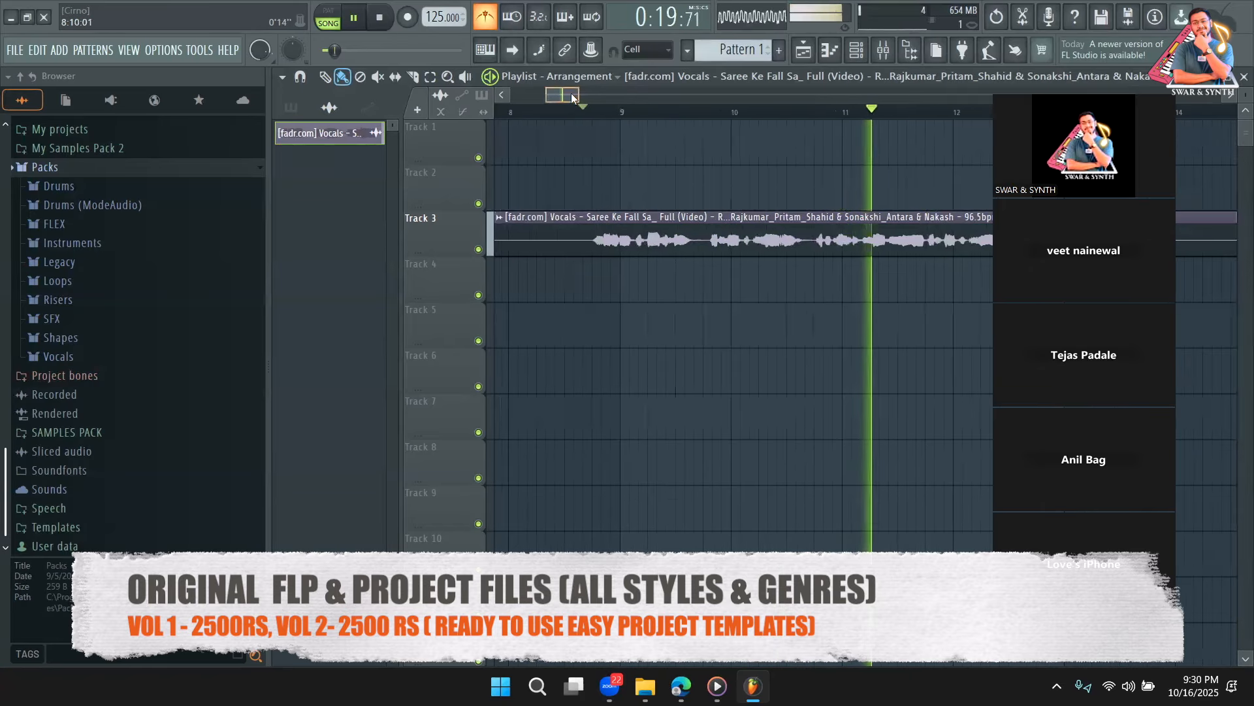
{"action": "key", "text": "space"}
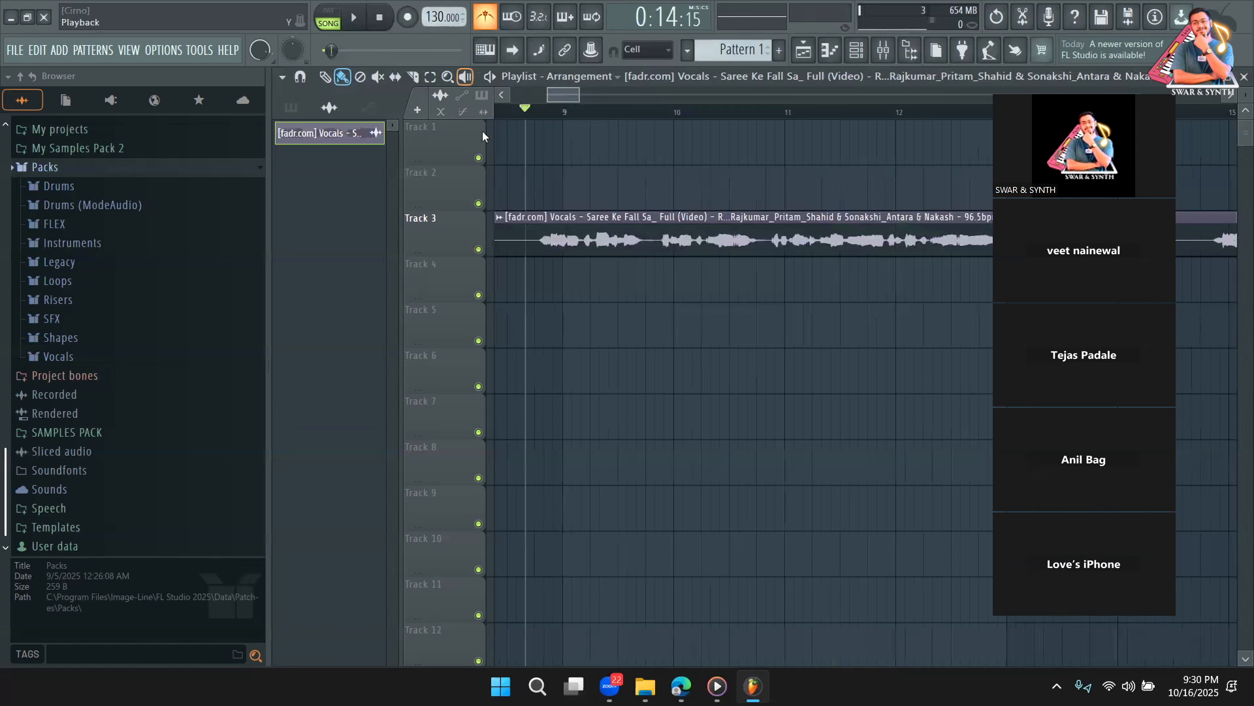
Play the first phrase, slice the Track 3 vocal clip in the silence after bar 14 and delete the part that follows
{"action": "key", "text": "space"}
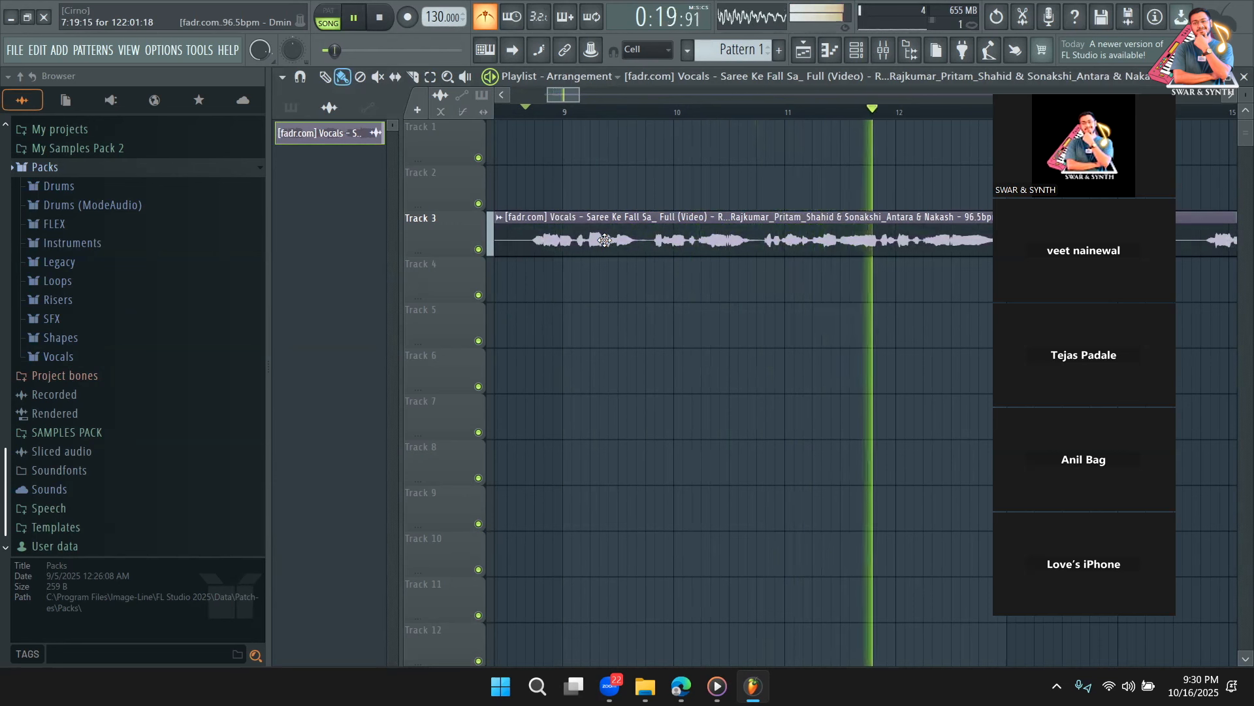
{"action": "left_click_drag", "start_coordinate": [578, 95], "coordinate": [618, 96]}
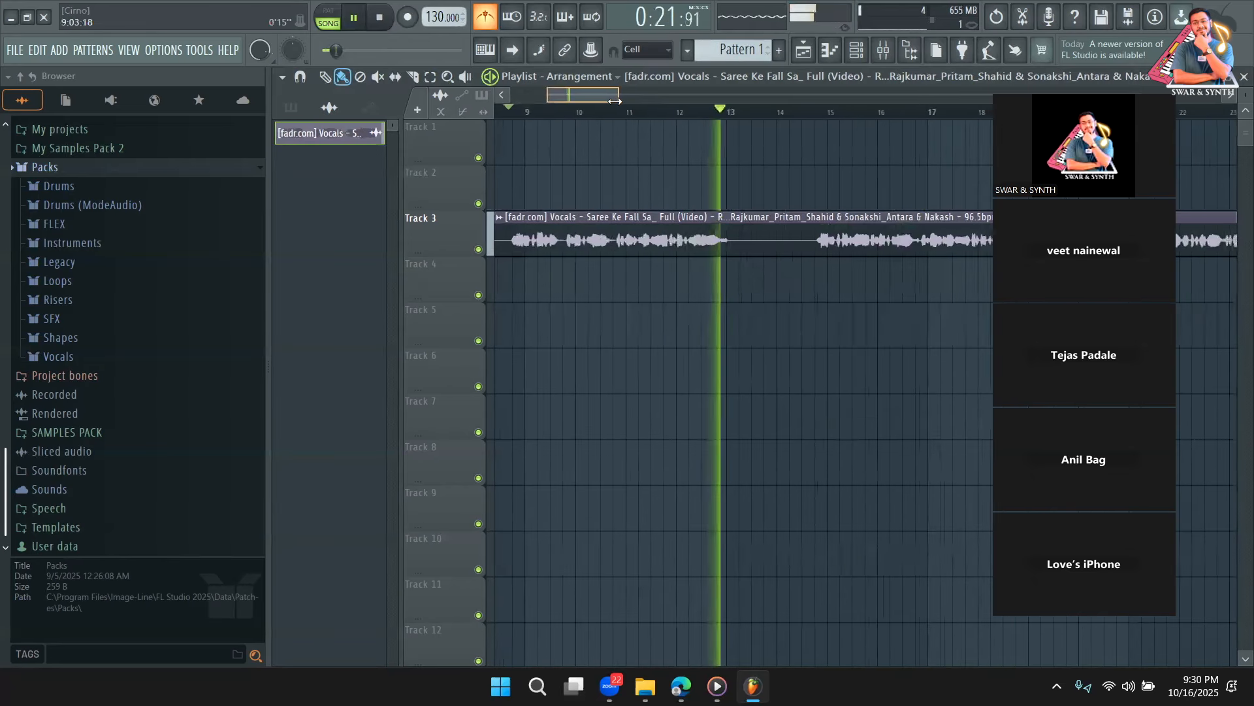
{"action": "key", "text": "space"}
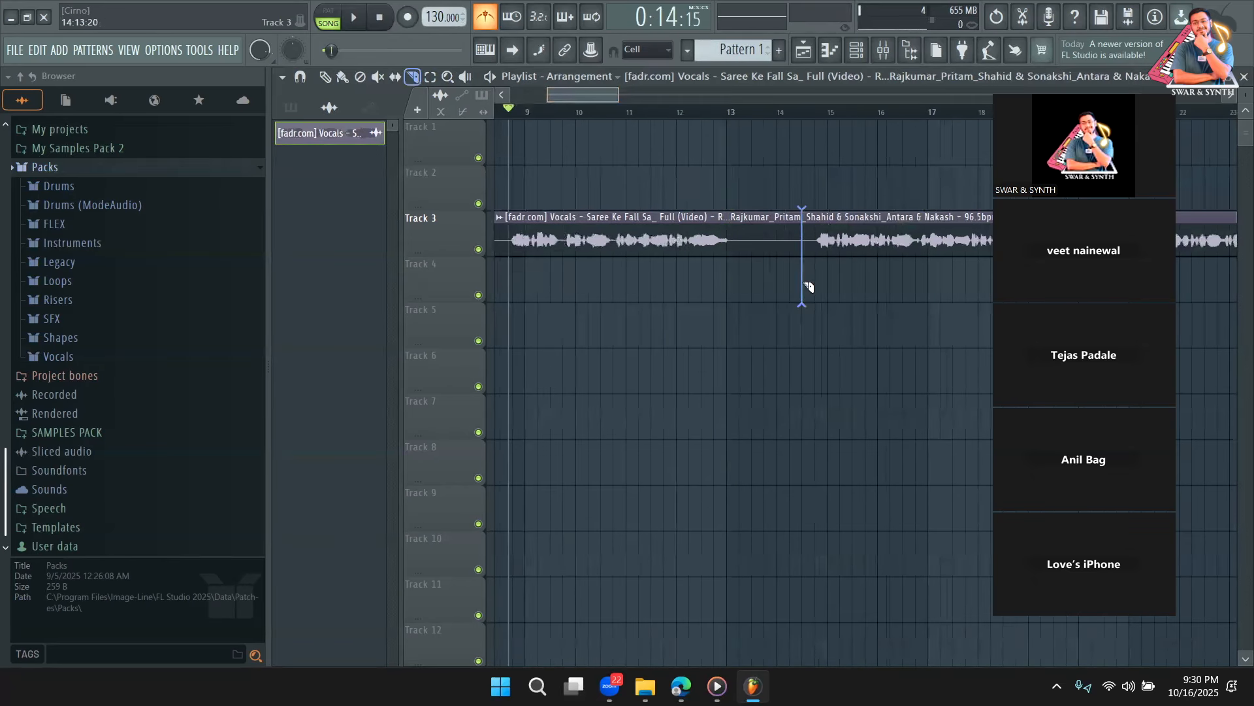
{"action": "left_click", "coordinate": [805, 286]}
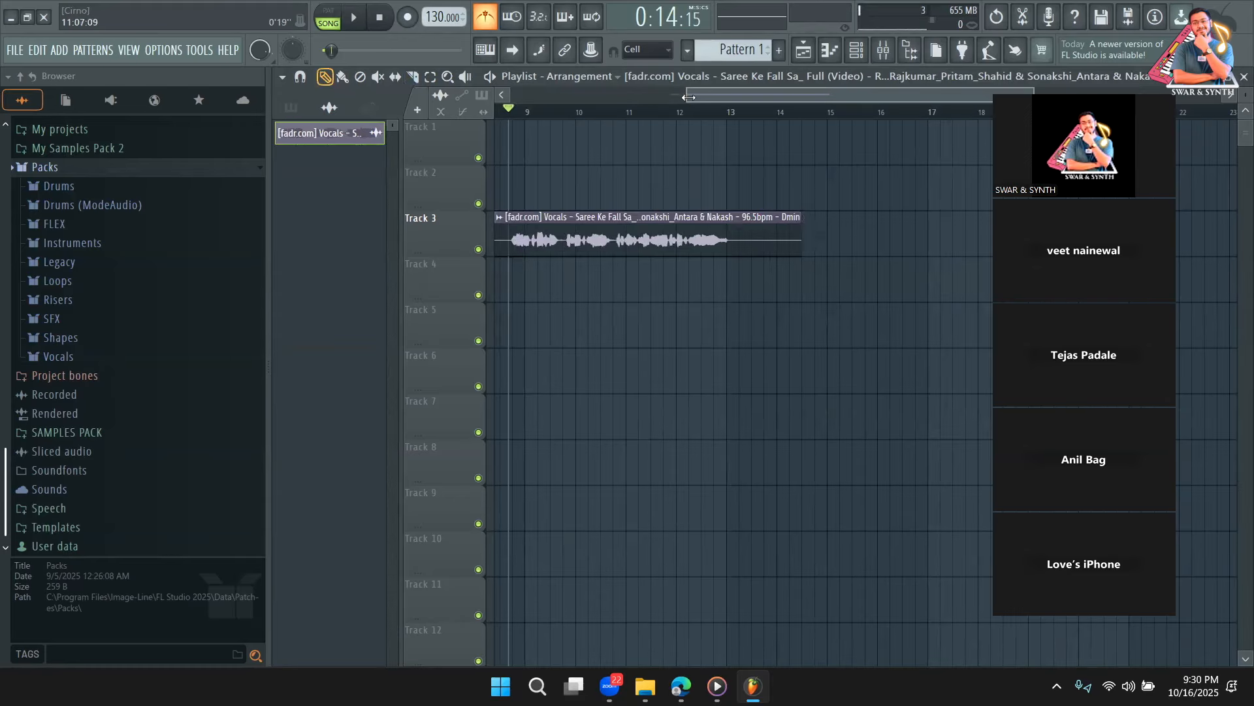
{"action": "scroll", "coordinate": [1008, 95], "scroll_direction": "right", "scroll_amount": 2}
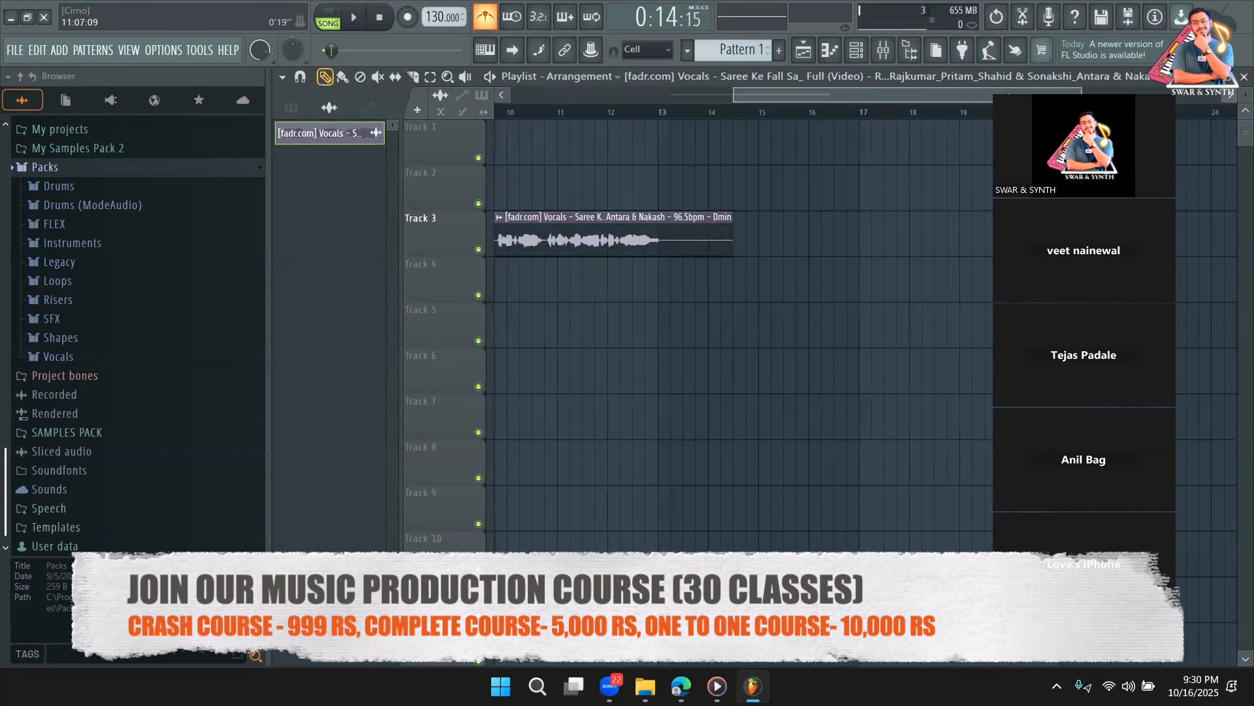
{"action": "scroll", "coordinate": [788, 96], "scroll_direction": "up", "scroll_amount": 2}
{"action": "left_click_drag", "start_coordinate": [930, 99], "coordinate": [801, 98]}
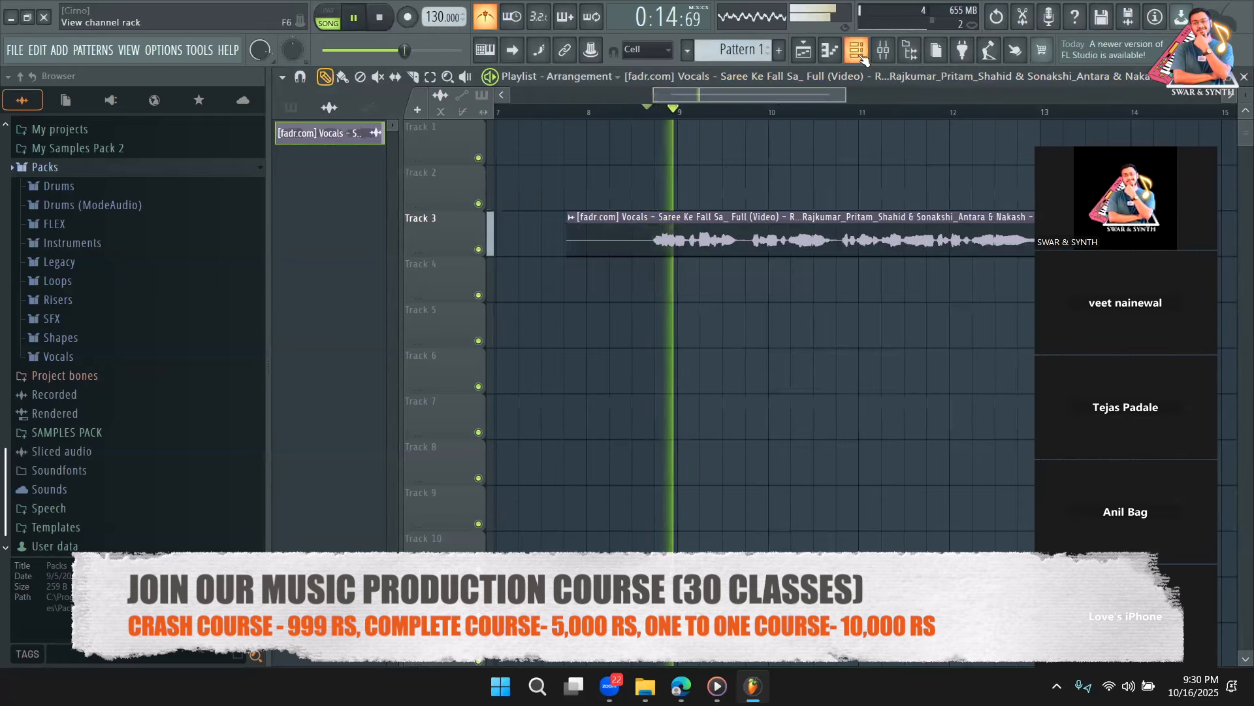
Show the channel rack with its step grid and switch to Pattern 3
{"action": "key", "text": "space"}
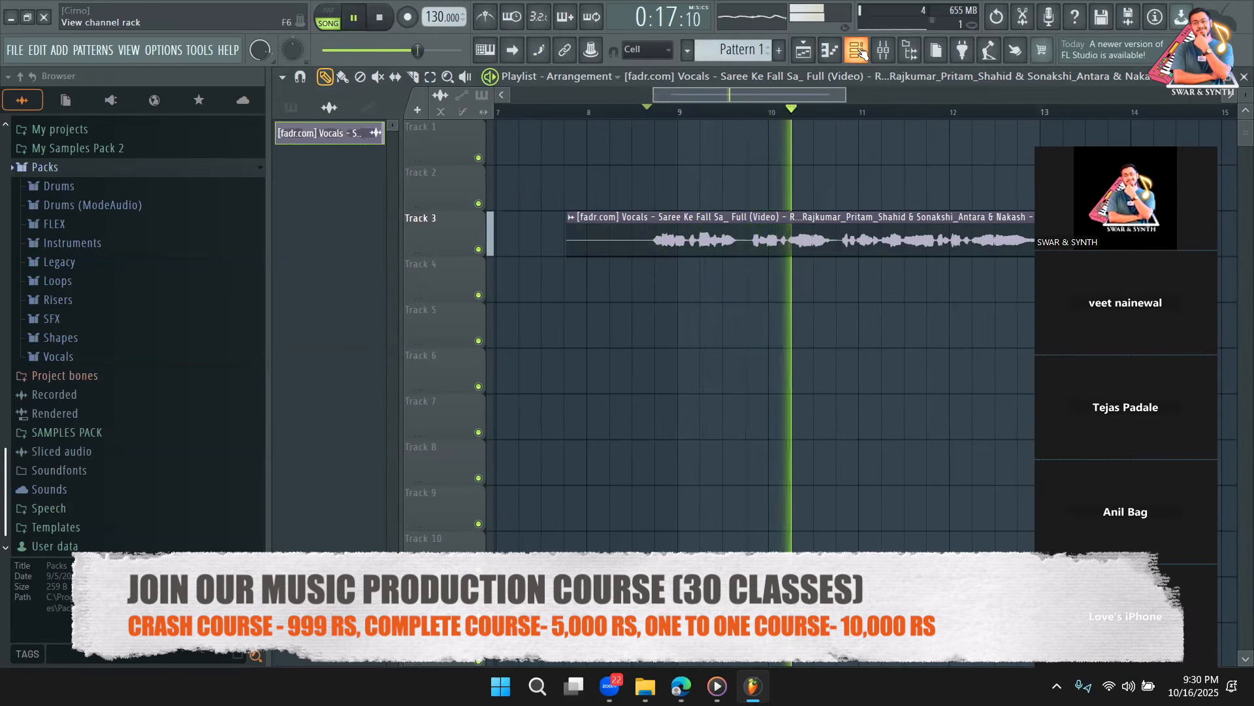
{"action": "key", "text": "F6"}
{"action": "left_click", "coordinate": [408, 81]}
{"action": "left_click", "coordinate": [399, 130]}
{"action": "key", "text": "space"}
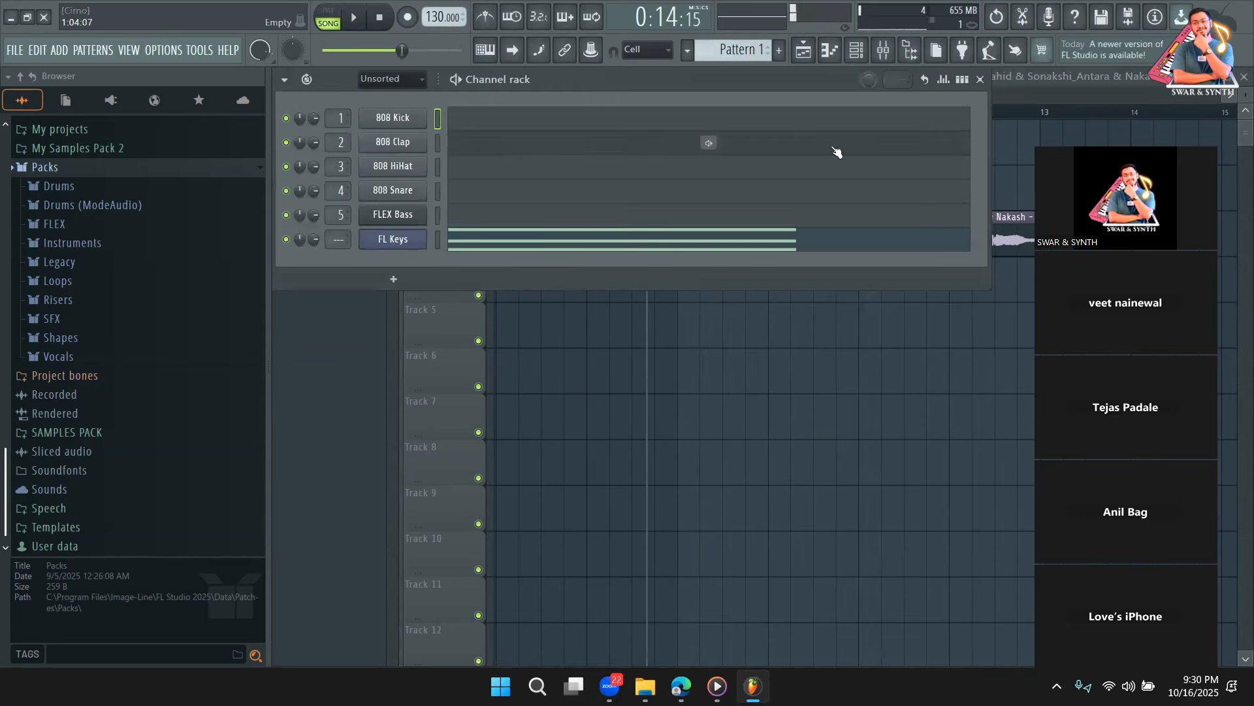
{"action": "left_click", "coordinate": [963, 80]}
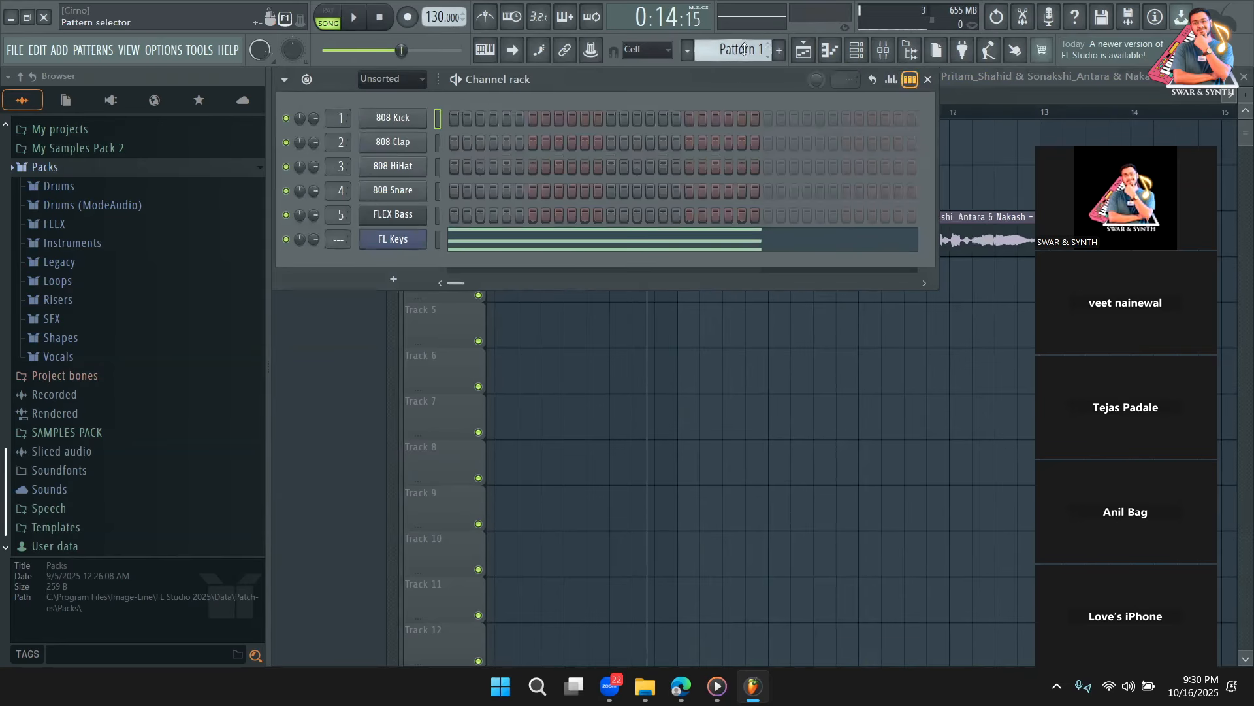
{"action": "left_click_drag", "start_coordinate": [743, 49], "coordinate": [743, 40]}
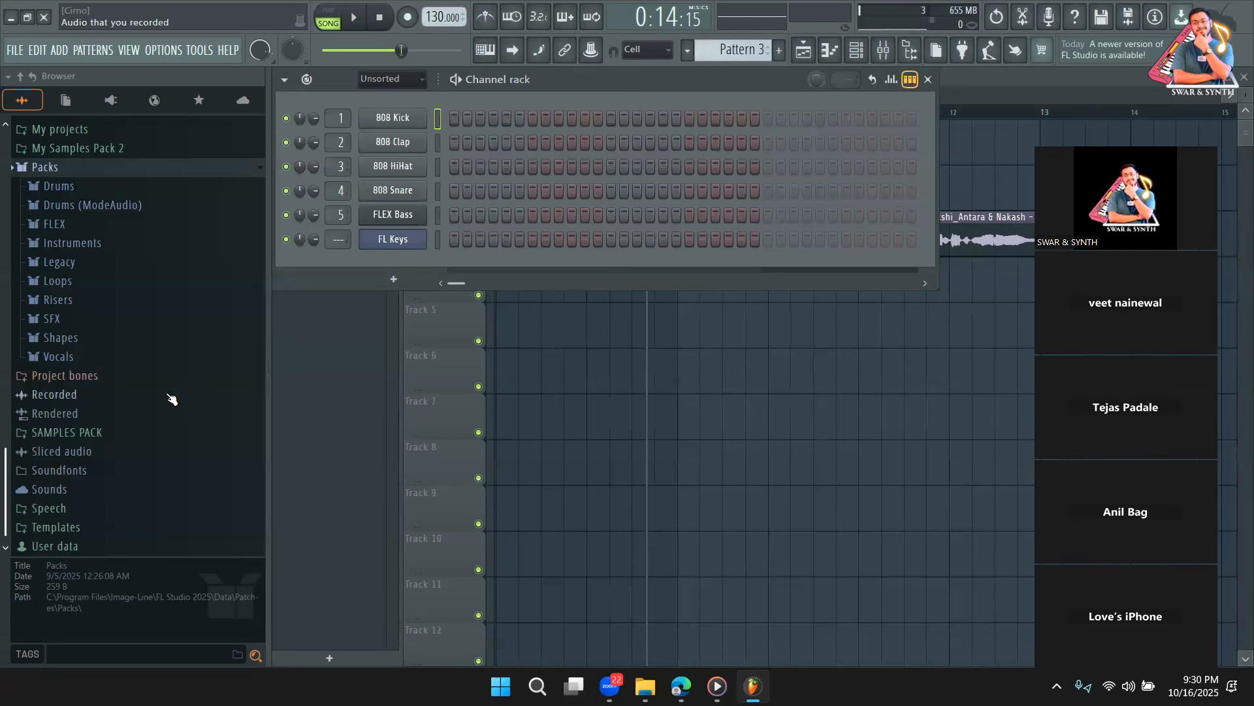
{"action": "left_click", "coordinate": [105, 432]}
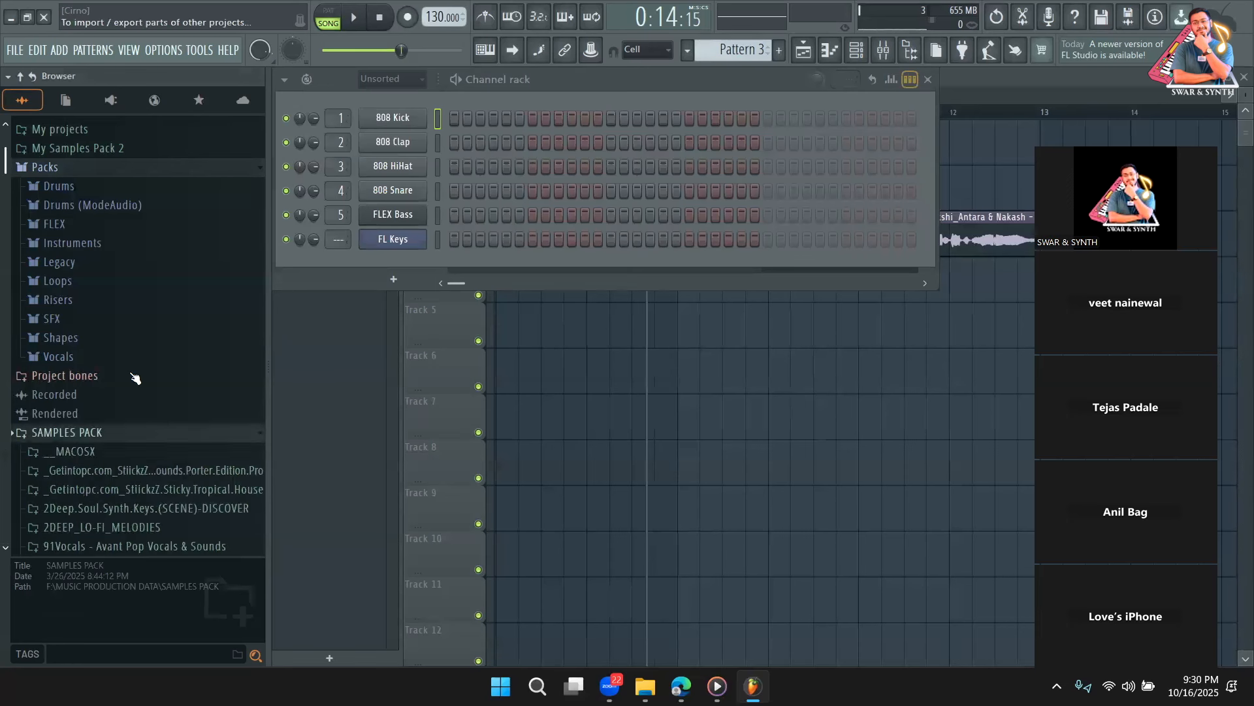
{"action": "scroll", "coordinate": [124, 399], "scroll_direction": "down", "scroll_amount": 6}
{"action": "scroll", "coordinate": [121, 307], "scroll_direction": "up", "scroll_amount": 3}
{"action": "left_click", "coordinate": [122, 224]}
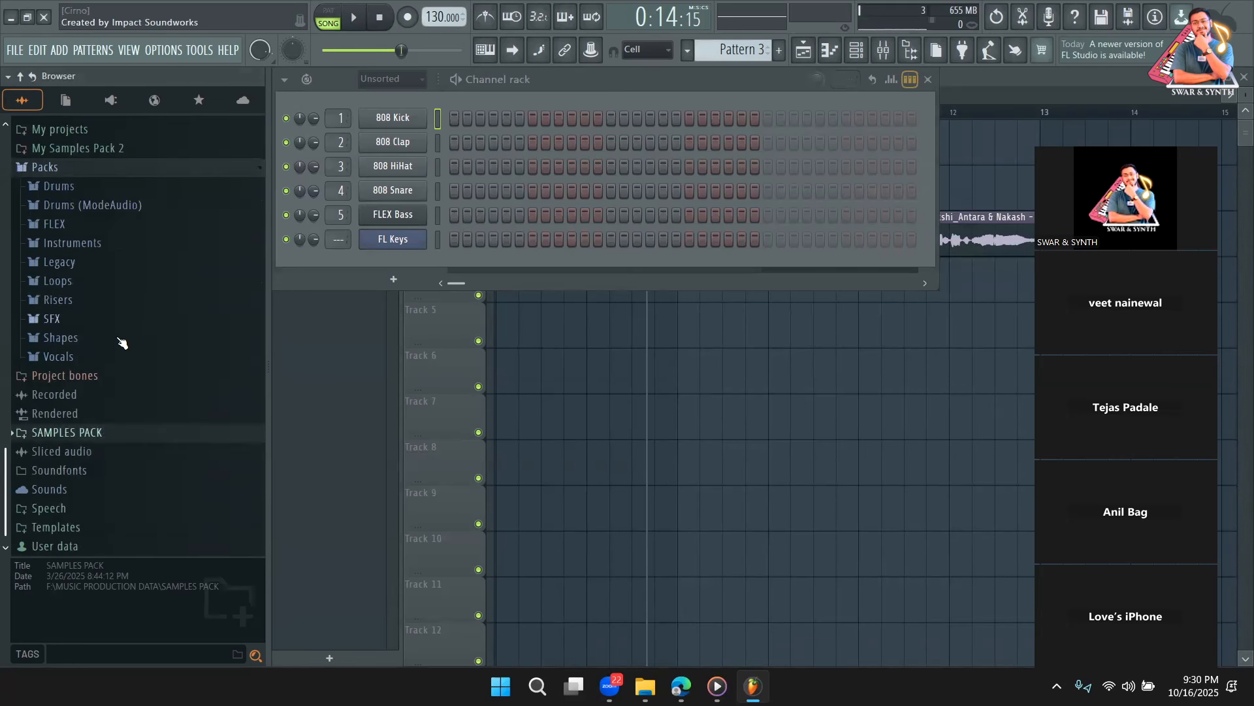
Replace the 808 Kick sample with Grv Kick 27 from the Drums Kicks pack and place kicks on steps 1, 7, 13 and 19
{"action": "scroll", "coordinate": [91, 326], "scroll_direction": "up", "scroll_amount": 3}
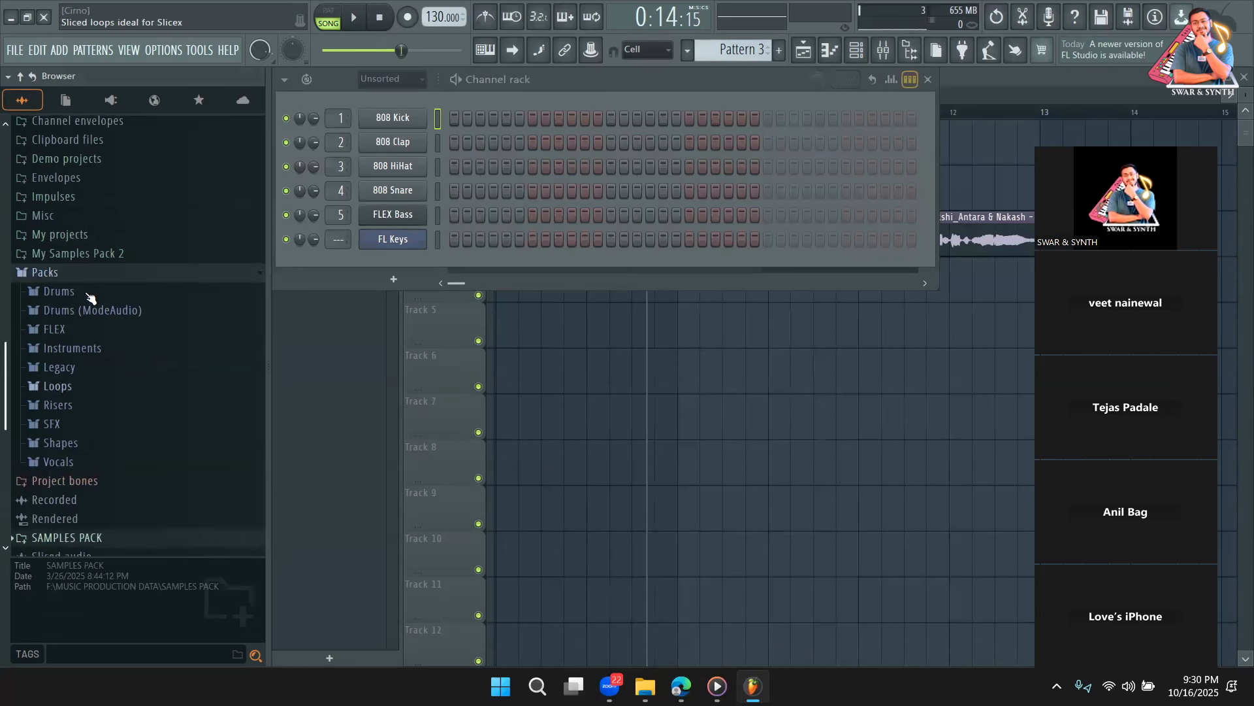
{"action": "left_click", "coordinate": [89, 292]}
{"action": "left_click", "coordinate": [96, 350]}
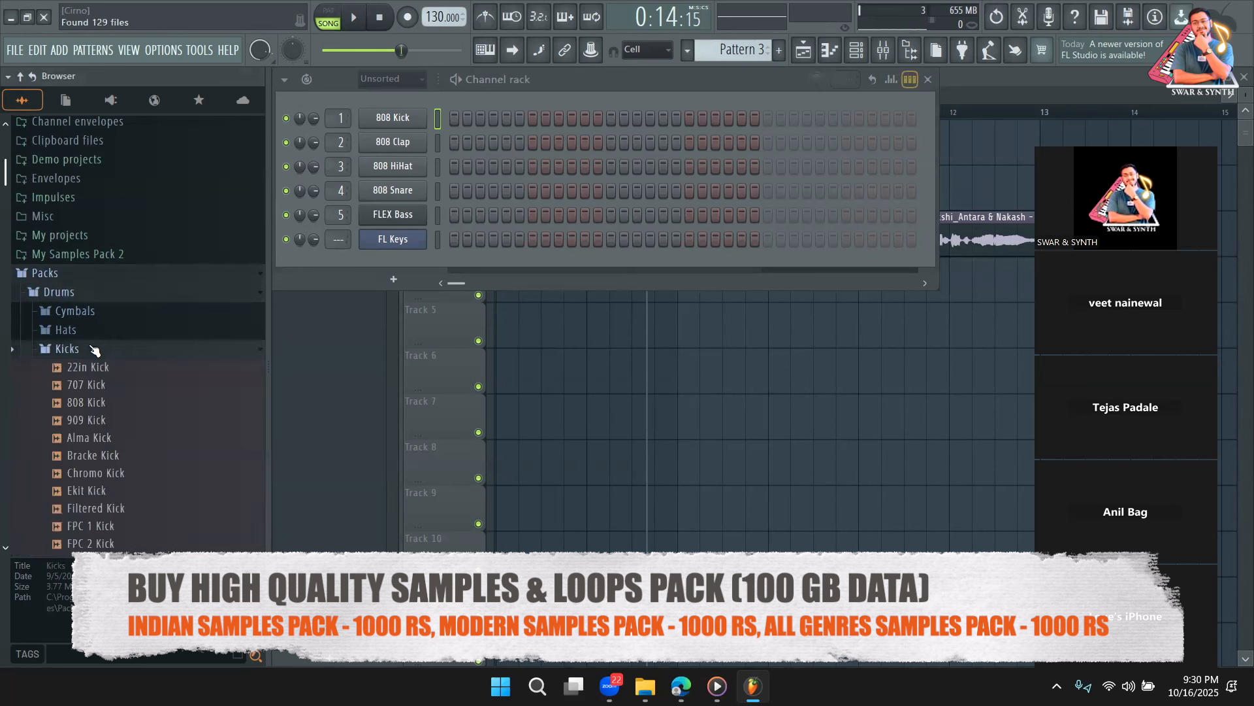
{"action": "scroll", "coordinate": [98, 392], "scroll_direction": "down", "scroll_amount": 4}
{"action": "left_click", "coordinate": [98, 384]}
{"action": "scroll", "coordinate": [98, 392], "scroll_direction": "down", "scroll_amount": 8}
{"action": "left_click", "coordinate": [98, 278]}
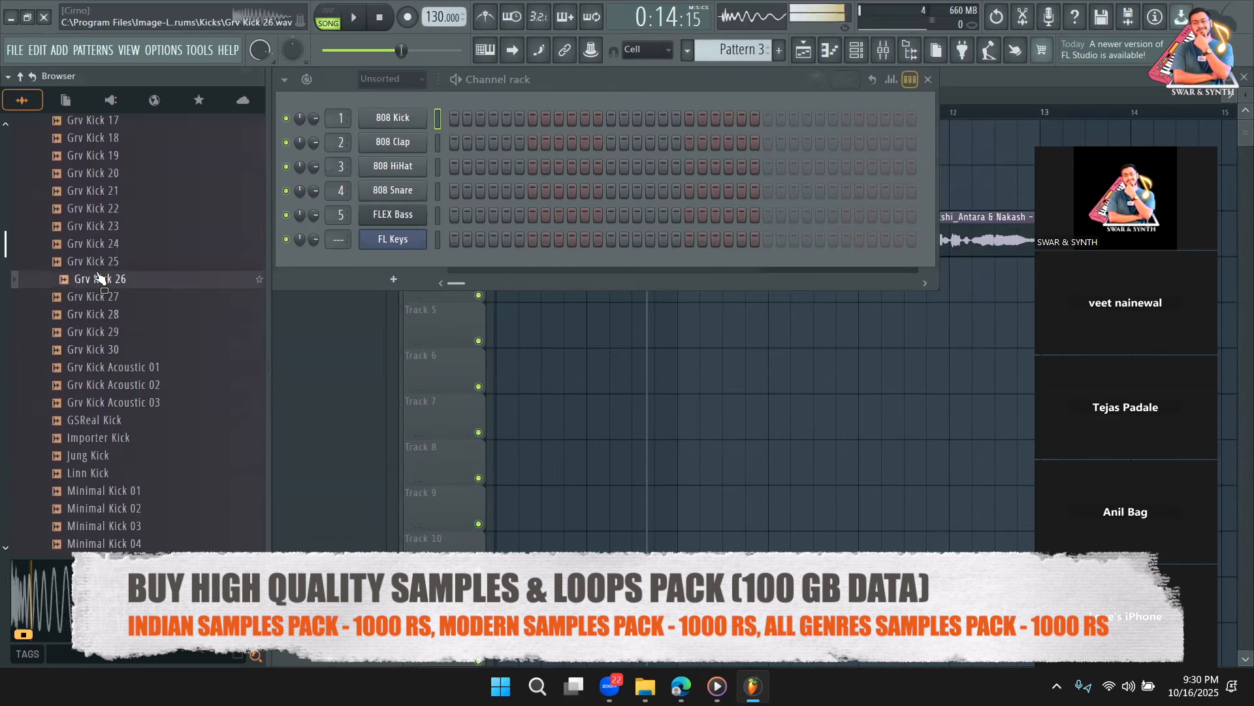
{"action": "left_click", "coordinate": [103, 296]}
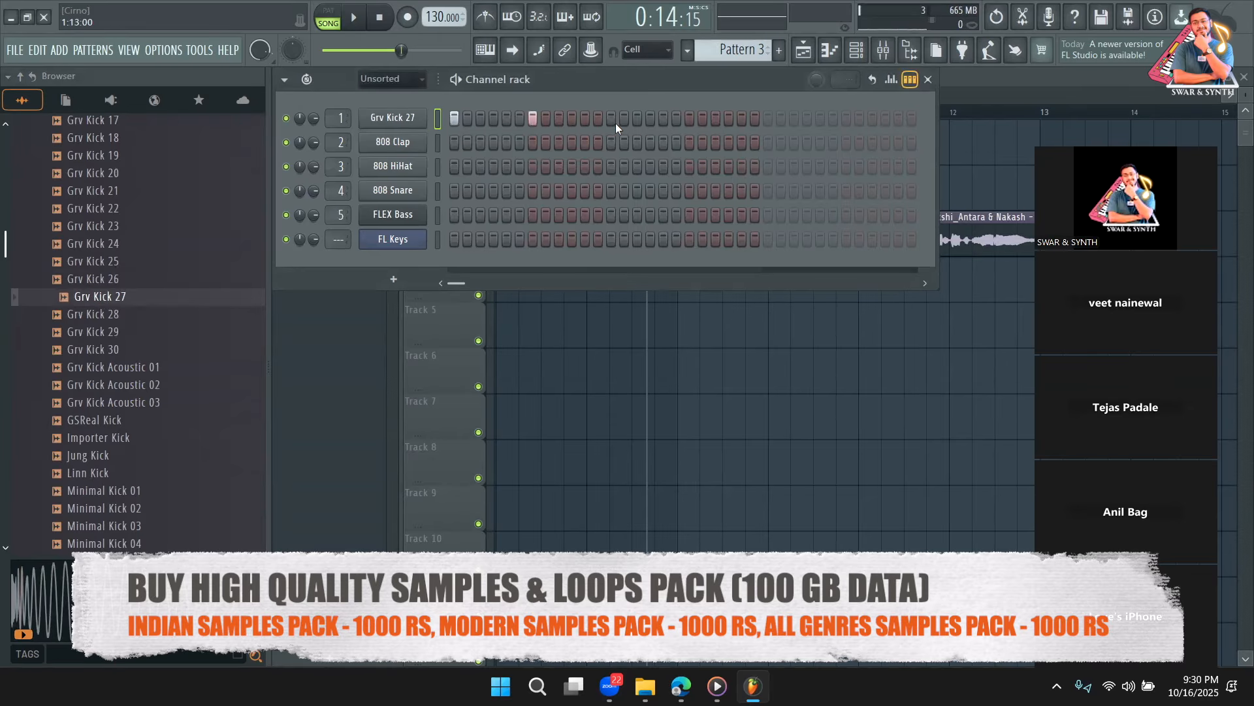
{"action": "left_click", "coordinate": [689, 121]}
Place Pattern 3 clips on Track 4 at bars 9, 10, 11 and 12 while playing them with the vocals
{"action": "left_click", "coordinate": [720, 318]}
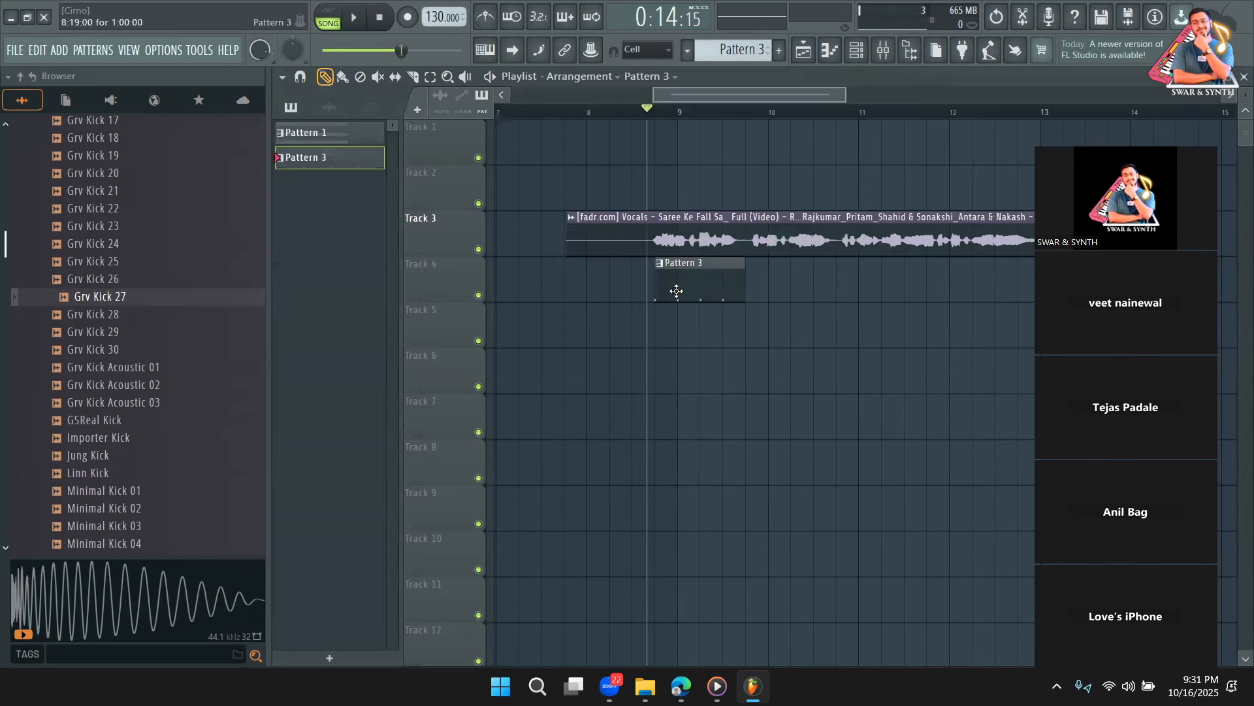
{"action": "key", "text": "space"}
{"action": "left_click", "coordinate": [783, 292]}
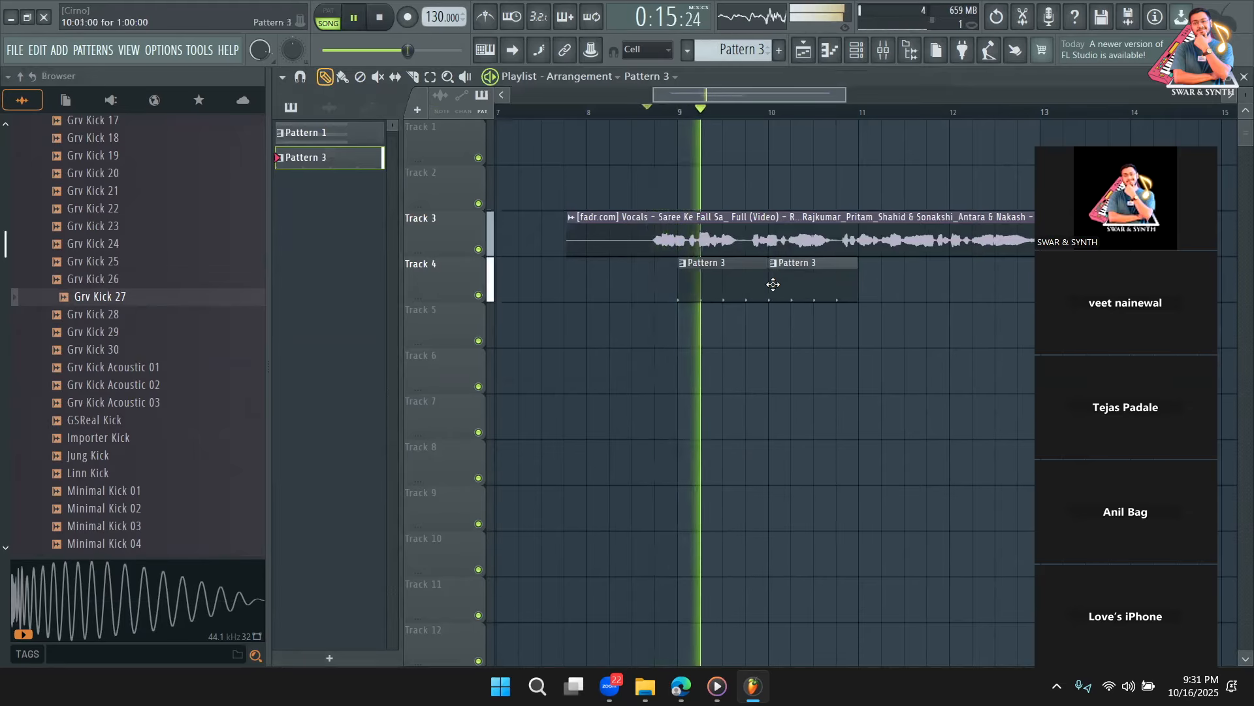
{"action": "left_click", "coordinate": [861, 283]}
{"action": "left_click_drag", "start_coordinate": [782, 94], "coordinate": [804, 95]}
{"action": "left_click", "coordinate": [877, 283]}
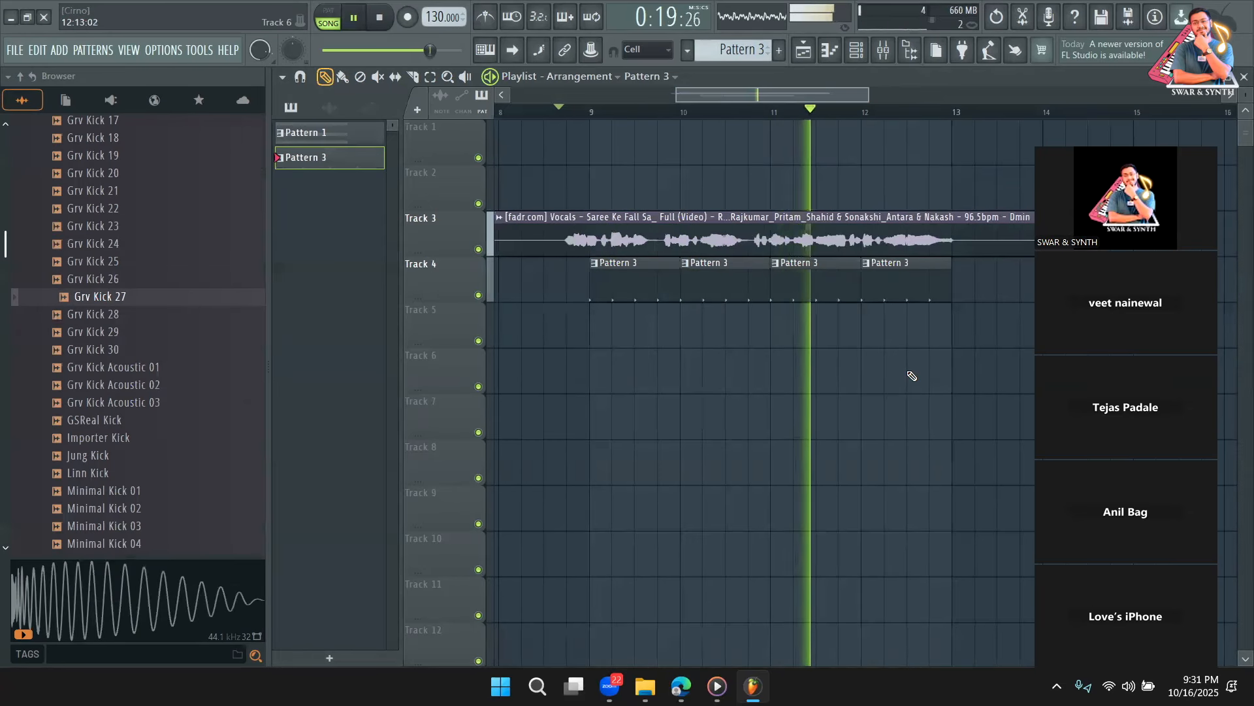
{"action": "key", "text": "space"}
Show the channel rack and list the samples of the Drums Percussion pack in the browser
{"action": "left_click", "coordinate": [861, 58]}
{"action": "scroll", "coordinate": [124, 314], "scroll_direction": "up", "scroll_amount": 12}
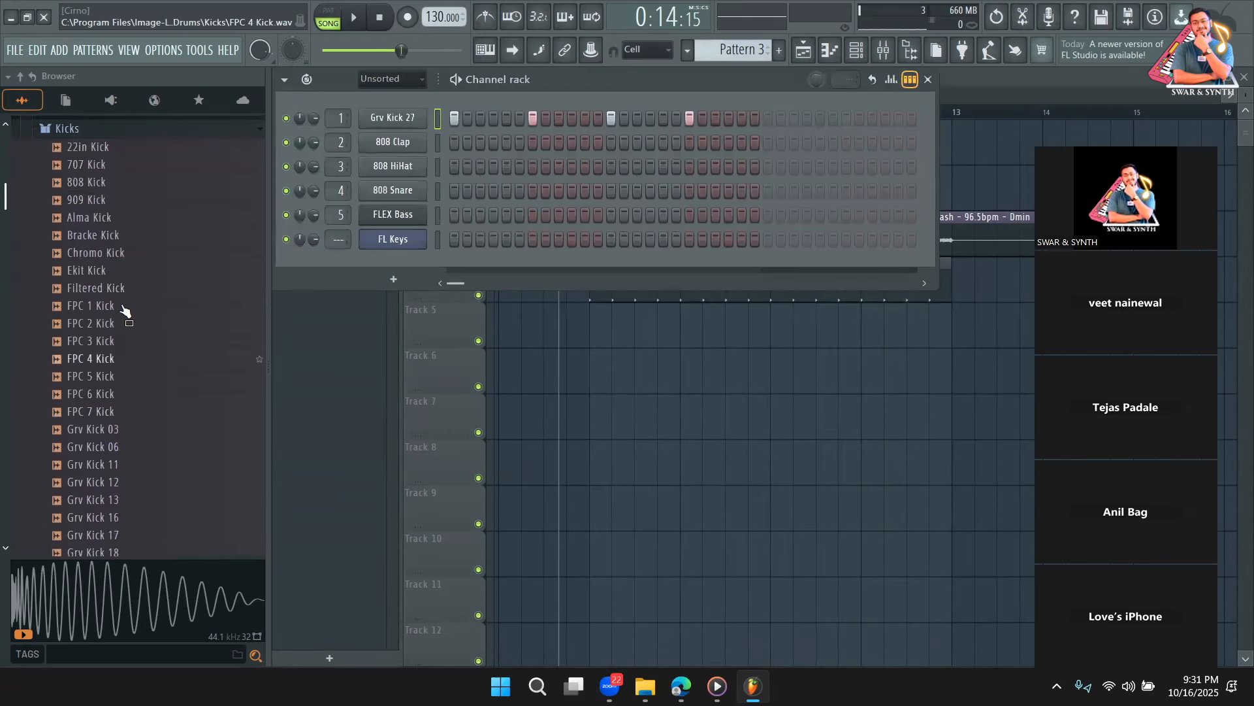
{"action": "left_click", "coordinate": [93, 352]}
{"action": "scroll", "coordinate": [109, 440], "scroll_direction": "down", "scroll_amount": 2}
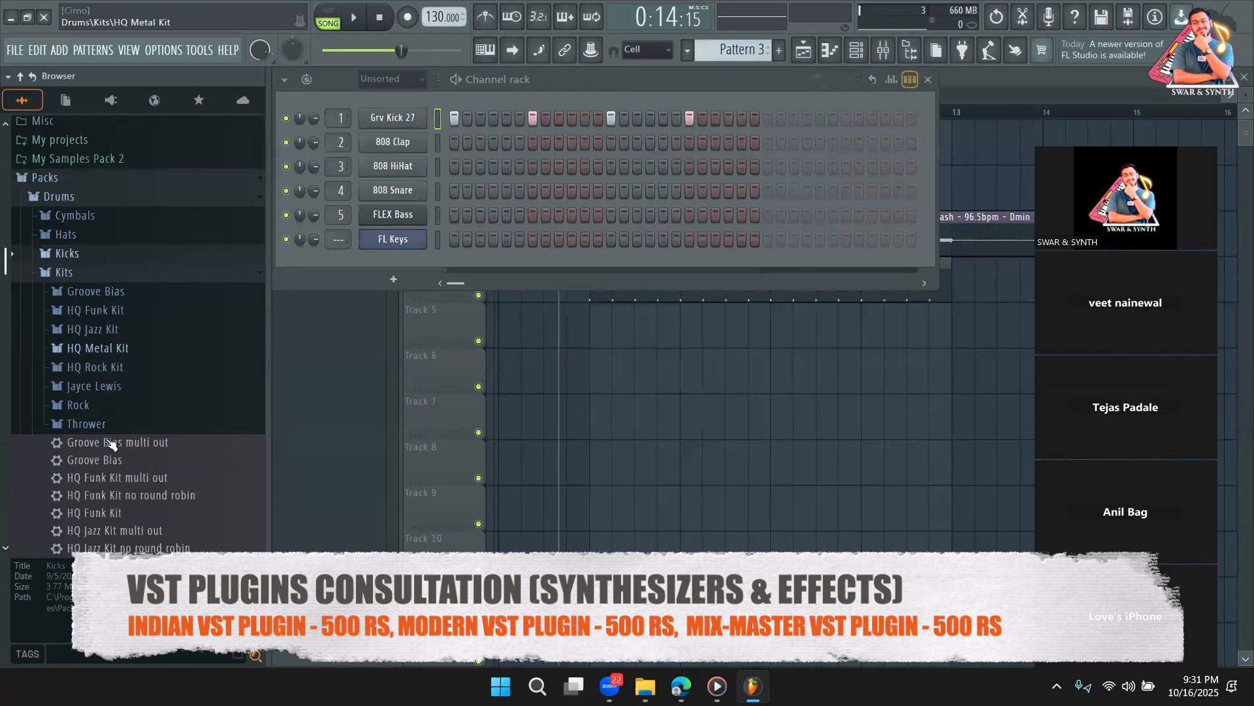
{"action": "left_click", "coordinate": [108, 264]}
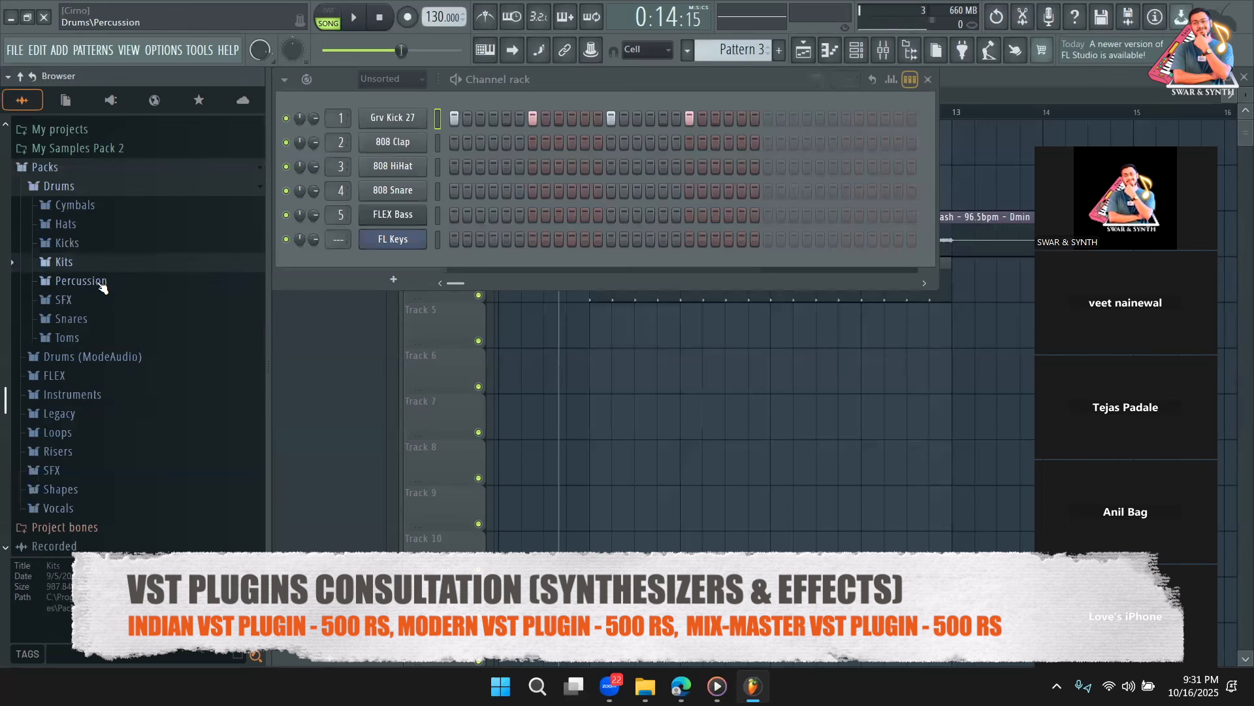
{"action": "left_click", "coordinate": [100, 283]}
Add DNC Clap 1 as a new channel in Pattern 3 and place claps on steps 7 and 19 during playback
{"action": "left_click", "coordinate": [104, 355]}
{"action": "left_click", "coordinate": [107, 391]}
{"action": "left_click", "coordinate": [109, 421]}
{"action": "left_click", "coordinate": [109, 409]}
{"action": "left_click_drag", "start_coordinate": [109, 423], "coordinate": [434, 272]}
{"action": "key", "text": "space"}
{"action": "left_click", "coordinate": [533, 264]}
{"action": "left_click", "coordinate": [690, 263]}
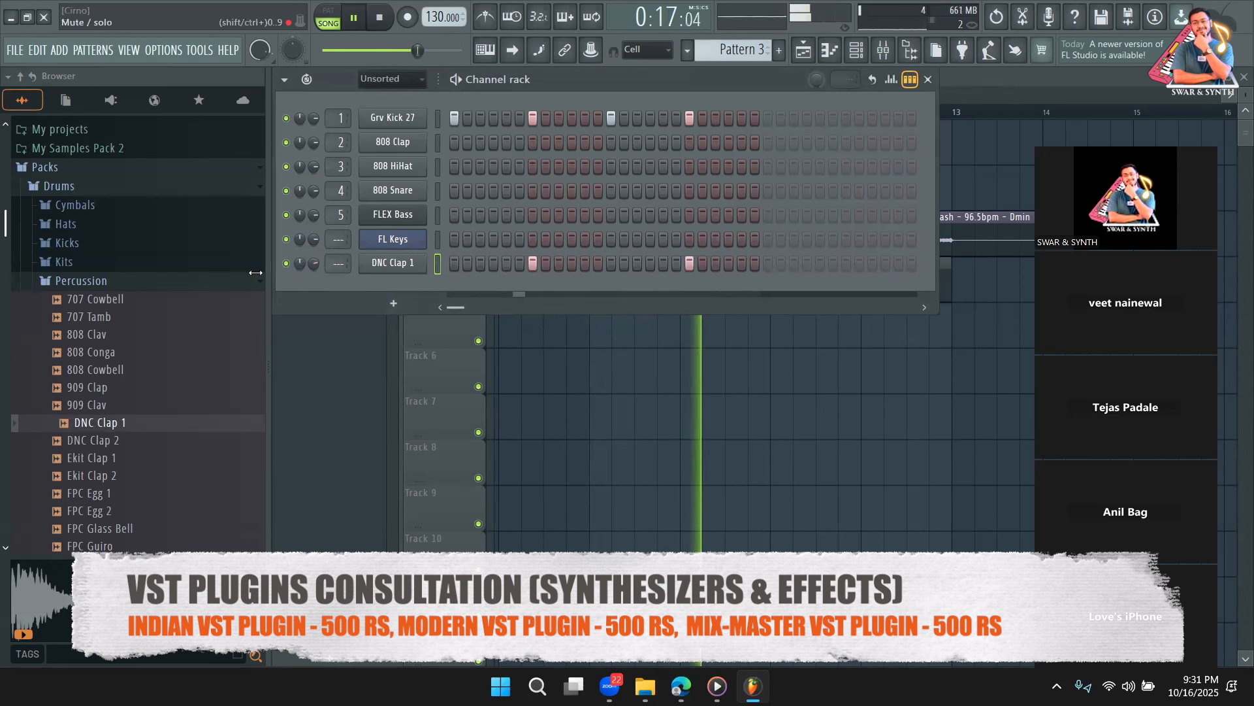
Stop playback and audition the Grv Snareclap samples in the Drums Snares pack
{"action": "left_click", "coordinate": [130, 283]}
{"action": "left_click", "coordinate": [117, 315]}
{"action": "scroll", "coordinate": [118, 336], "scroll_direction": "down", "scroll_amount": 5}
{"action": "scroll", "coordinate": [121, 343], "scroll_direction": "down", "scroll_amount": 11}
{"action": "key", "text": "space"}
{"action": "left_click", "coordinate": [134, 301]}
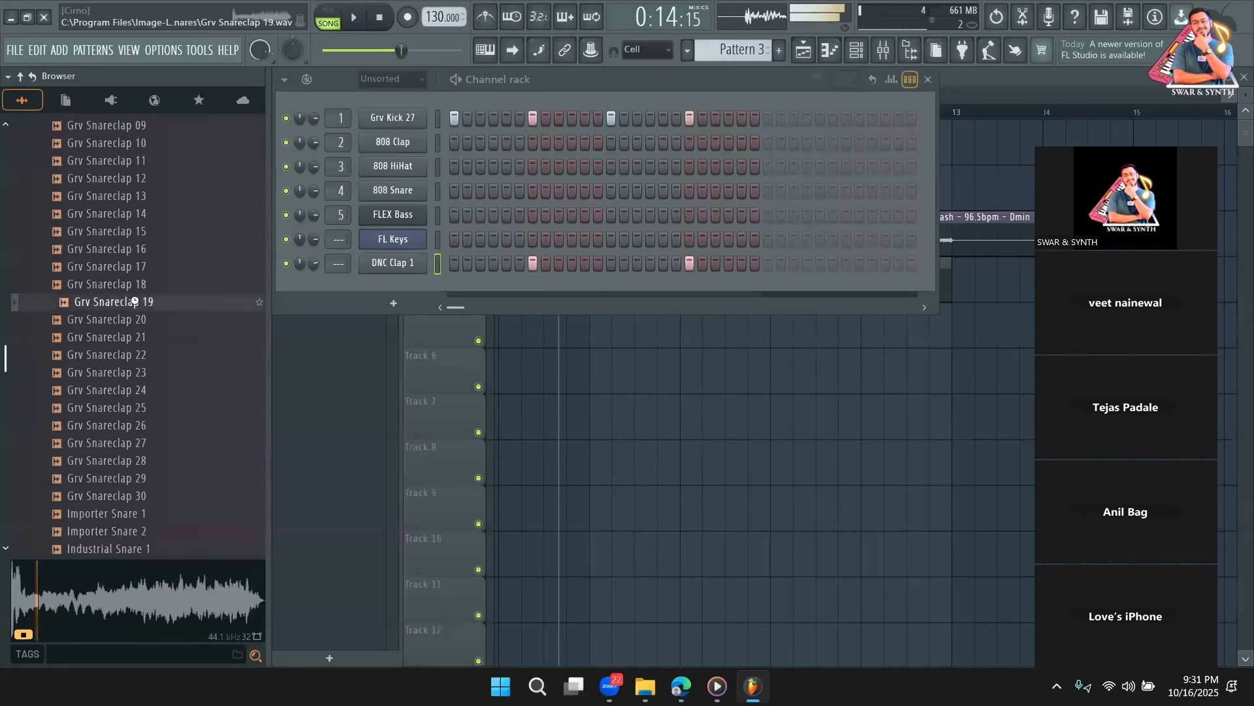
{"action": "left_click", "coordinate": [131, 333]}
{"action": "left_click", "coordinate": [127, 351]}
{"action": "left_click", "coordinate": [126, 370]}
{"action": "left_click", "coordinate": [127, 393]}
{"action": "scroll", "coordinate": [128, 397], "scroll_direction": "up", "scroll_amount": 1}
{"action": "left_click", "coordinate": [126, 356]}
{"action": "left_click", "coordinate": [127, 318]}
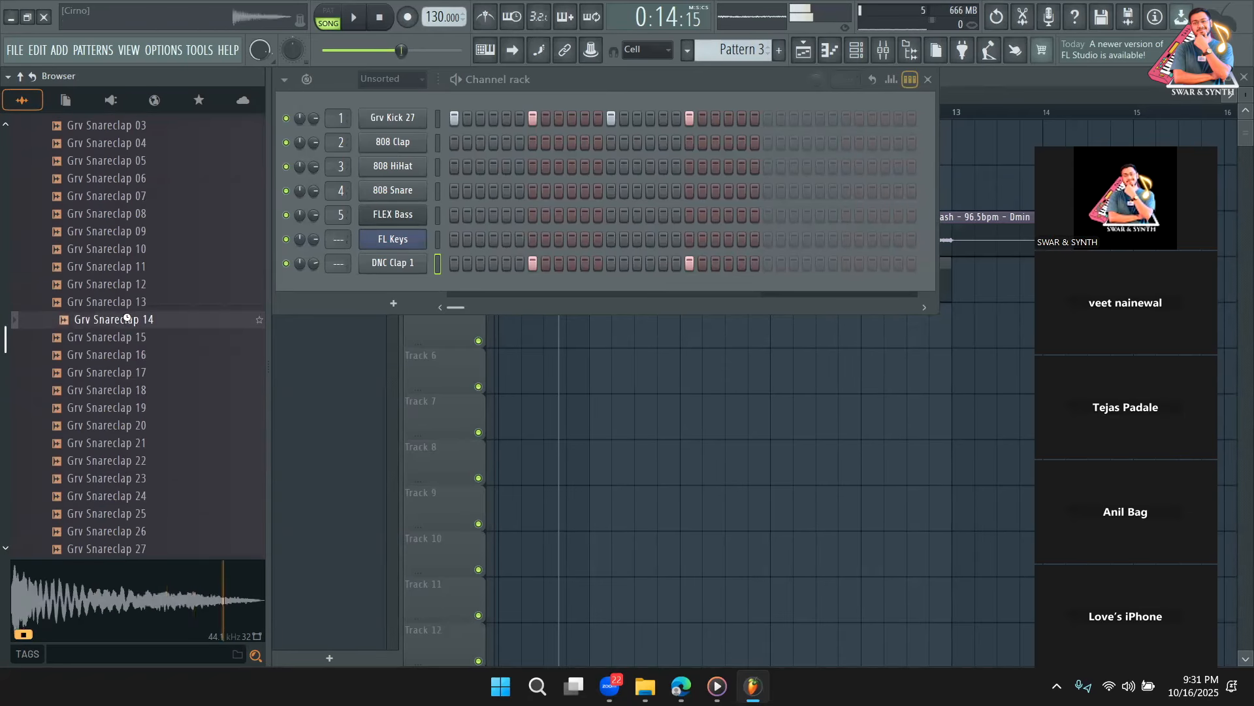
Replace the 808 Snare sample with Grv Snareclap 06 and place snare hits on steps 5, 10, 17 and 22
{"action": "left_click", "coordinate": [135, 266]}
{"action": "left_click", "coordinate": [136, 214]}
{"action": "scroll", "coordinate": [134, 274], "scroll_direction": "up", "scroll_amount": 2}
{"action": "left_click", "coordinate": [134, 337]}
{"action": "left_click", "coordinate": [135, 355]}
{"action": "left_click", "coordinate": [137, 372]}
{"action": "left_click", "coordinate": [134, 390]}
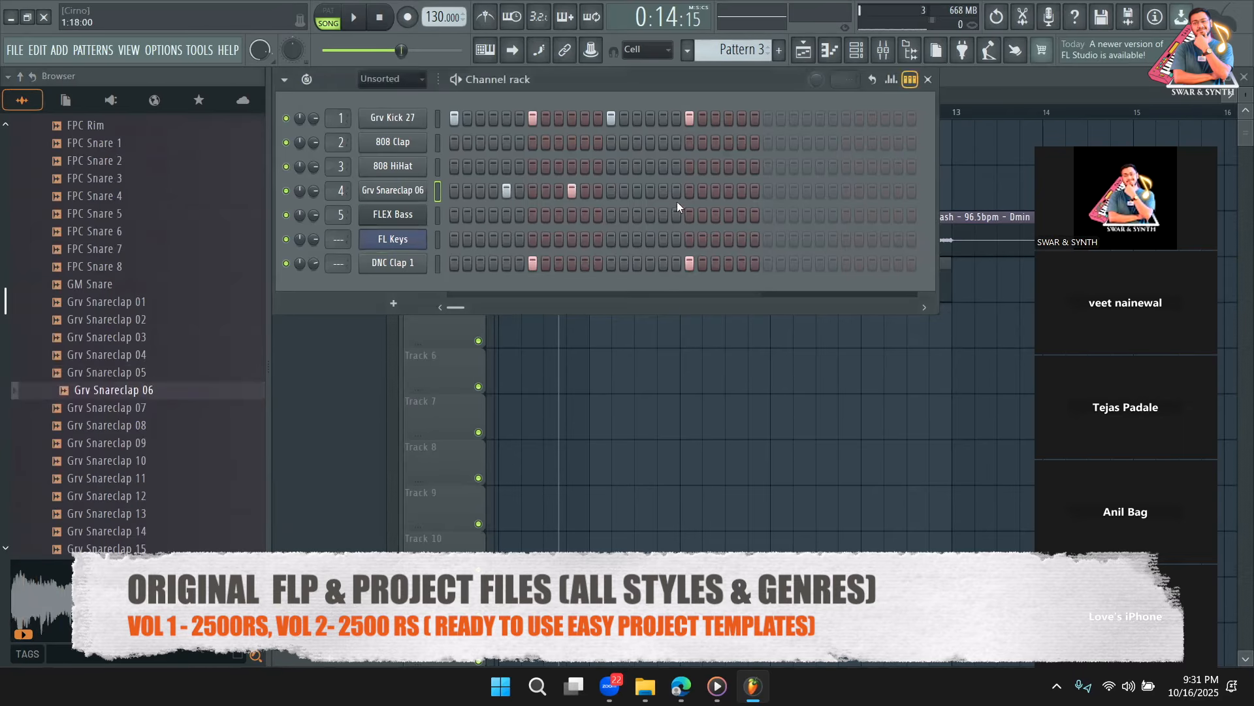
{"action": "left_click", "coordinate": [727, 191]}
Move the snare hits on steps 10 and 22 to steps 9 and 21 while the song plays
{"action": "key", "text": "space"}
{"action": "left_click", "coordinate": [571, 191]}
{"action": "left_click", "coordinate": [559, 191]}
{"action": "left_click", "coordinate": [725, 191]}
{"action": "left_click", "coordinate": [715, 191]}
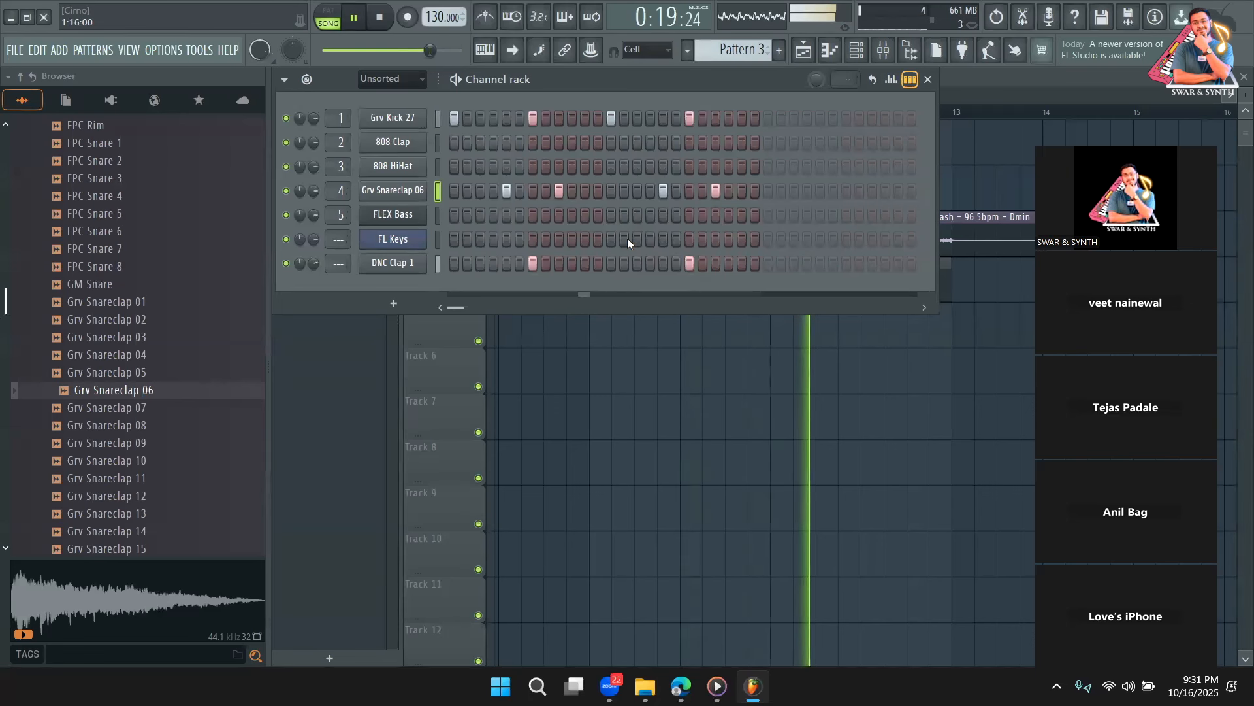
Listen to the Pattern 3 clips against the Track 3 vocals in the playlist, then stop playback
{"action": "key", "text": "F6"}
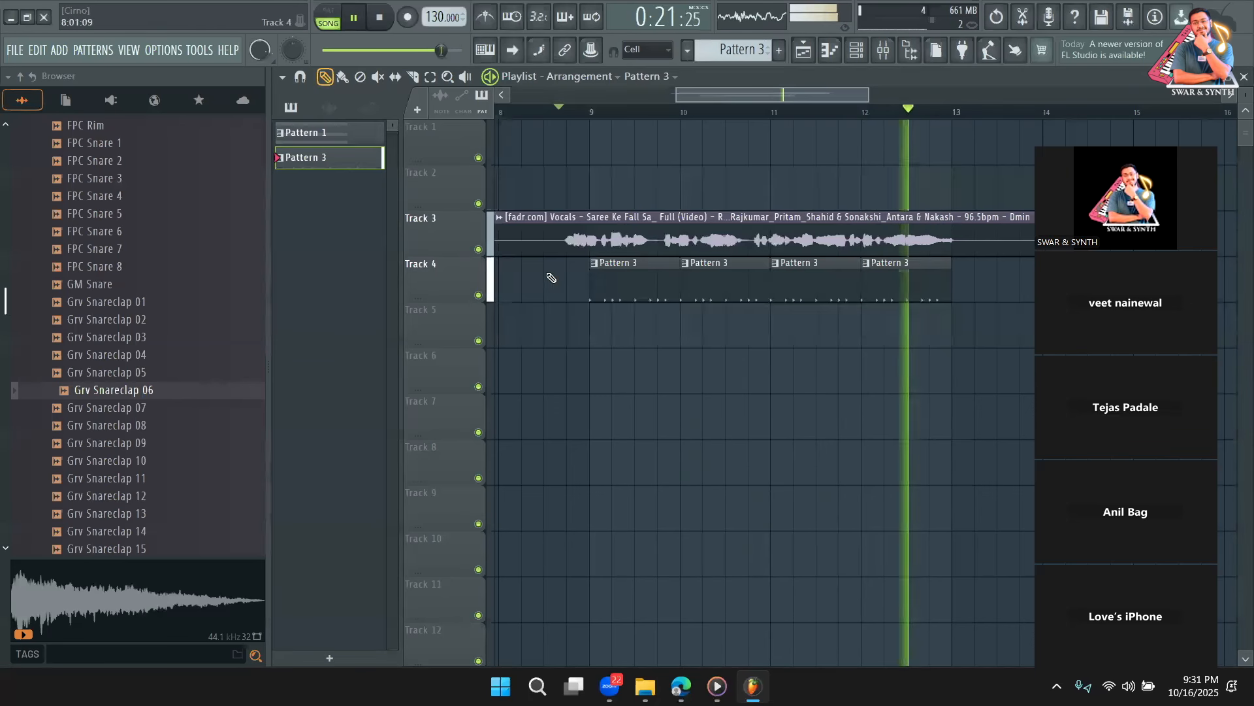
{"action": "left_click_drag", "start_coordinate": [869, 94], "coordinate": [792, 94]}
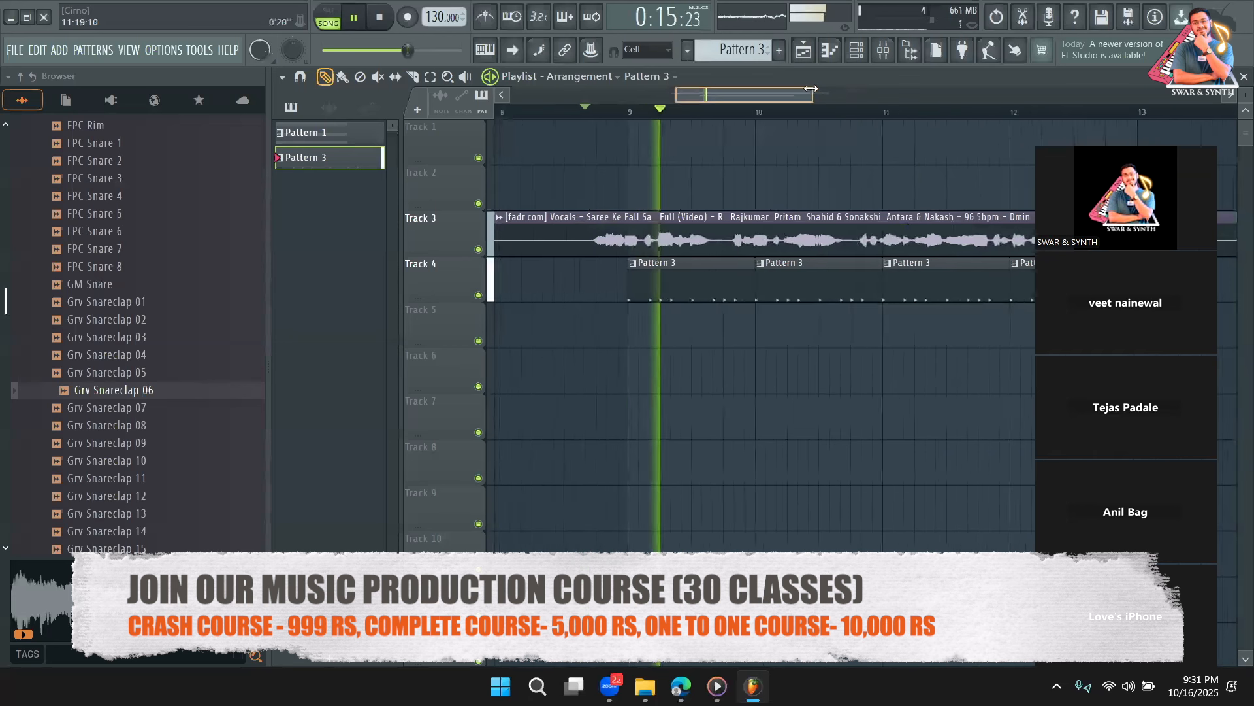
{"action": "left_click", "coordinate": [695, 225]}
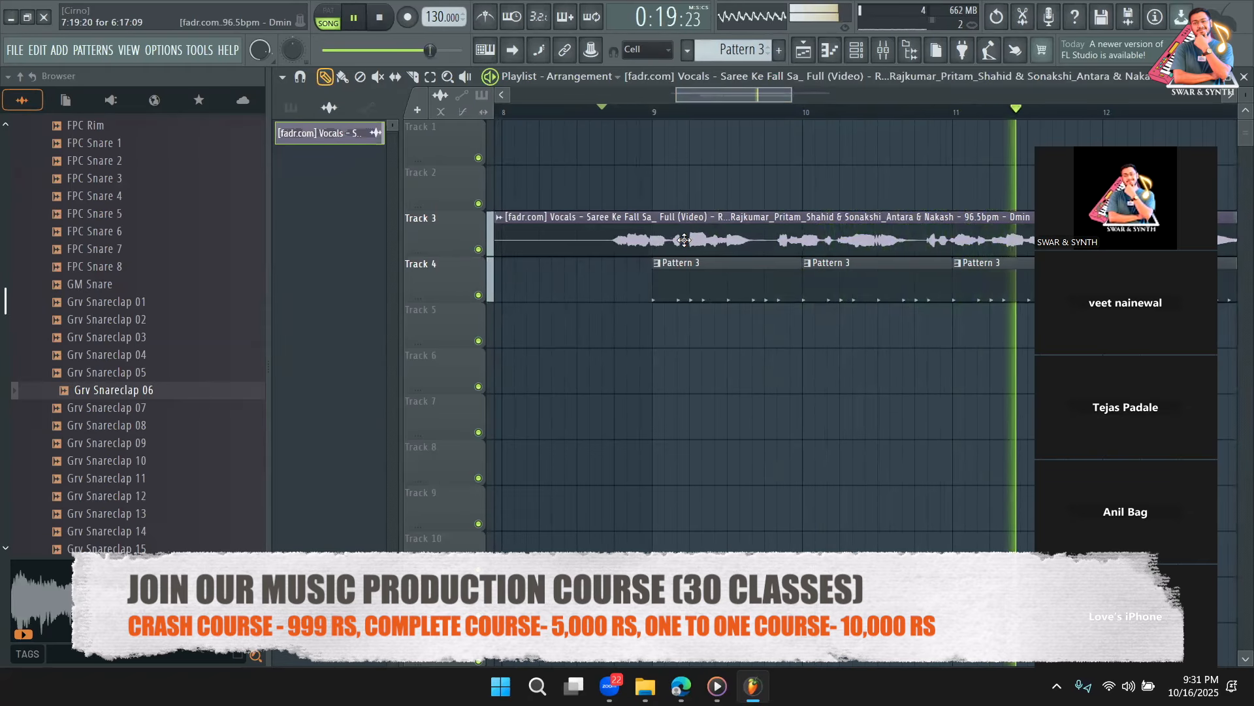
{"action": "left_click_drag", "start_coordinate": [788, 92], "coordinate": [879, 93]}
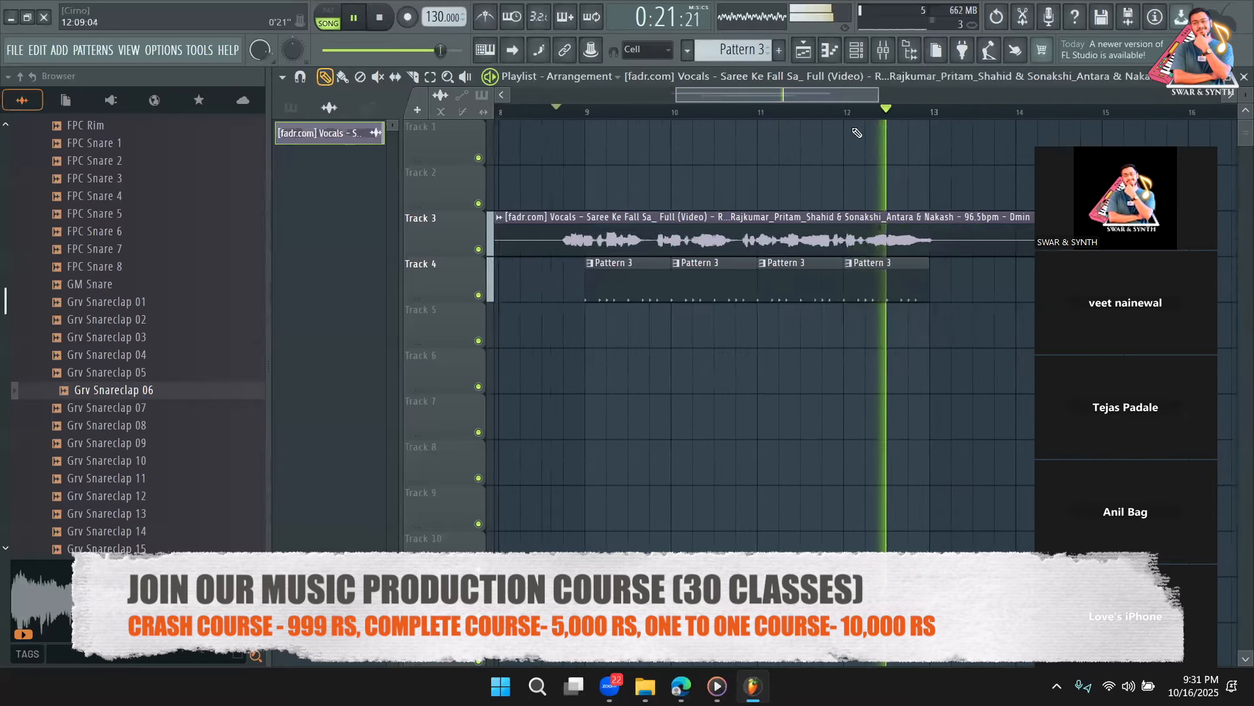
{"action": "key", "text": "space"}
Add FPC Egg 1 from the Percussion pack as a new channel with hits on steps 1, 7, 13 and 19
{"action": "double_click", "coordinate": [638, 282]}
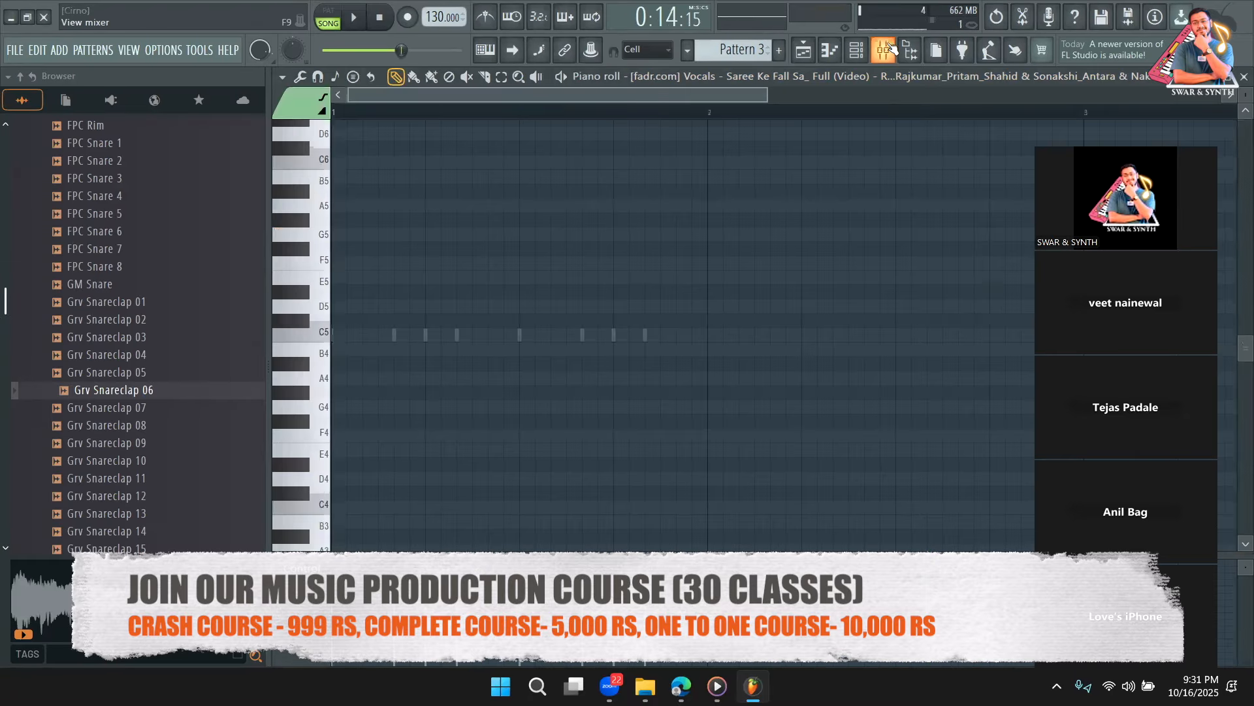
{"action": "left_click", "coordinate": [386, 130]}
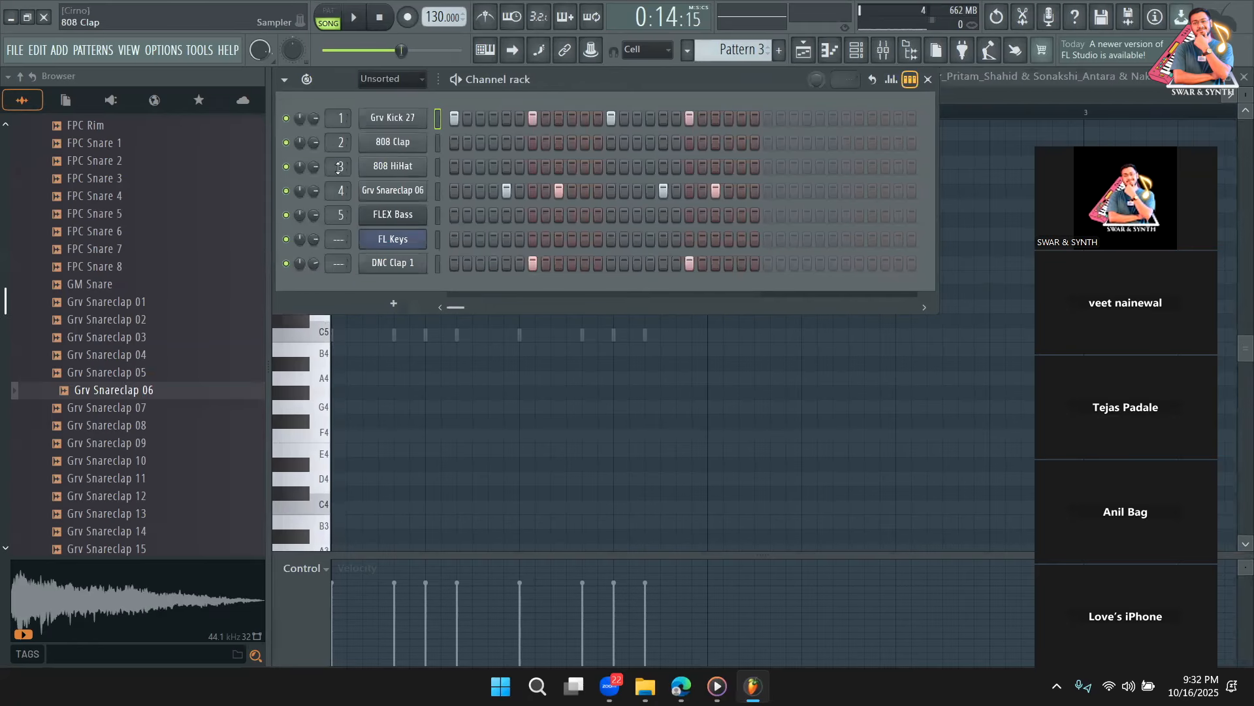
{"action": "scroll", "coordinate": [150, 321], "scroll_direction": "up", "scroll_amount": 10}
{"action": "left_click", "coordinate": [141, 318]}
{"action": "left_click", "coordinate": [126, 287]}
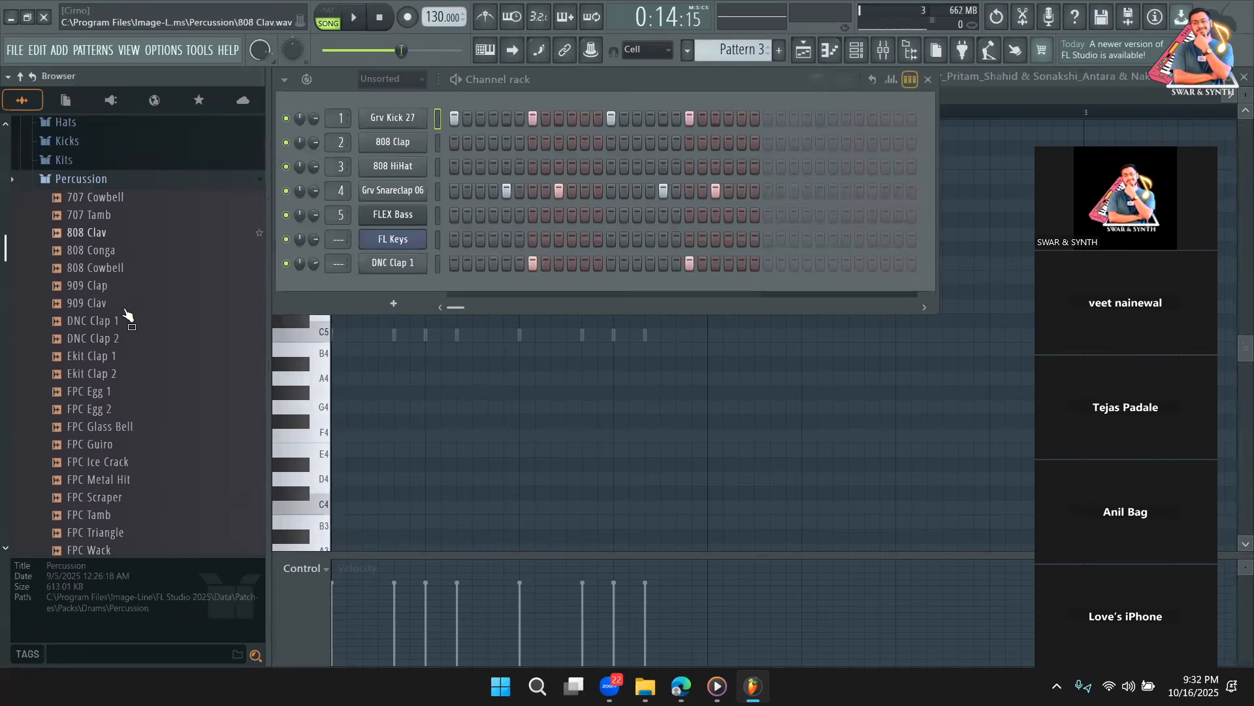
{"action": "left_click", "coordinate": [121, 281]}
{"action": "left_click", "coordinate": [121, 334]}
{"action": "left_click", "coordinate": [118, 387]}
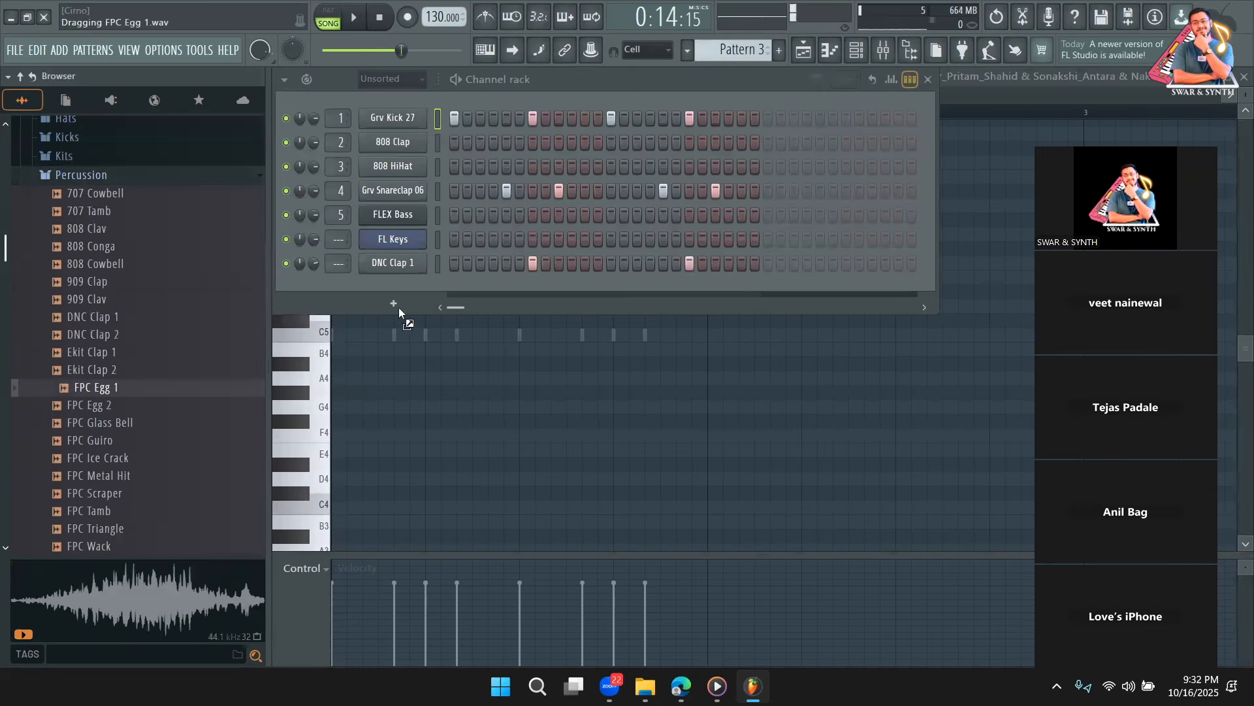
{"action": "left_click_drag", "start_coordinate": [398, 307], "coordinate": [457, 294]}
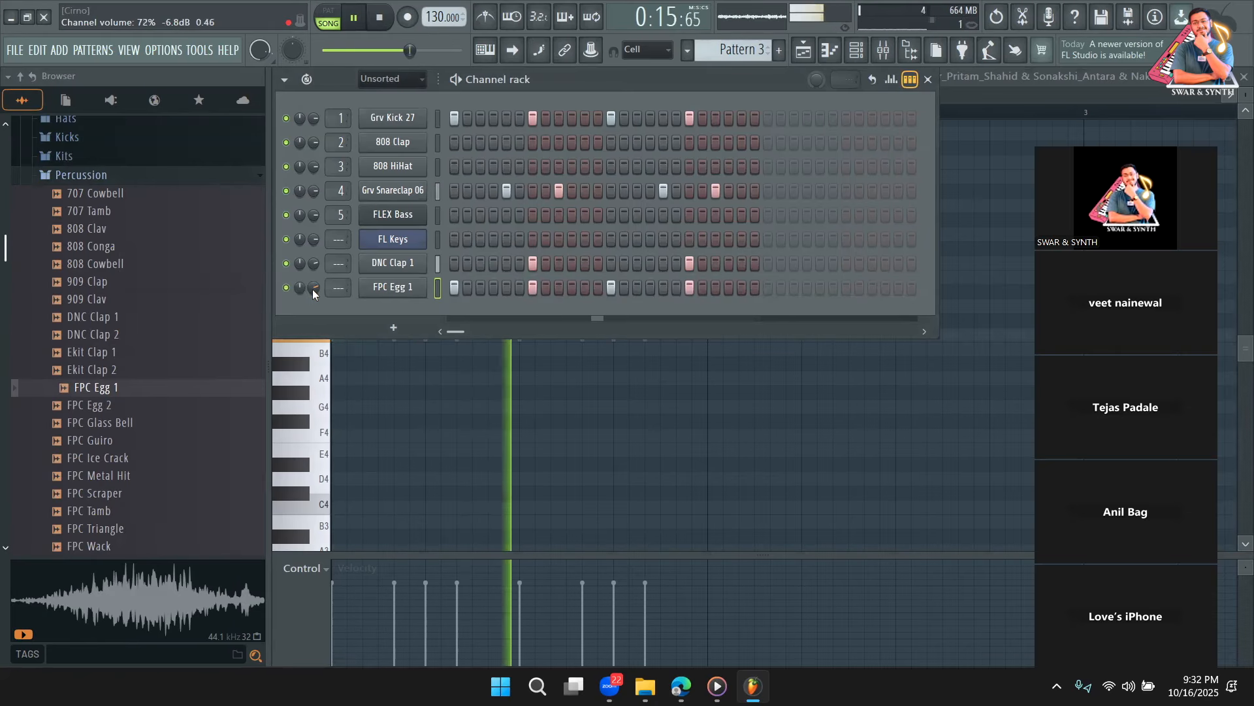
Set the Grv Snareclap 06 channel volume to 69% and check the drums against the vocals
{"action": "key", "text": "space"}
{"action": "left_click_drag", "start_coordinate": [314, 190], "coordinate": [312, 187]}
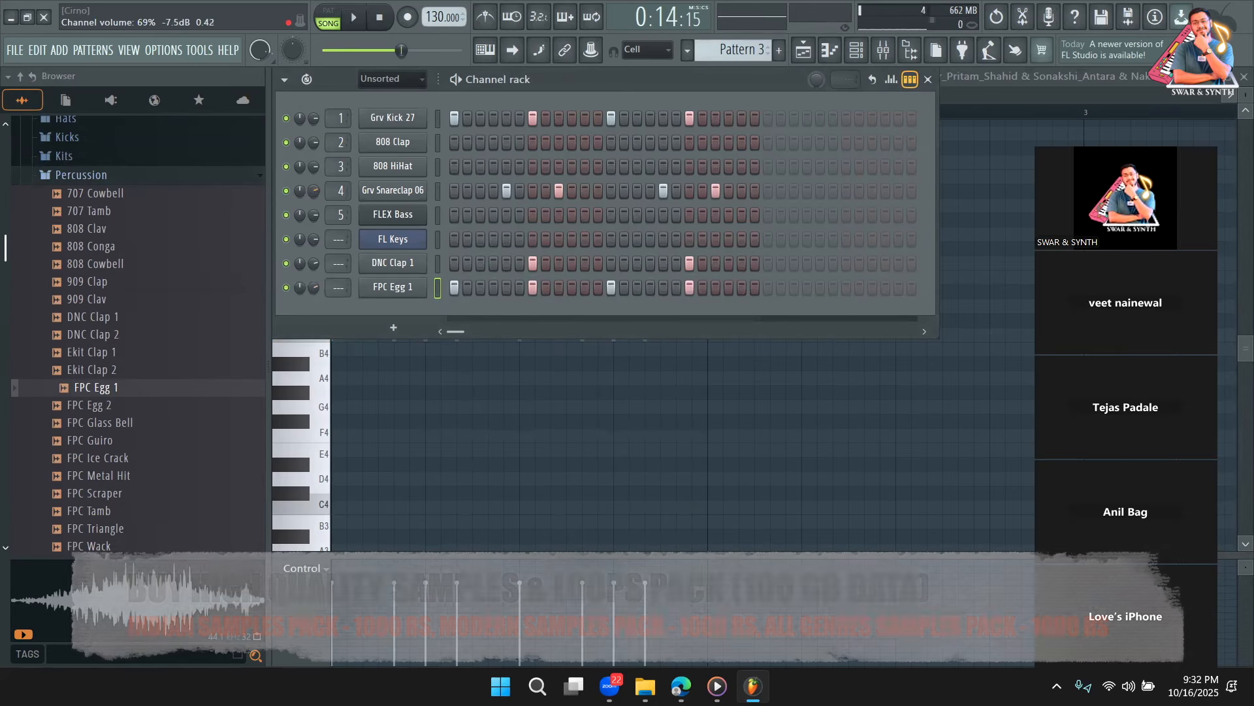
{"action": "key", "text": "space"}
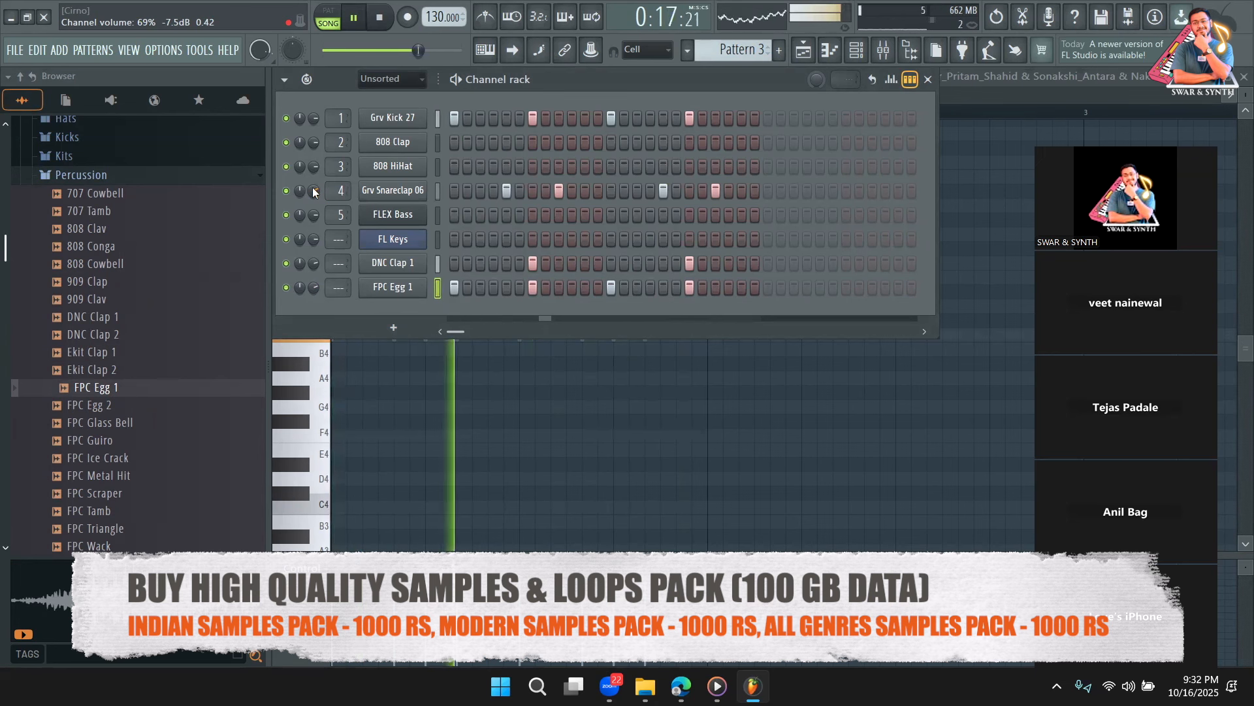
{"action": "key", "text": "space"}
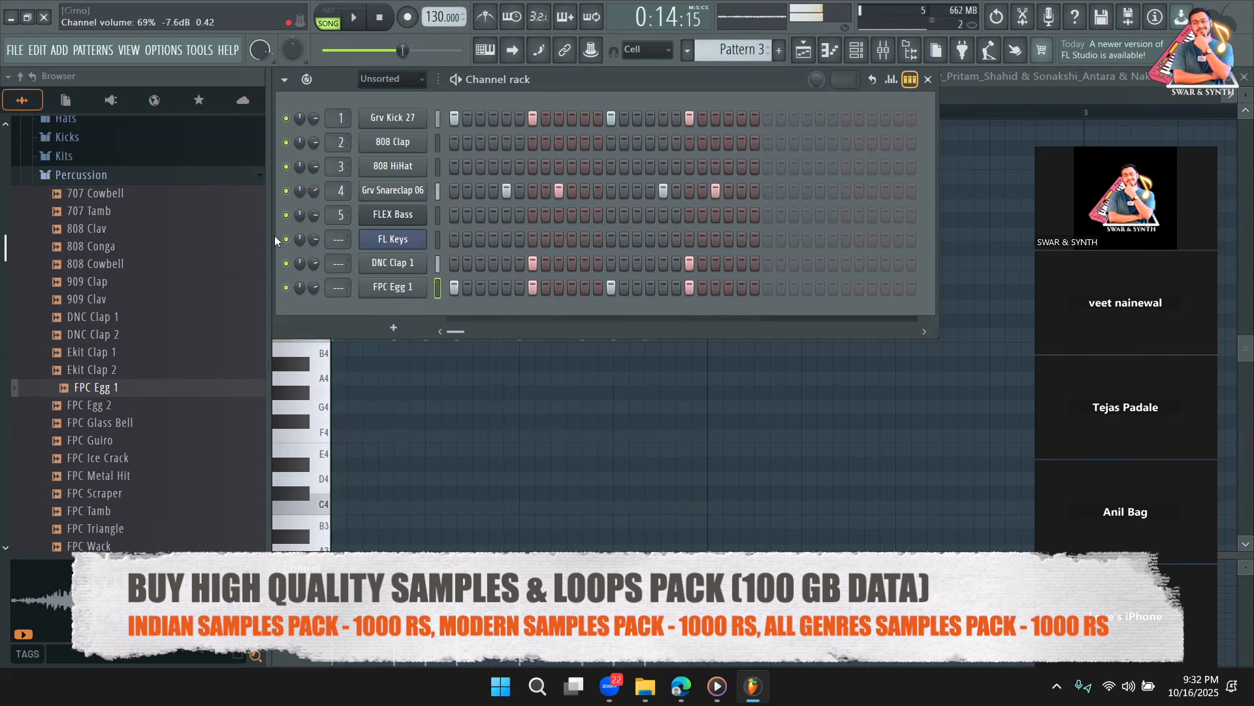
Add FPC Metal Hit as a new channel with hits on steps 7 and 19, and set its volume to 64%
{"action": "scroll", "coordinate": [130, 294], "scroll_direction": "down", "scroll_amount": 4}
{"action": "left_click", "coordinate": [124, 264]}
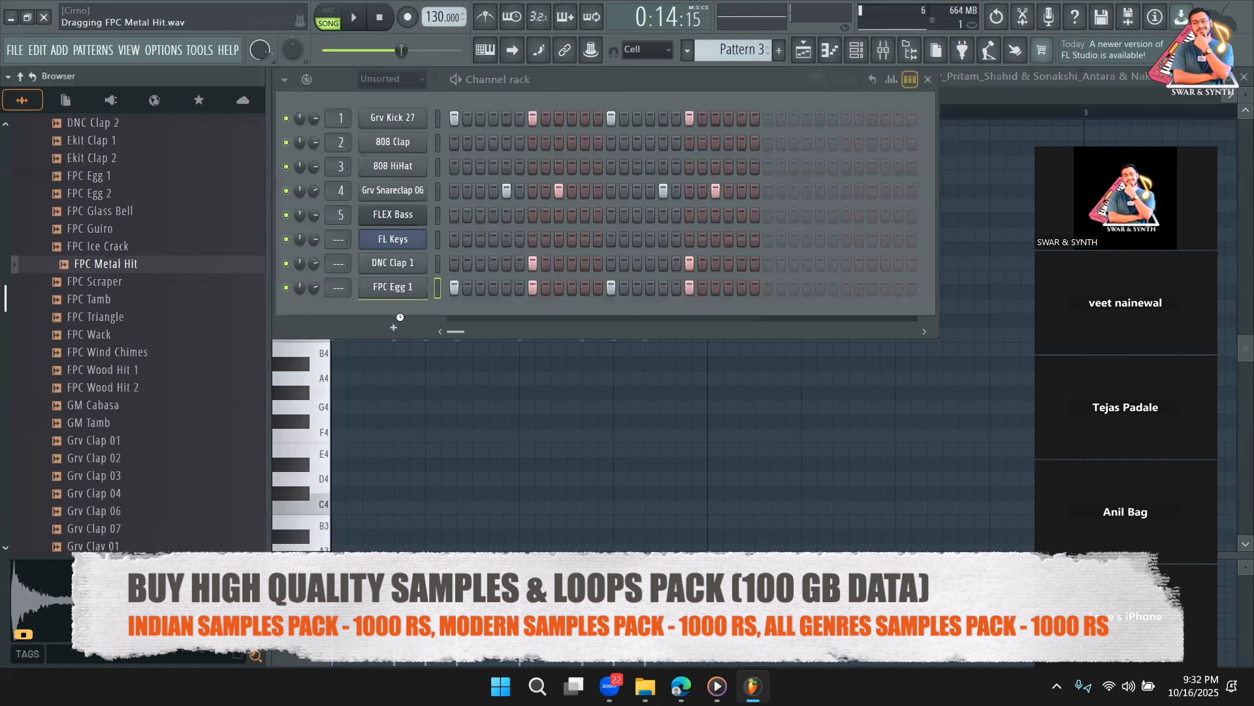
{"action": "left_click_drag", "start_coordinate": [399, 317], "coordinate": [400, 320]}
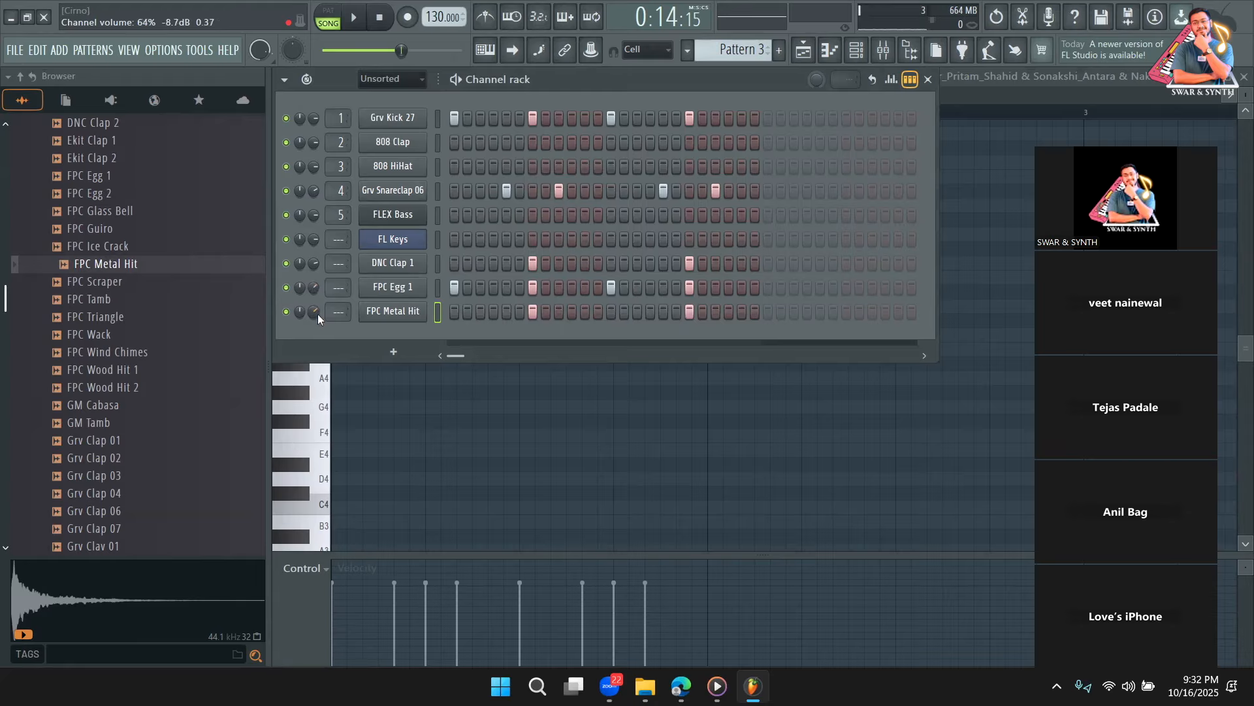
{"action": "key", "text": "space"}
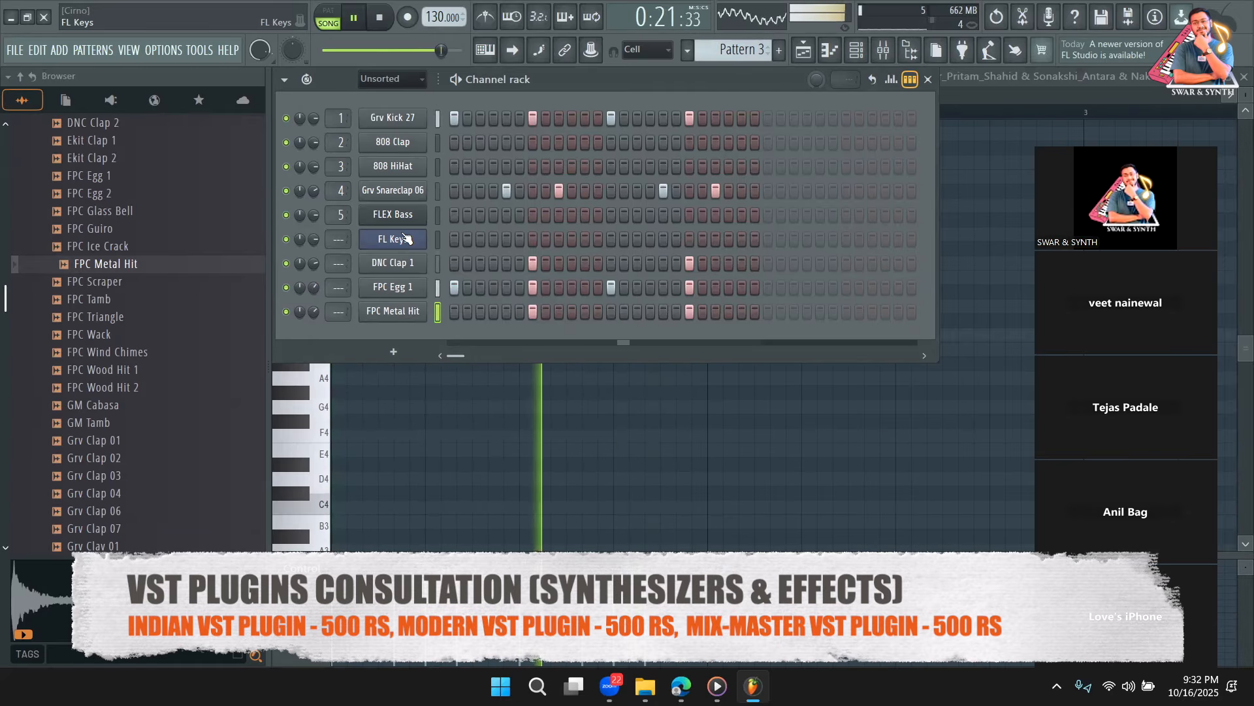
Replace the 808 Clap sample on channel 2 with DNC Clap 1 from the Percussion pack
{"action": "scroll", "coordinate": [120, 251], "scroll_direction": "up", "scroll_amount": 4}
{"action": "left_click", "coordinate": [126, 177]}
{"action": "scroll", "coordinate": [98, 241], "scroll_direction": "up", "scroll_amount": 4}
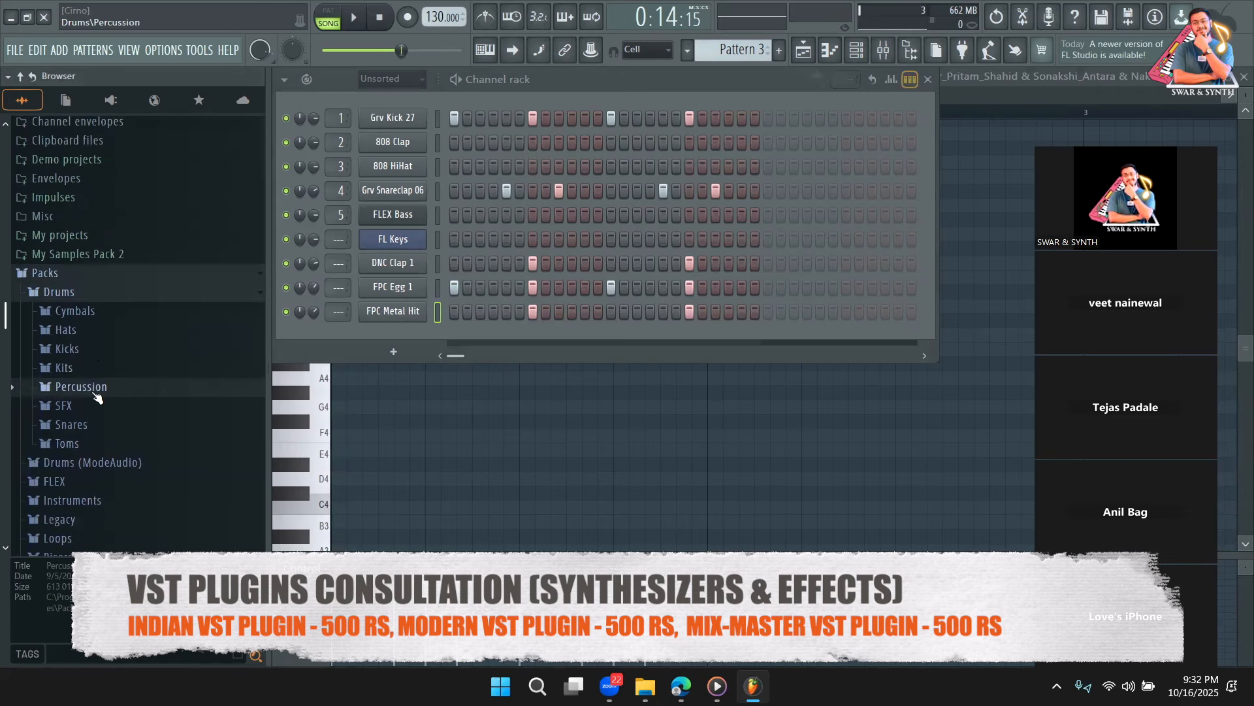
{"action": "left_click", "coordinate": [94, 392]}
{"action": "scroll", "coordinate": [108, 337], "scroll_direction": "down", "scroll_amount": 2}
{"action": "left_click", "coordinate": [110, 335]}
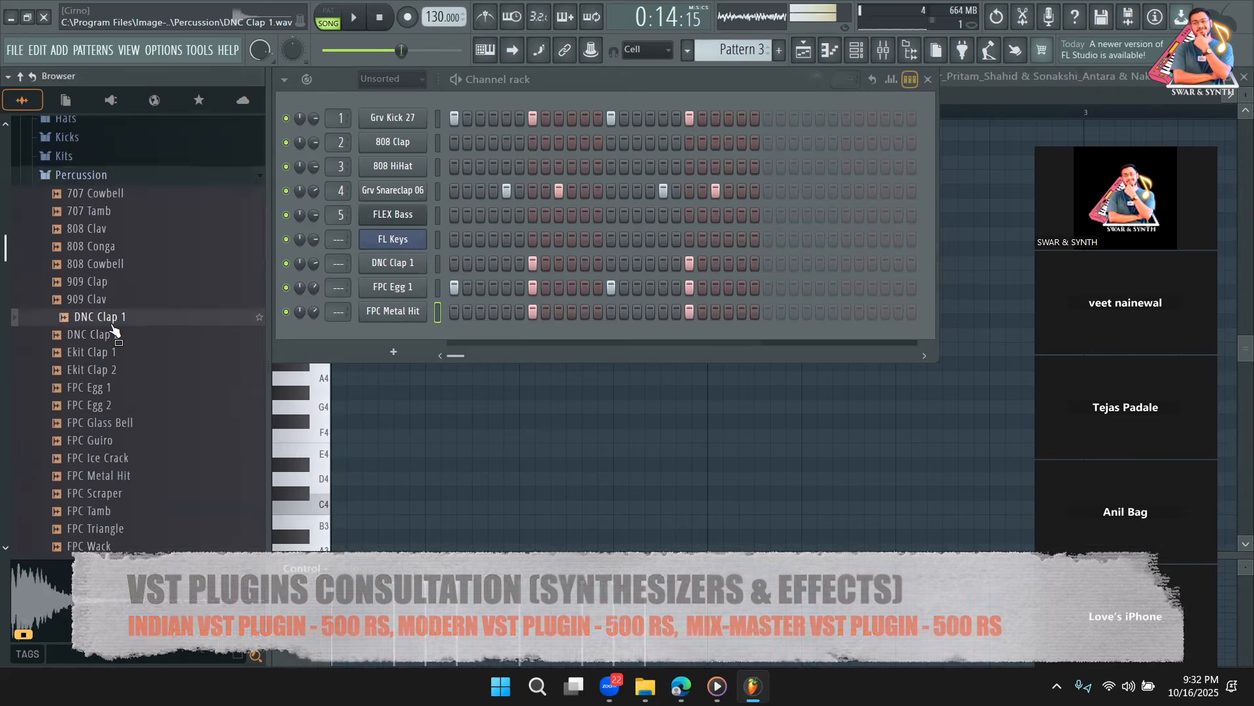
{"action": "left_click_drag", "start_coordinate": [104, 318], "coordinate": [256, 342]}
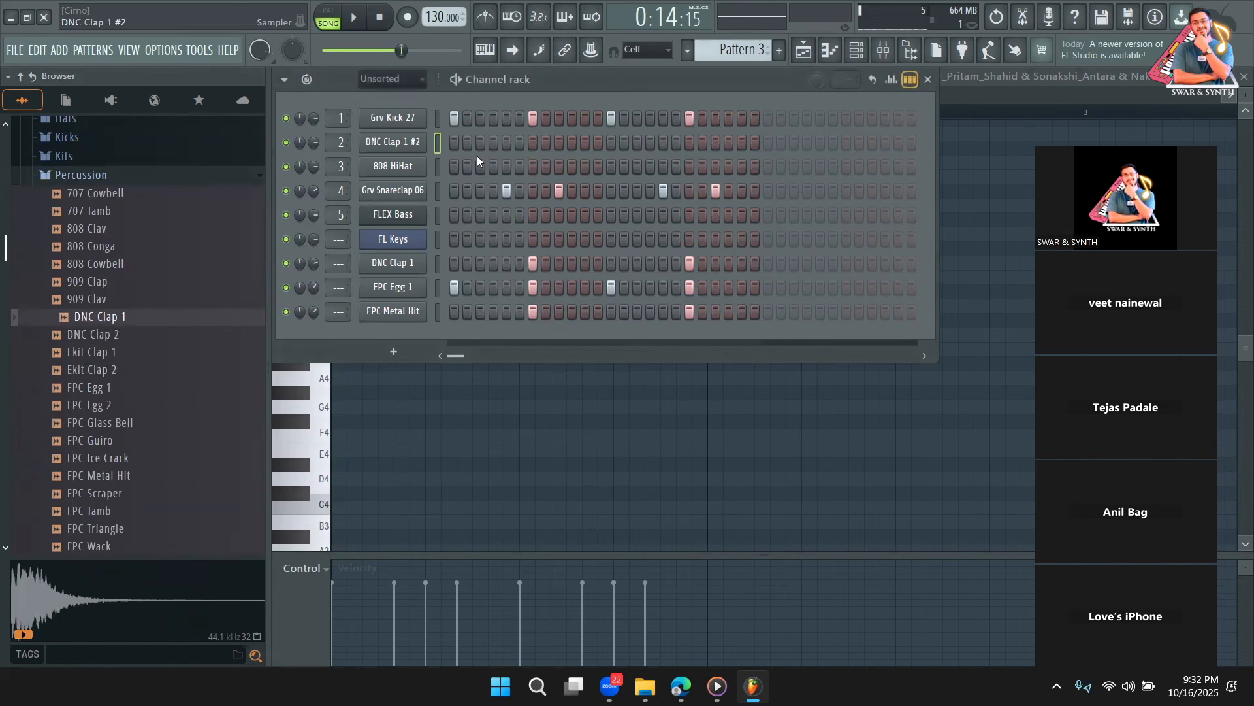
Place claps on steps 7 and 19 of channel 2 and lower its volume while playing the song
{"action": "key", "text": "space"}
{"action": "left_click", "coordinate": [531, 142]}
{"action": "left_click", "coordinate": [689, 143]}
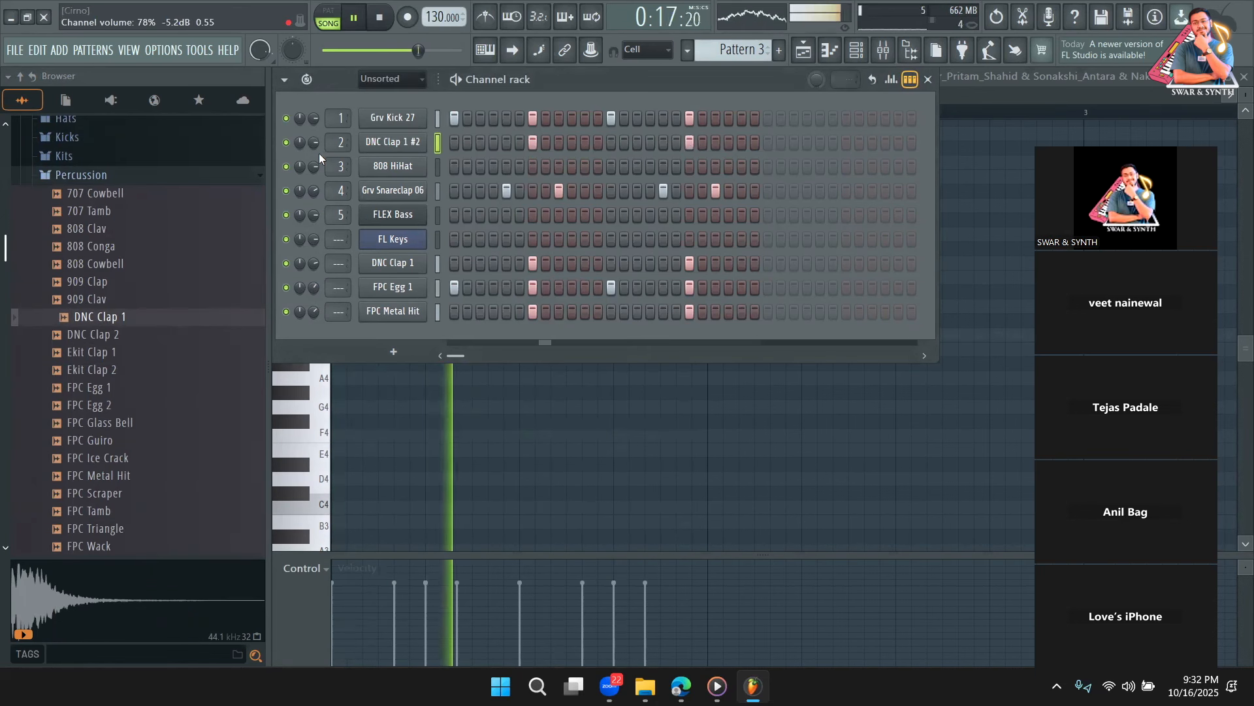
{"action": "left_click_drag", "start_coordinate": [315, 142], "coordinate": [315, 154]}
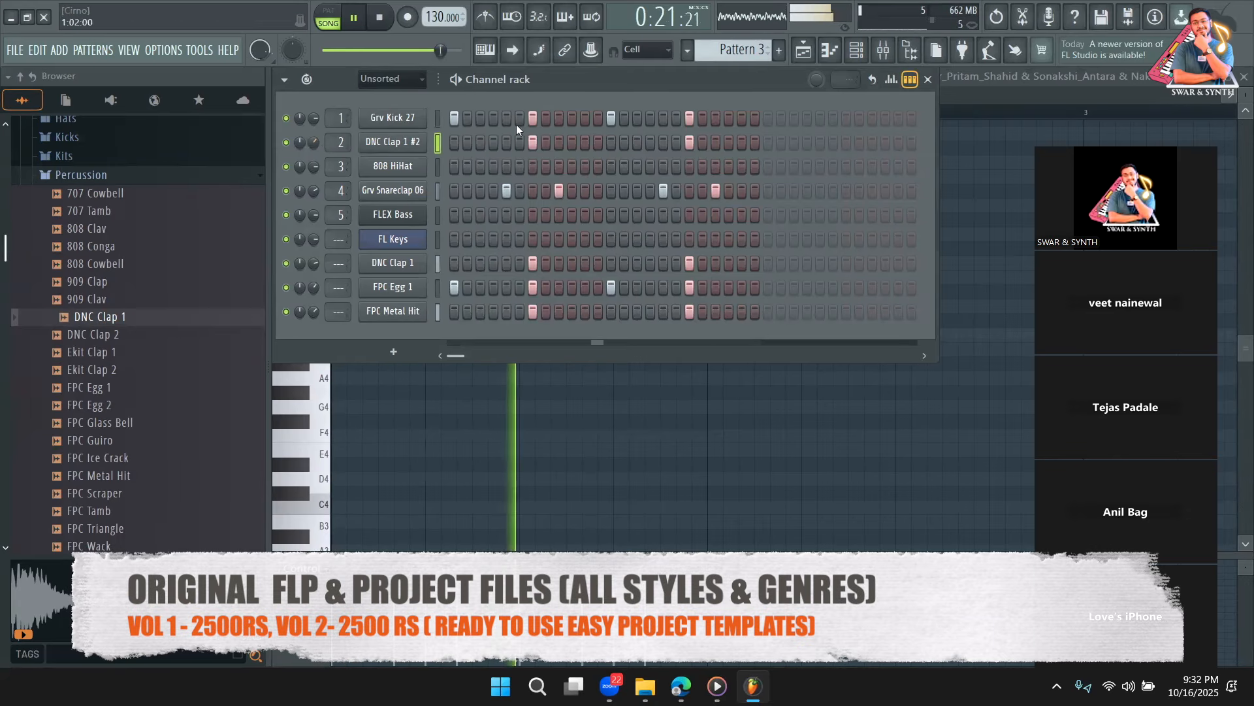
{"action": "left_click", "coordinate": [828, 53]}
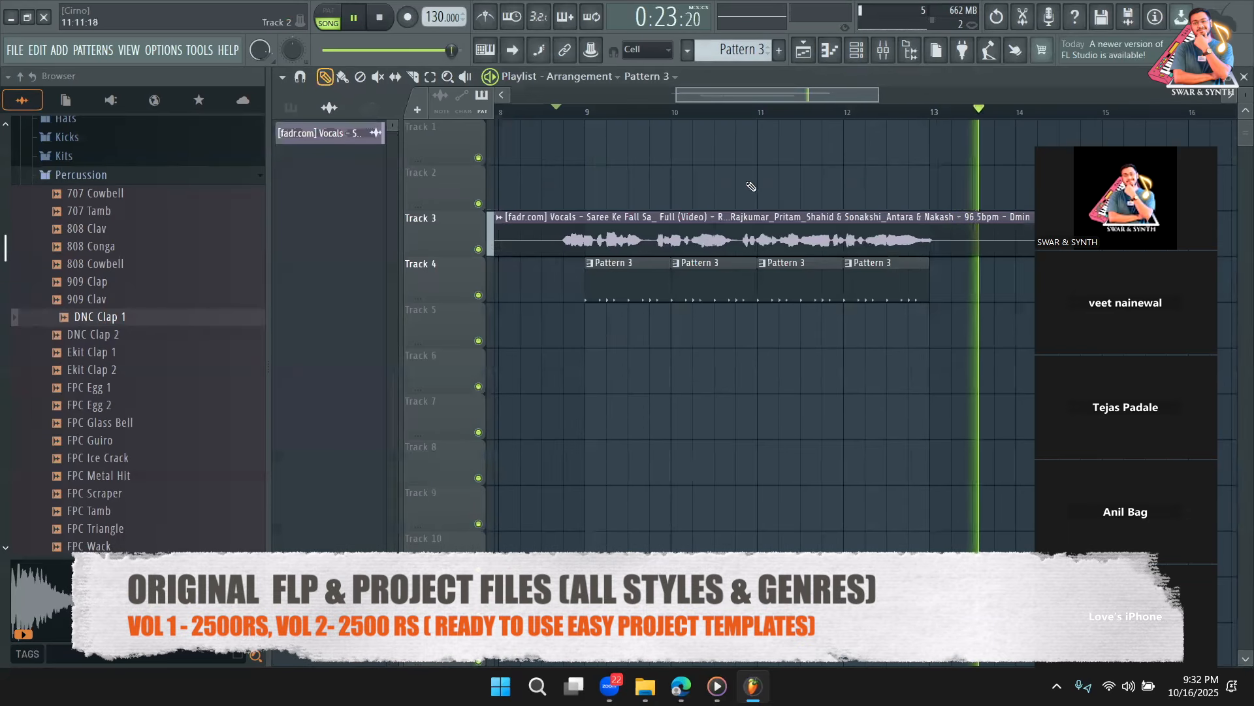
{"action": "key", "text": "space"}
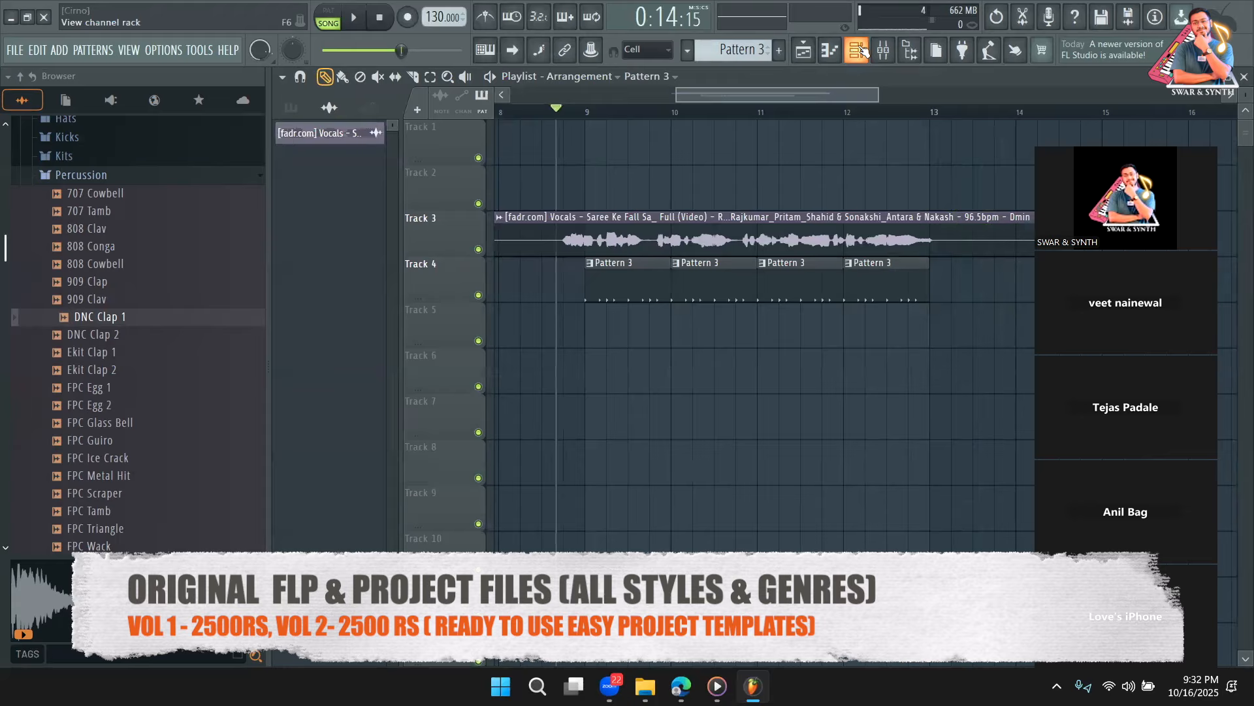
Switch to Pattern 1, place its clip on Track 5 at bar 9 and extend it towards bar 13
{"action": "left_click", "coordinate": [861, 52]}
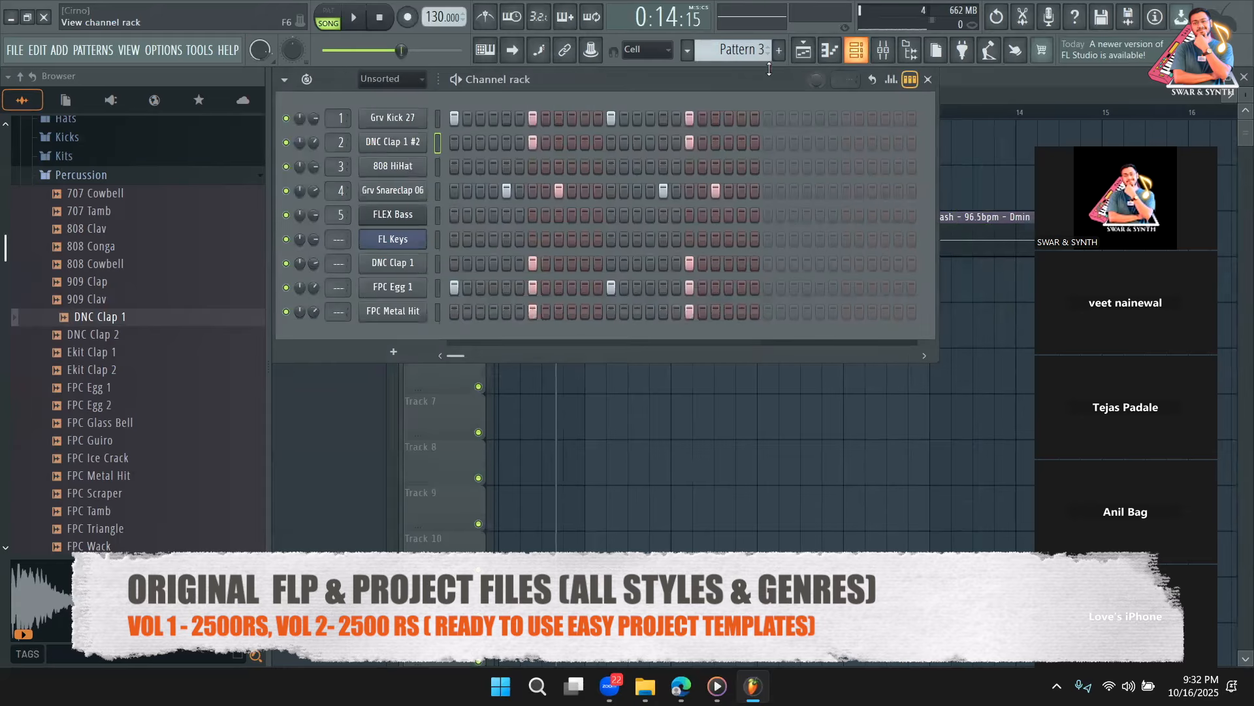
{"action": "scroll", "coordinate": [745, 58], "scroll_direction": "up", "scroll_amount": 2}
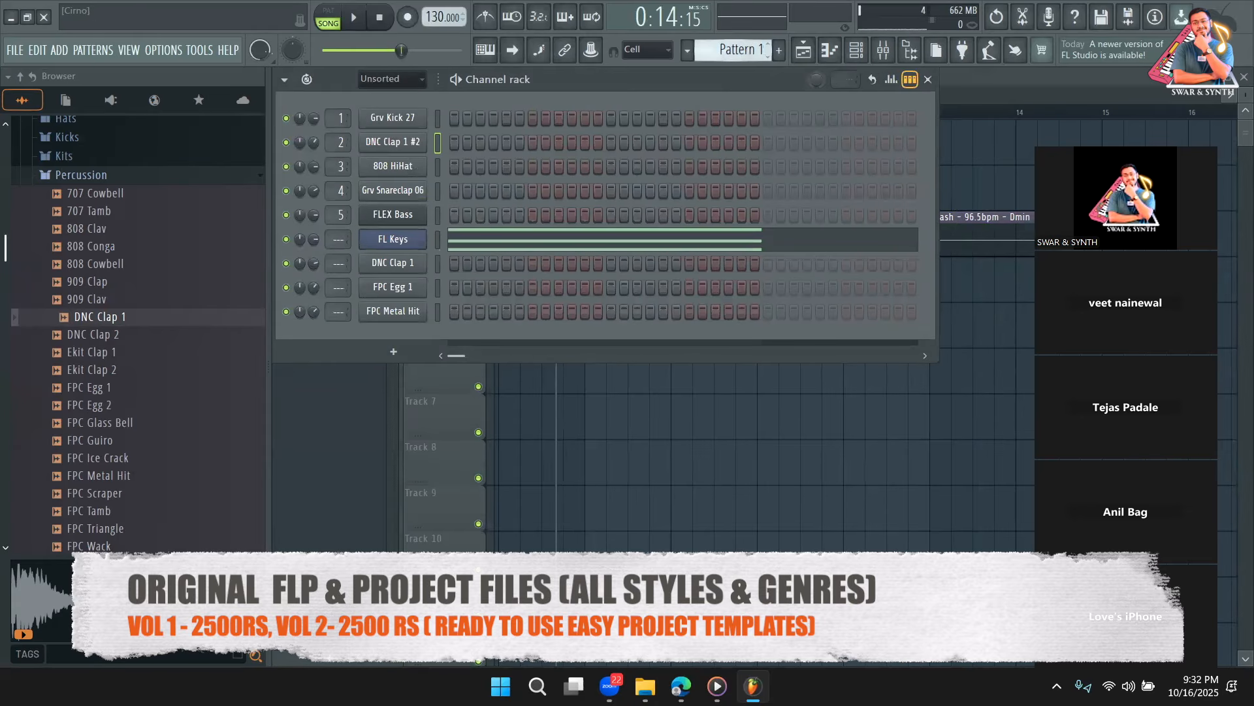
{"action": "left_click", "coordinate": [431, 461]}
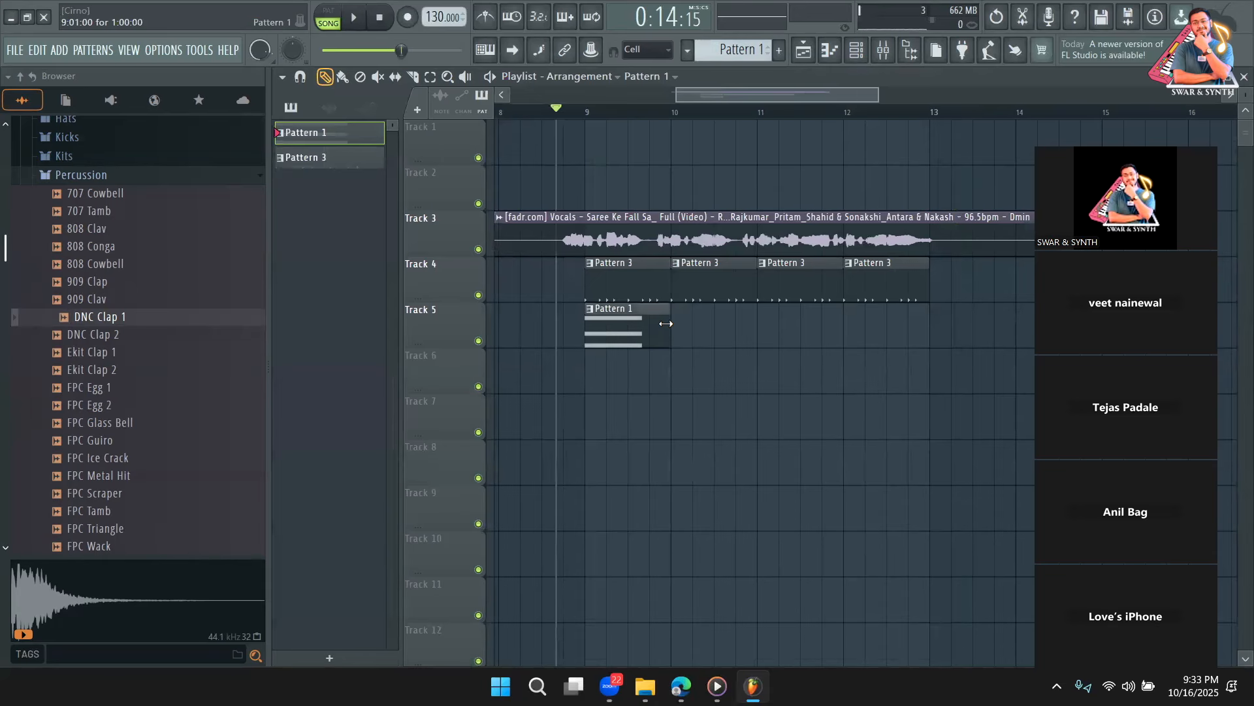
{"action": "left_click_drag", "start_coordinate": [668, 327], "coordinate": [902, 328]}
Stretch the F4, G#4 and C5 chord notes in Pattern 1's FL Keys piano roll to one full bar
{"action": "double_click", "coordinate": [739, 332]}
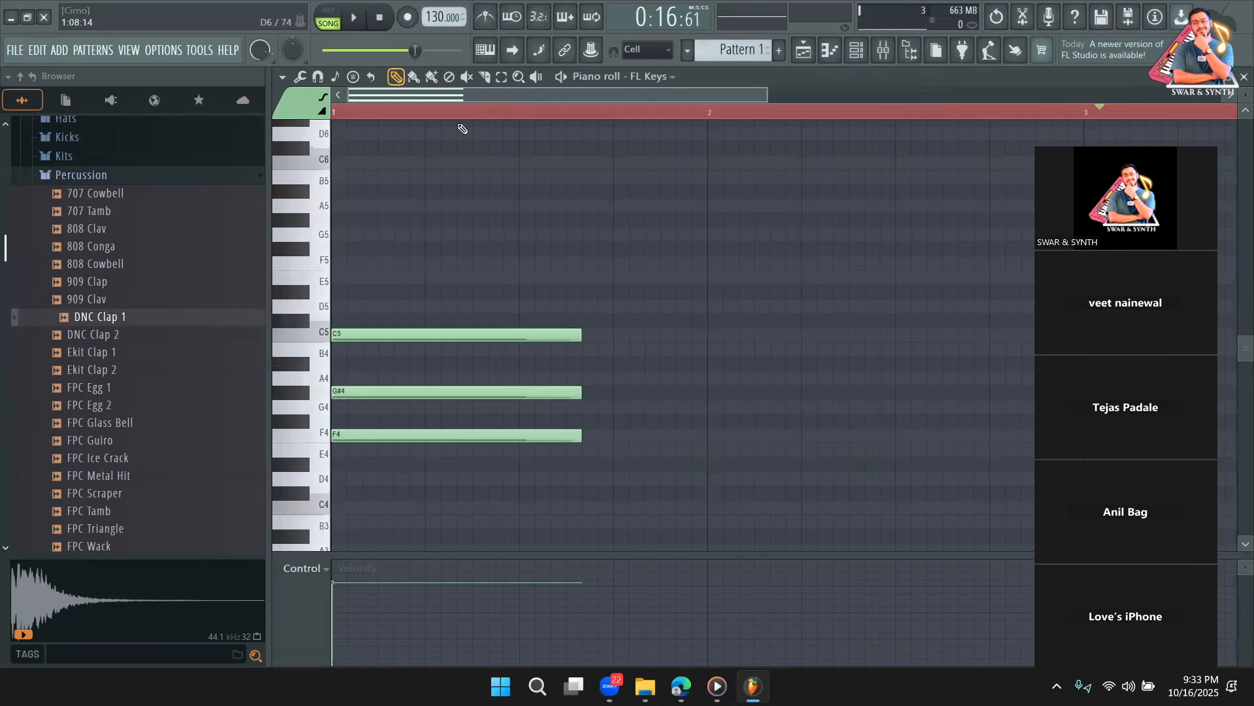
{"action": "key", "text": "ctrl+a"}
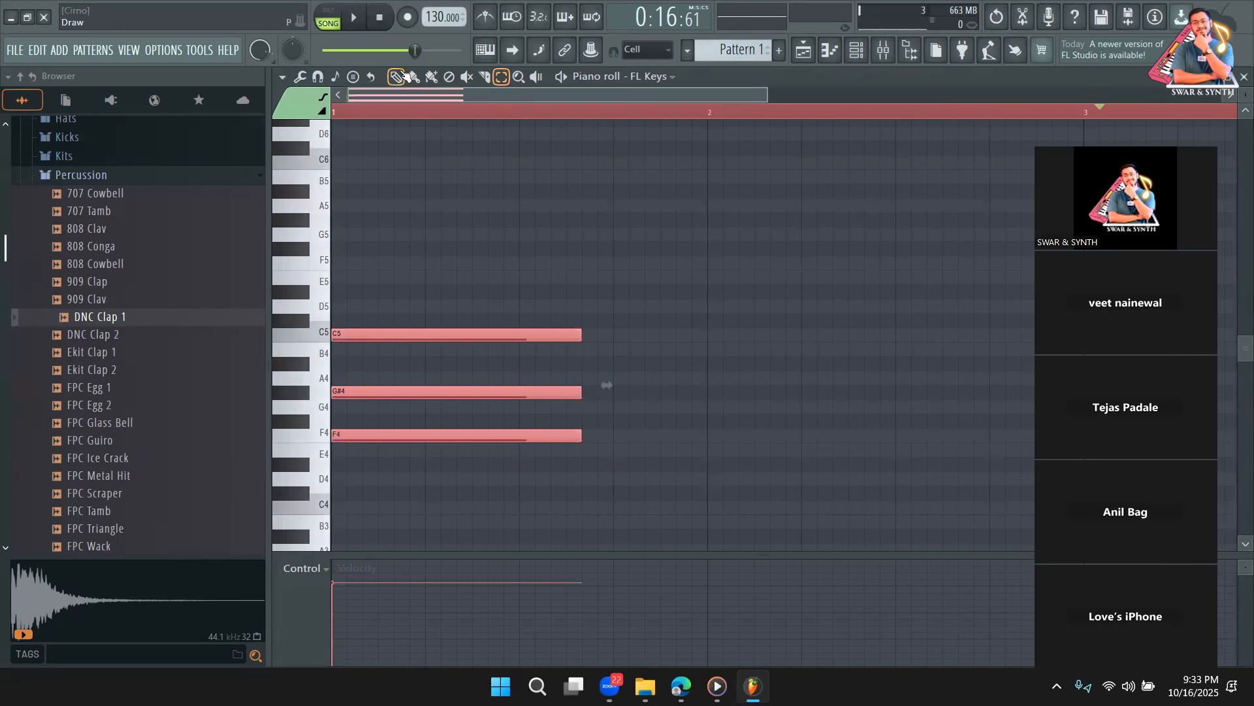
{"action": "left_click_drag", "start_coordinate": [578, 336], "coordinate": [713, 348]}
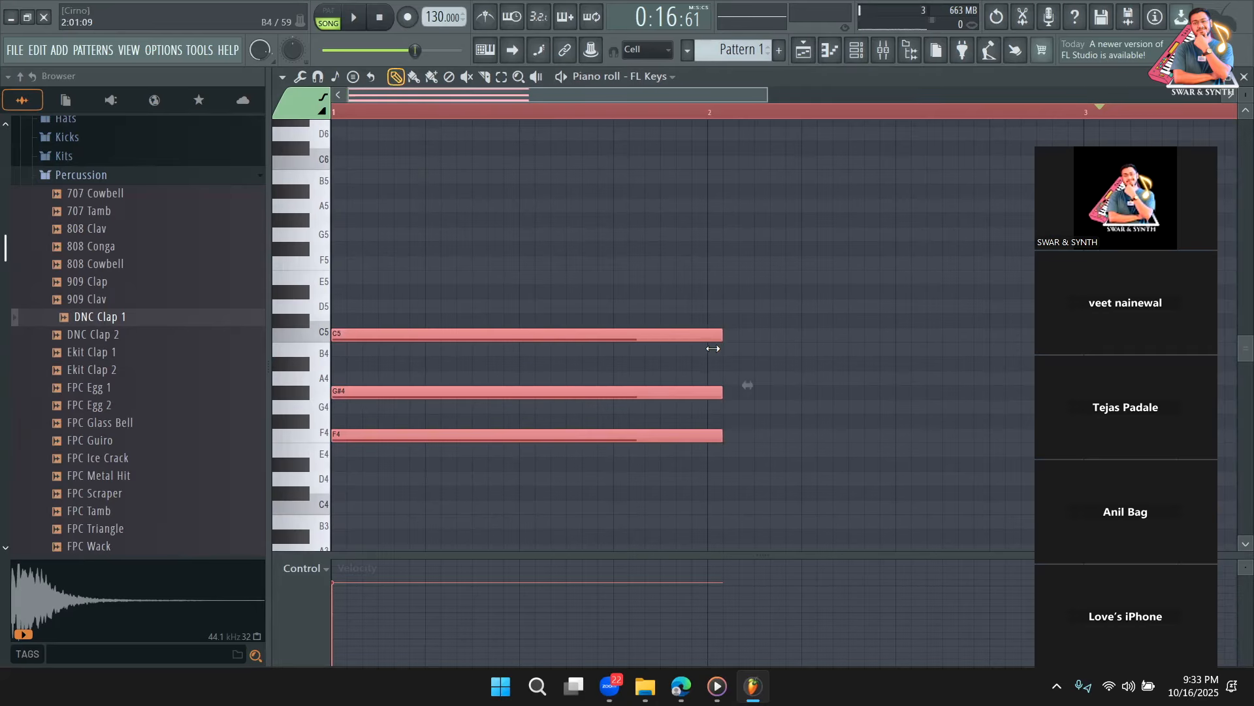
{"action": "key", "text": "space"}
{"action": "key", "text": "space"}
{"action": "left_click_drag", "start_coordinate": [767, 100], "coordinate": [883, 109]}
{"action": "left_click_drag", "start_coordinate": [467, 113], "coordinate": [308, 117]}
{"action": "key", "text": "space"}
{"action": "key", "text": "space"}
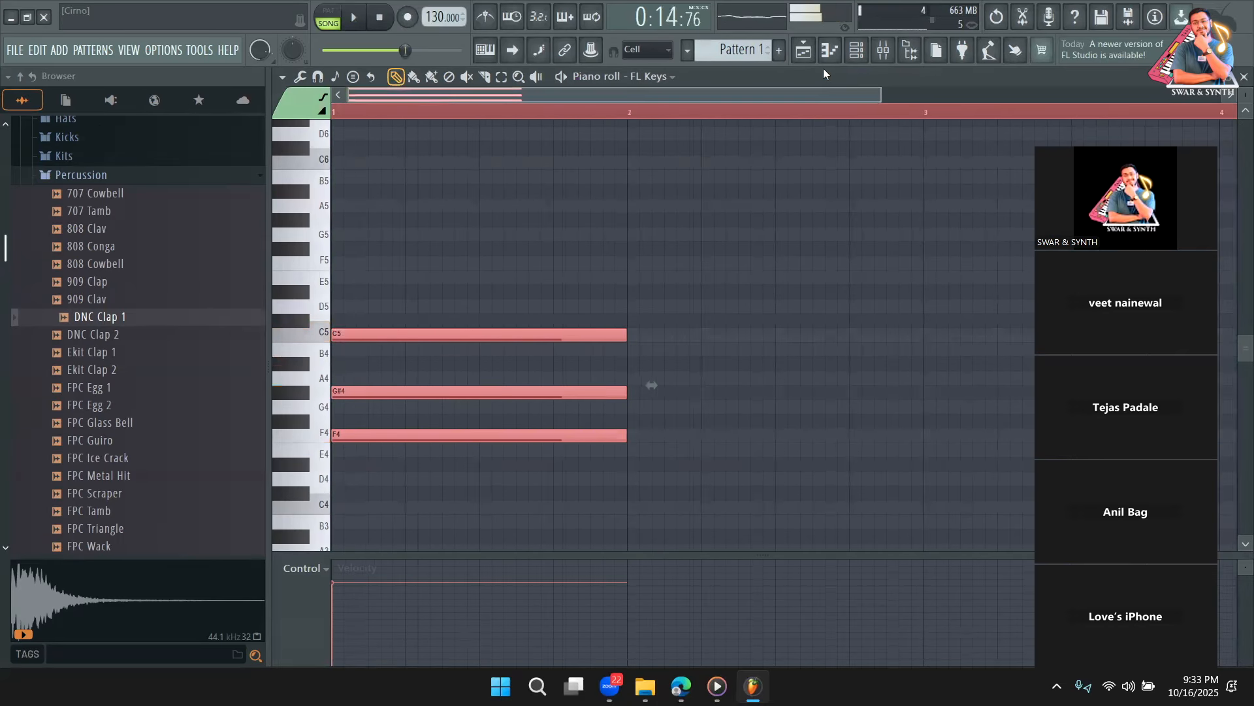
Switch to the browser and check the song's key on the fadr stems and Tunebat analyzer pages
{"action": "key", "text": "F5"}
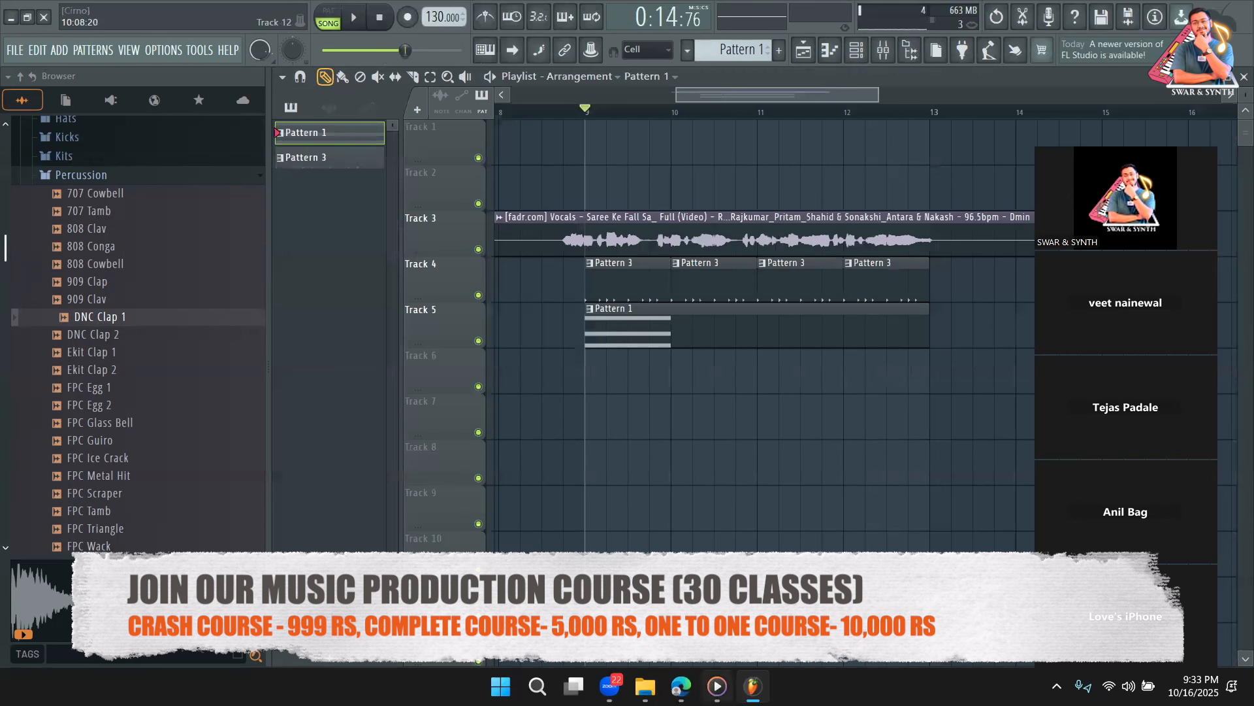
{"action": "left_click", "coordinate": [682, 686]}
{"action": "scroll", "coordinate": [539, 482], "scroll_direction": "up", "scroll_amount": 3}
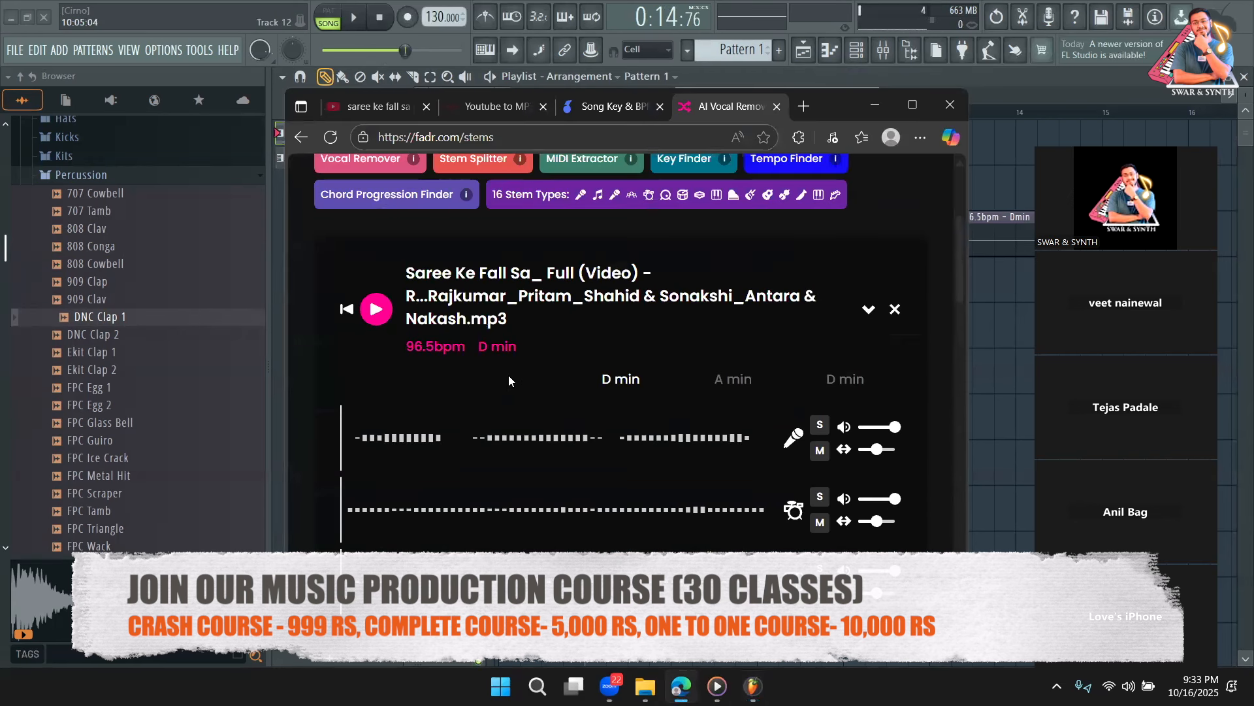
{"action": "left_click", "coordinate": [615, 107]}
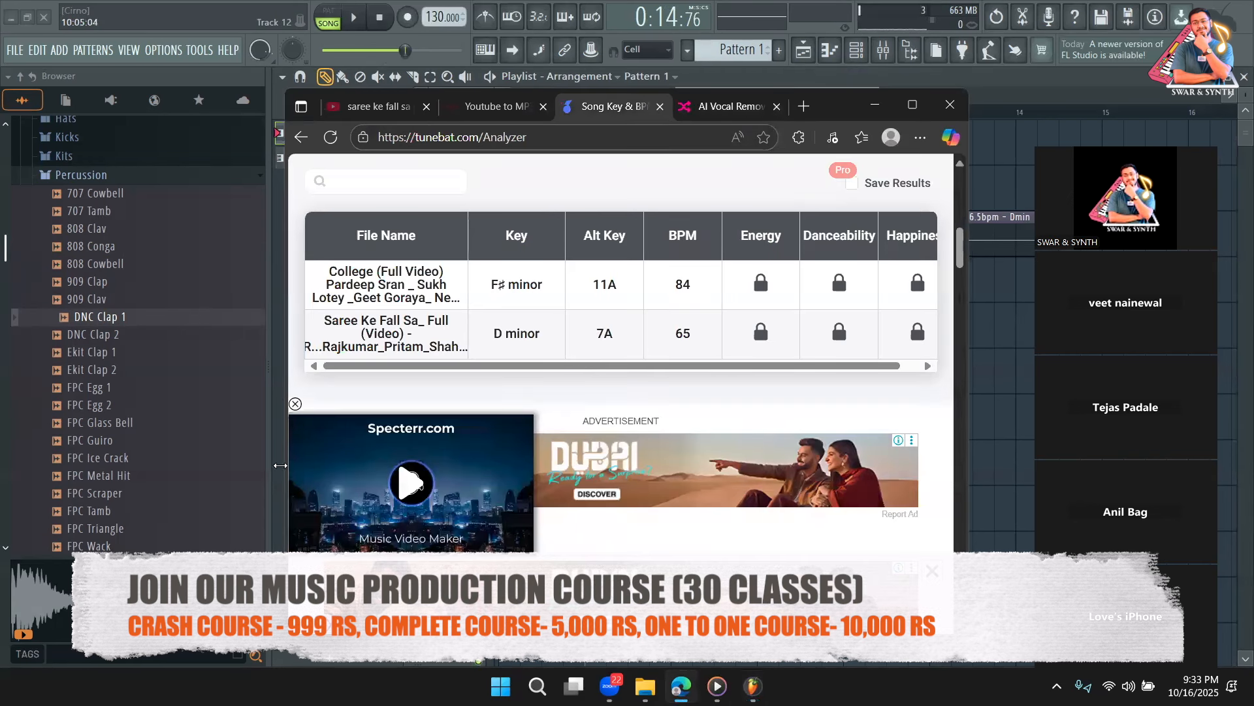
{"action": "left_click", "coordinate": [998, 93]}
Transpose the one-bar chord in Pattern 1 down to D4, F4 and A4, and play the song from bar 9
{"action": "double_click", "coordinate": [762, 304]}
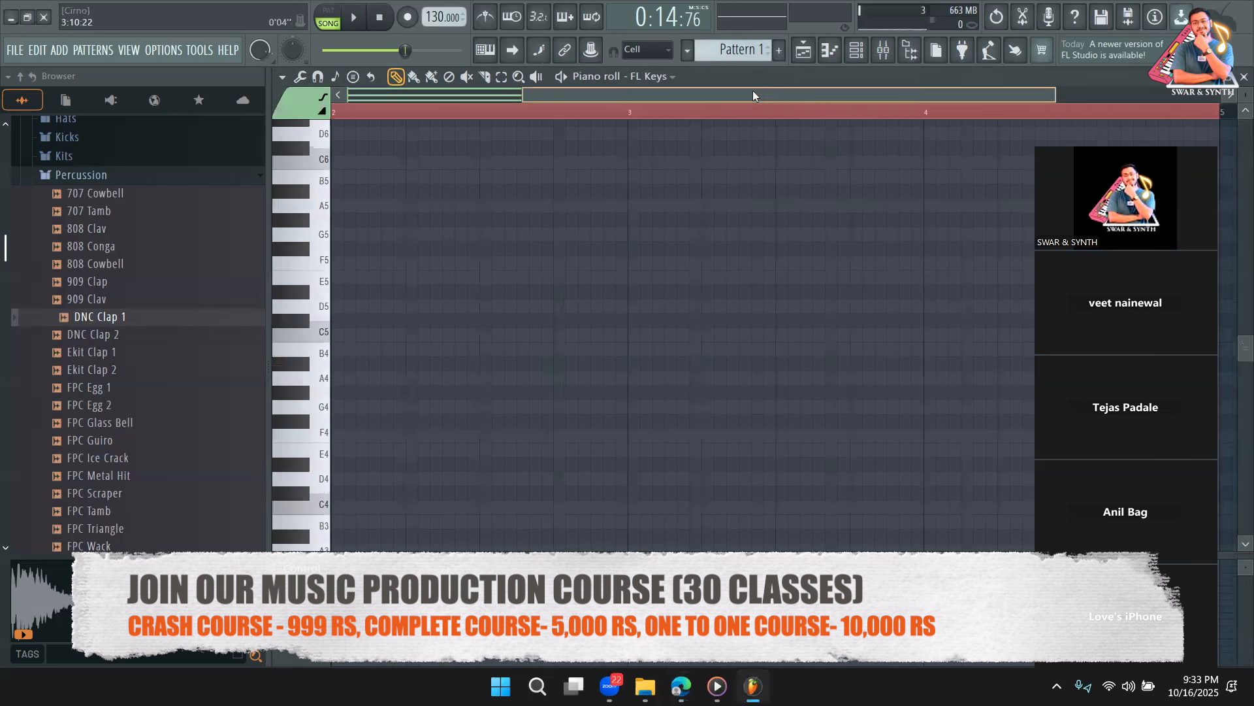
{"action": "left_click_drag", "start_coordinate": [753, 95], "coordinate": [562, 98]}
{"action": "left_click_drag", "start_coordinate": [429, 223], "coordinate": [409, 526]}
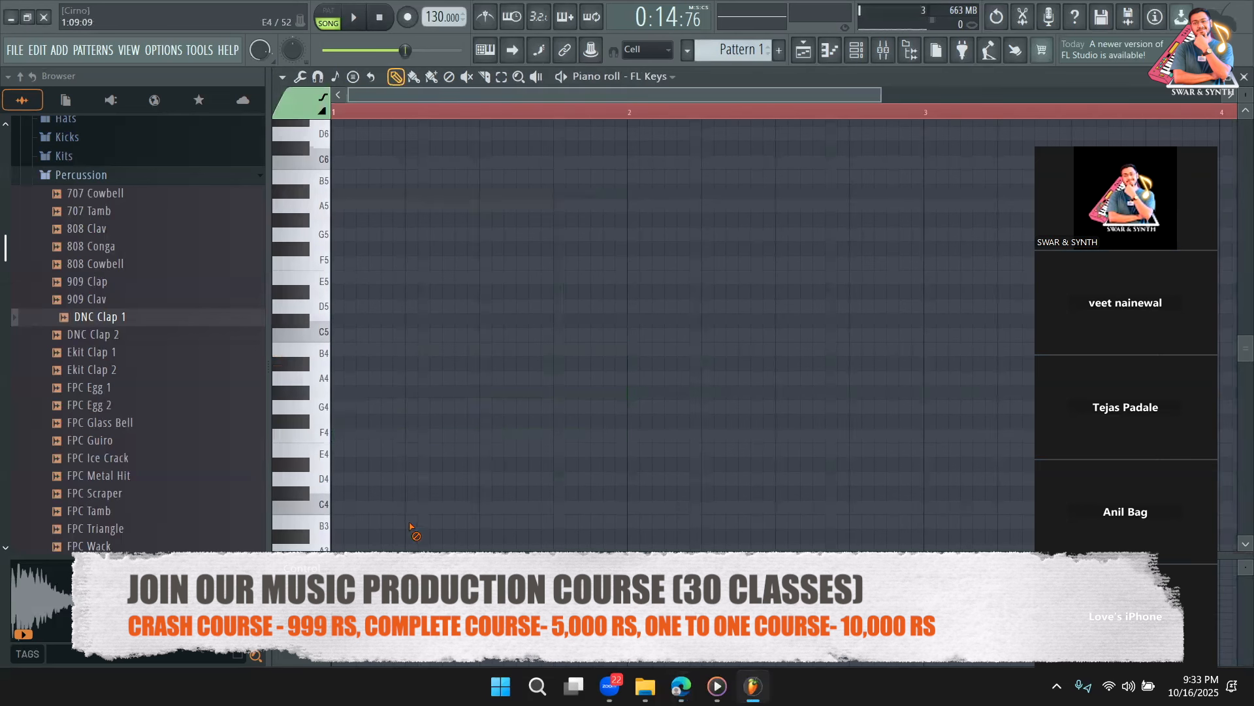
{"action": "left_click", "coordinate": [354, 77]}
{"action": "left_click", "coordinate": [366, 204]}
{"action": "scroll", "coordinate": [347, 411], "scroll_direction": "down", "scroll_amount": 1}
{"action": "left_click", "coordinate": [336, 432]}
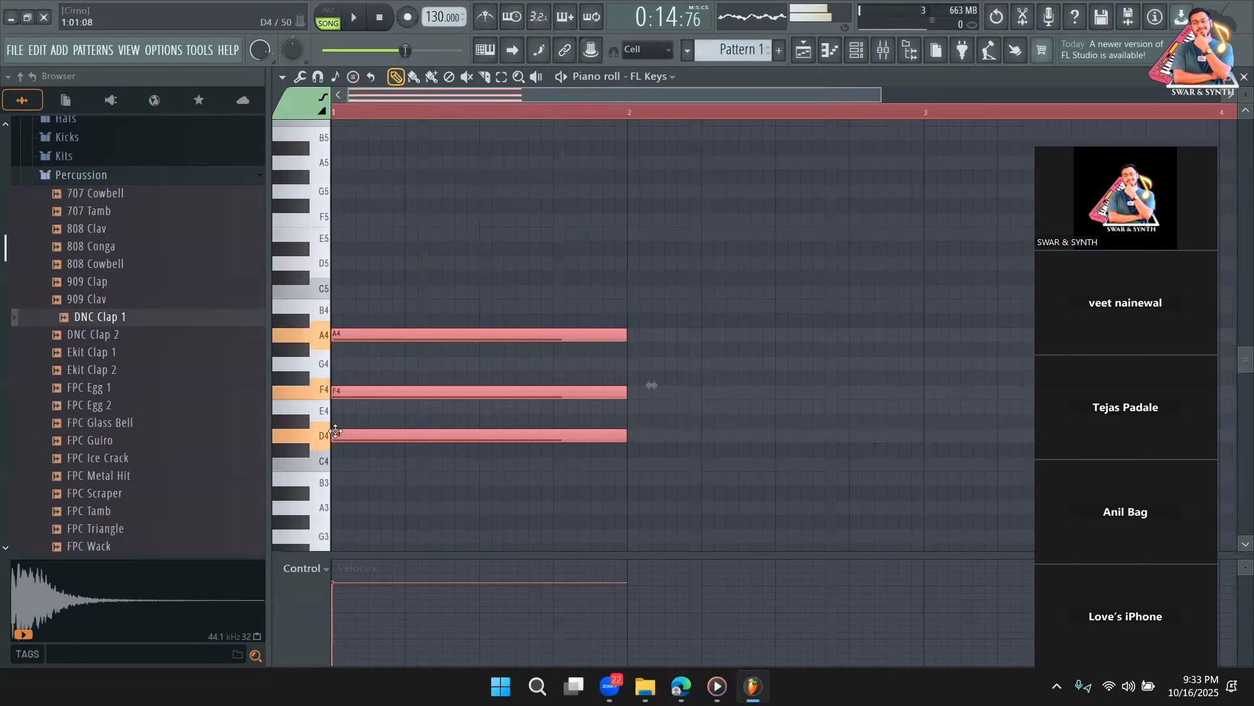
{"action": "left_click", "coordinate": [814, 51]}
{"action": "key", "text": "space"}
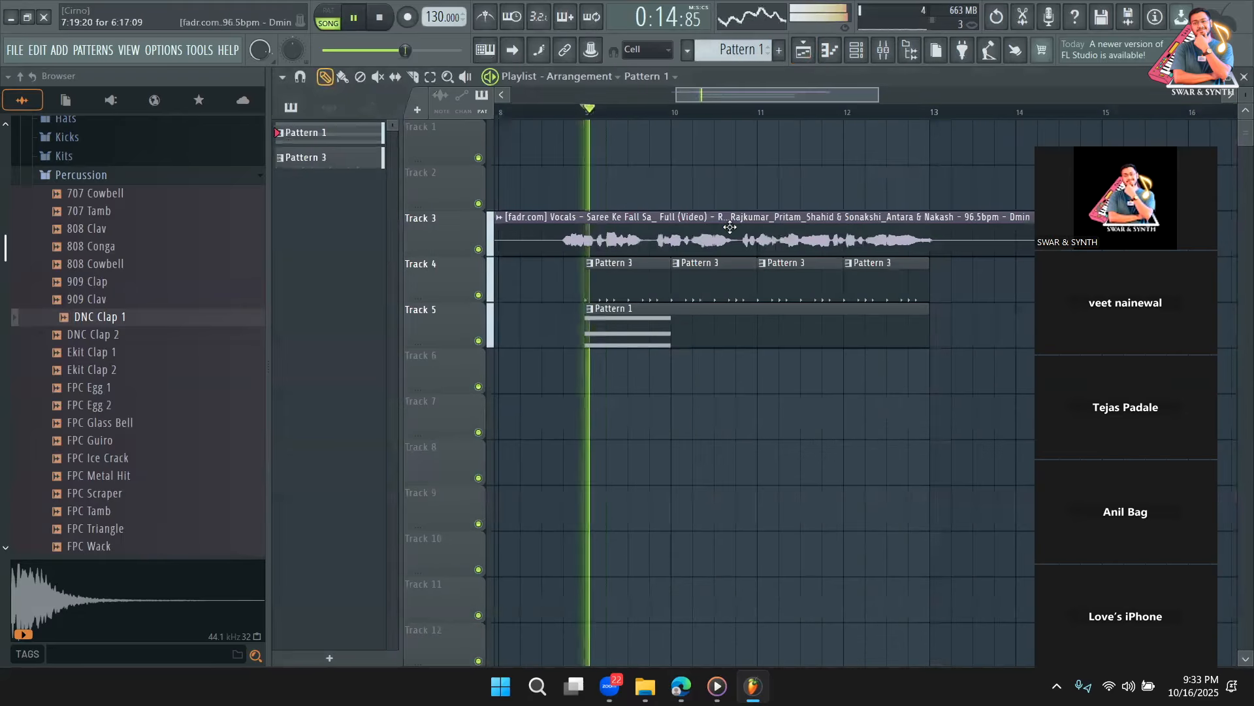
{"action": "key", "text": "space"}
Set the piano roll's snap scale to Minor Natural (Aeolian) with D as the root note
{"action": "double_click", "coordinate": [685, 334]}
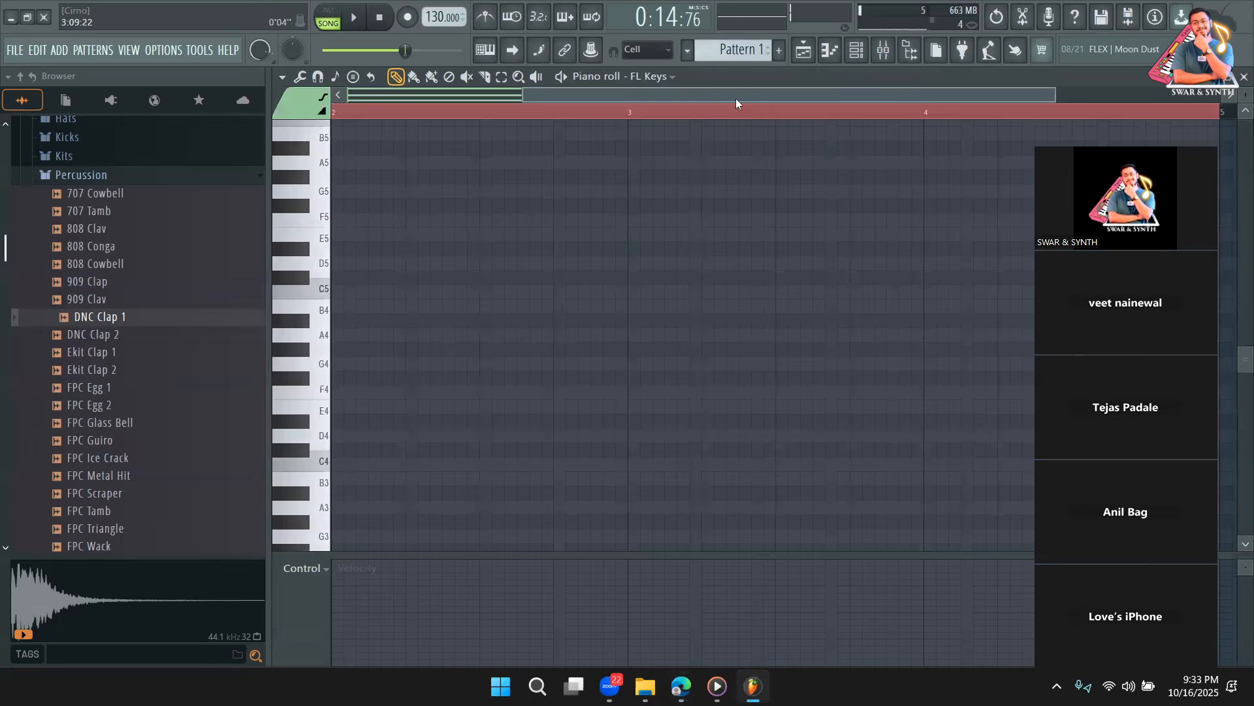
{"action": "left_click_drag", "start_coordinate": [713, 92], "coordinate": [36, 108]}
{"action": "key", "text": "ctrl+a"}
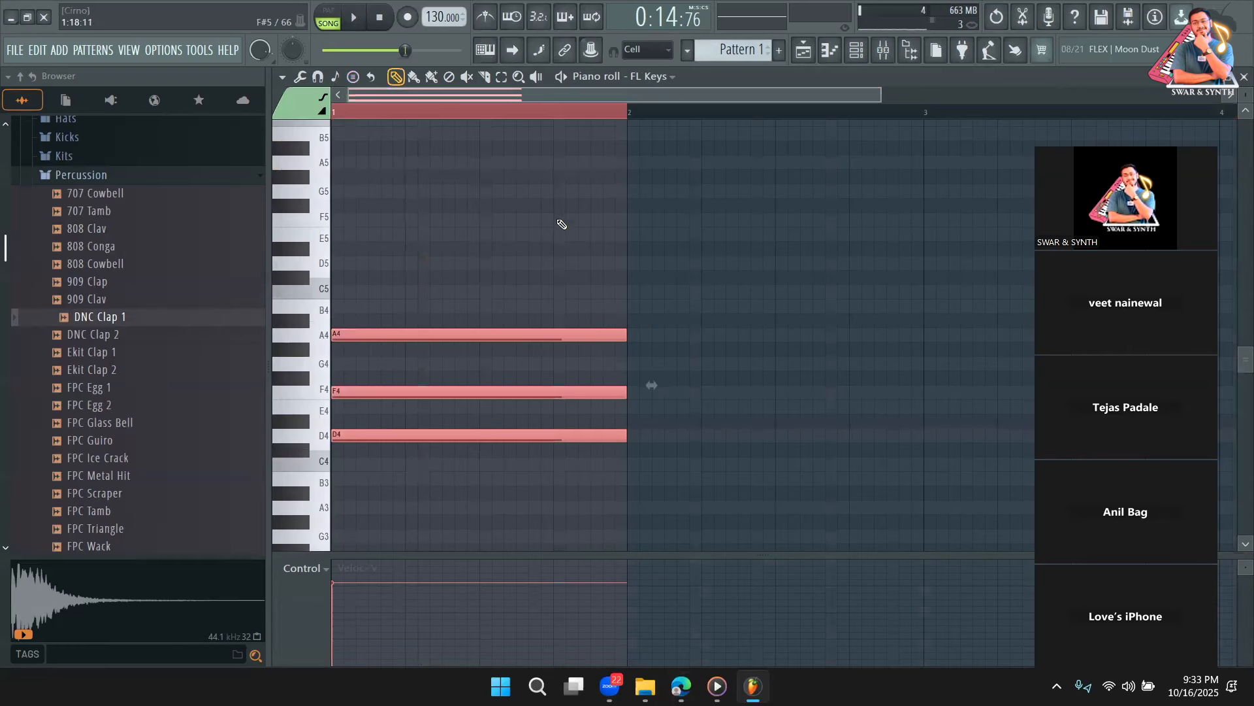
{"action": "left_click", "coordinate": [336, 76]}
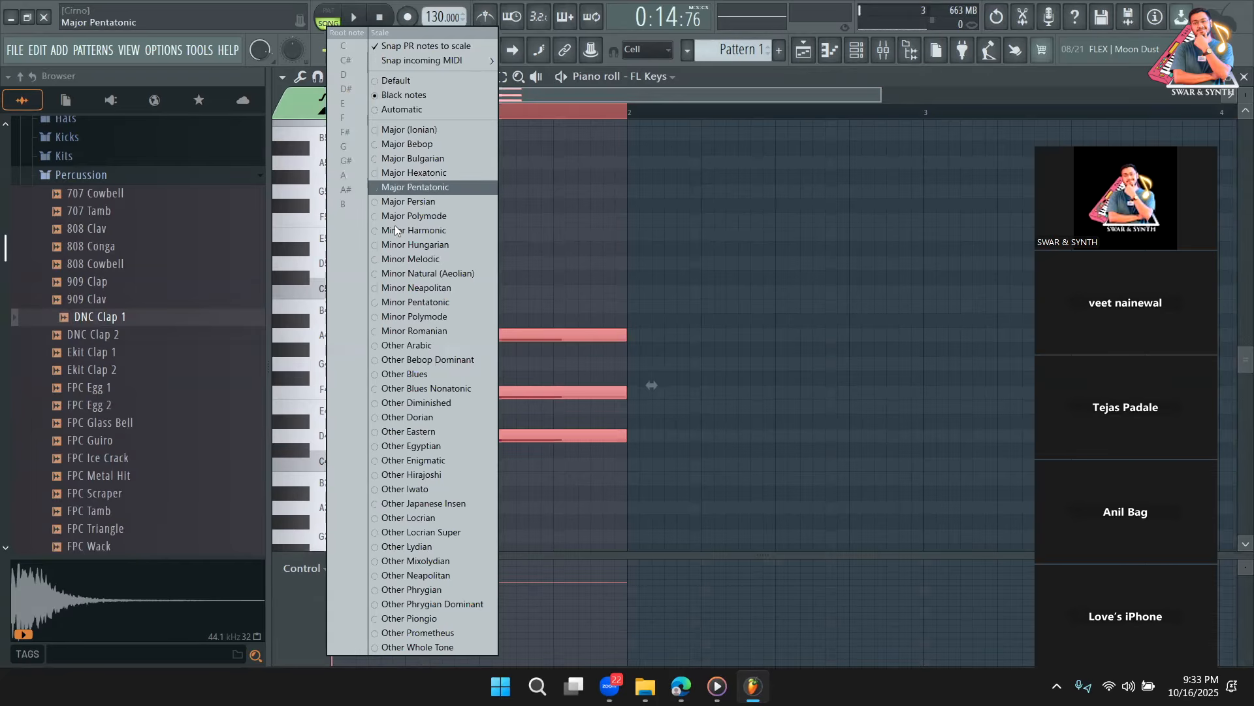
{"action": "left_click", "coordinate": [404, 279]}
{"action": "left_click", "coordinate": [338, 78]}
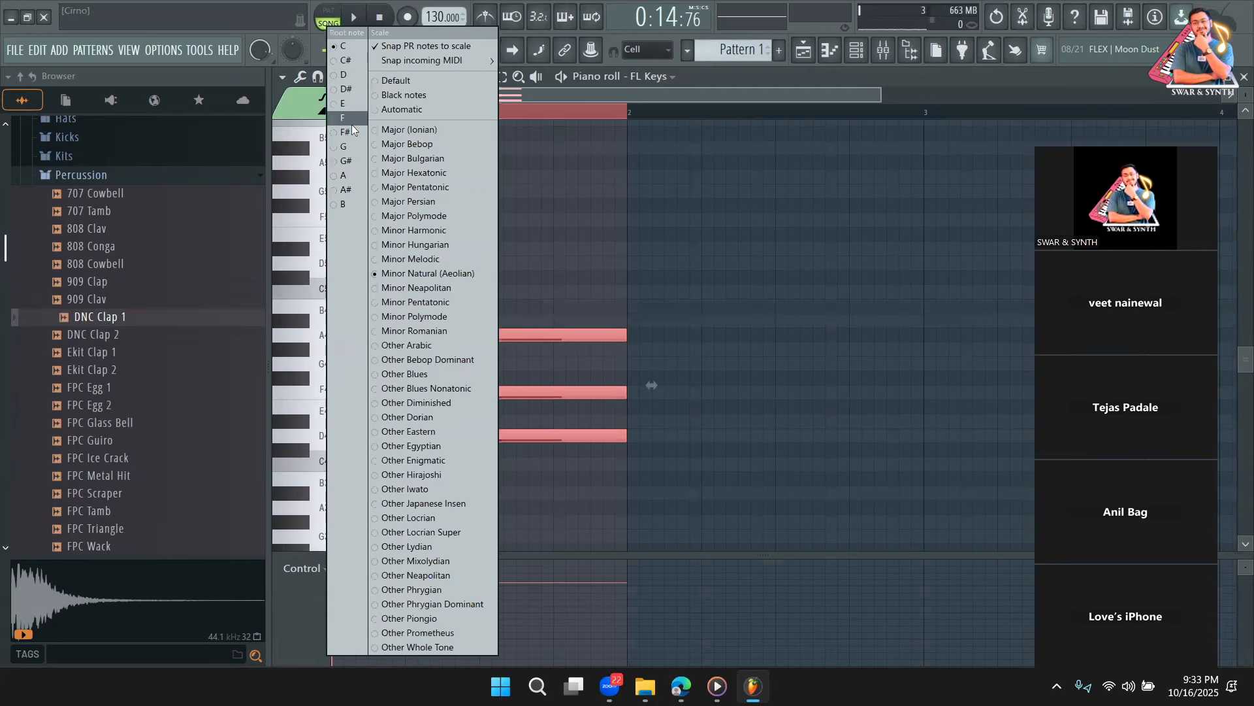
{"action": "left_click", "coordinate": [350, 75]}
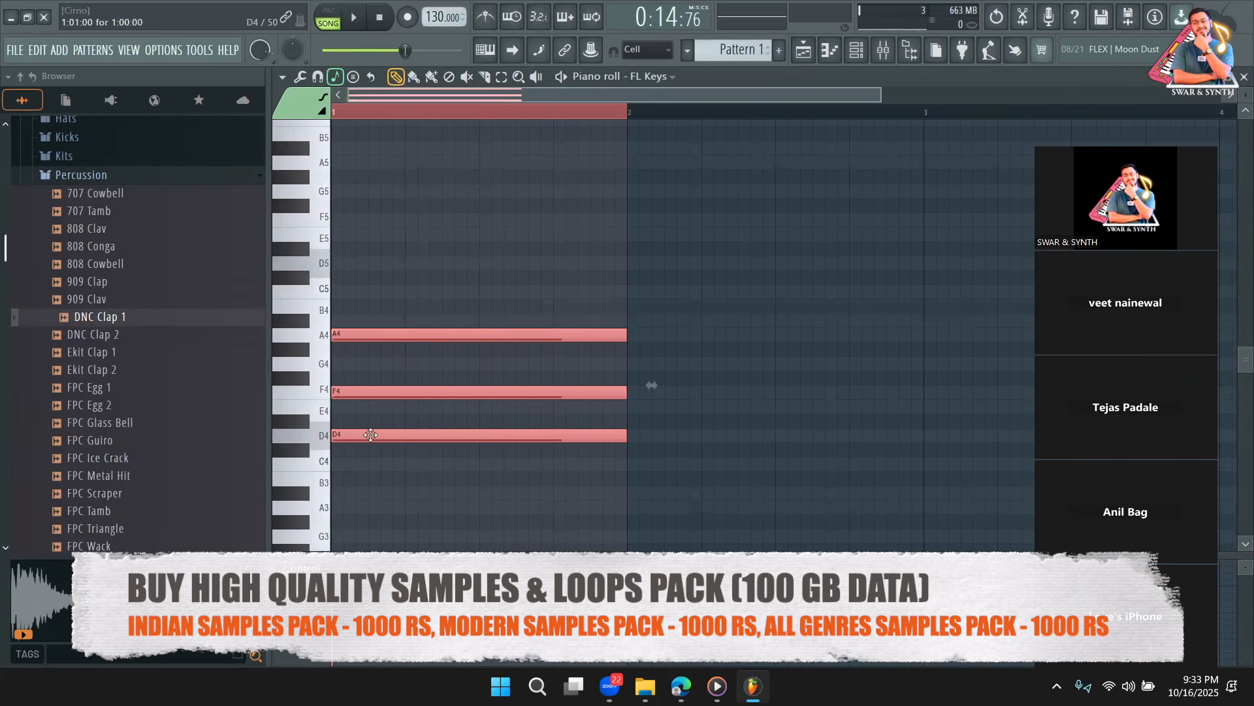
Copy the chord into bars 2 to 4 as C4-E4-G4, D4-F4-A4 and F4-A4-C5
{"action": "left_click_drag", "start_coordinate": [370, 434], "coordinate": [665, 467]}
{"action": "key", "text": "space"}
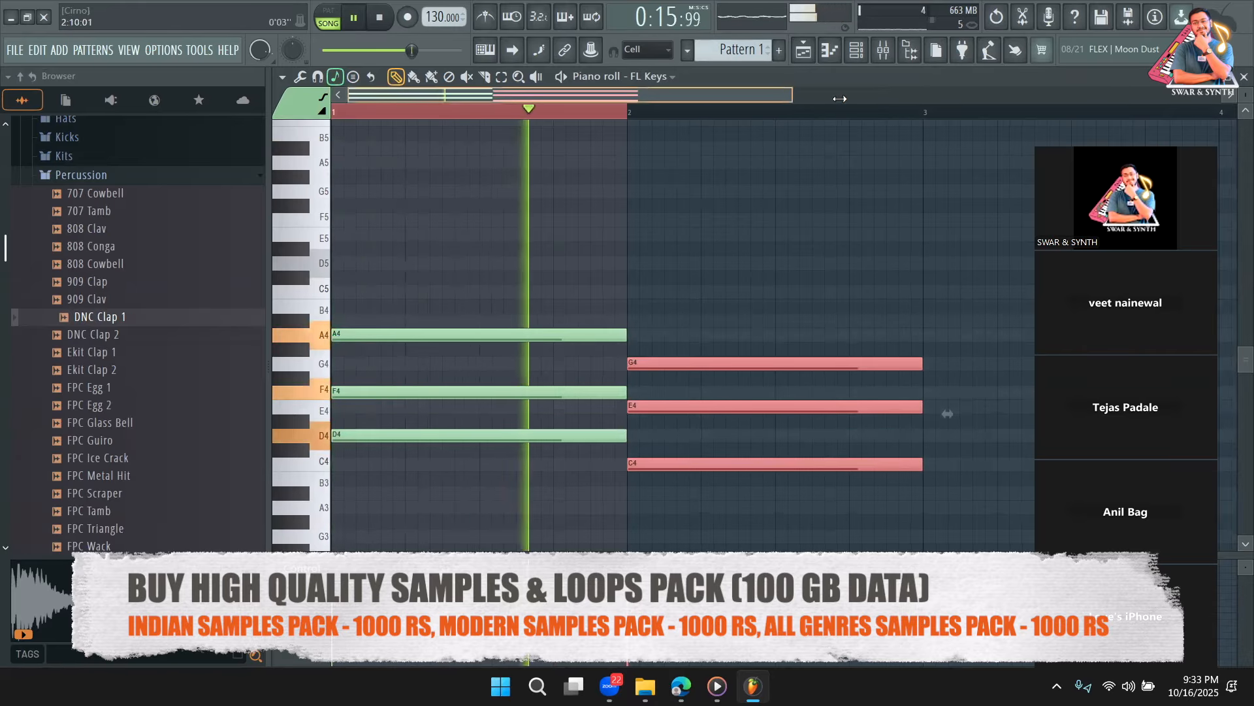
{"action": "left_click_drag", "start_coordinate": [839, 99], "coordinate": [1057, 98]}
{"action": "left_click_drag", "start_coordinate": [541, 461], "coordinate": [910, 384]}
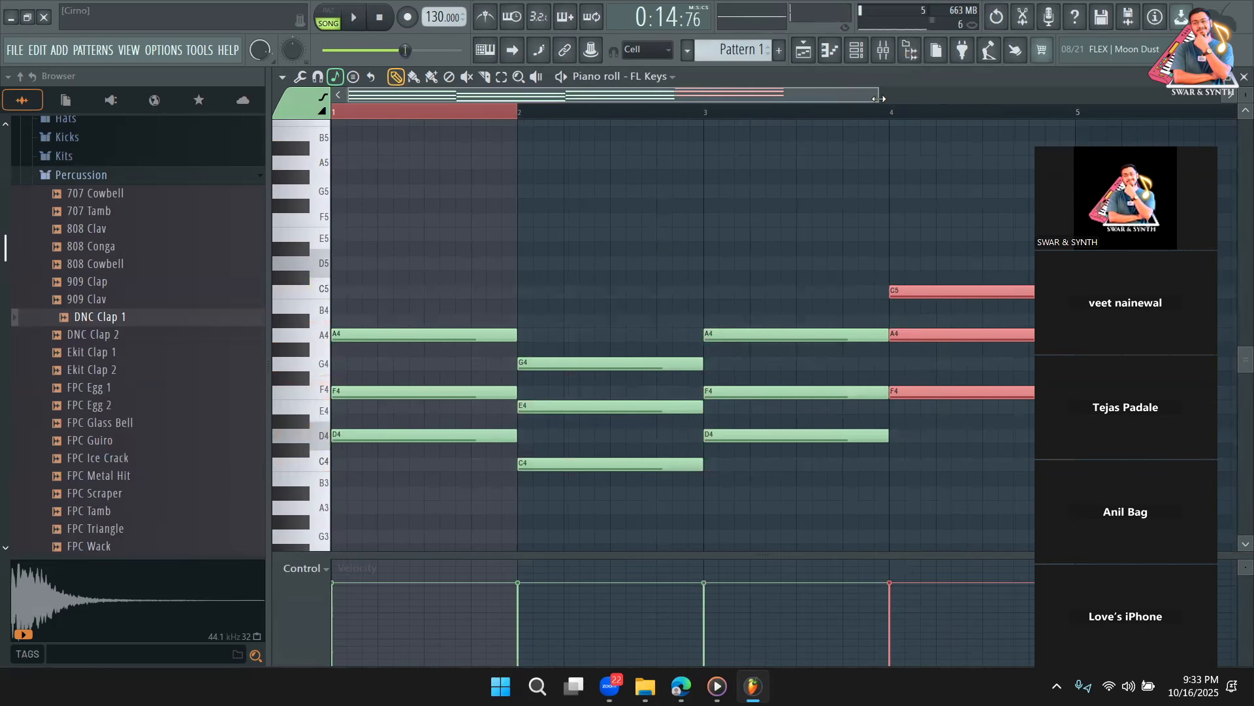
{"action": "left_click_drag", "start_coordinate": [879, 98], "coordinate": [1012, 98]}
{"action": "left_click", "coordinate": [361, 116]}
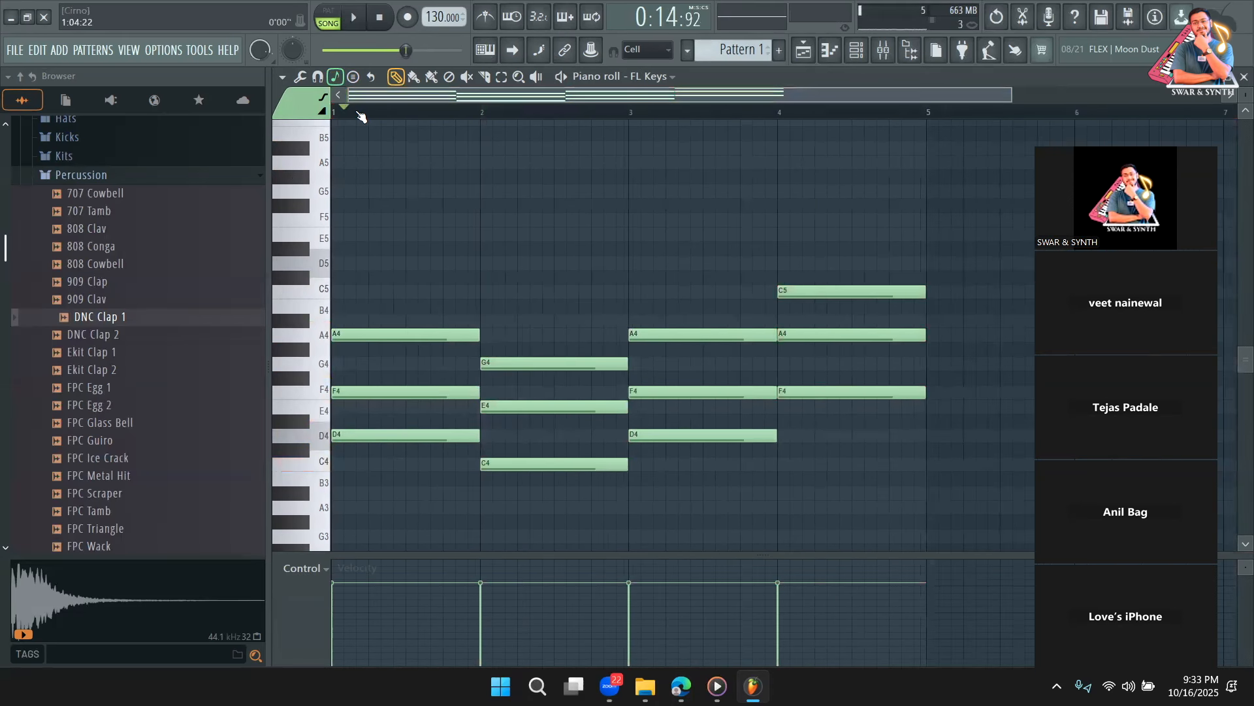
Try the bar 2 chord lowered to A#3, D4 and F4 while playing the song
{"action": "left_click", "coordinate": [501, 77]}
{"action": "key", "text": "space"}
{"action": "left_click_drag", "start_coordinate": [572, 499], "coordinate": [541, 310]}
{"action": "left_click_drag", "start_coordinate": [868, 510], "coordinate": [857, 285]}
{"action": "key", "text": "space"}
{"action": "left_click_drag", "start_coordinate": [554, 509], "coordinate": [541, 341]}
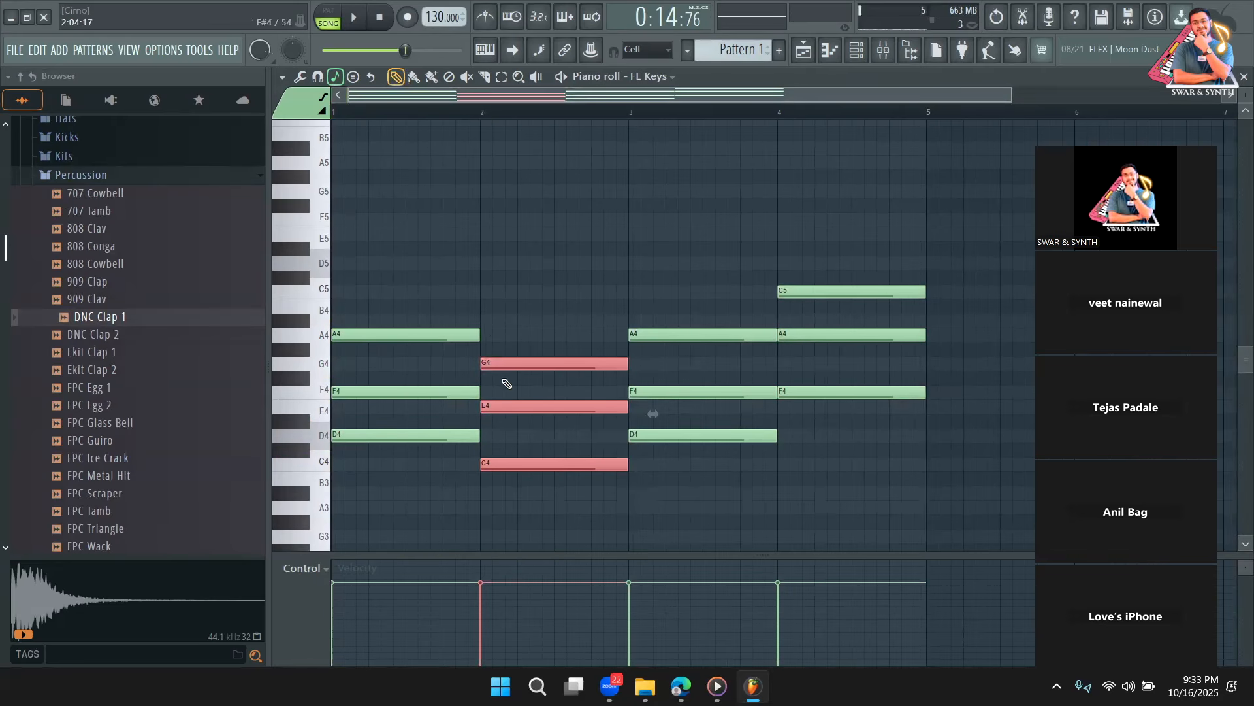
{"action": "key", "text": "Down"}
{"action": "key", "text": "Down"}
{"action": "key", "text": "space"}
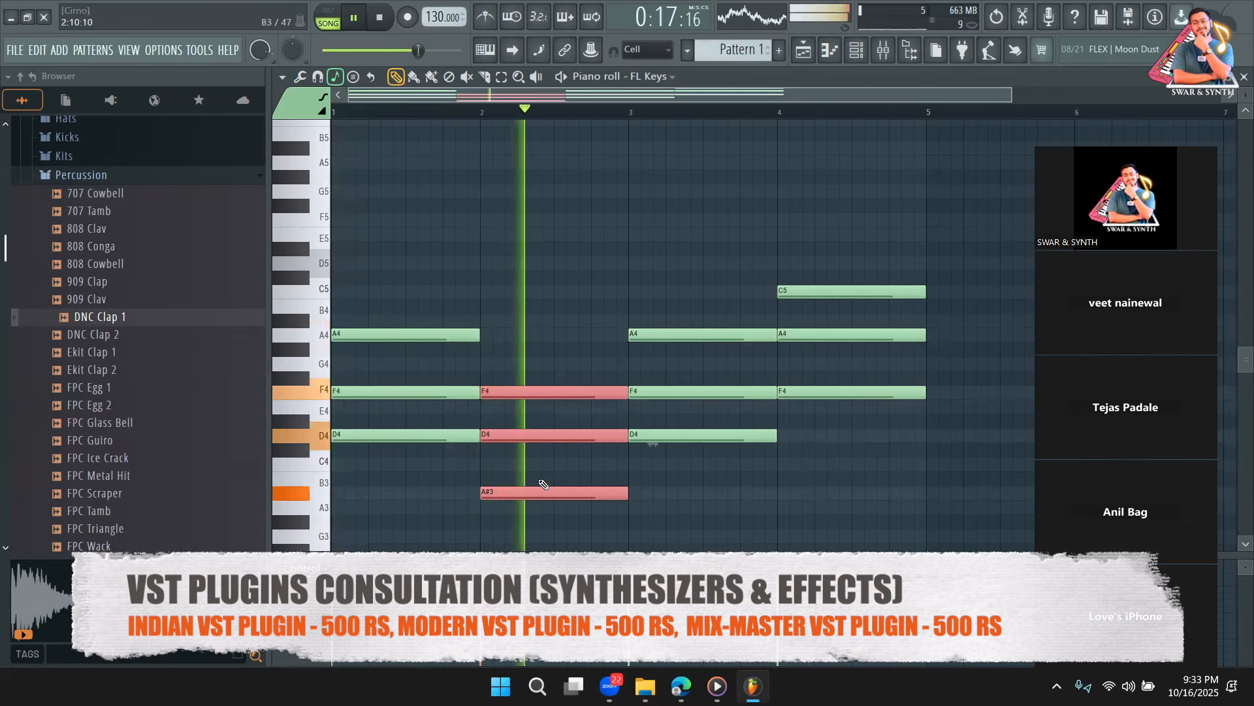
Try the bar 4 chord lowered to C4, E4 and G4 while playing the song
{"action": "left_click", "coordinate": [501, 76]}
{"action": "left_click_drag", "start_coordinate": [953, 423], "coordinate": [792, 201]}
{"action": "key", "text": "space"}
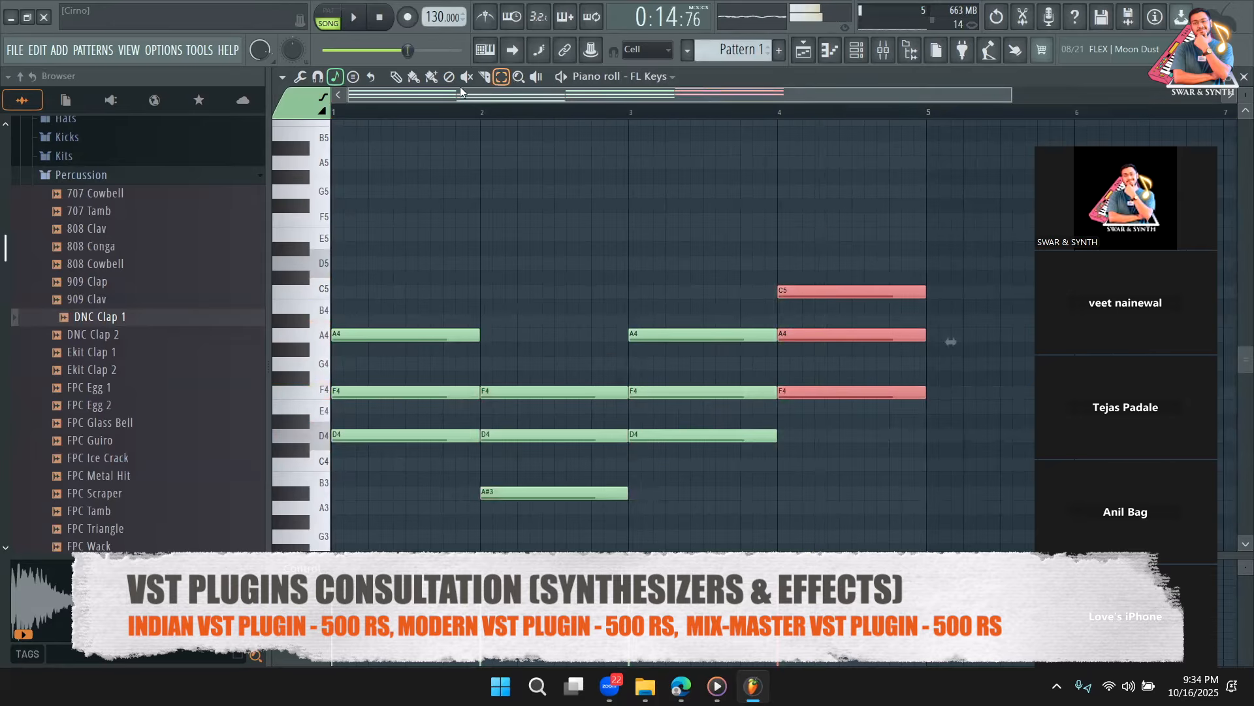
{"action": "left_click_drag", "start_coordinate": [799, 392], "coordinate": [802, 464]}
{"action": "key", "text": "space"}
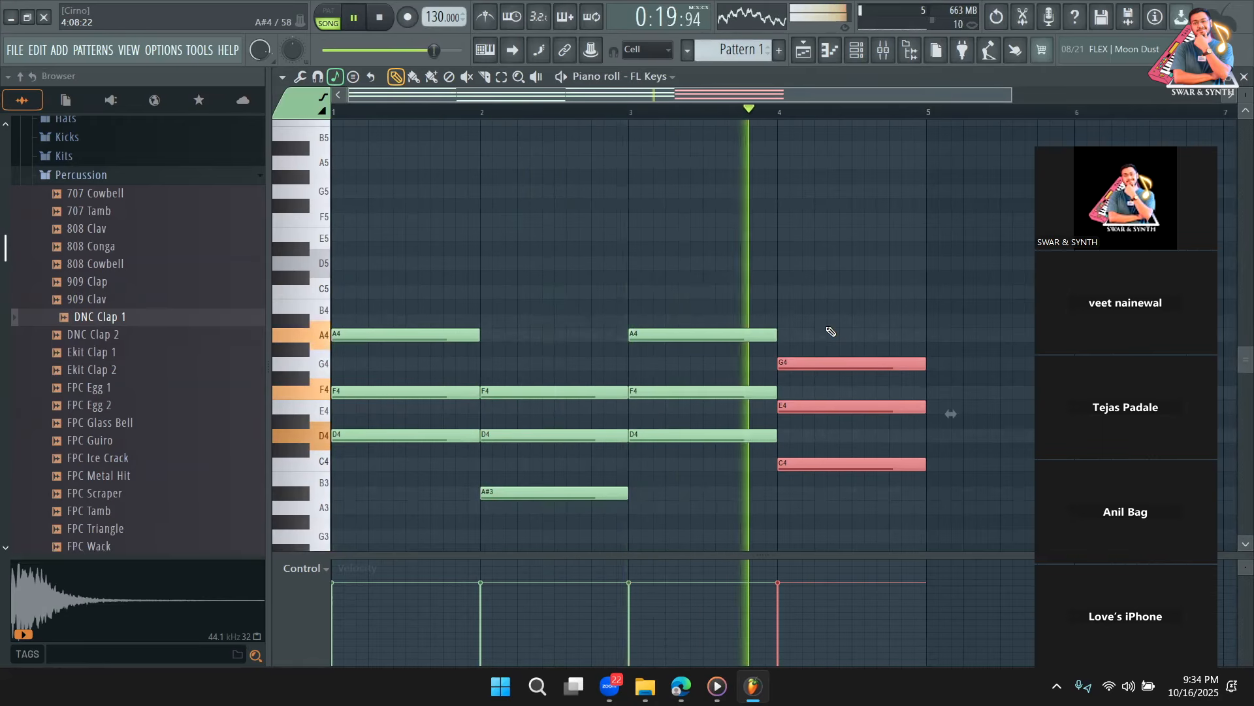
{"action": "key", "text": "space"}
Audition the bar 2 chord at F4, A4 and C5, and settle it on C4, E4 and G4
{"action": "left_click", "coordinate": [501, 77]}
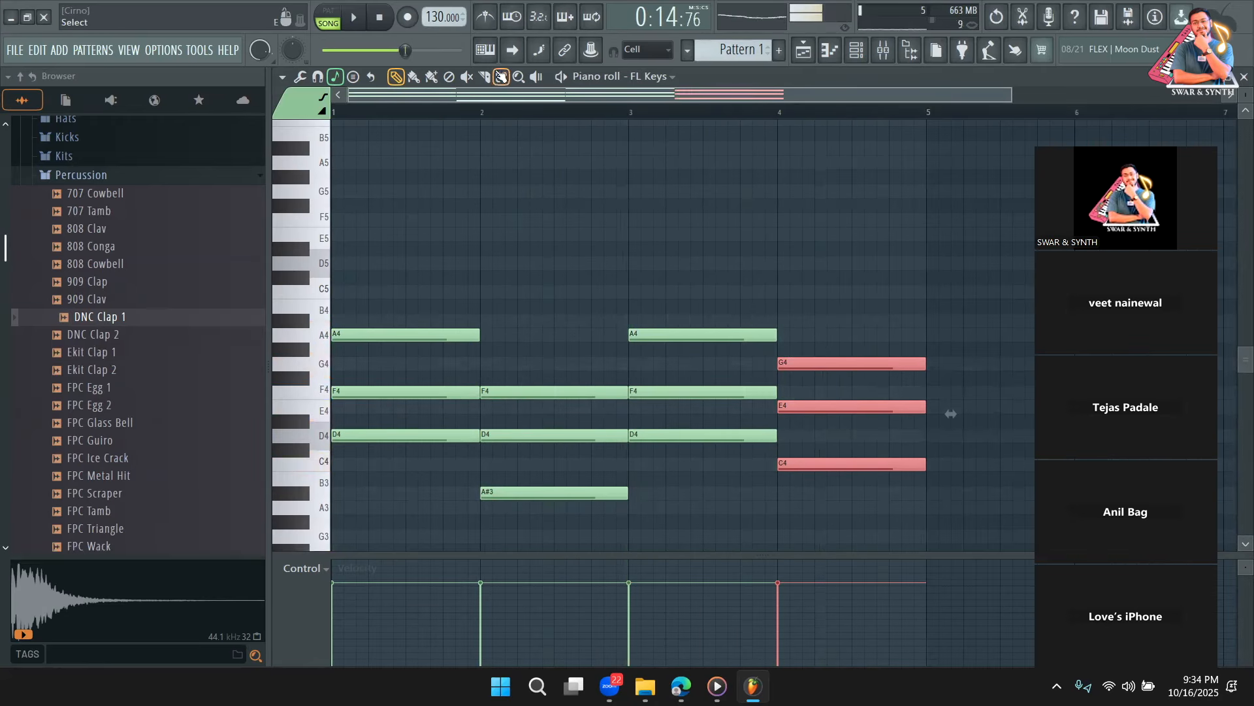
{"action": "left_click_drag", "start_coordinate": [523, 527], "coordinate": [532, 353]}
{"action": "left_click", "coordinate": [396, 77]}
{"action": "left_click_drag", "start_coordinate": [502, 494], "coordinate": [515, 390]}
{"action": "key", "text": "space"}
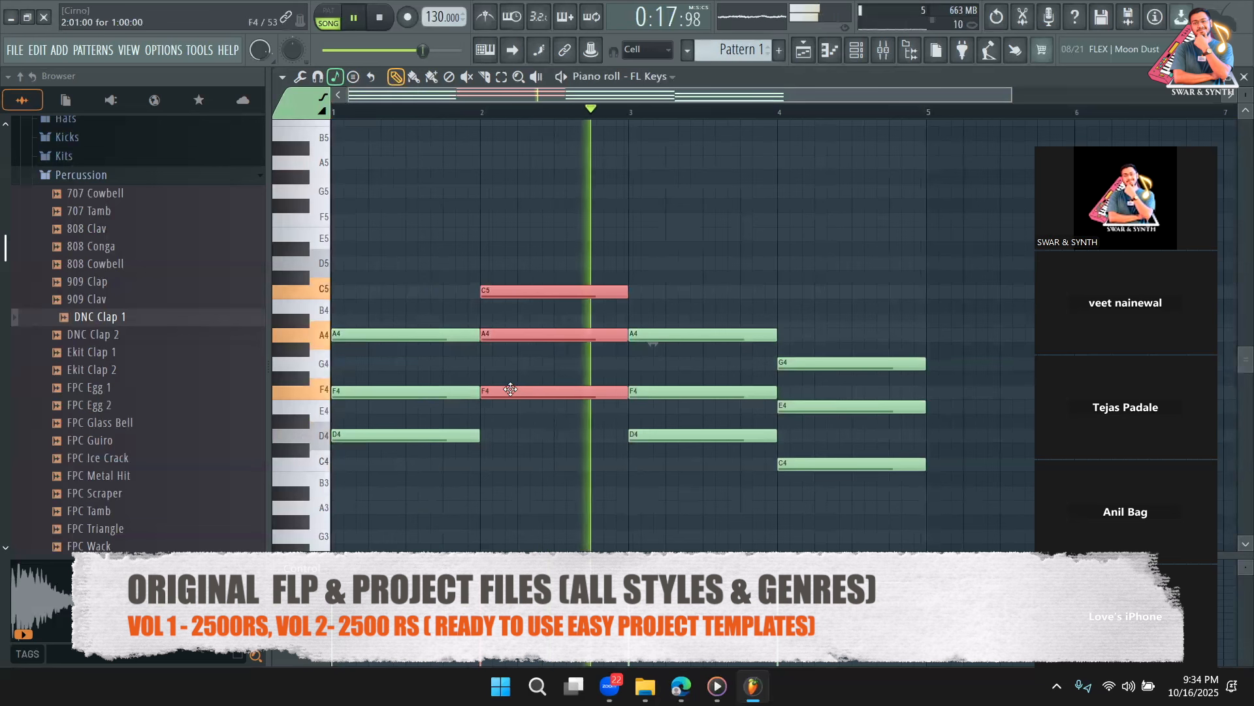
{"action": "left_click_drag", "start_coordinate": [504, 394], "coordinate": [506, 468]}
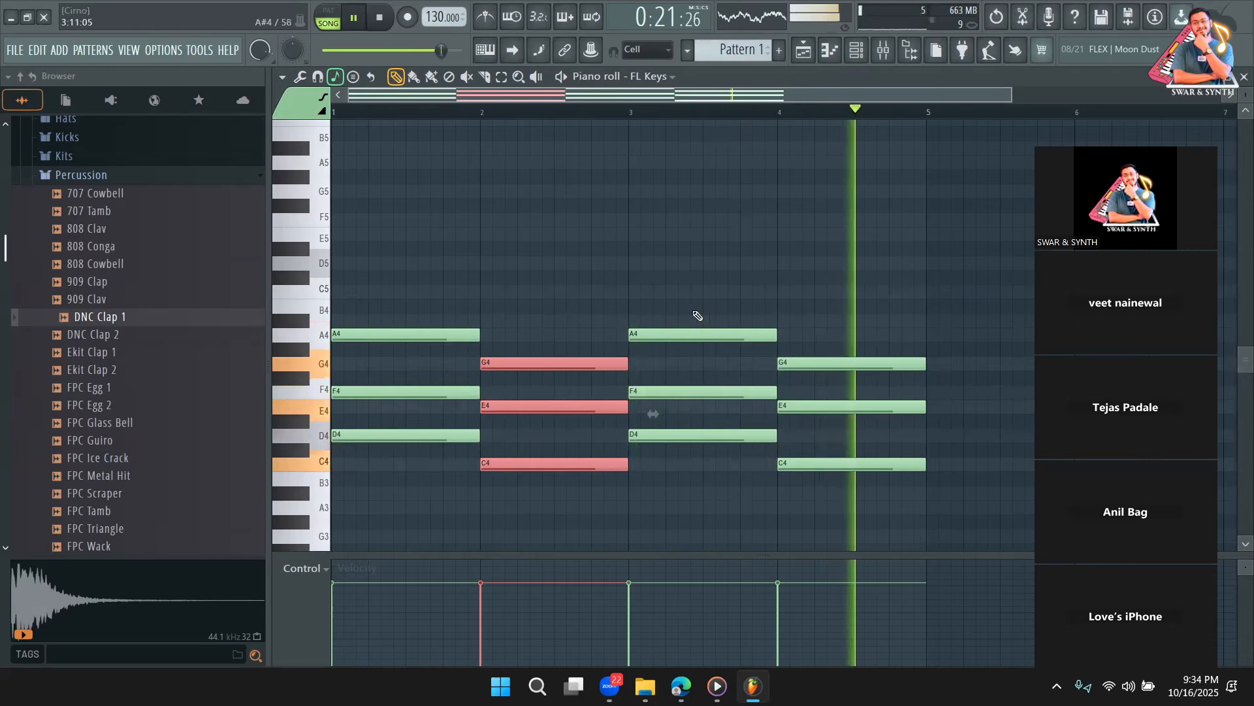
{"action": "key", "text": "space"}
Lower the bar 4 chord to A#3, D4 and F4, and play the progression
{"action": "left_click", "coordinate": [501, 77]}
{"action": "left_click_drag", "start_coordinate": [922, 307], "coordinate": [874, 486]}
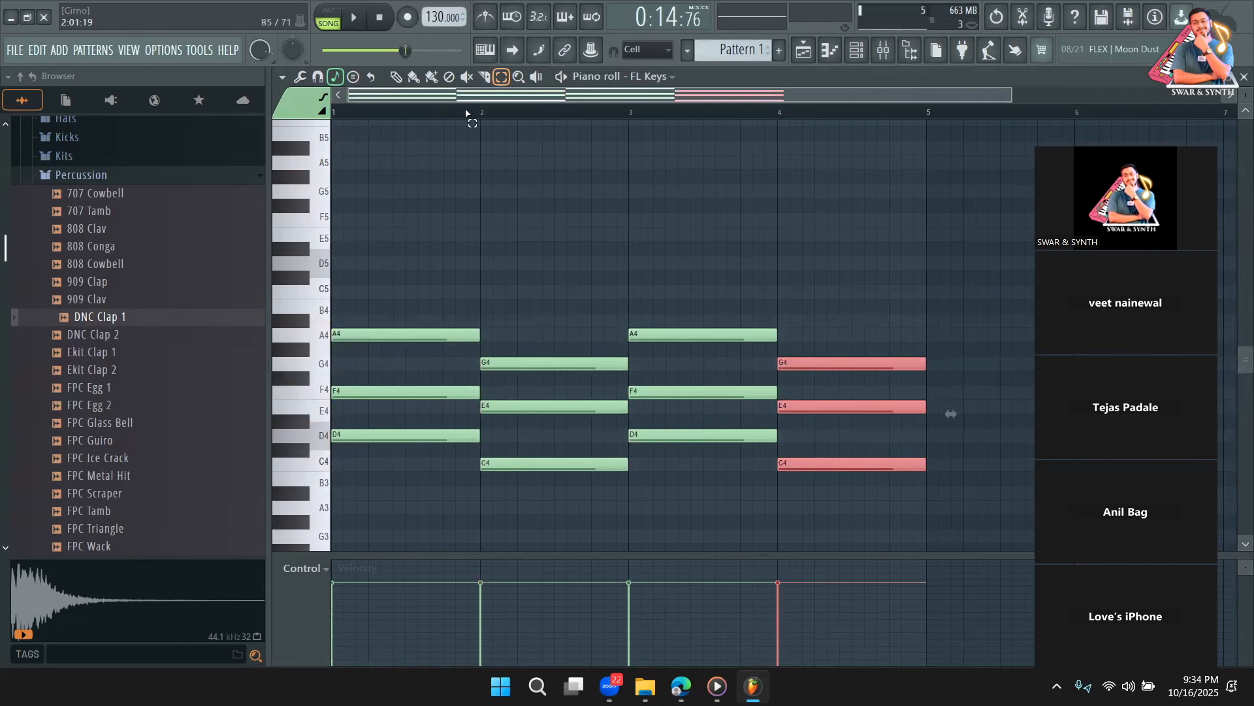
{"action": "left_click", "coordinate": [395, 76]}
{"action": "left_click_drag", "start_coordinate": [808, 461], "coordinate": [808, 492]}
{"action": "key", "text": "space"}
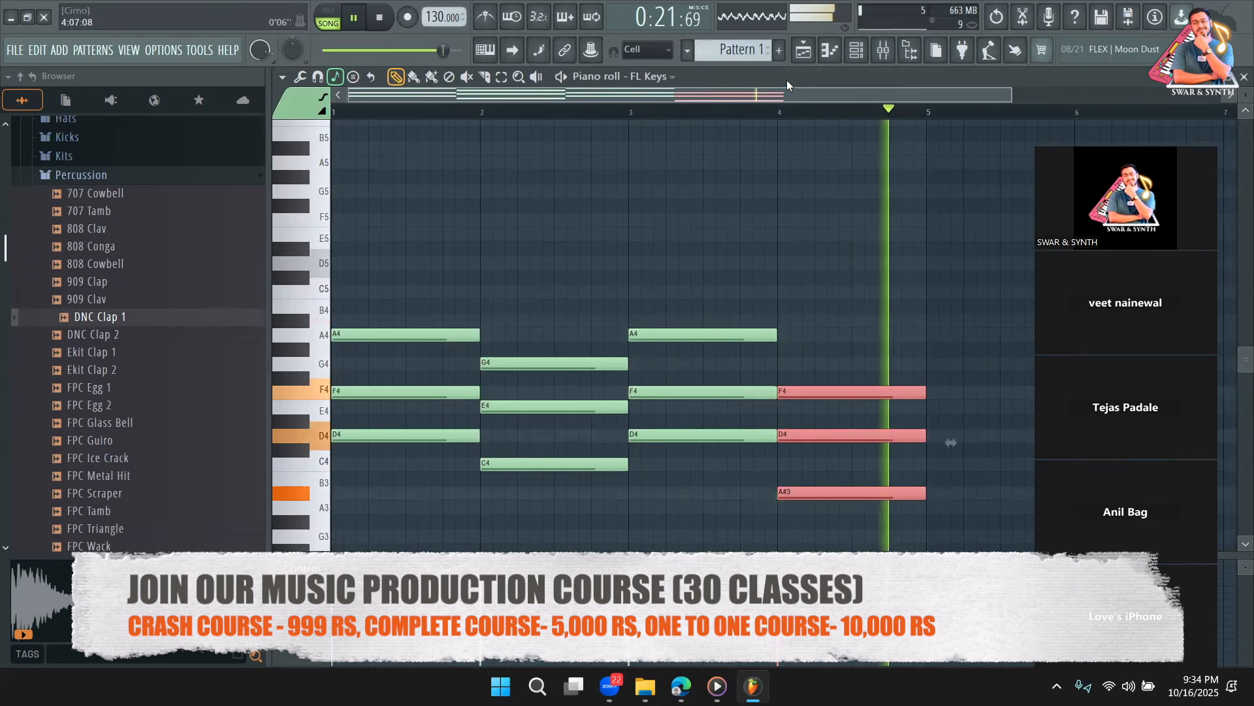
{"action": "key", "text": "space"}
{"action": "left_click", "coordinate": [803, 53]}
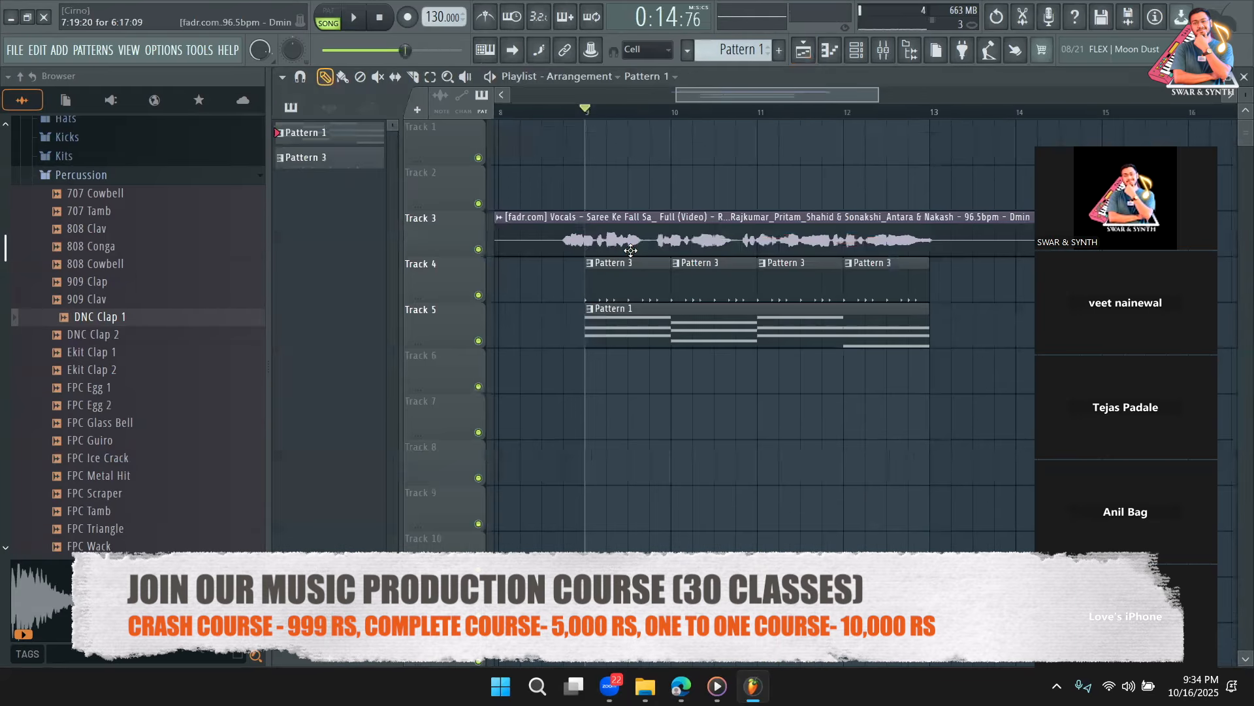
{"action": "left_click", "coordinate": [844, 54]}
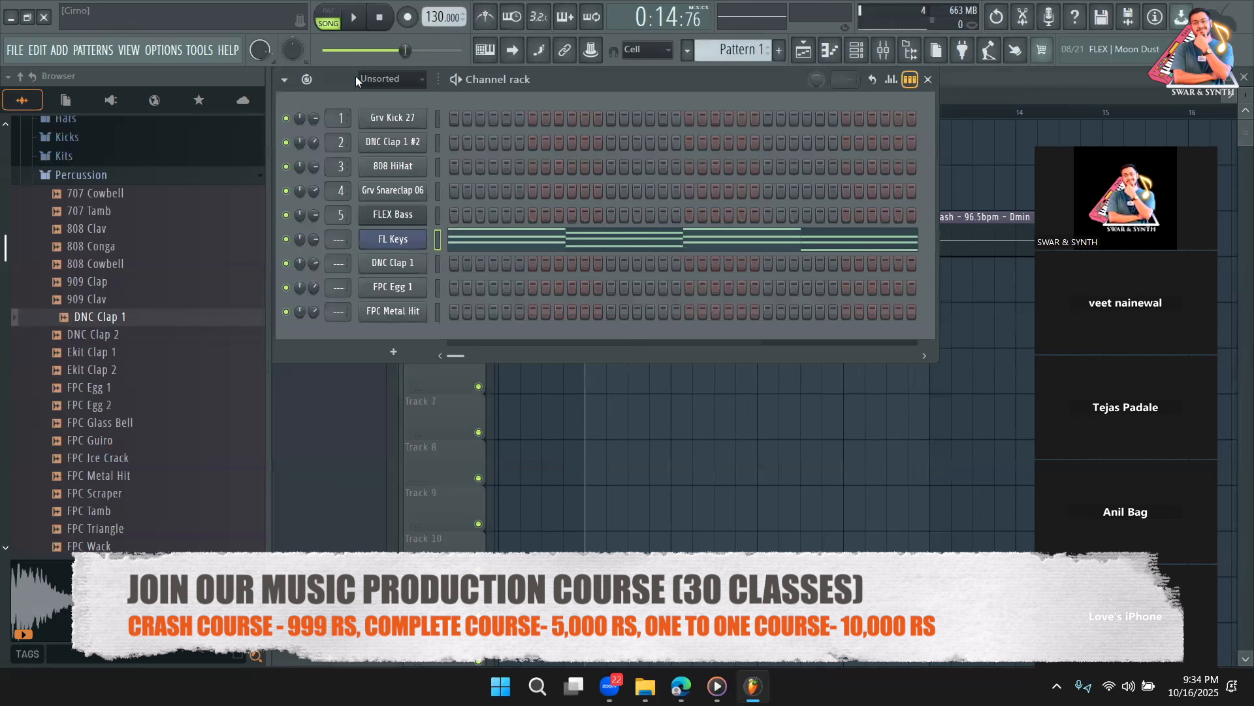
{"action": "left_click", "coordinate": [376, 78]}
{"action": "left_click", "coordinate": [387, 137]}
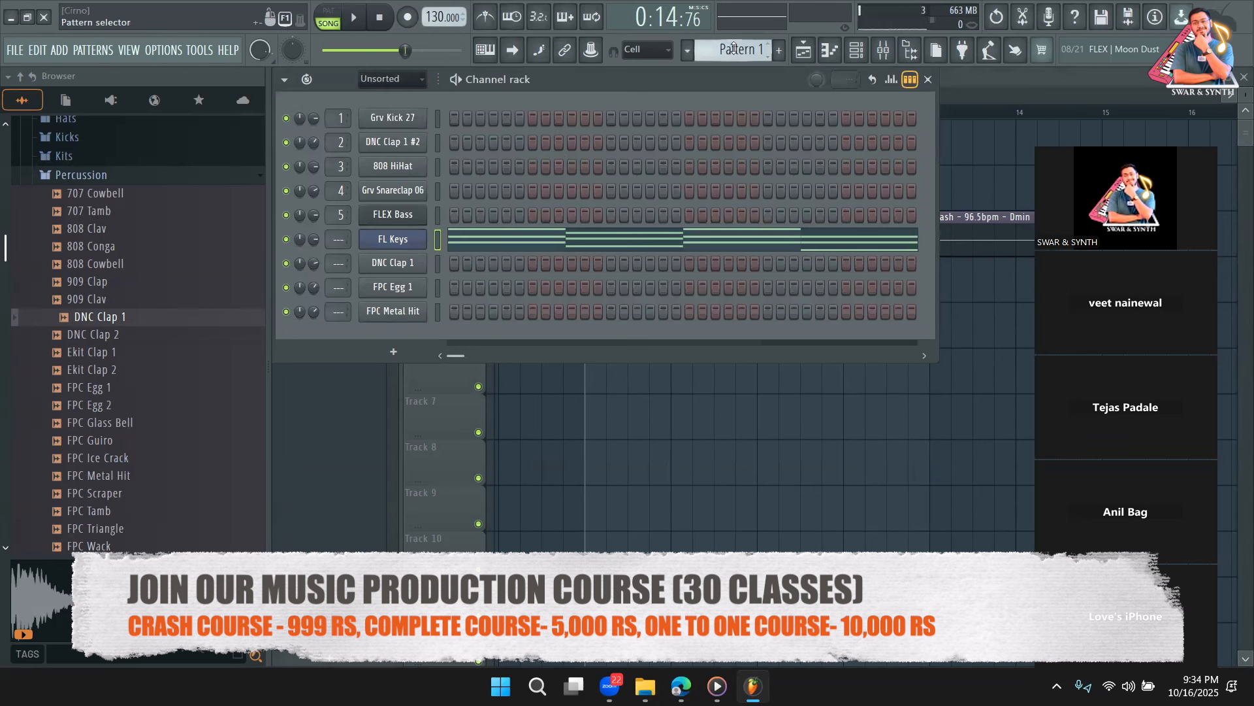
{"action": "scroll", "coordinate": [733, 50], "scroll_direction": "up", "scroll_amount": 1}
{"action": "scroll", "coordinate": [733, 50], "scroll_direction": "down", "scroll_amount": 1}
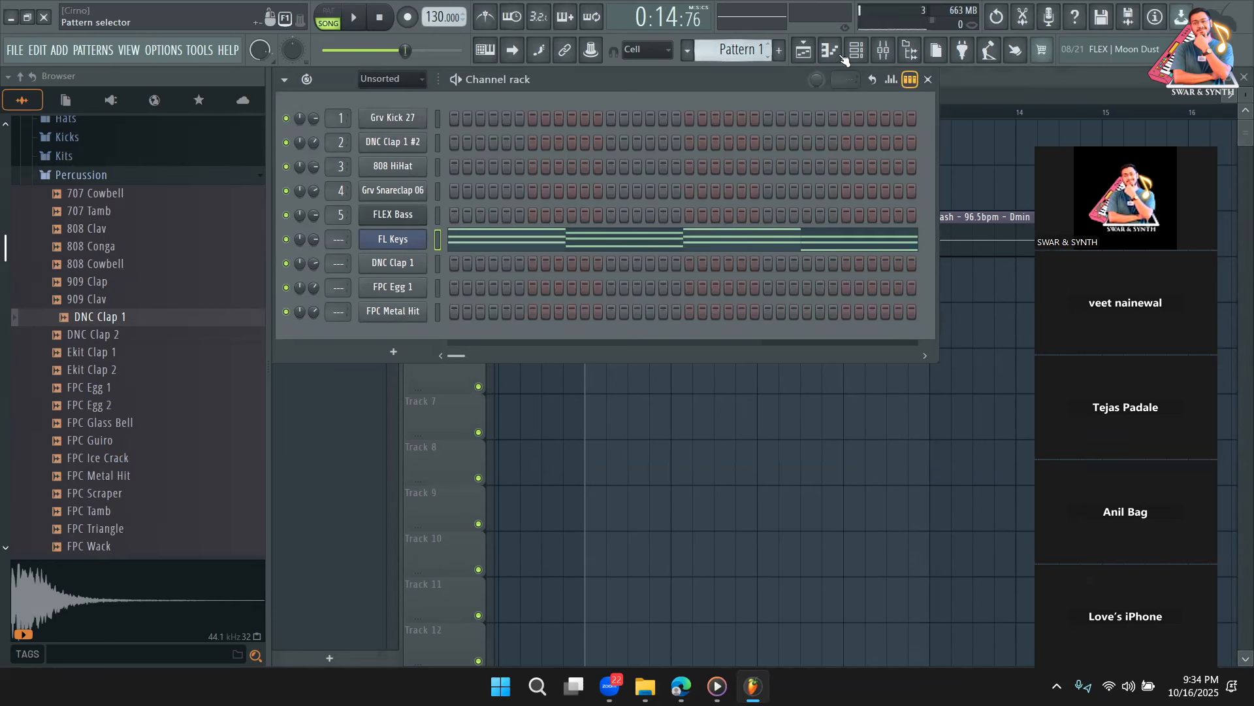
{"action": "left_click", "coordinate": [928, 79]}
Collapse the Kits and Percussion folders in the sample browser to reach the other packs
{"action": "left_click", "coordinate": [207, 156]}
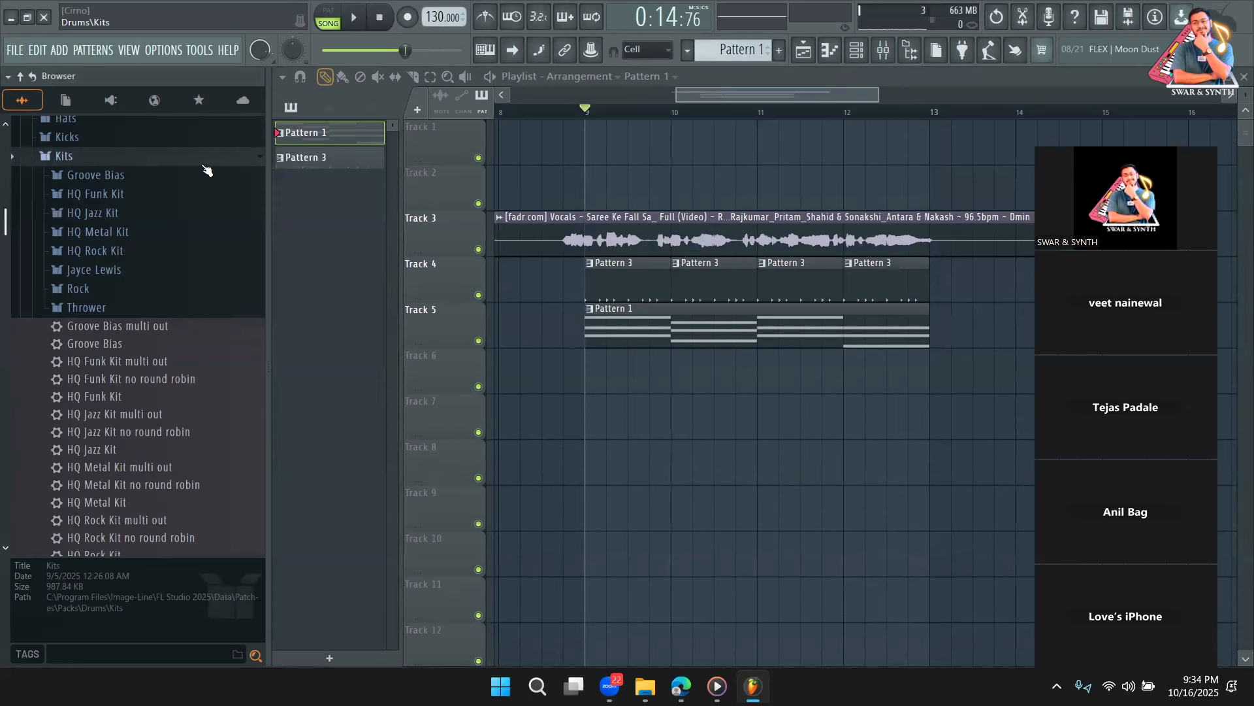
{"action": "left_click", "coordinate": [207, 170]}
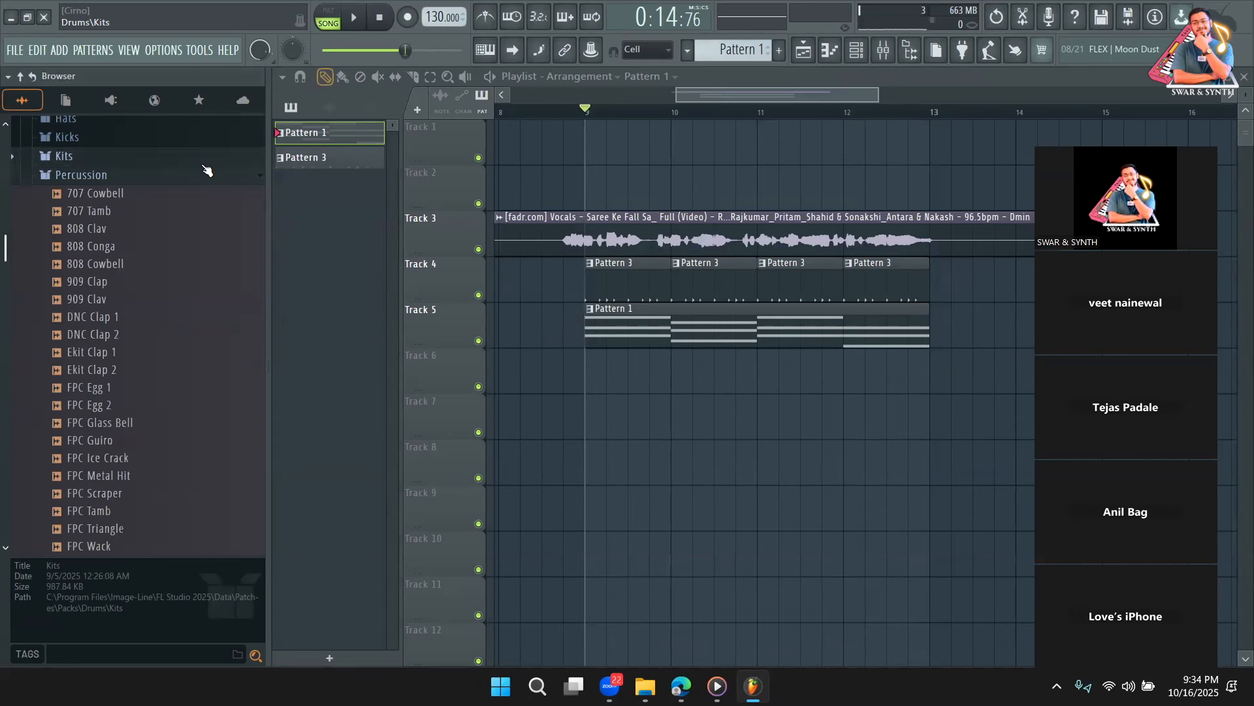
{"action": "left_click", "coordinate": [203, 174]}
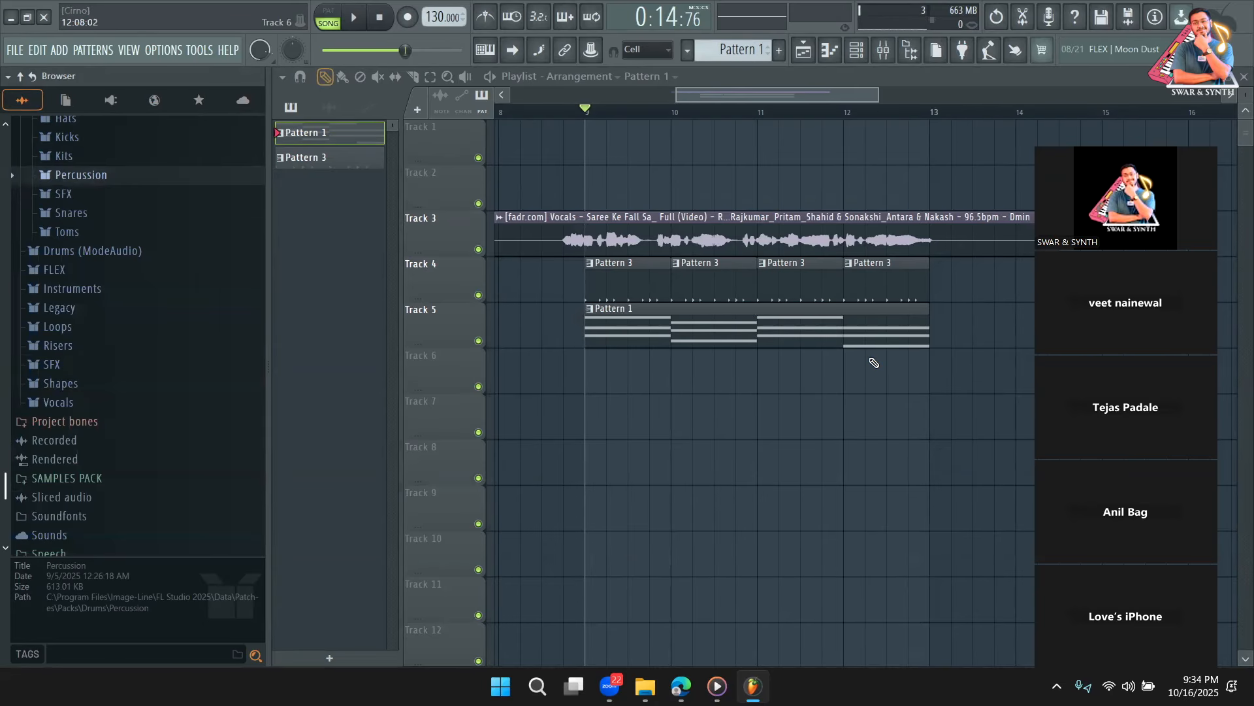
Delete the vocal, Pattern 3 and Pattern 1 clips from playlist tracks 3 to 5
{"action": "right_click", "coordinate": [902, 344]}
{"action": "right_click", "coordinate": [853, 296]}
{"action": "right_click", "coordinate": [800, 297]}
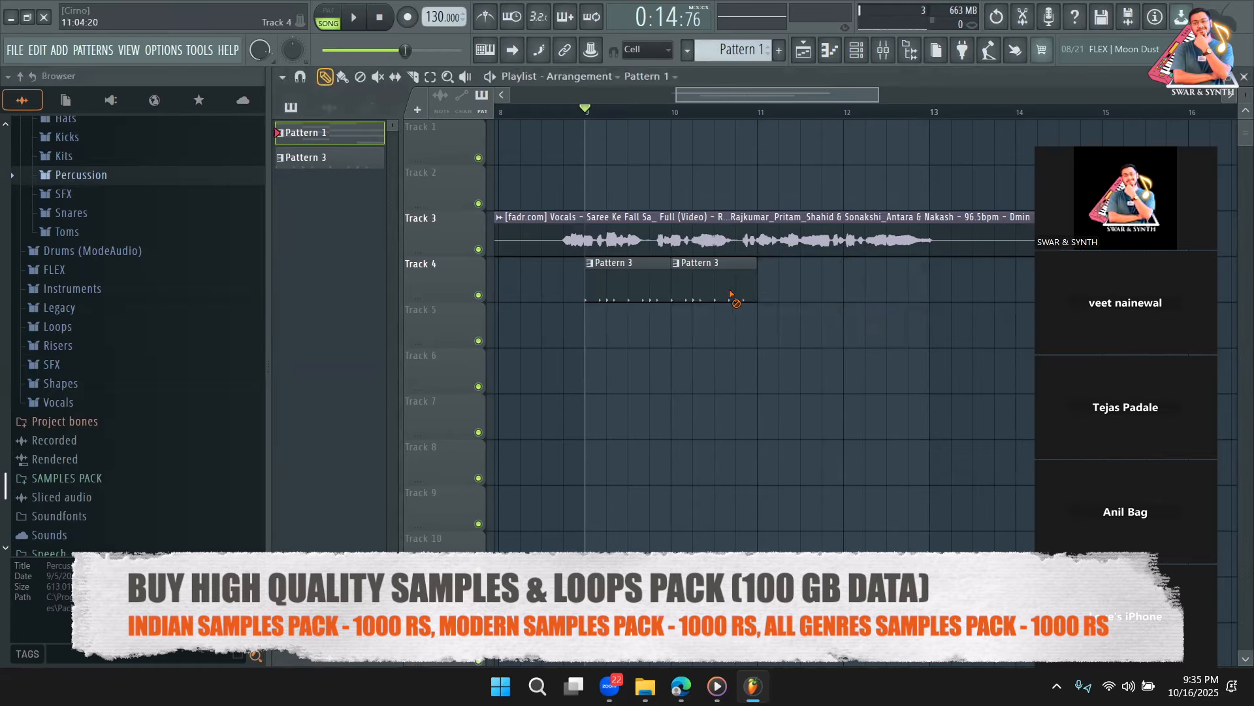
{"action": "right_click", "coordinate": [725, 296]}
{"action": "right_click", "coordinate": [628, 288]}
{"action": "right_click", "coordinate": [653, 243]}
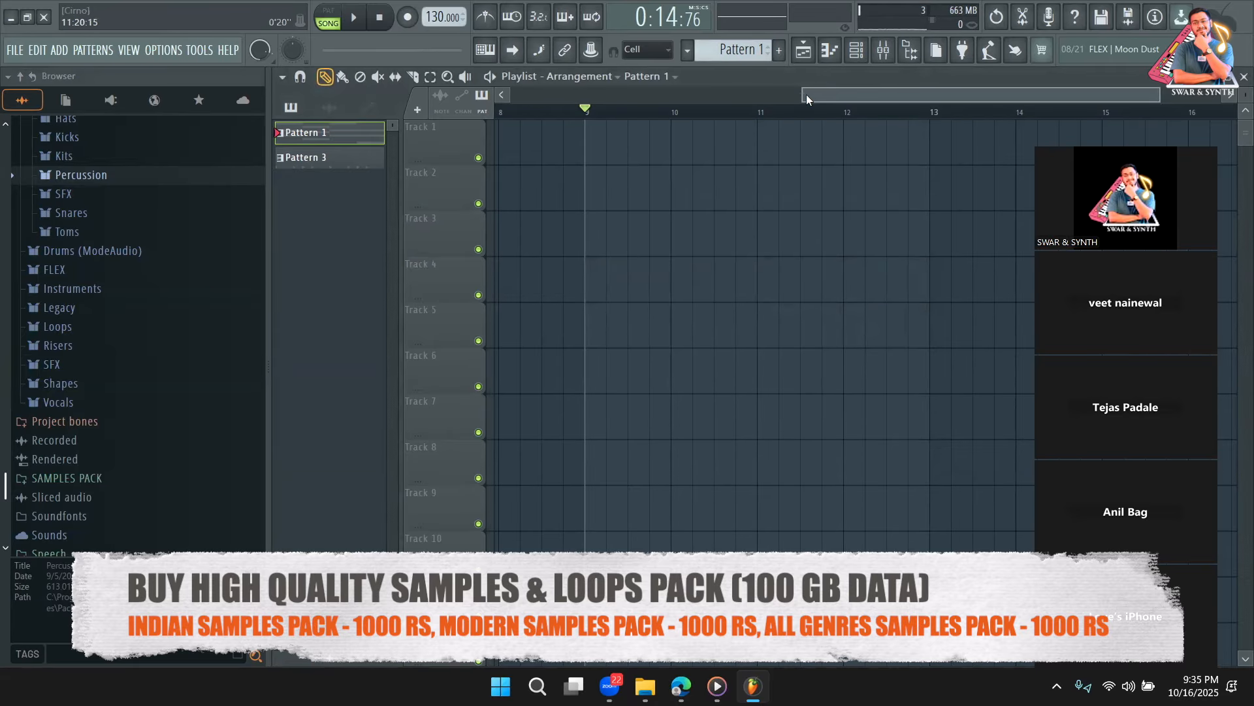
{"action": "left_click_drag", "start_coordinate": [805, 94], "coordinate": [504, 95]}
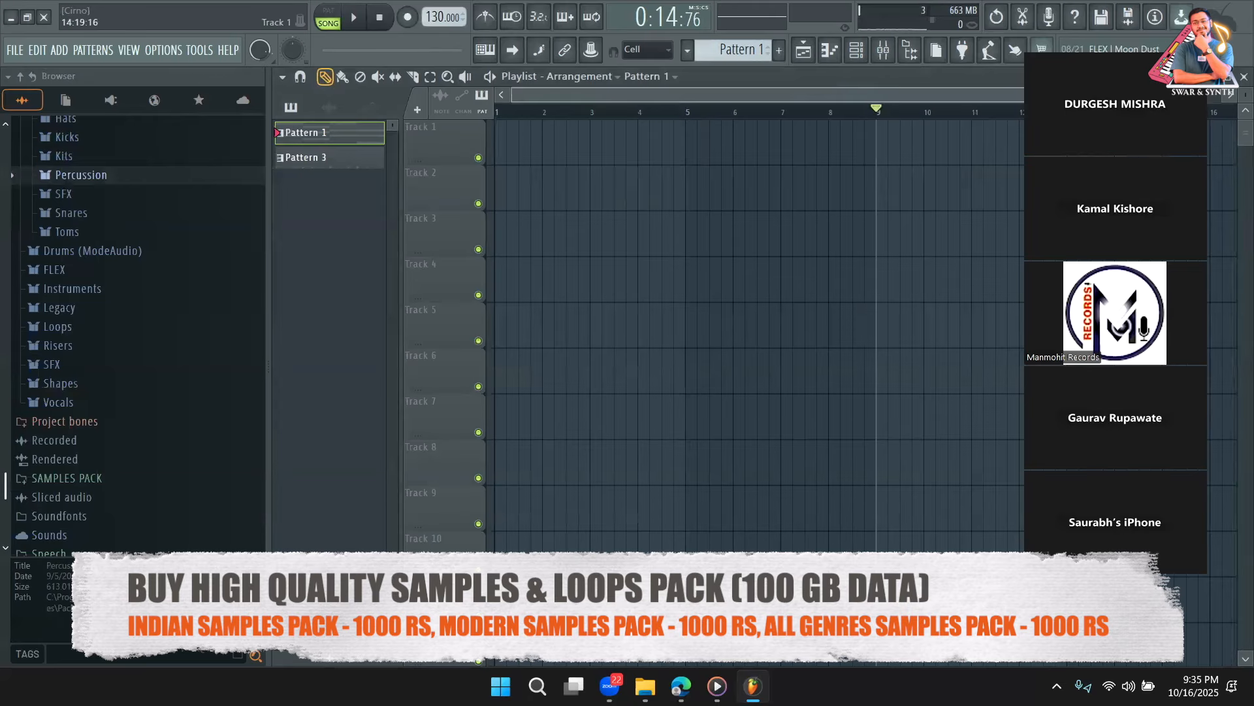
Switch to the Edge browser and search YouTube for "kali raat narendra singh negi"
{"action": "mouse_move", "coordinate": [680, 686]}
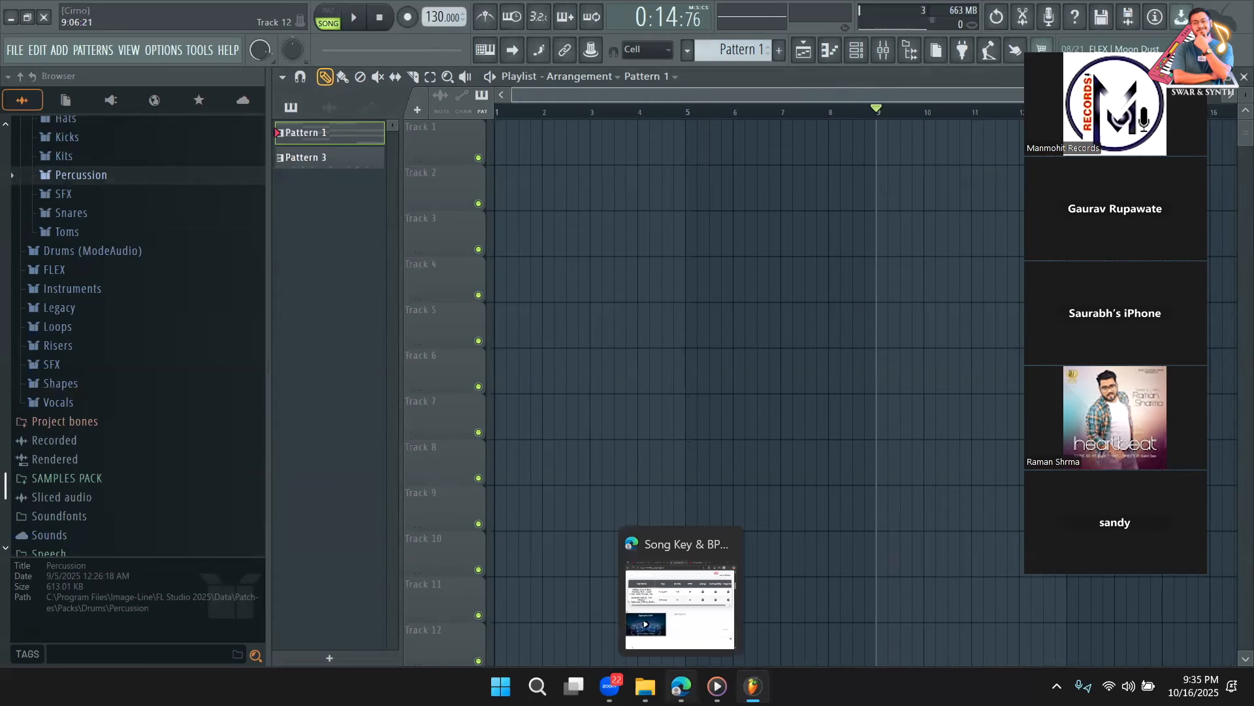
{"action": "left_click", "coordinate": [680, 605]}
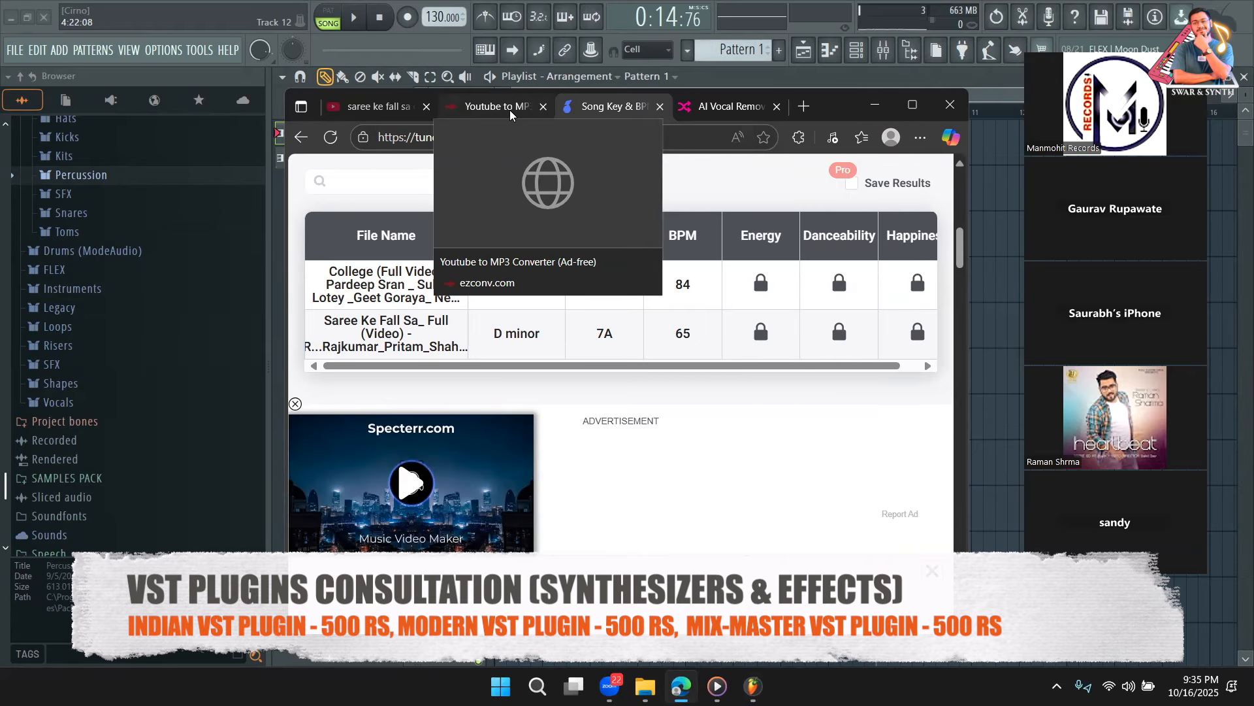
{"action": "left_click", "coordinate": [510, 113]}
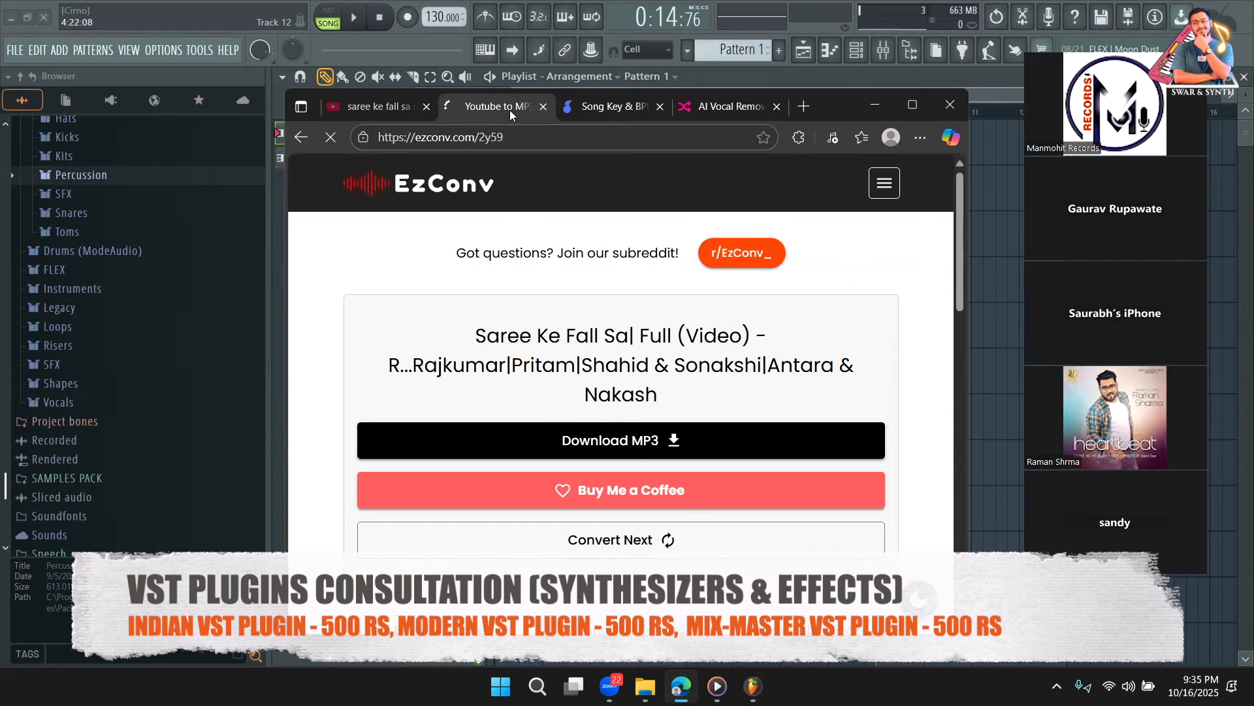
{"action": "left_click", "coordinate": [384, 107]}
{"action": "left_click", "coordinate": [645, 188]}
{"action": "left_click", "coordinate": [646, 178]}
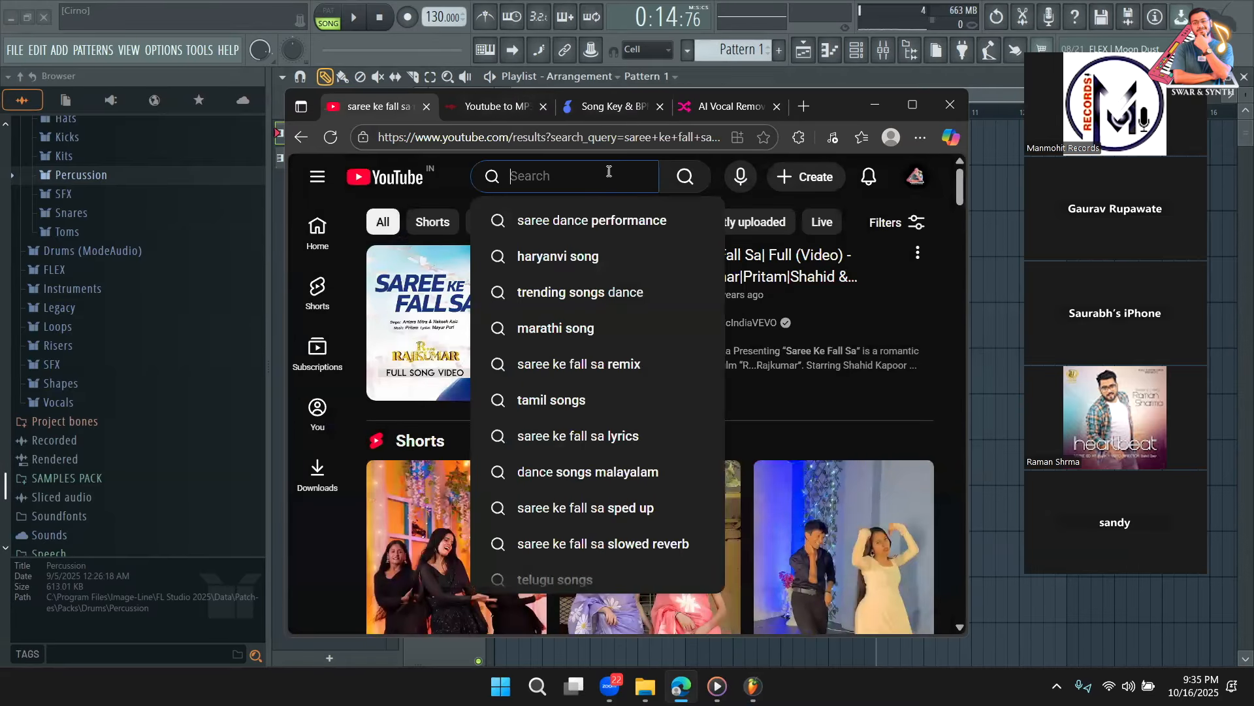
{"action": "type", "text": "kali"}
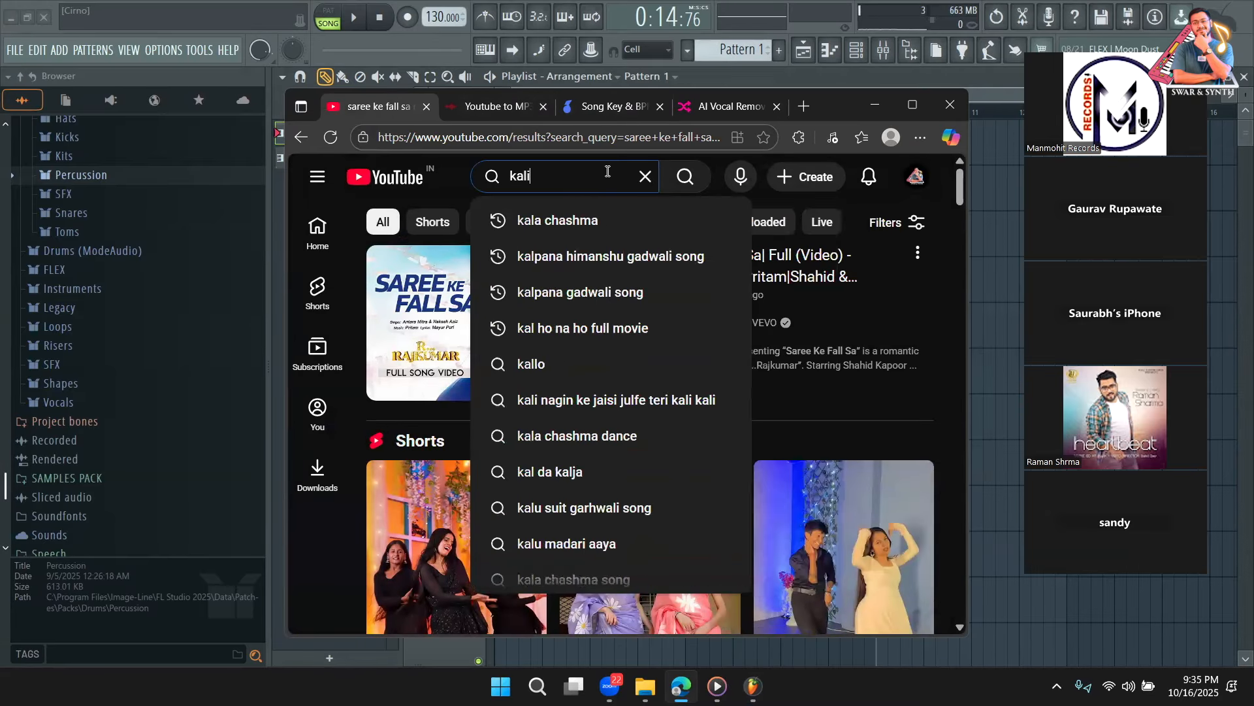
{"action": "type", "text": " raat"}
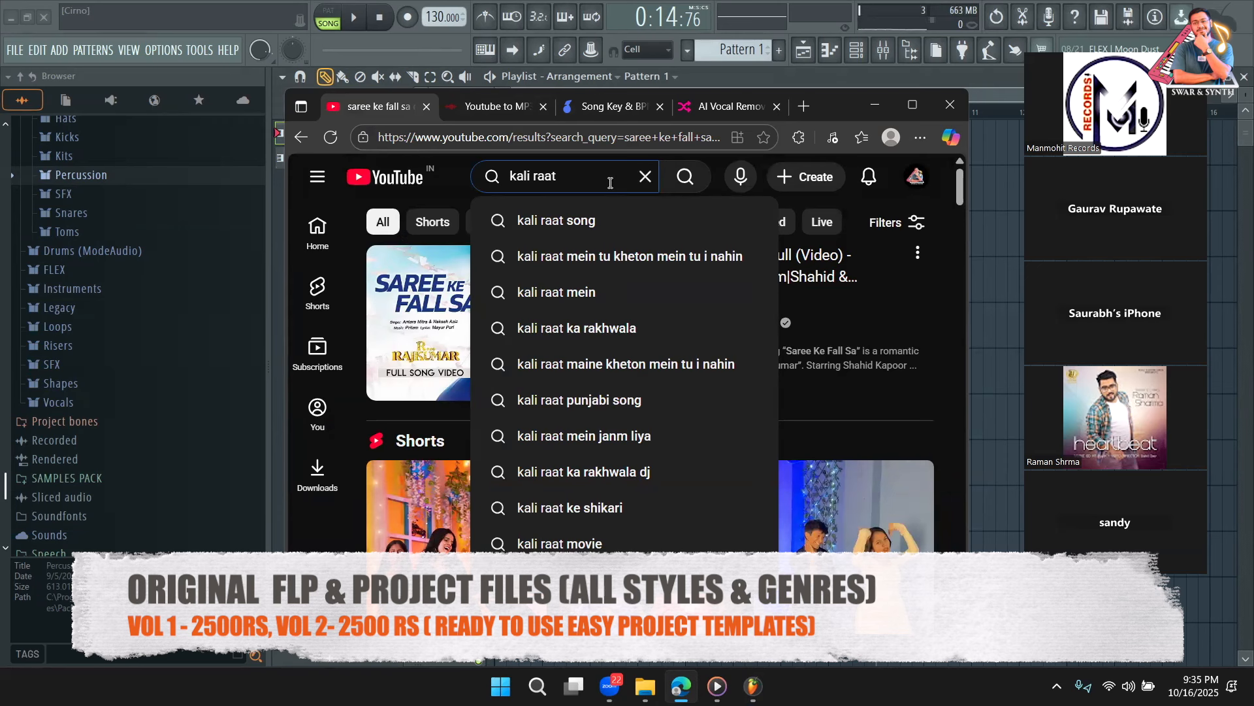
{"action": "type", "text": "are"}
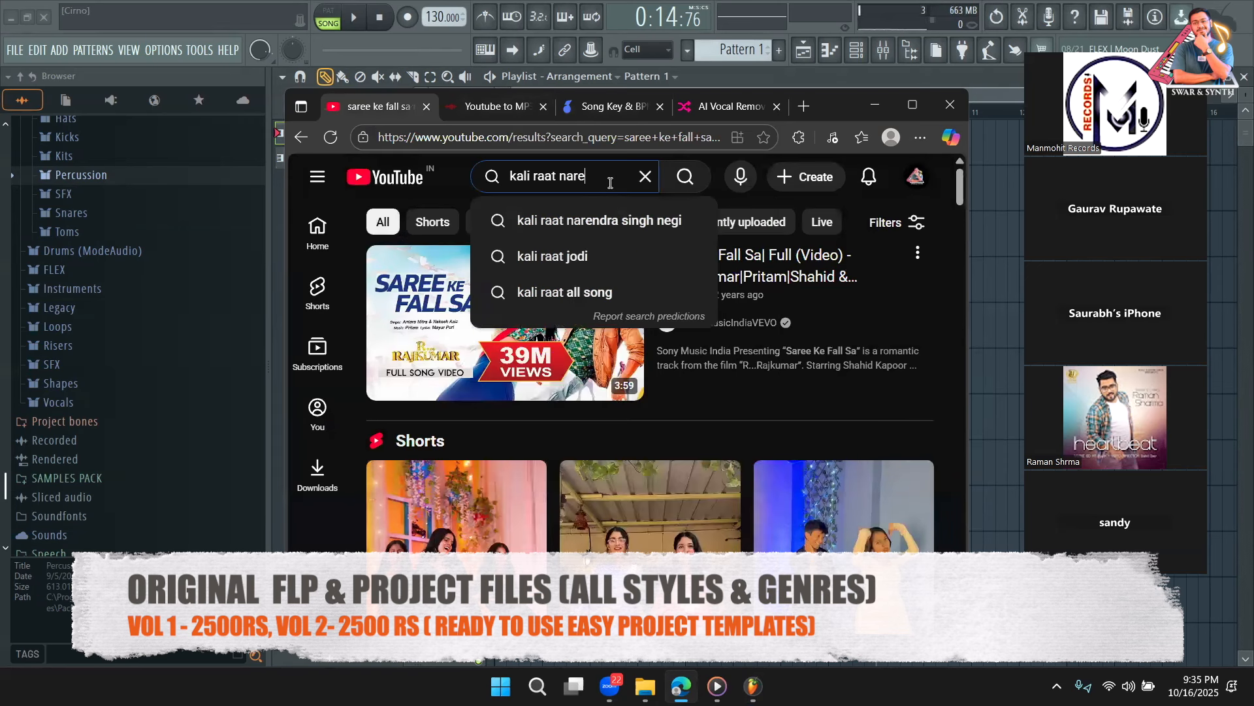
{"action": "type", "text": "ndra singh neg"}
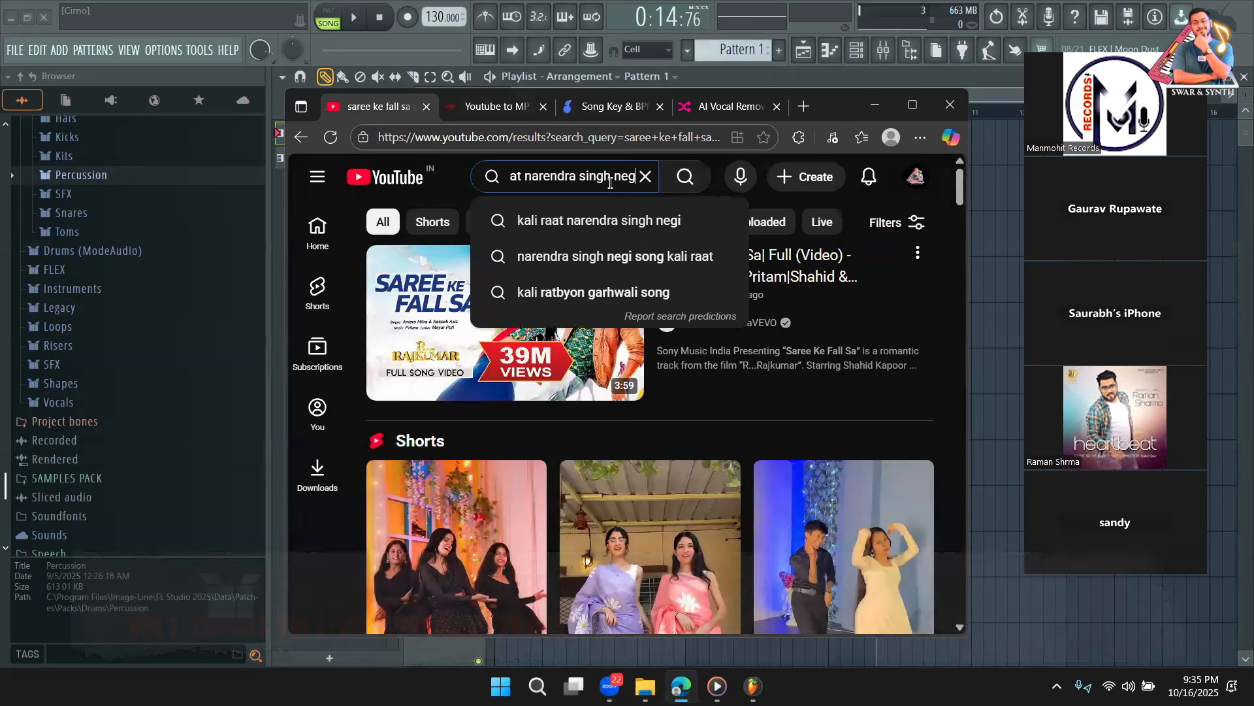
{"action": "key", "text": "Return"}
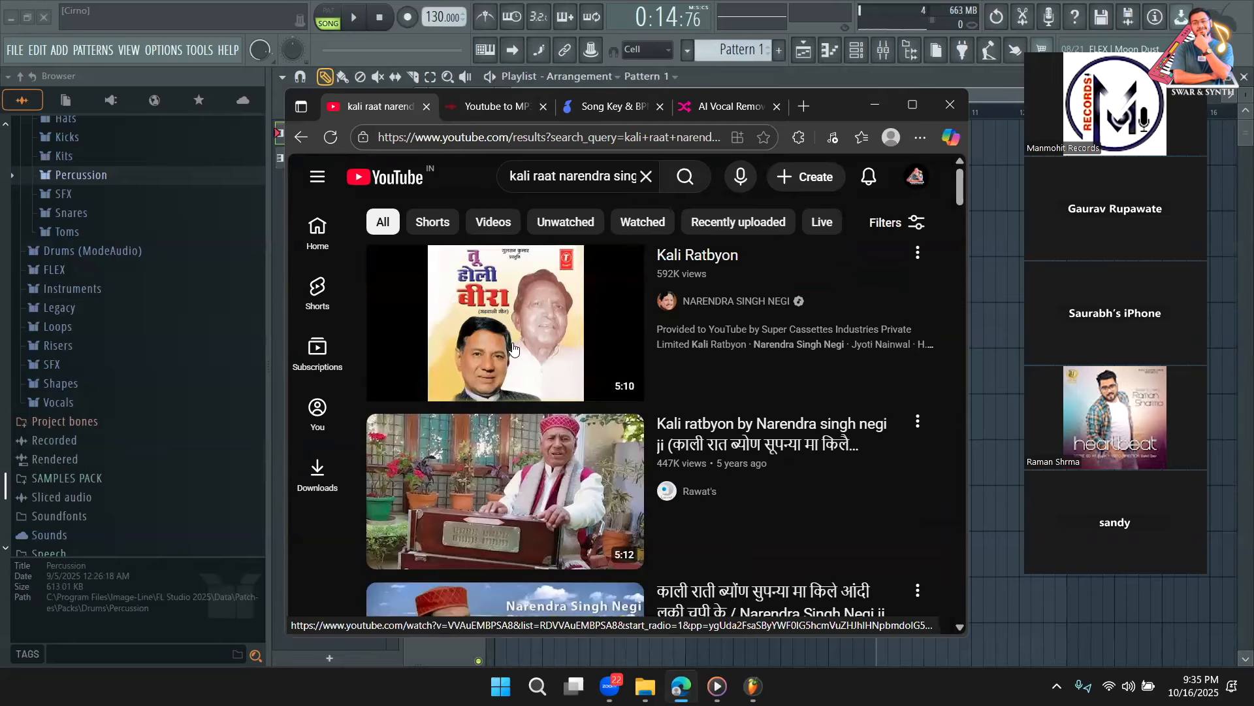
Play the Kali Ratbyon video, skip ahead to about 0:35, and pause it
{"action": "left_click", "coordinate": [511, 328]}
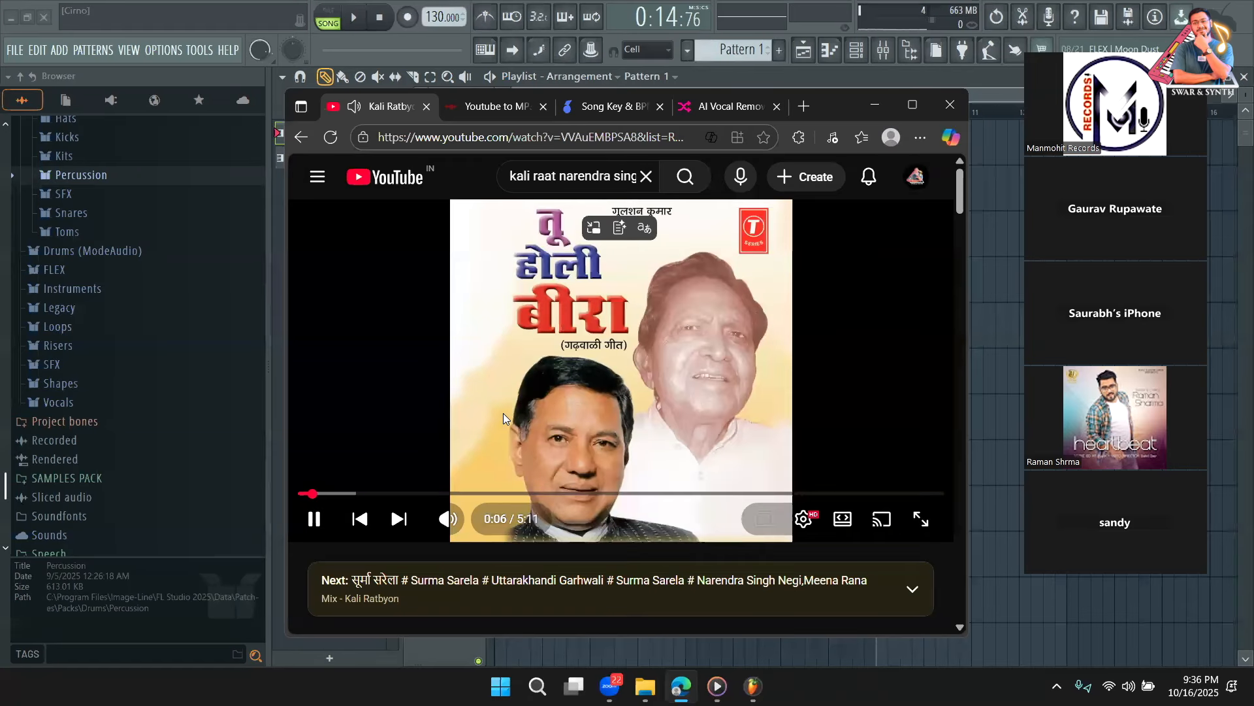
{"action": "left_click", "coordinate": [314, 519]}
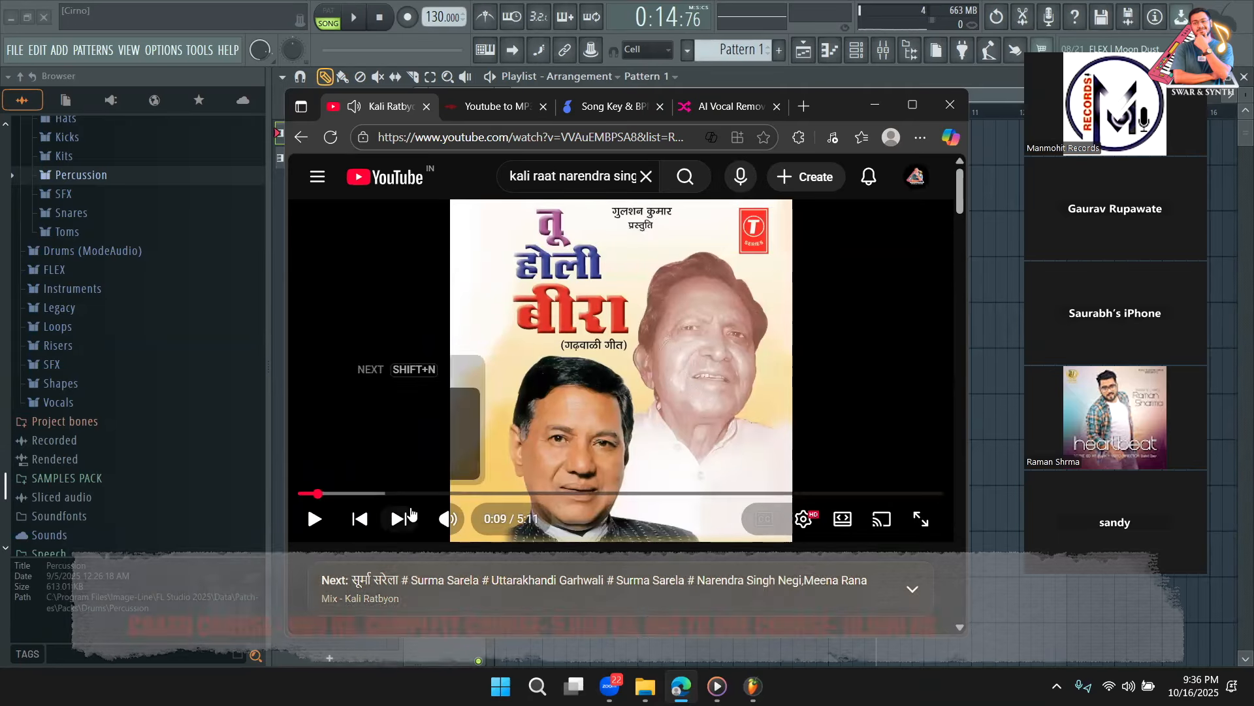
{"action": "left_click", "coordinate": [363, 493]}
{"action": "left_click", "coordinate": [309, 528]}
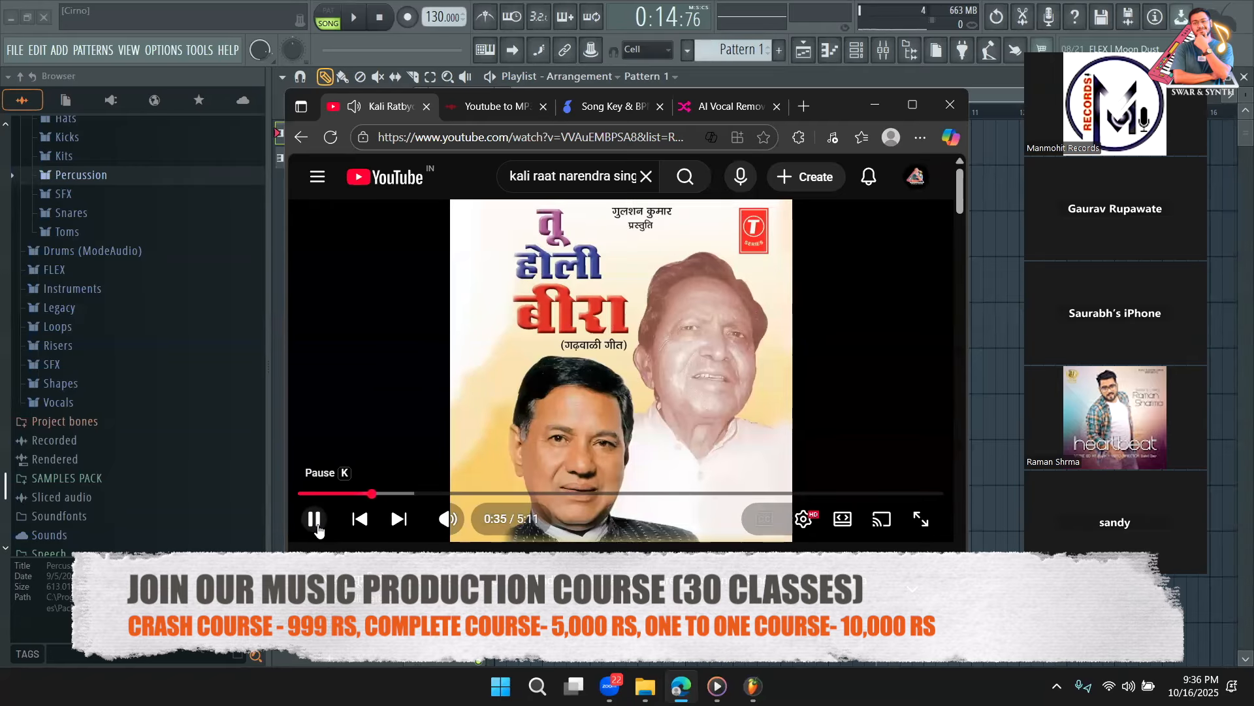
{"action": "left_click", "coordinate": [317, 528]}
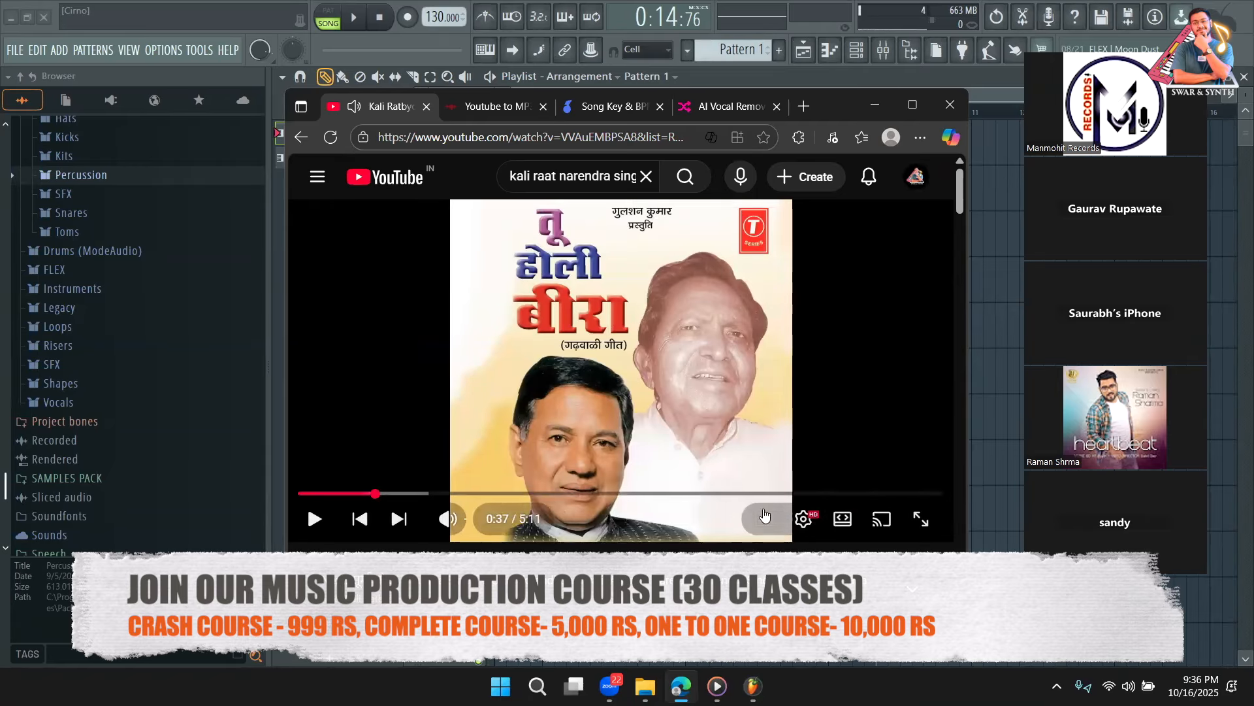
Copy the share link of the Kali Ratbyon video and close the sharing dialog
{"action": "scroll", "coordinate": [629, 410], "scroll_direction": "down", "scroll_amount": 3}
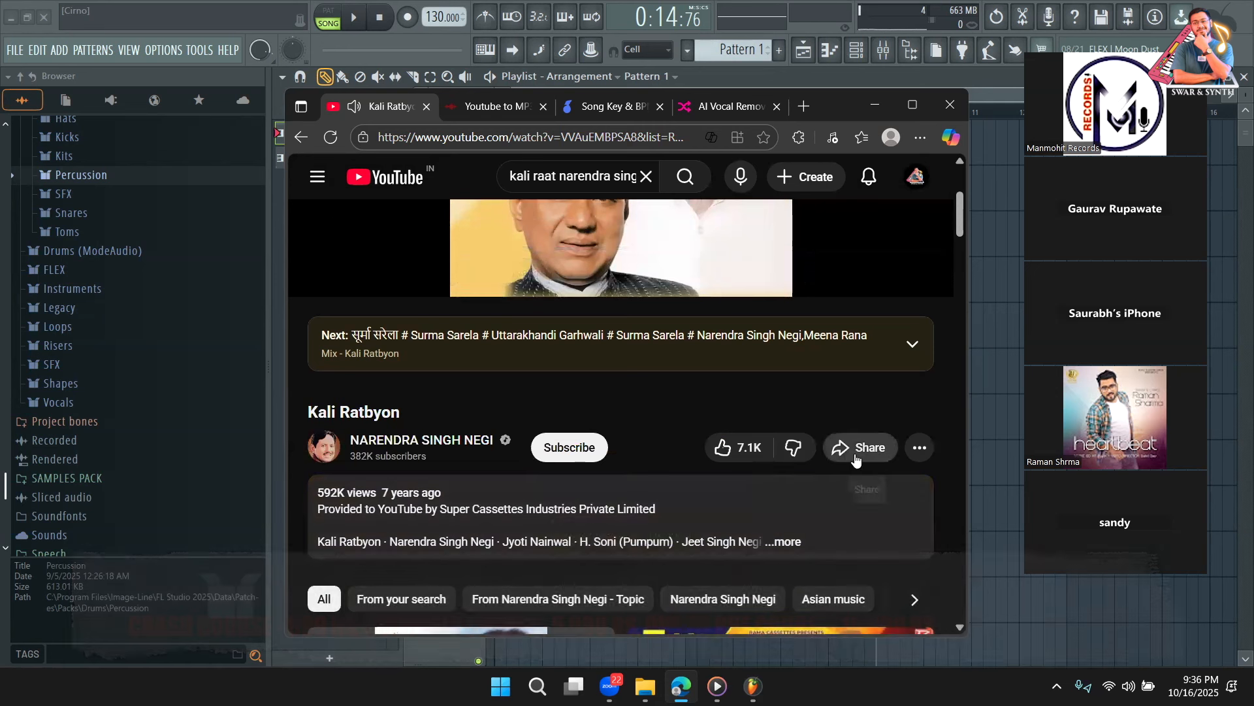
{"action": "left_click", "coordinate": [858, 447]}
{"action": "left_click", "coordinate": [789, 475]}
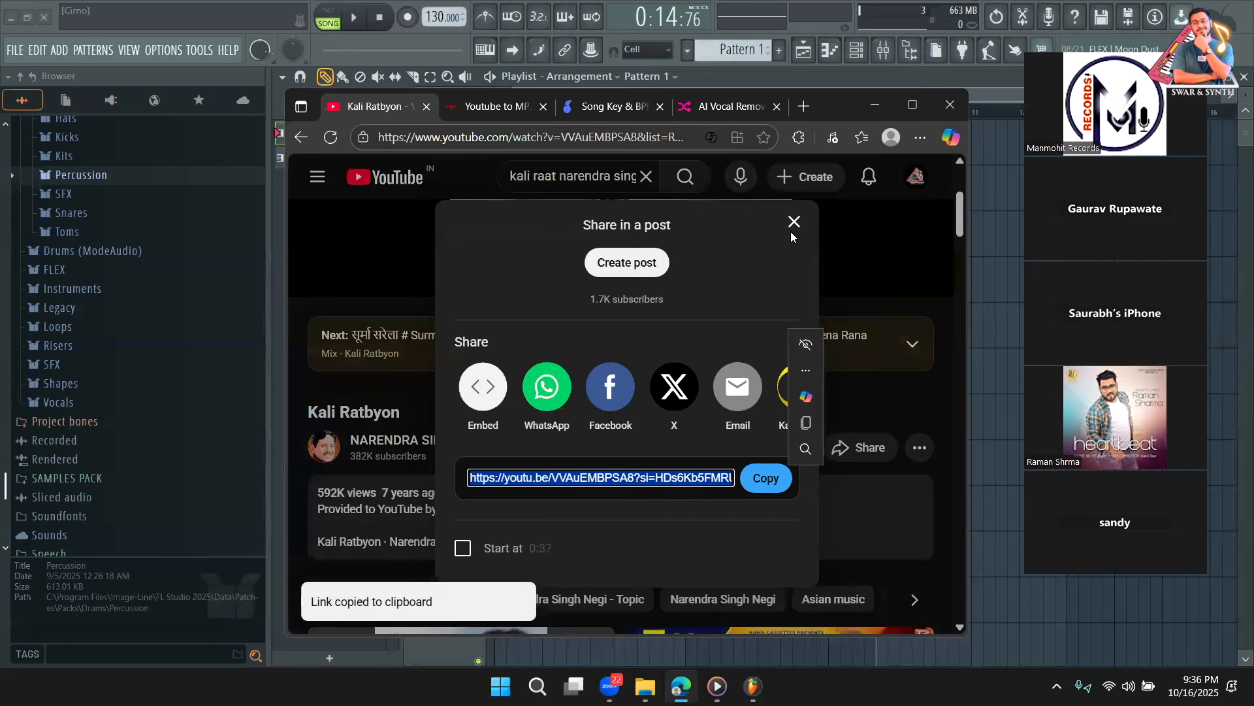
{"action": "left_click", "coordinate": [793, 222]}
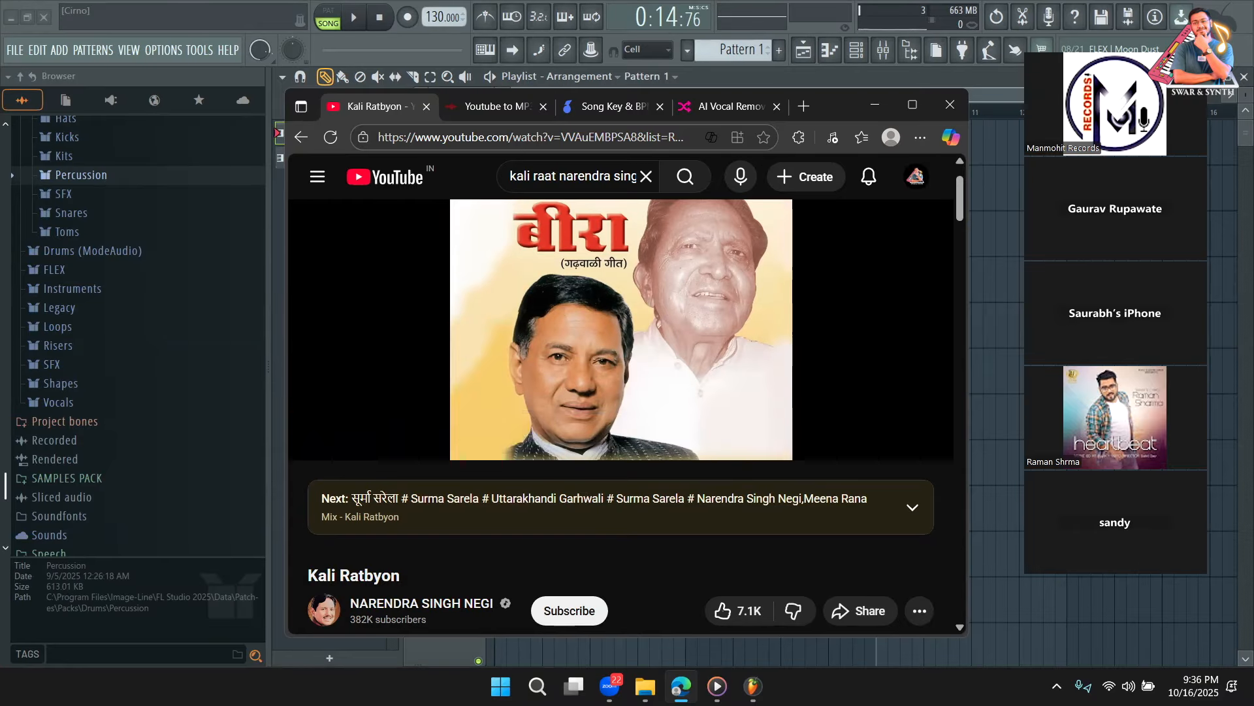
Replay the opening of Kali Ratbyon from the start, close the YouTube page and return to FL Studio
{"action": "left_click_drag", "start_coordinate": [365, 412], "coordinate": [298, 412]}
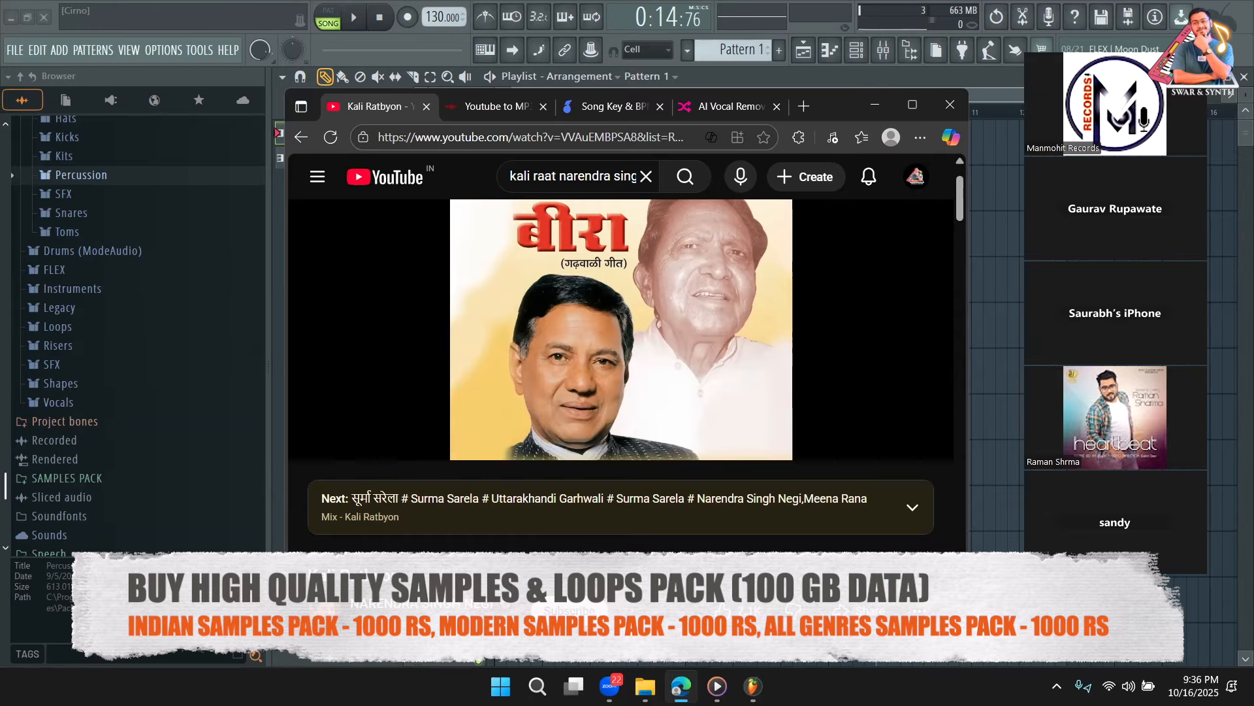
{"action": "left_click", "coordinate": [314, 437]}
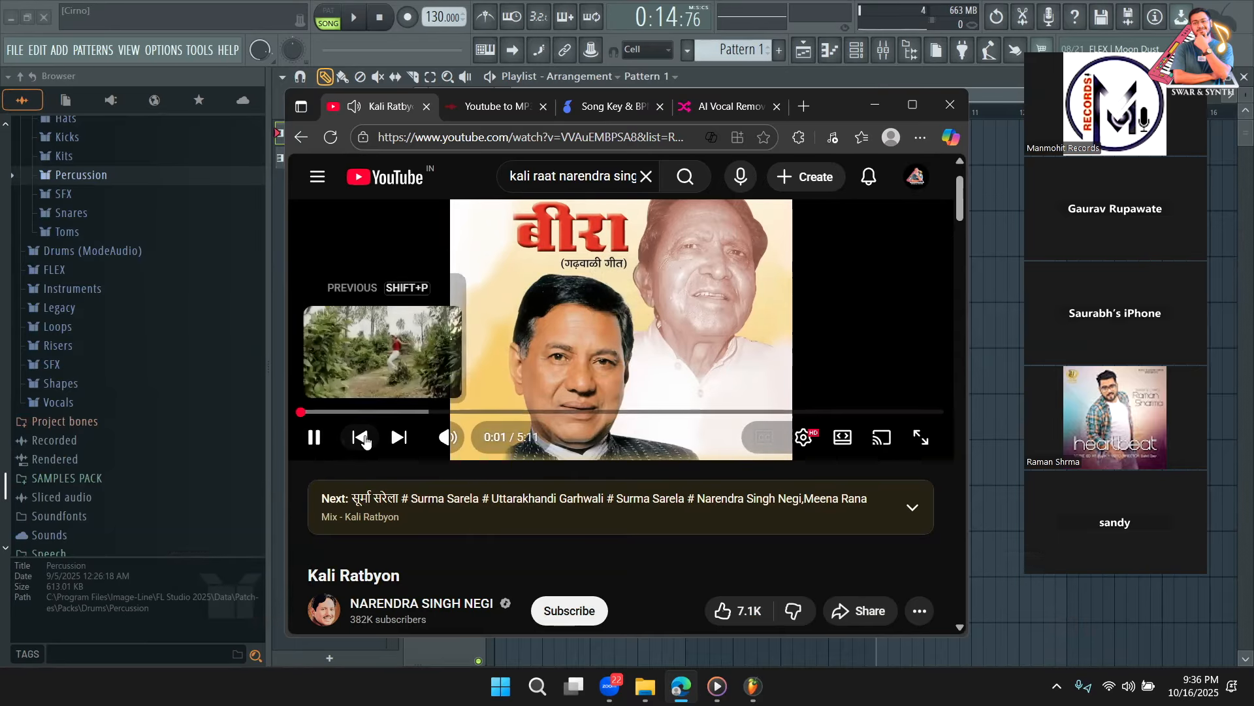
{"action": "left_click", "coordinate": [312, 439]}
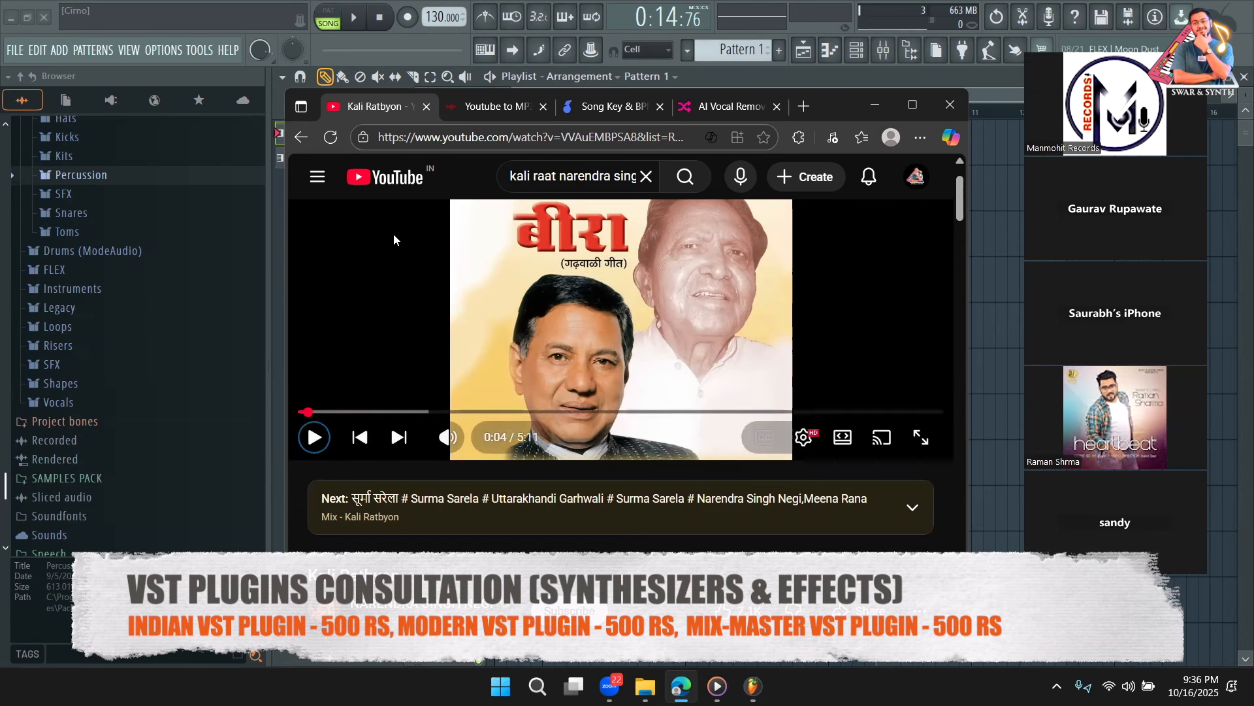
{"action": "left_click", "coordinate": [426, 107]}
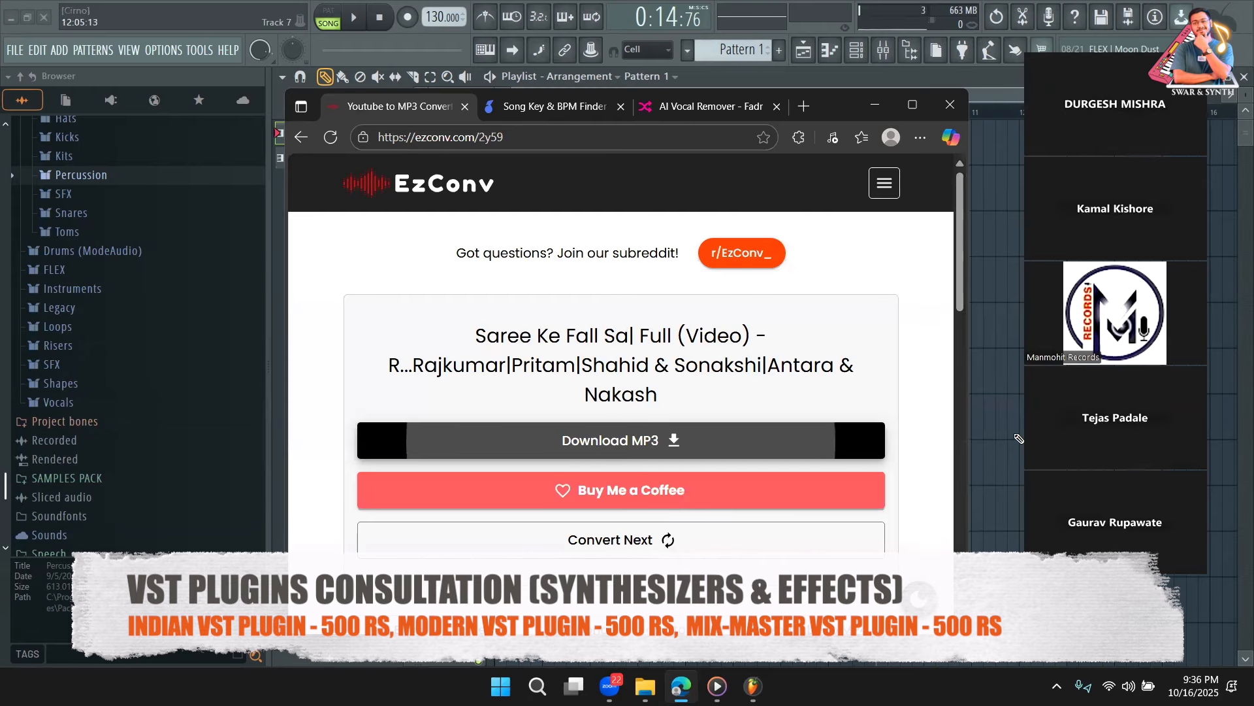
{"action": "left_click", "coordinate": [876, 106]}
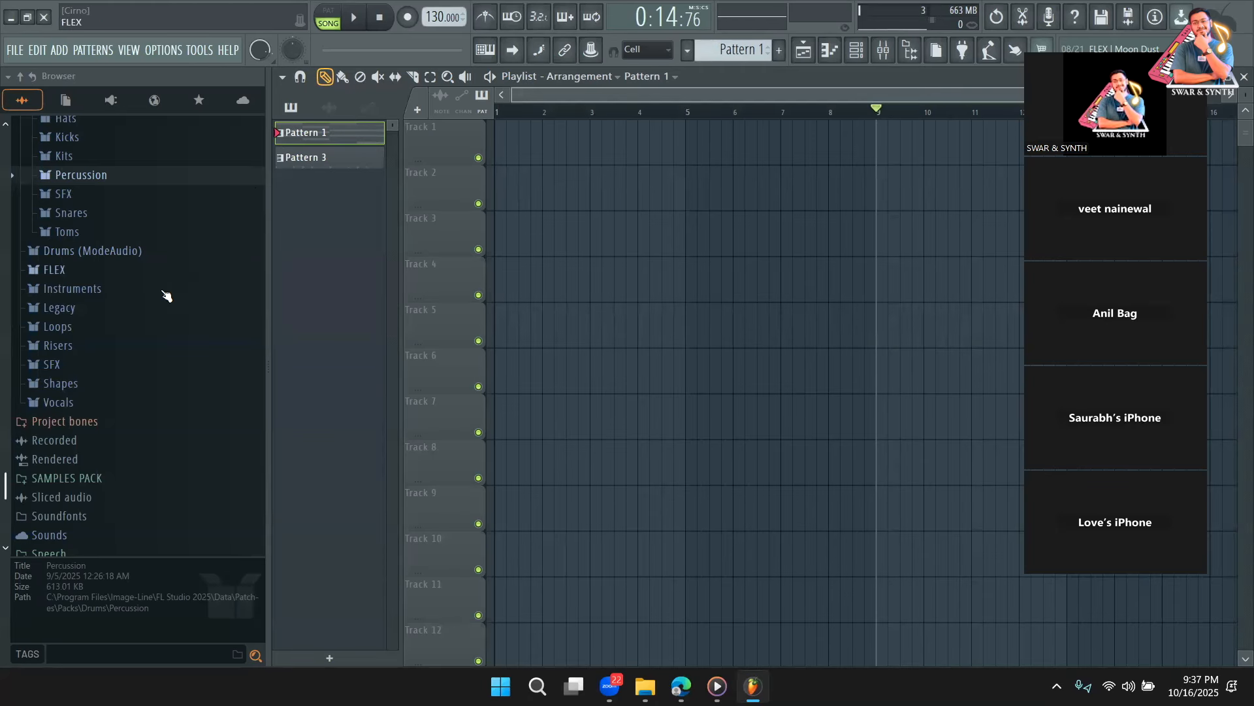
Undo the clip deletions in the playlist and briefly play the arrangement from bar 9
{"action": "scroll", "coordinate": [150, 392], "scroll_direction": "up", "scroll_amount": 8}
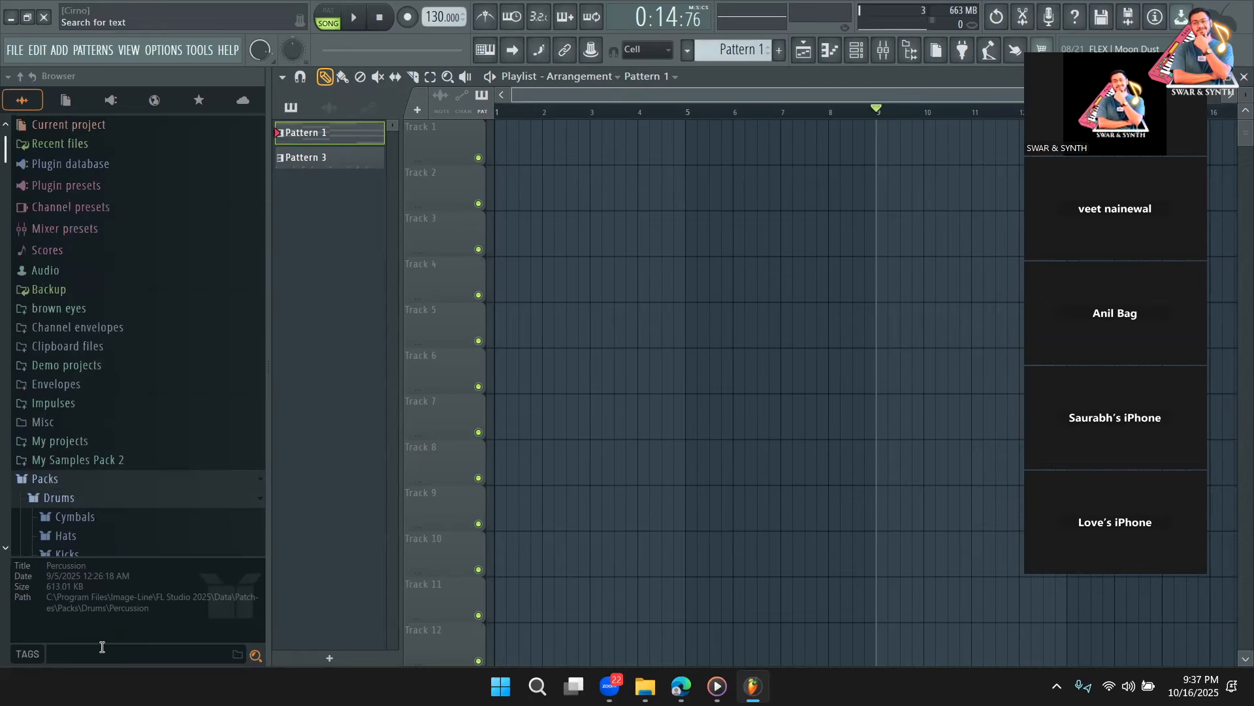
{"action": "key", "text": "ctrl+z"}
{"action": "key", "text": "ctrl+z"}
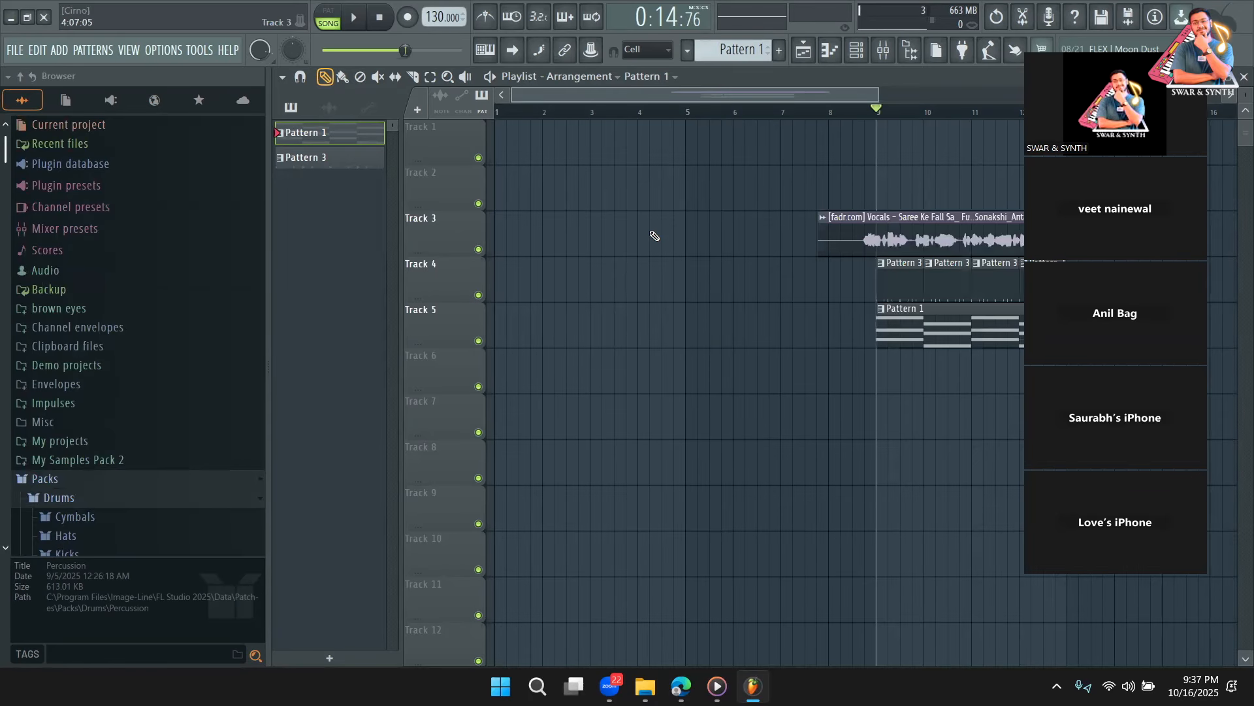
{"action": "key", "text": "space"}
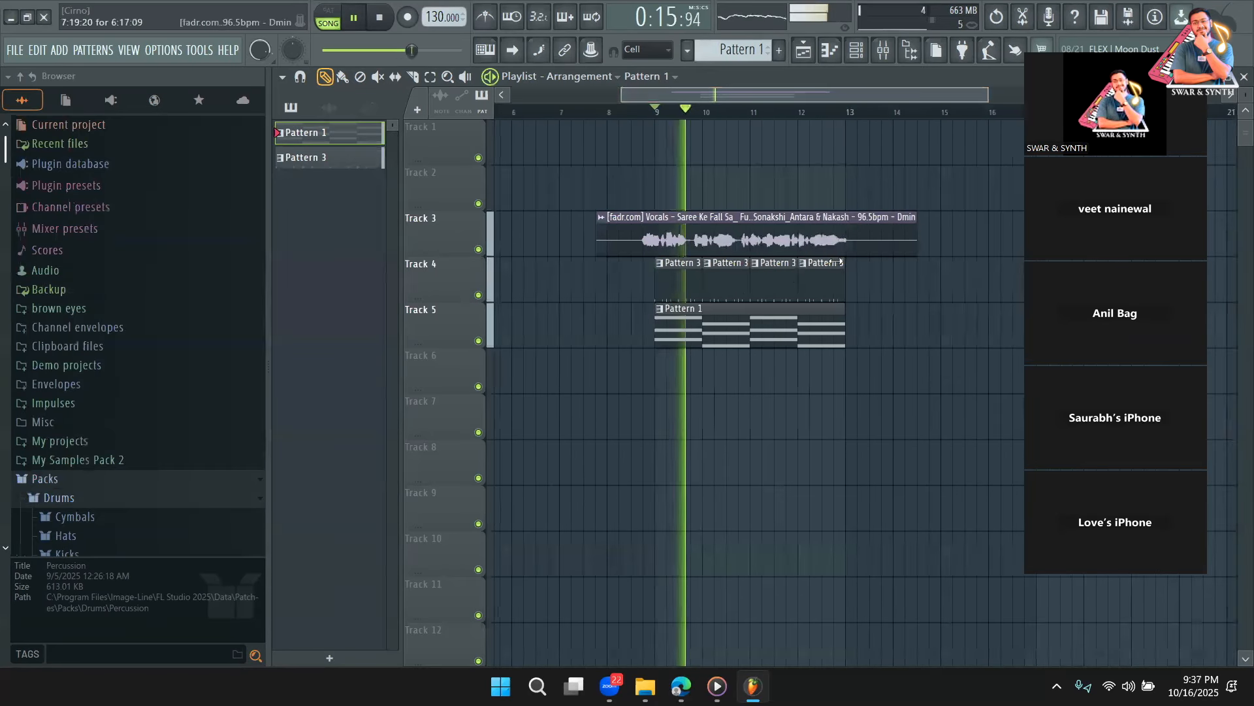
{"action": "key", "text": "space"}
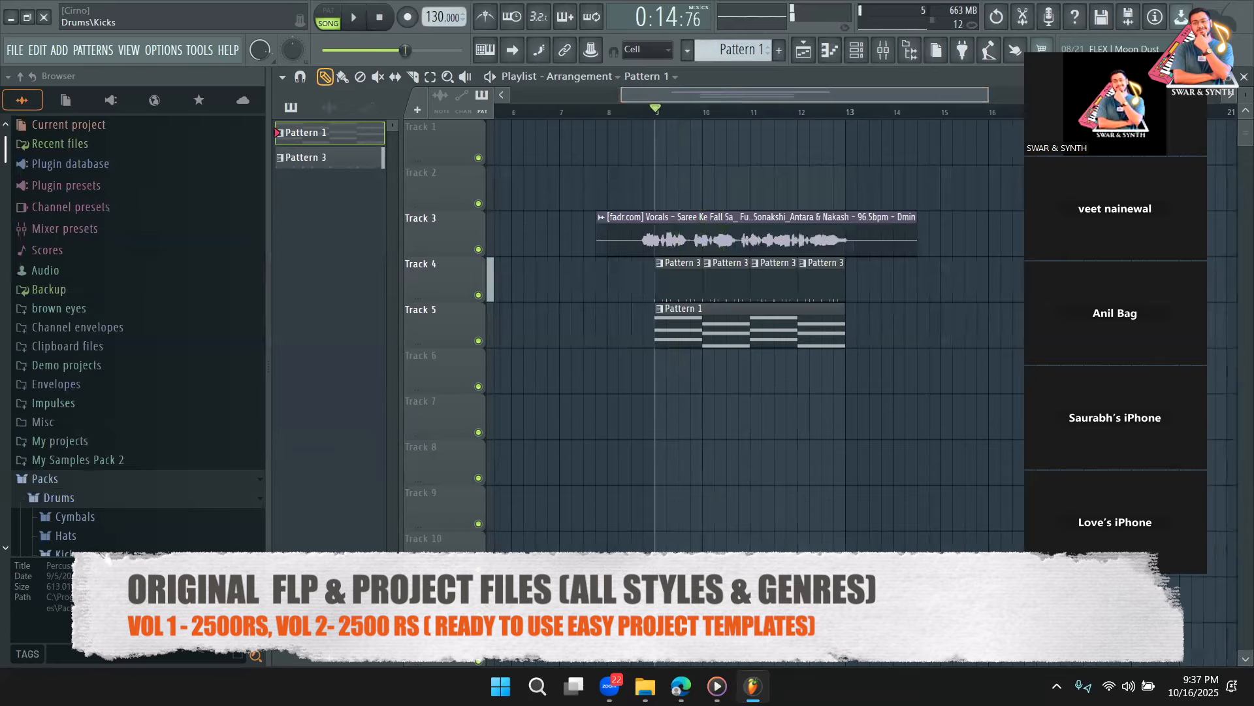
Collapse the Drums folder inside Packs in the sample browser, keeping Packs expanded
{"action": "left_click", "coordinate": [132, 482]}
{"action": "scroll", "coordinate": [104, 483], "scroll_direction": "down", "scroll_amount": 2}
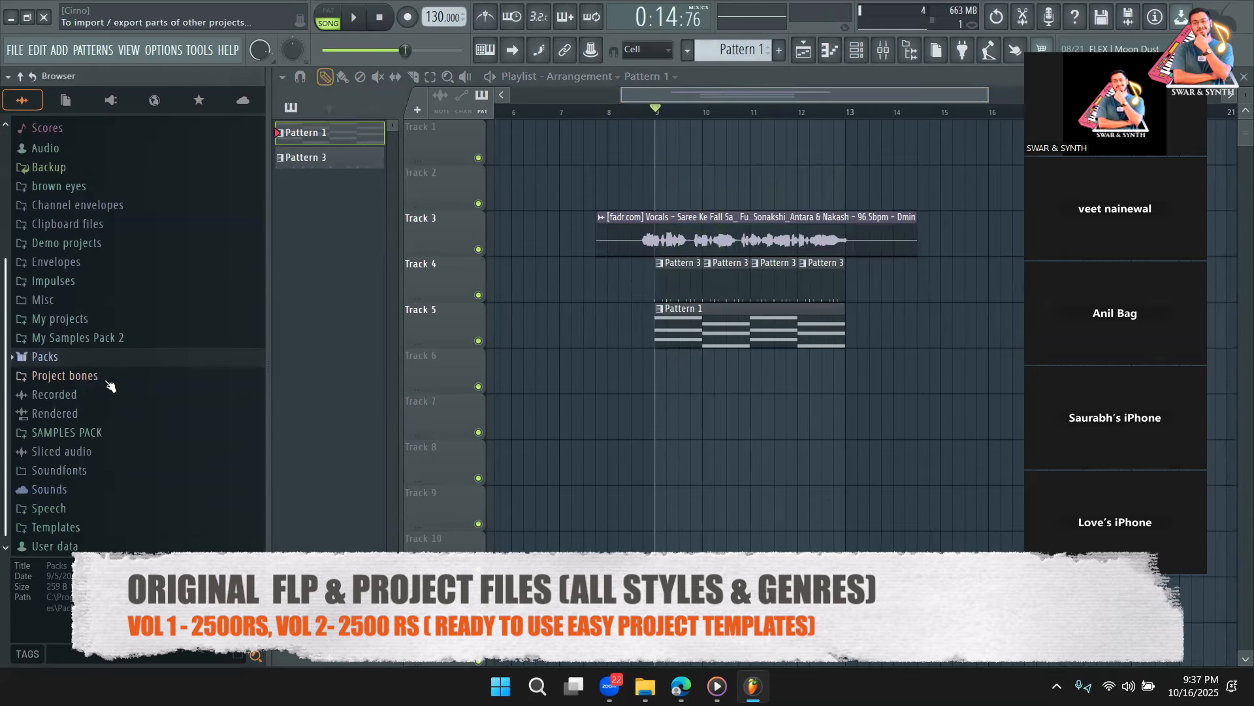
{"action": "left_click", "coordinate": [114, 360]}
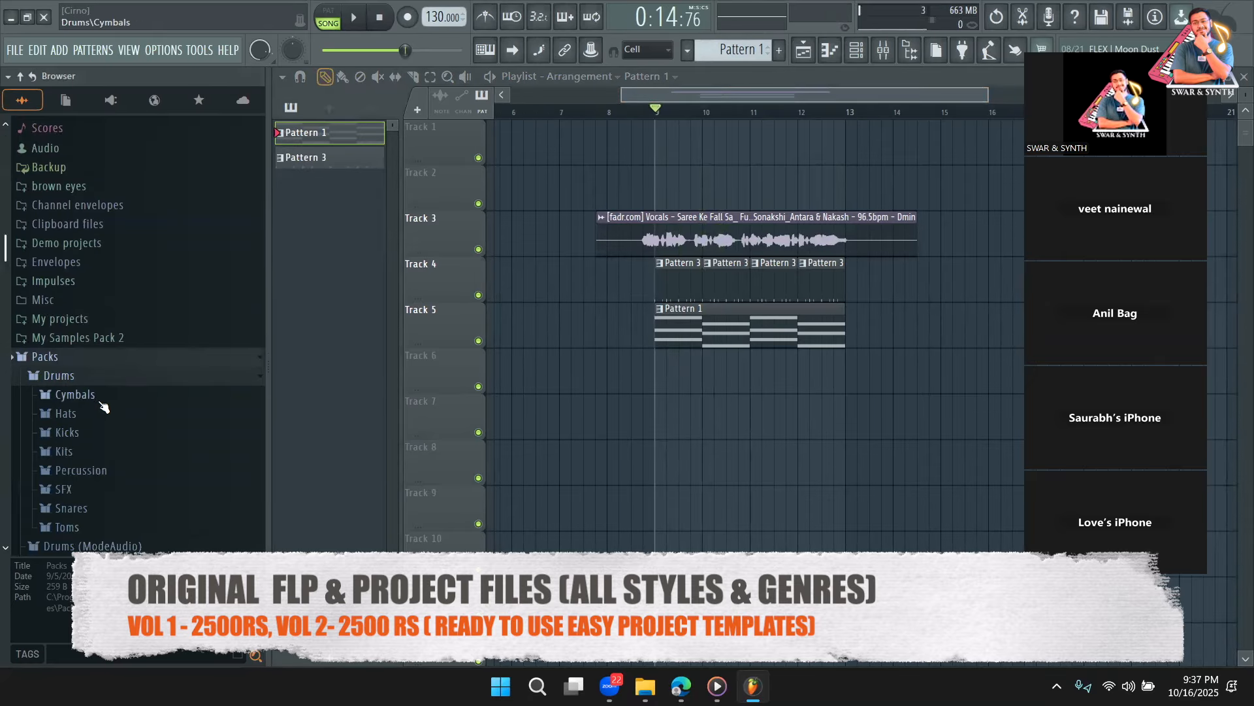
{"action": "scroll", "coordinate": [102, 402], "scroll_direction": "down", "scroll_amount": 5}
{"action": "scroll", "coordinate": [102, 327], "scroll_direction": "up", "scroll_amount": 4}
{"action": "left_click", "coordinate": [99, 278]}
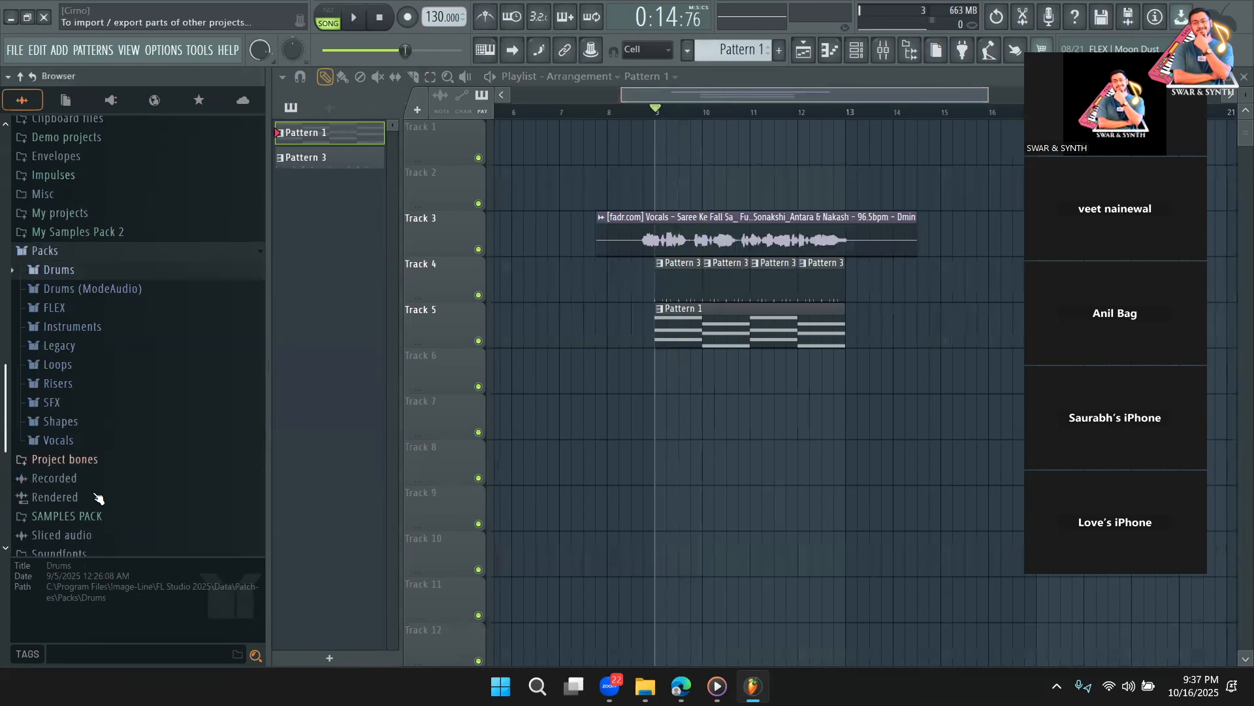
Open the INDIAN Percussions folder under ALL TIME FAVS in the SAMPLES PACK library
{"action": "left_click", "coordinate": [99, 516]}
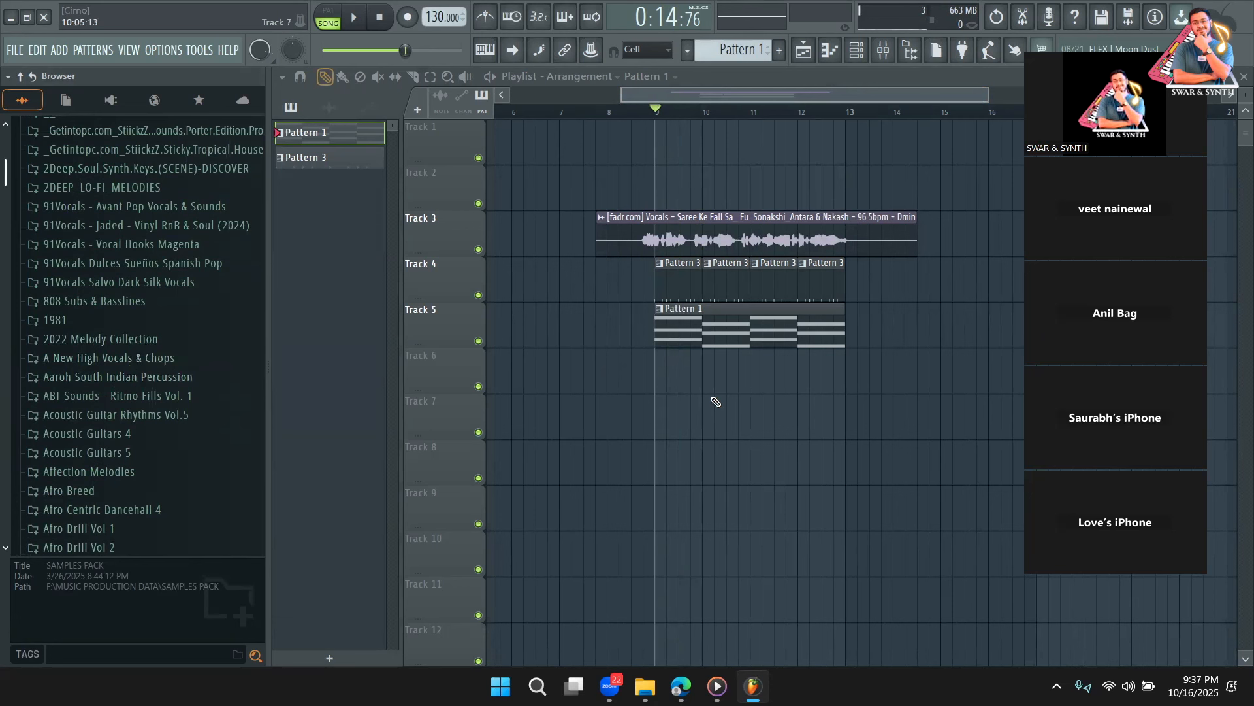
{"action": "scroll", "coordinate": [98, 302], "scroll_direction": "down", "scroll_amount": 4}
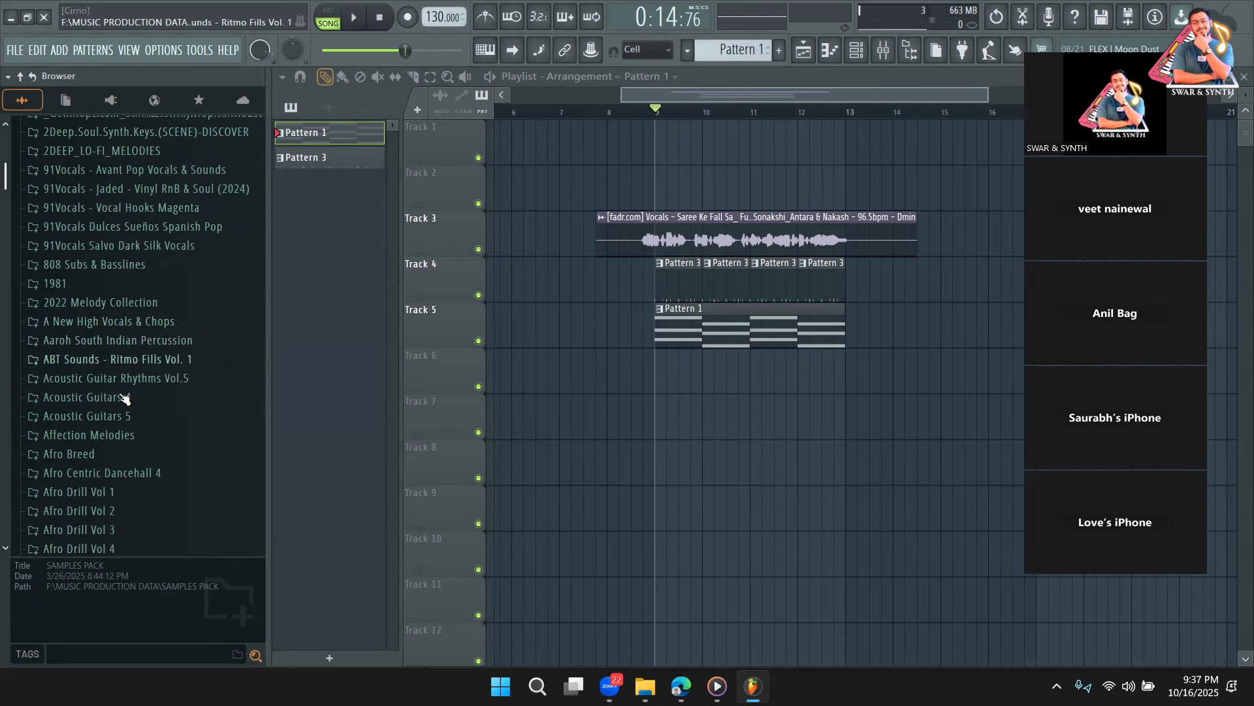
{"action": "scroll", "coordinate": [98, 301], "scroll_direction": "up", "scroll_amount": 6}
{"action": "scroll", "coordinate": [99, 302], "scroll_direction": "down", "scroll_amount": 8}
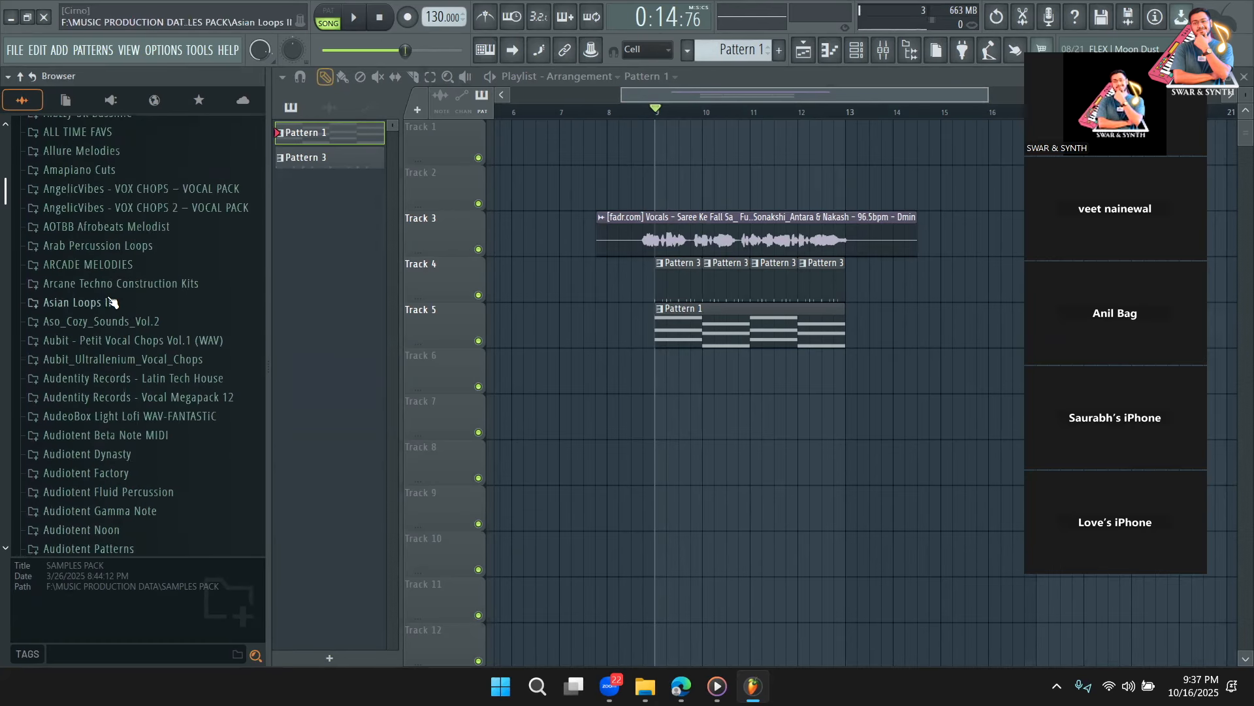
{"action": "scroll", "coordinate": [138, 294], "scroll_direction": "down", "scroll_amount": 7}
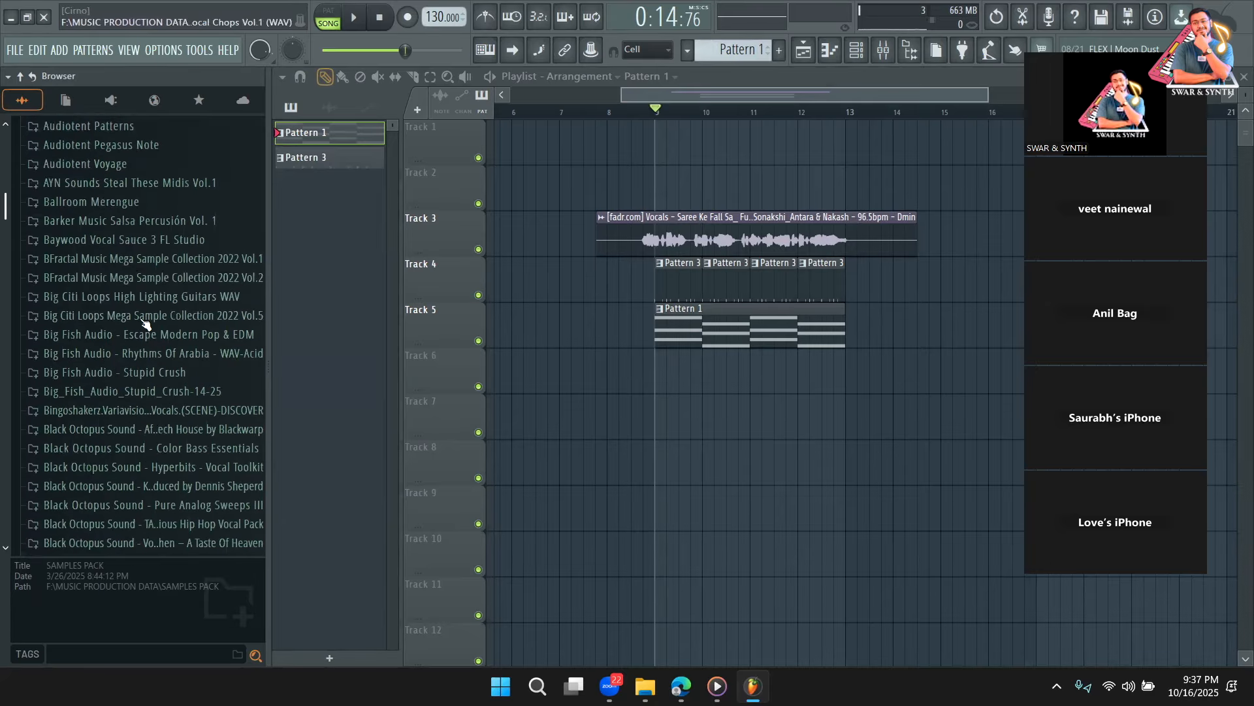
{"action": "scroll", "coordinate": [142, 260], "scroll_direction": "up", "scroll_amount": 4}
{"action": "scroll", "coordinate": [143, 260], "scroll_direction": "down", "scroll_amount": 8}
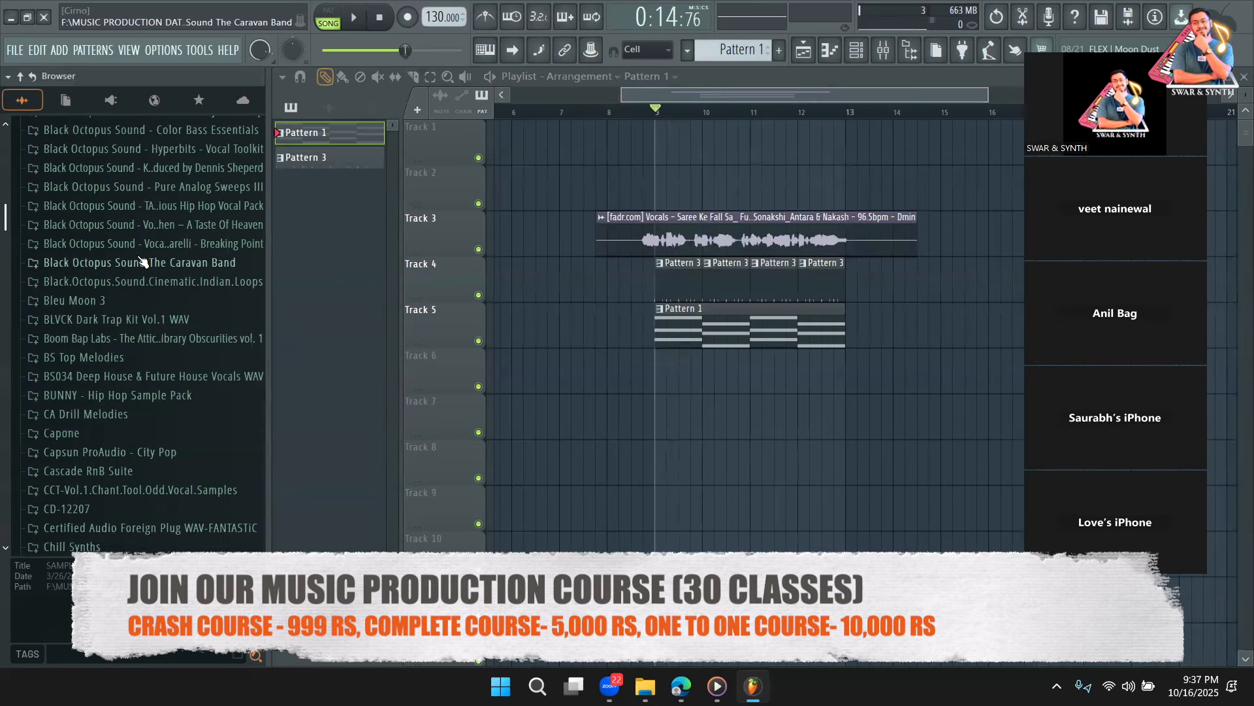
{"action": "scroll", "coordinate": [142, 261], "scroll_direction": "up", "scroll_amount": 11}
{"action": "scroll", "coordinate": [142, 262], "scroll_direction": "up", "scroll_amount": 2}
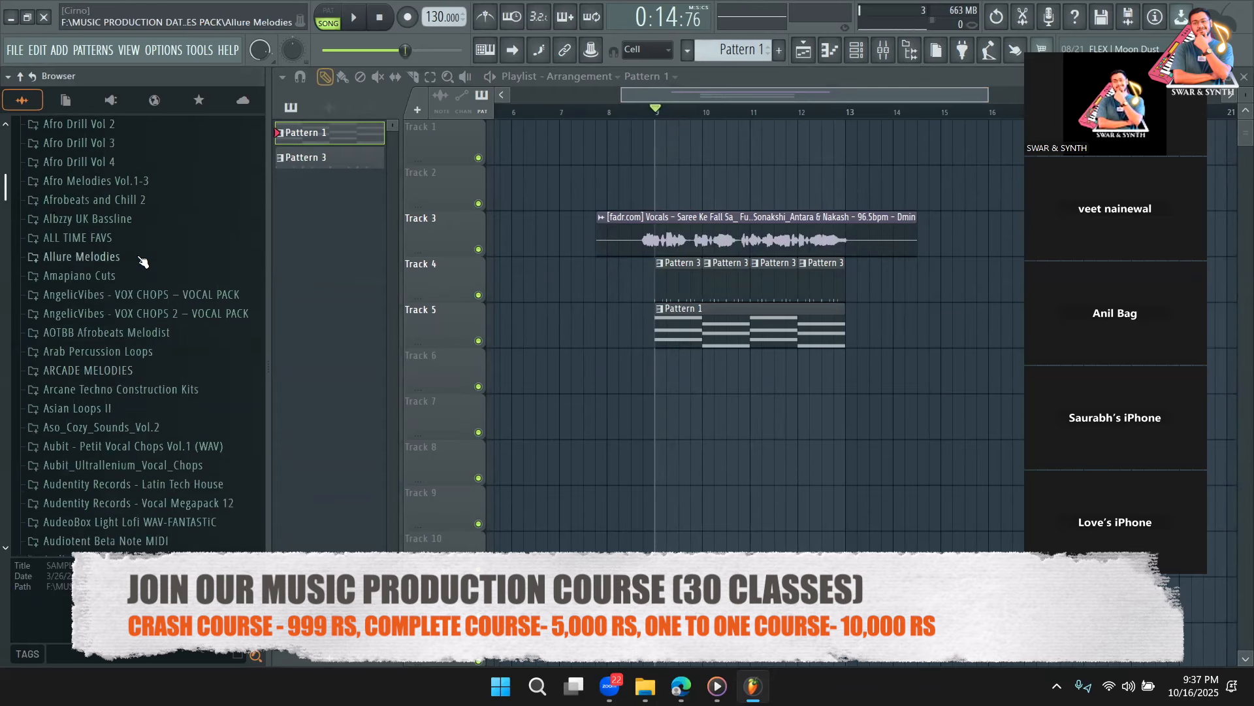
{"action": "left_click", "coordinate": [122, 242]}
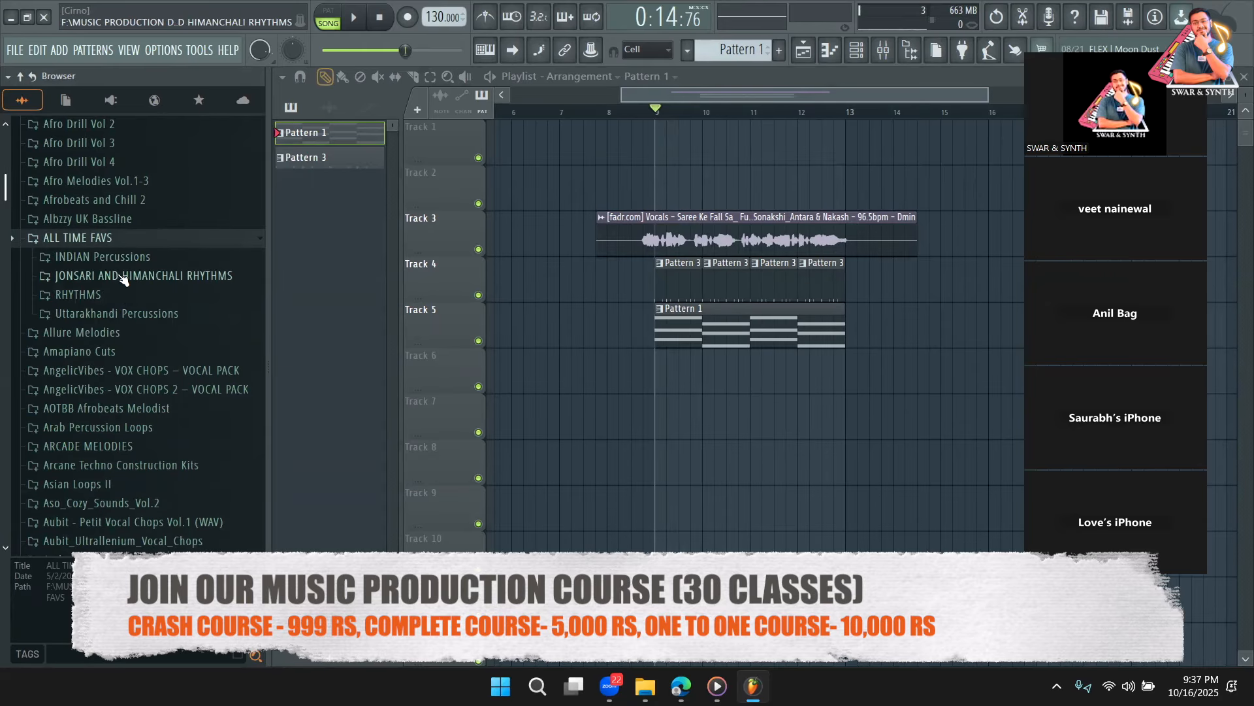
{"action": "left_click", "coordinate": [118, 256]}
Look through the Indian instrument, vocal and rhythm pack folders inside INDIAN Percussions
{"action": "scroll", "coordinate": [134, 317], "scroll_direction": "down", "scroll_amount": 4}
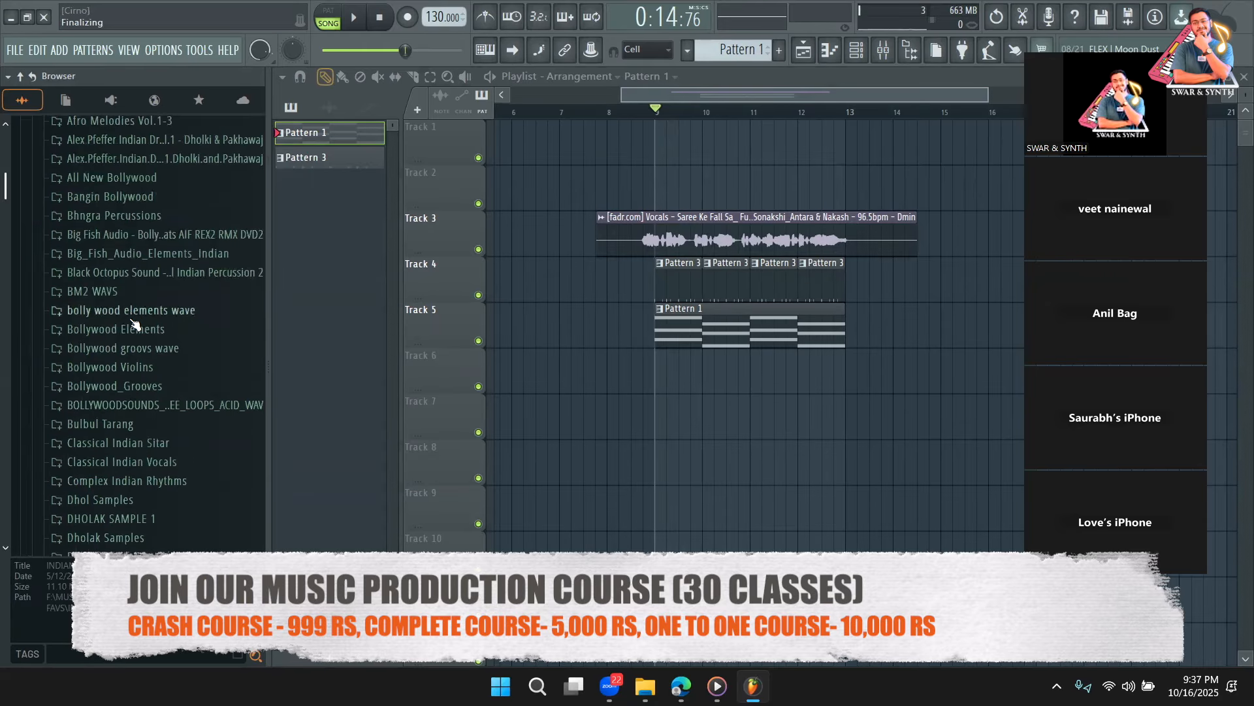
{"action": "scroll", "coordinate": [124, 366], "scroll_direction": "up", "scroll_amount": 6}
{"action": "scroll", "coordinate": [117, 408], "scroll_direction": "down", "scroll_amount": 2}
{"action": "scroll", "coordinate": [118, 408], "scroll_direction": "down", "scroll_amount": 7}
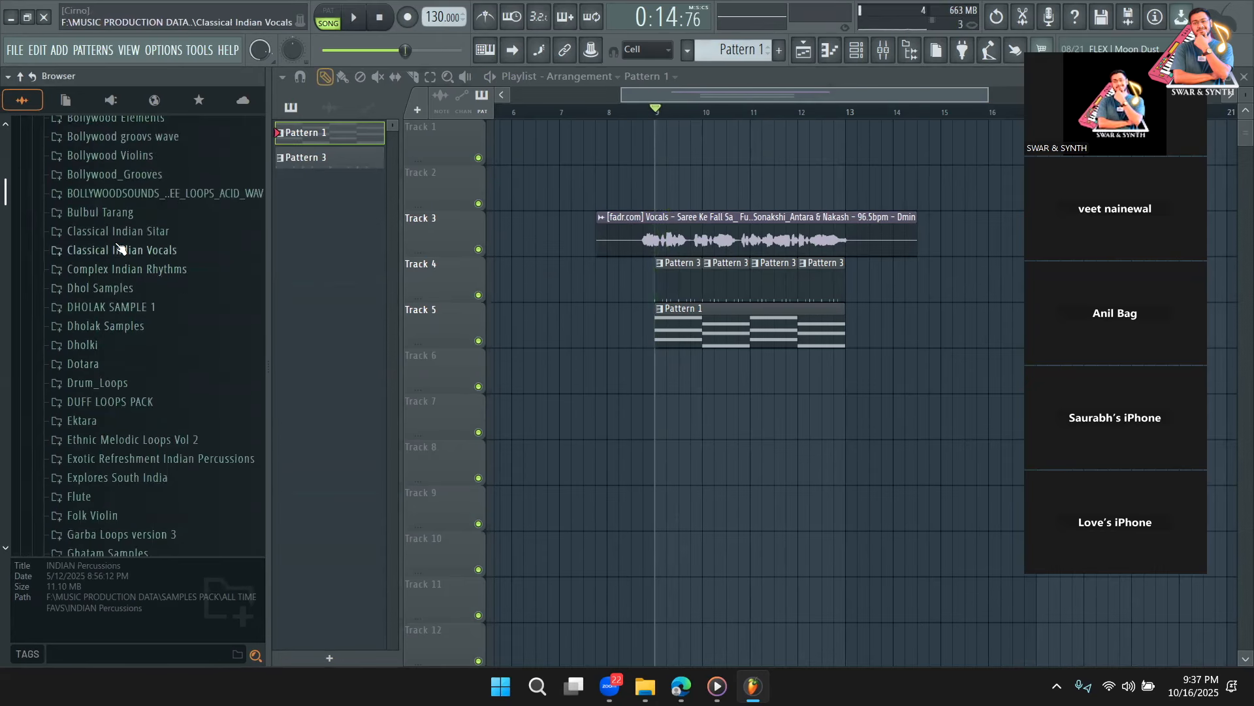
{"action": "scroll", "coordinate": [124, 333], "scroll_direction": "down", "scroll_amount": 12}
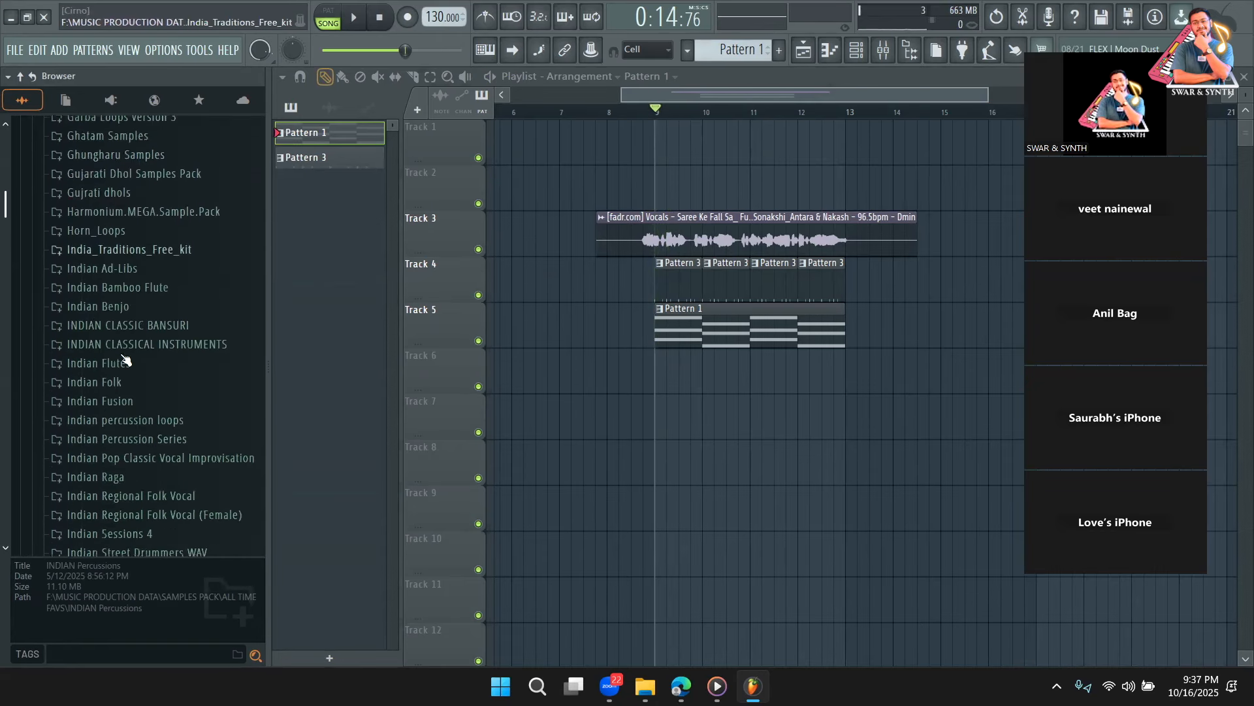
{"action": "scroll", "coordinate": [118, 346], "scroll_direction": "down", "scroll_amount": 13}
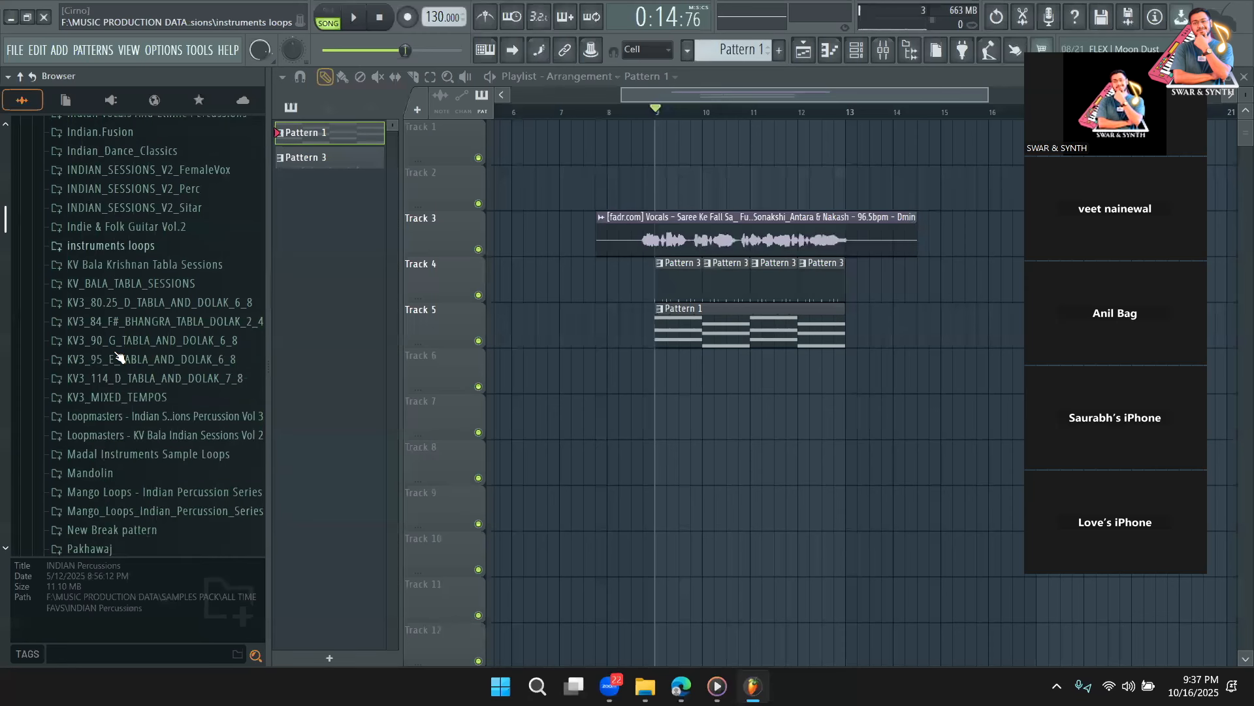
{"action": "scroll", "coordinate": [117, 356], "scroll_direction": "down", "scroll_amount": 9}
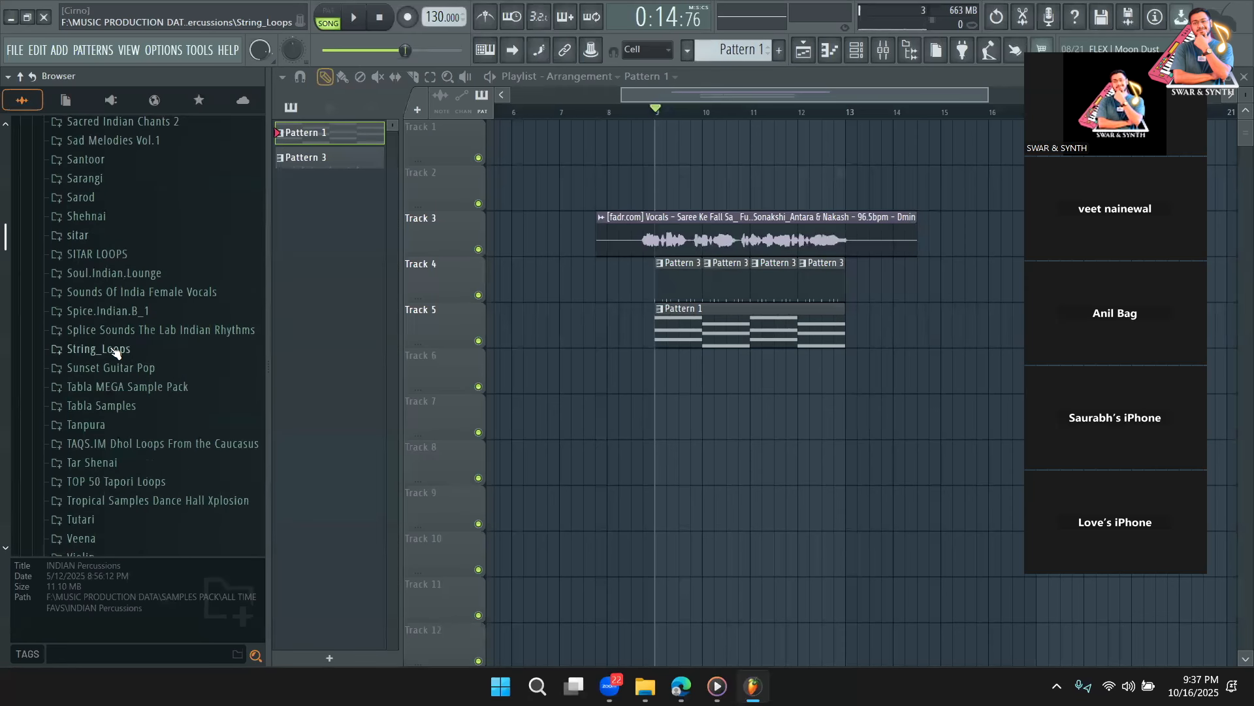
{"action": "scroll", "coordinate": [117, 340], "scroll_direction": "down", "scroll_amount": 2}
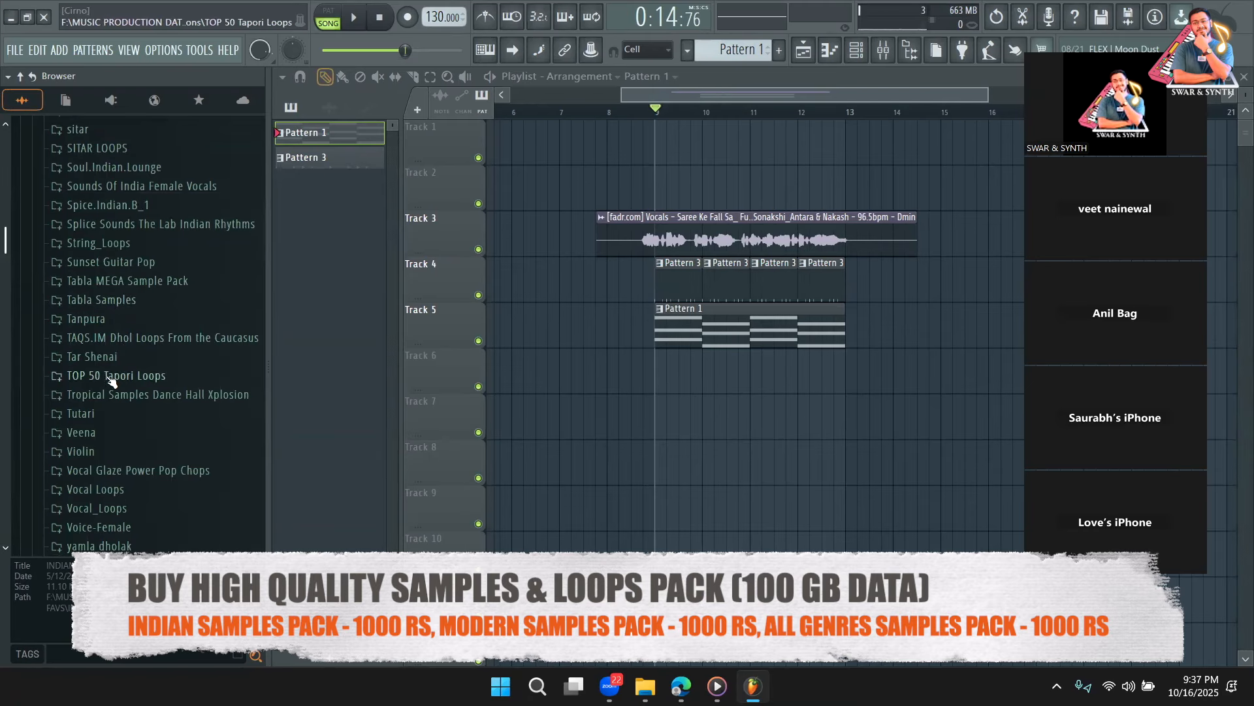
{"action": "scroll", "coordinate": [115, 413], "scroll_direction": "up", "scroll_amount": 20}
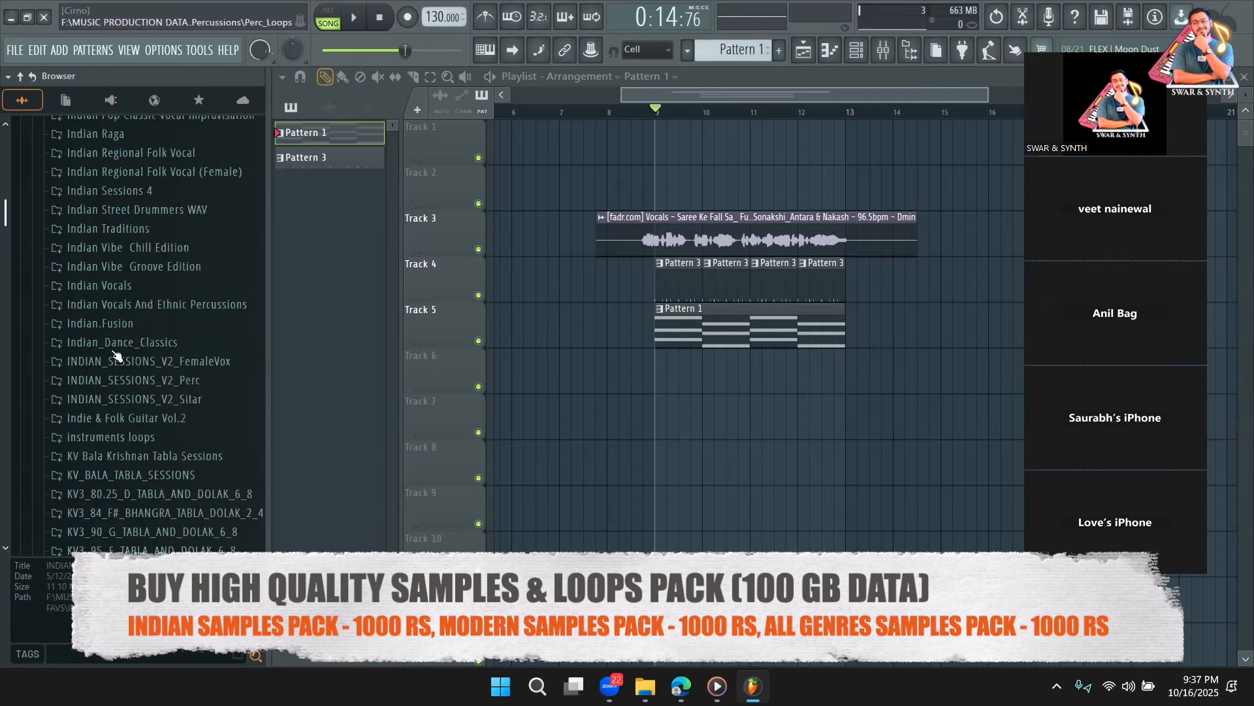
{"action": "scroll", "coordinate": [115, 355], "scroll_direction": "up", "scroll_amount": 5}
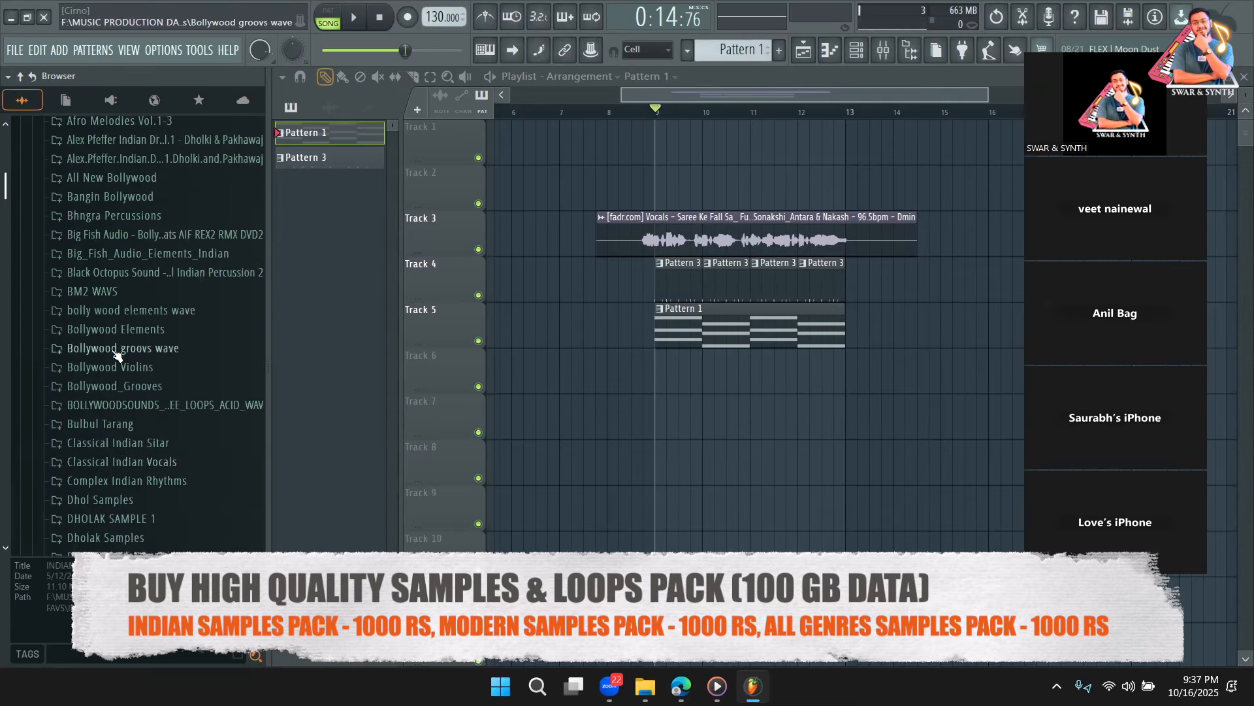
{"action": "scroll", "coordinate": [115, 355], "scroll_direction": "up", "scroll_amount": 6}
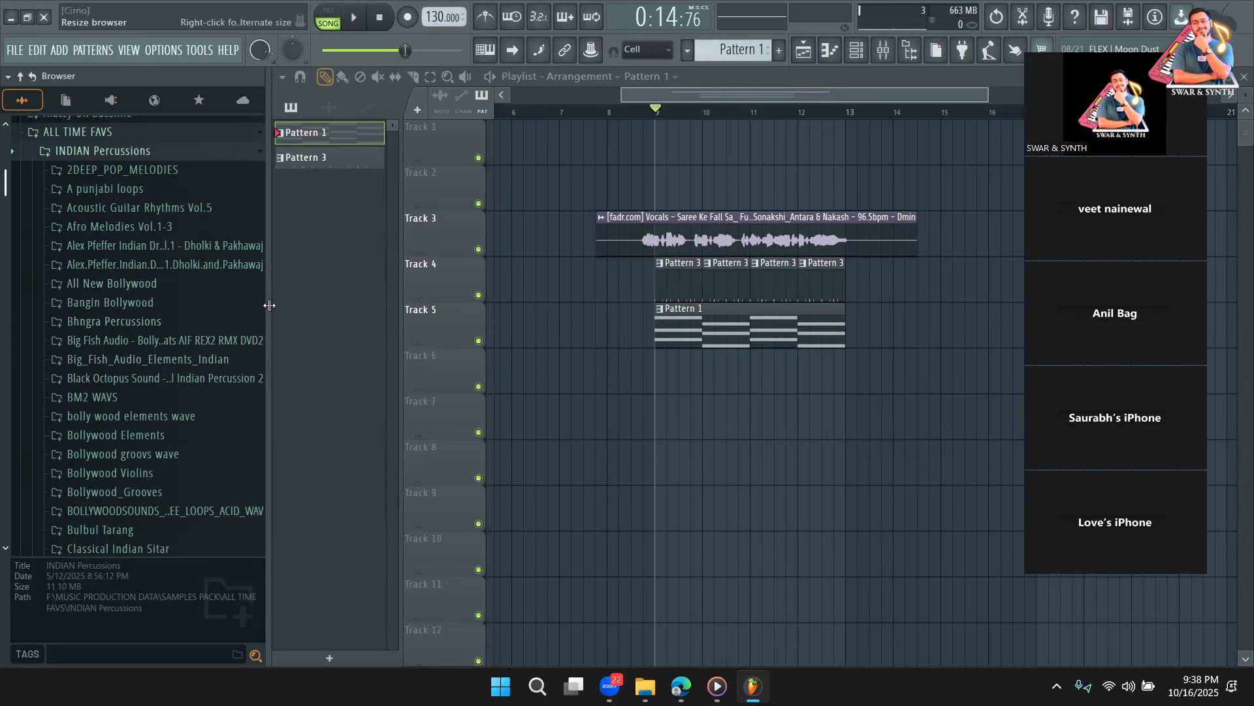
Widen the sample browser and open the small_nagara loops of Aaroh South Indian Percussion inside All New Bollywood
{"action": "left_click_drag", "start_coordinate": [269, 305], "coordinate": [325, 305]}
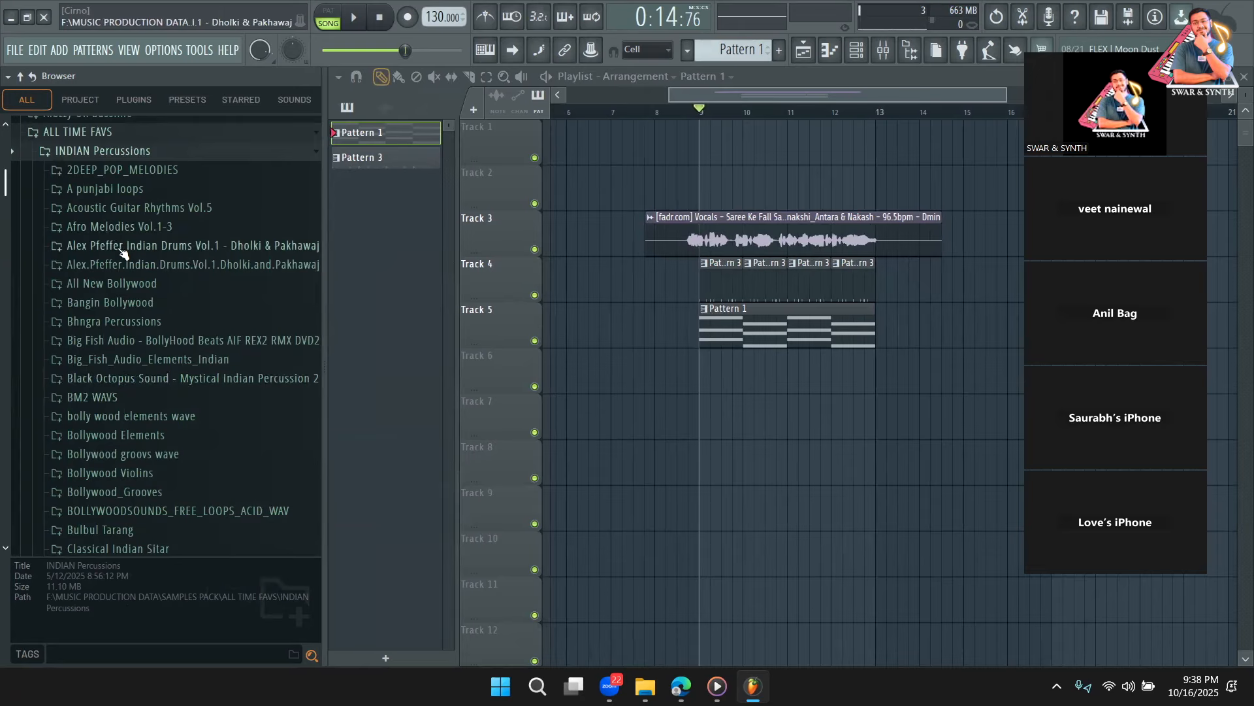
{"action": "left_click", "coordinate": [122, 286]}
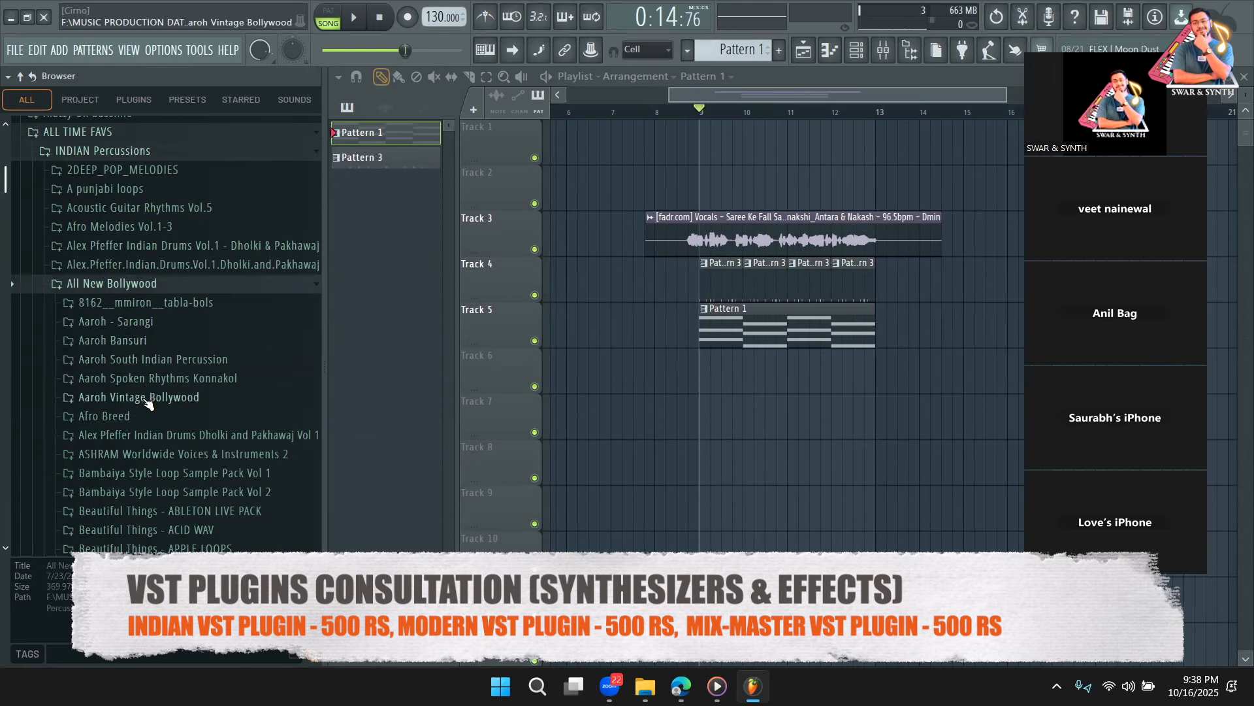
{"action": "left_click", "coordinate": [152, 358]}
{"action": "left_click", "coordinate": [140, 277]}
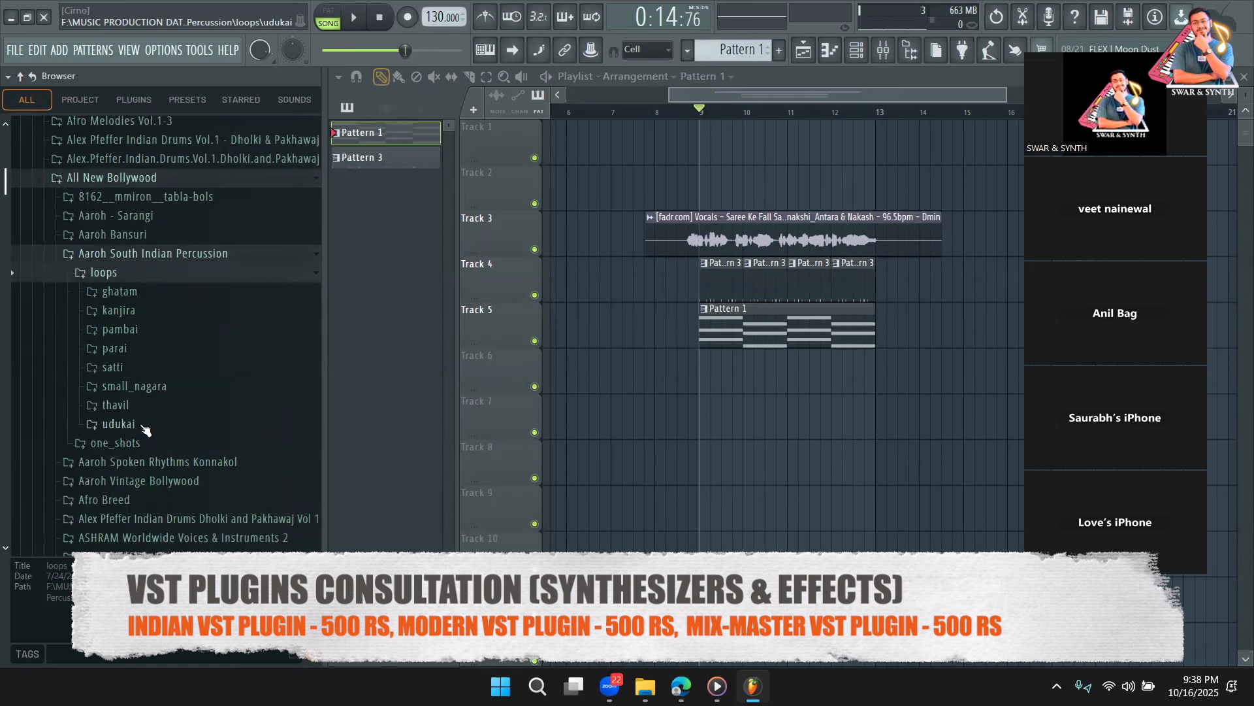
{"action": "left_click", "coordinate": [135, 389]}
Audition the small_nagara loops and place AR_SIP_140_percussion_small_nagara_rhythmic_drags_triplet on Track 6 at bar 9
{"action": "left_click", "coordinate": [190, 387]}
{"action": "left_click", "coordinate": [183, 423]}
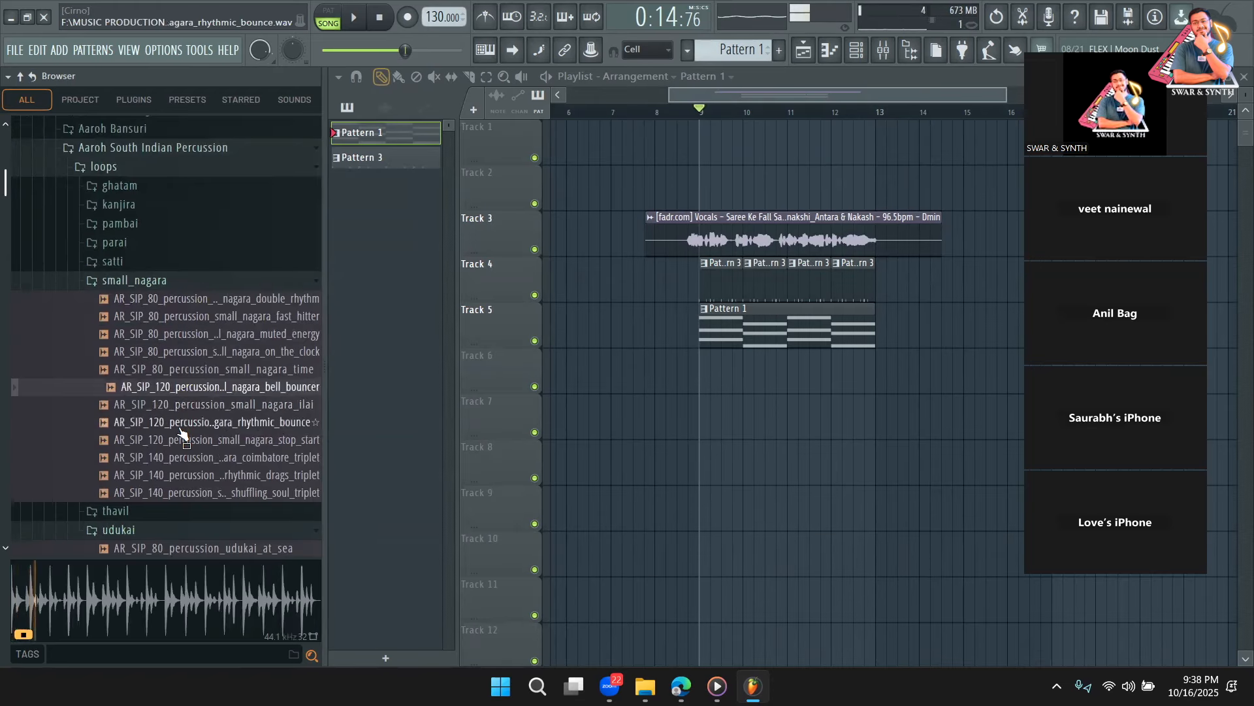
{"action": "left_click", "coordinate": [183, 439]}
{"action": "left_click", "coordinate": [181, 457]}
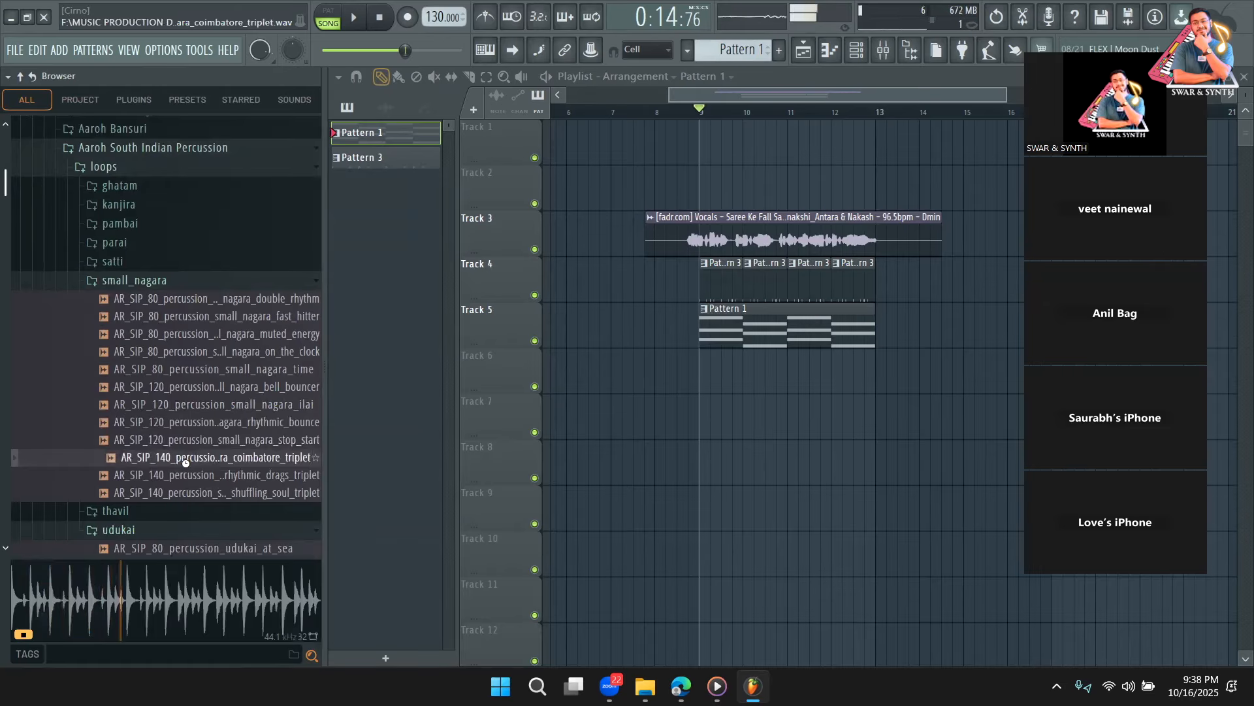
{"action": "left_click", "coordinate": [189, 475]}
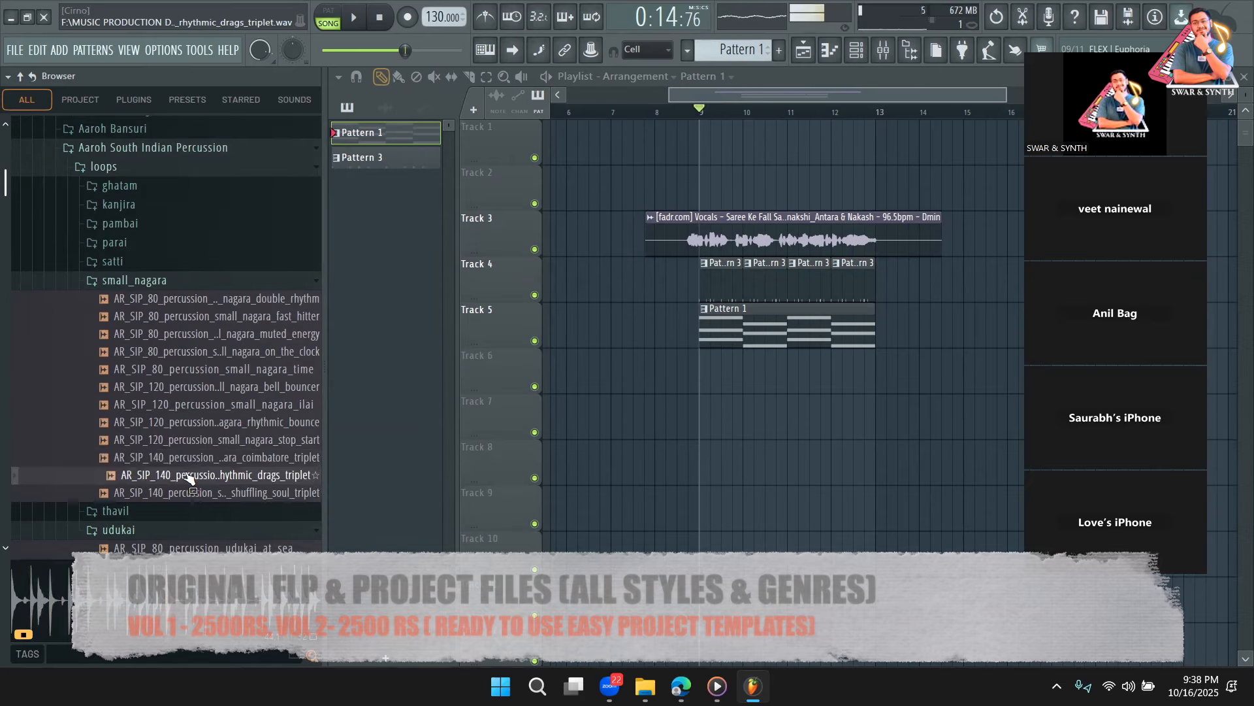
{"action": "left_click_drag", "start_coordinate": [189, 476], "coordinate": [714, 364]}
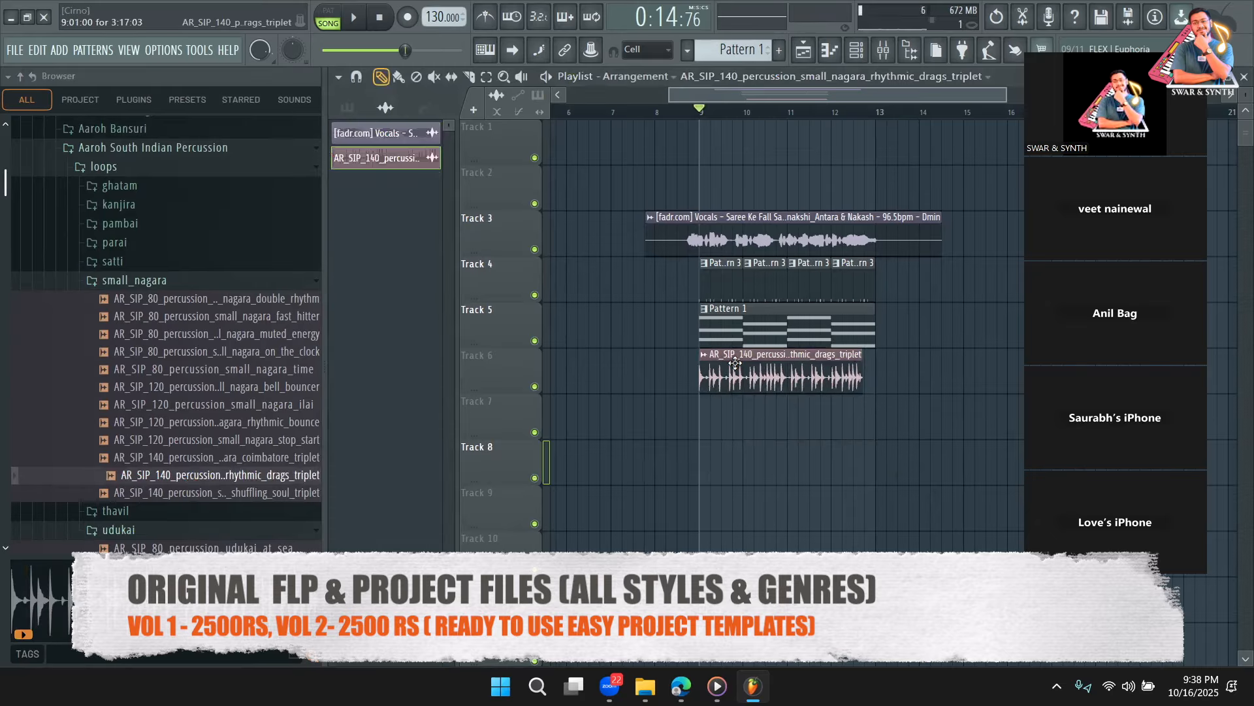
Fit the nagara loop on Track 6 to the project tempo and briefly play the arrangement
{"action": "left_click", "coordinate": [704, 356]}
{"action": "mouse_move", "coordinate": [732, 465]}
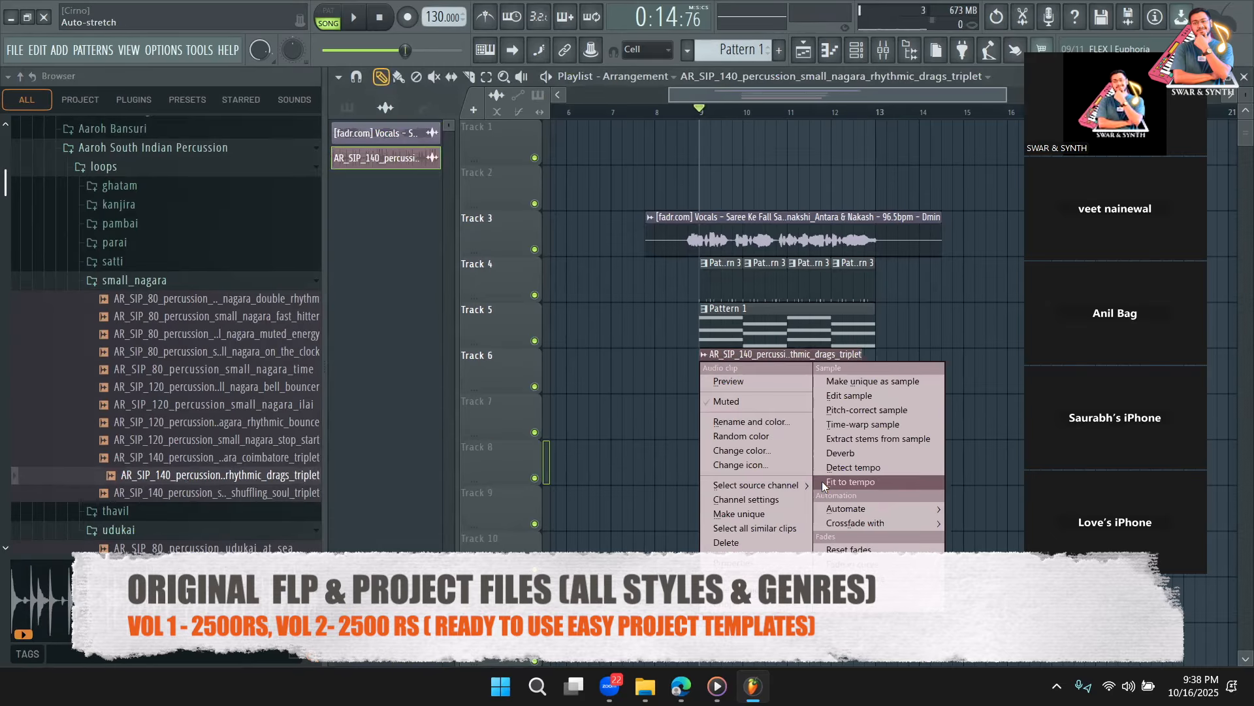
{"action": "left_click", "coordinate": [888, 482]}
{"action": "left_click", "coordinate": [638, 412]}
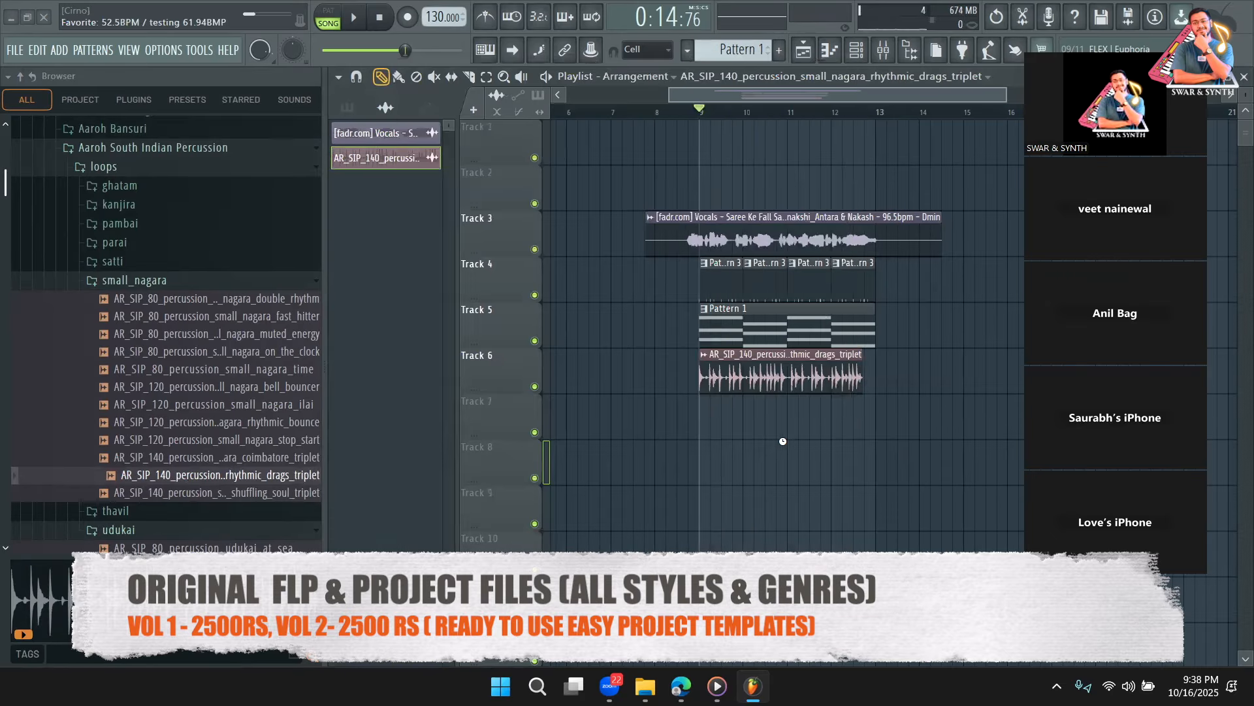
{"action": "key", "text": "space"}
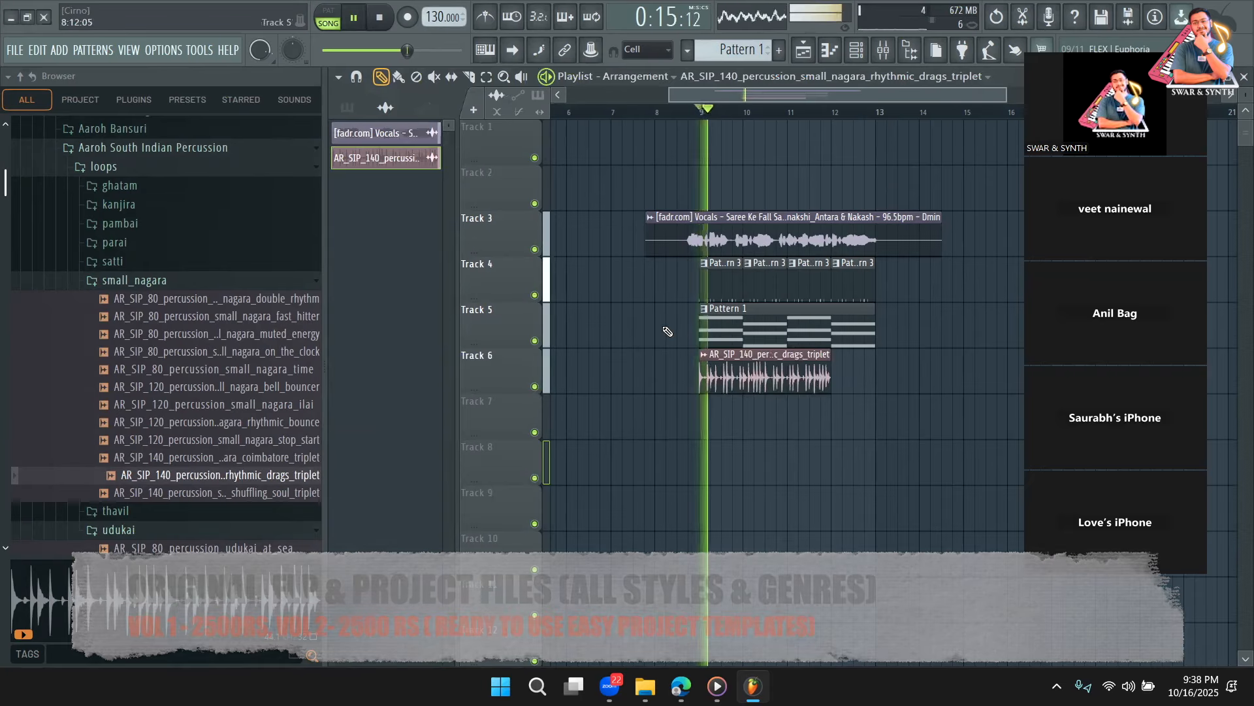
{"action": "key", "text": "space"}
Stretch the nagara clip on Track 6 to end at bar 13 and reset its time-stretching pitch
{"action": "left_click_drag", "start_coordinate": [822, 363], "coordinate": [875, 363]}
{"action": "double_click", "coordinate": [817, 375]}
{"action": "right_click", "coordinate": [609, 247]}
{"action": "left_click", "coordinate": [628, 264]}
{"action": "right_click", "coordinate": [608, 246]}
{"action": "left_click", "coordinate": [627, 253]}
Play the arrangement from bar 9 with the stretched nagara loop and close its channel settings
{"action": "key", "text": "space"}
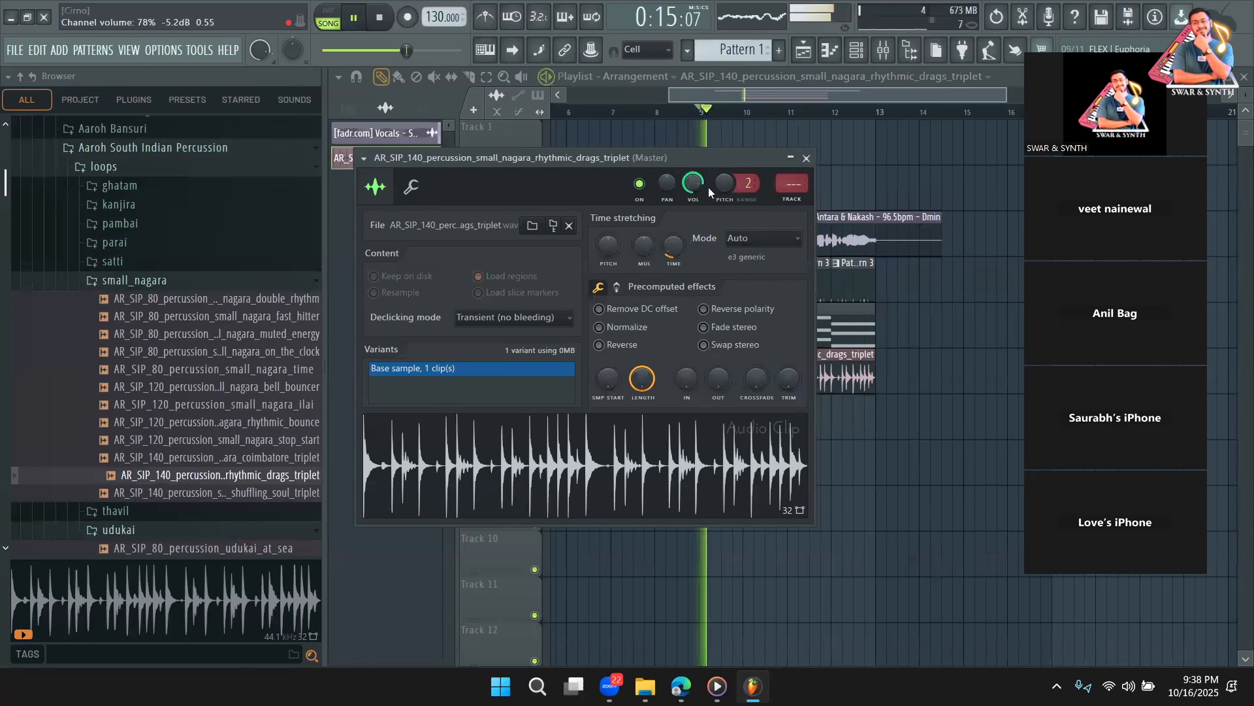
{"action": "key", "text": "Escape"}
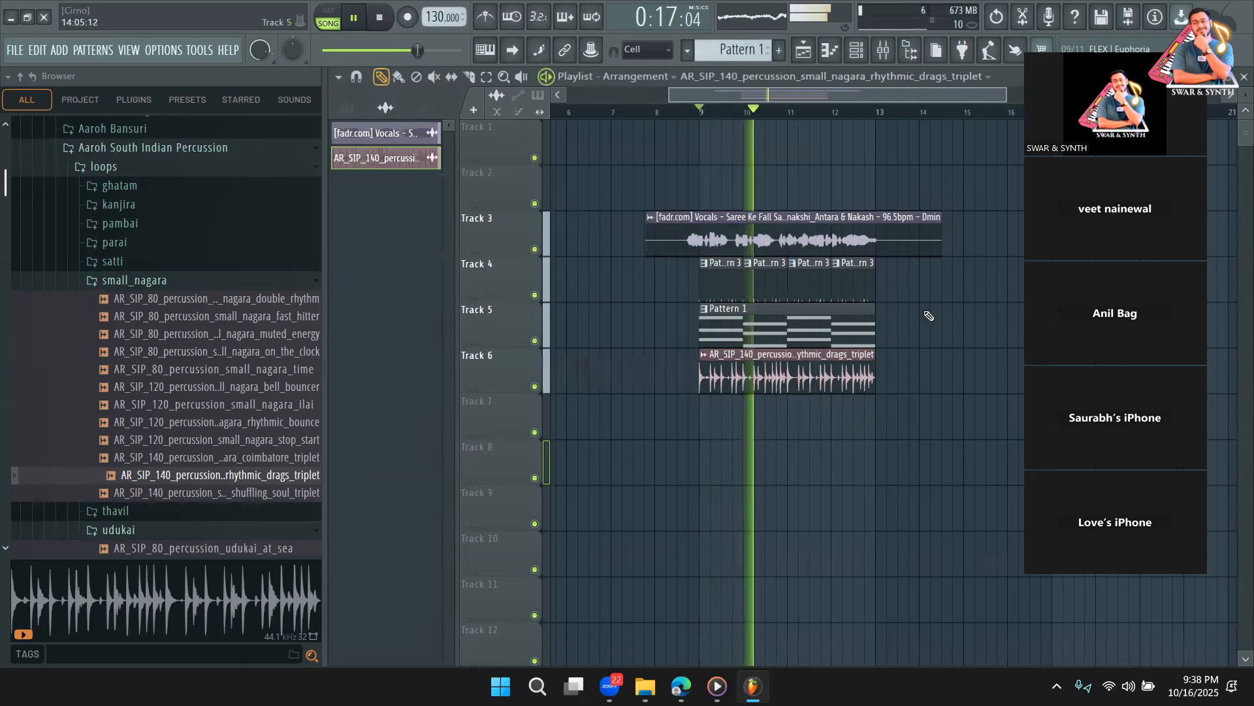
{"action": "key", "text": "space"}
Collapse the small_nagara folder and audition loops in the udukai folder
{"action": "left_click", "coordinate": [196, 284]}
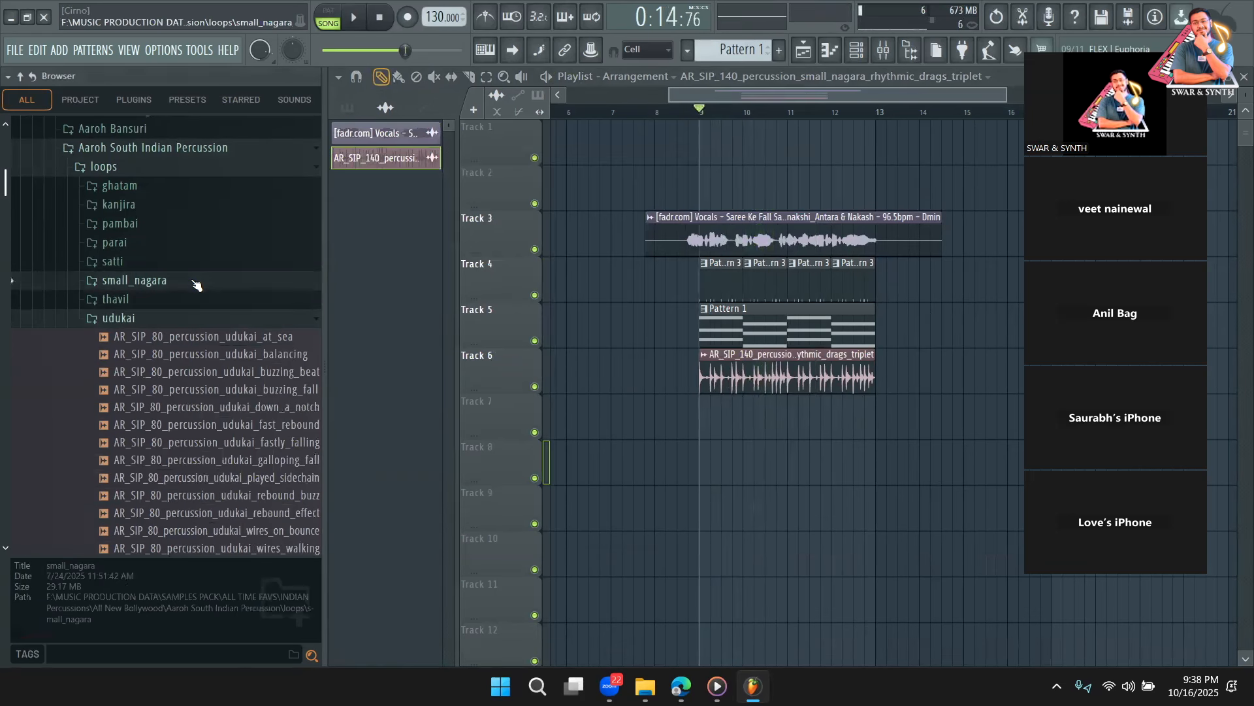
{"action": "scroll", "coordinate": [157, 355], "scroll_direction": "down", "scroll_amount": 3}
{"action": "left_click", "coordinate": [170, 337]}
{"action": "scroll", "coordinate": [174, 359], "scroll_direction": "down", "scroll_amount": 10}
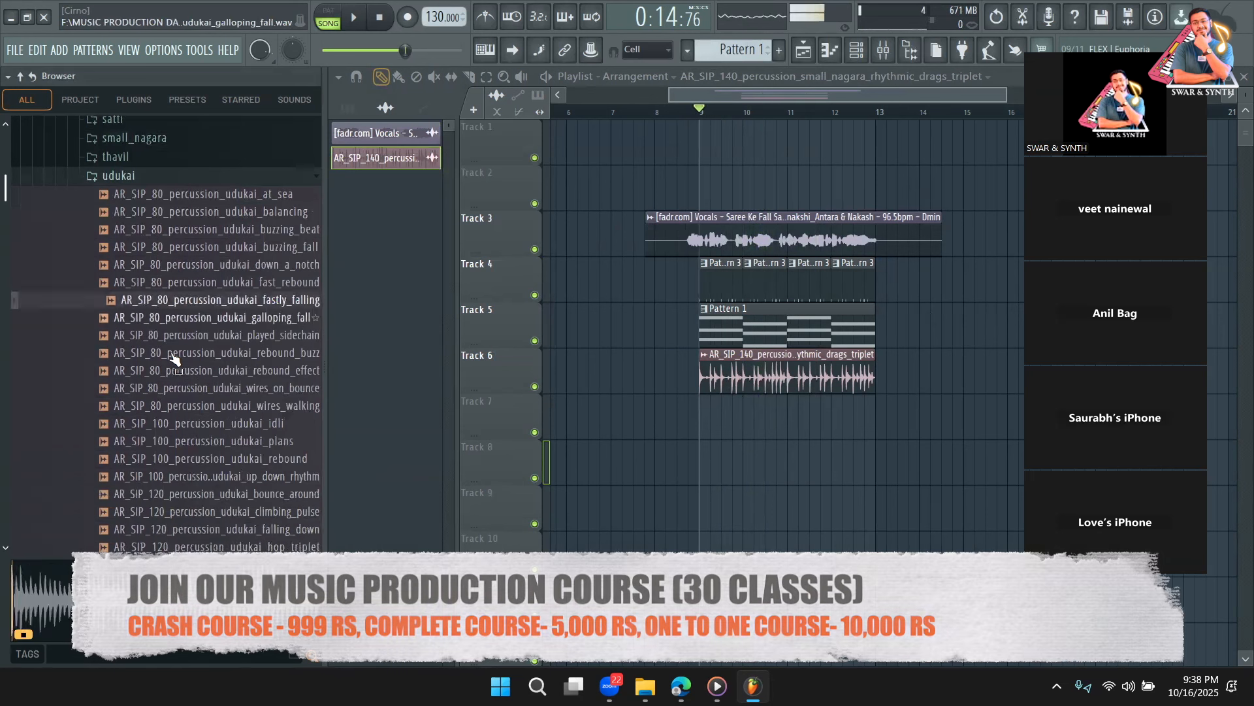
{"action": "scroll", "coordinate": [175, 359], "scroll_direction": "down", "scroll_amount": 3}
{"action": "scroll", "coordinate": [150, 346], "scroll_direction": "up", "scroll_amount": 15}
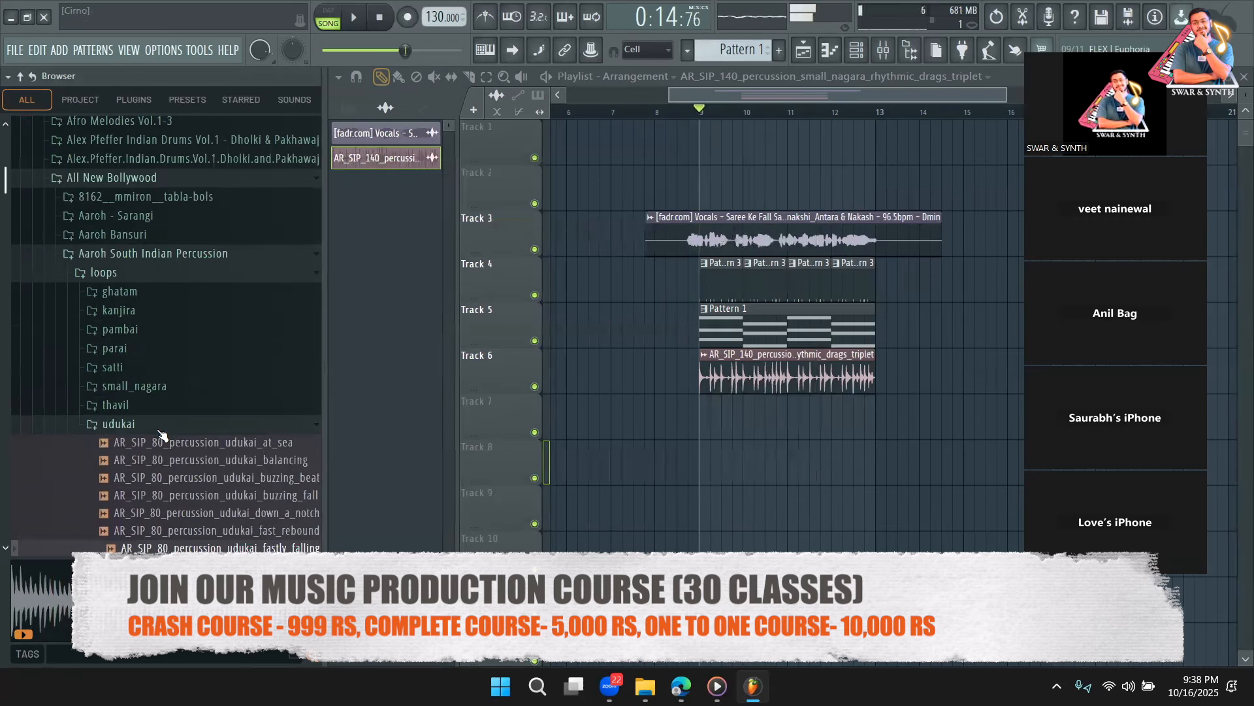
Open the satti folder and audition its percussion loops
{"action": "left_click", "coordinate": [135, 369]}
{"action": "left_click", "coordinate": [196, 368]}
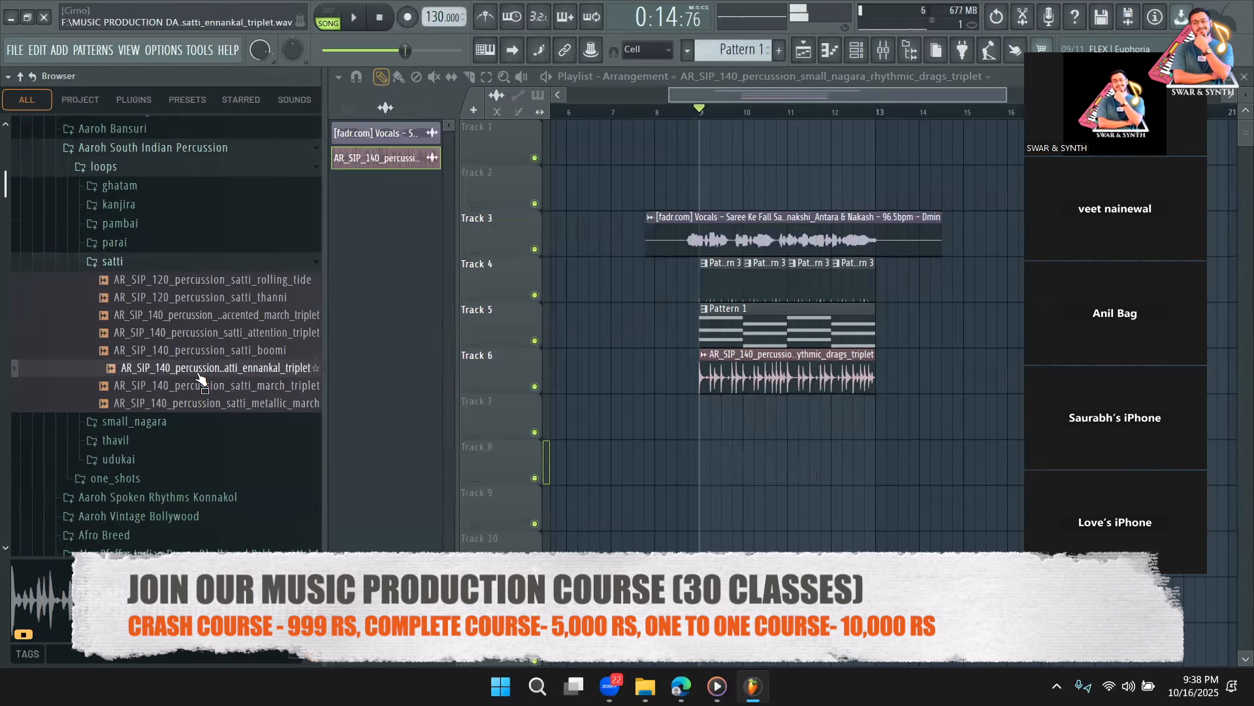
{"action": "left_click", "coordinate": [204, 385]}
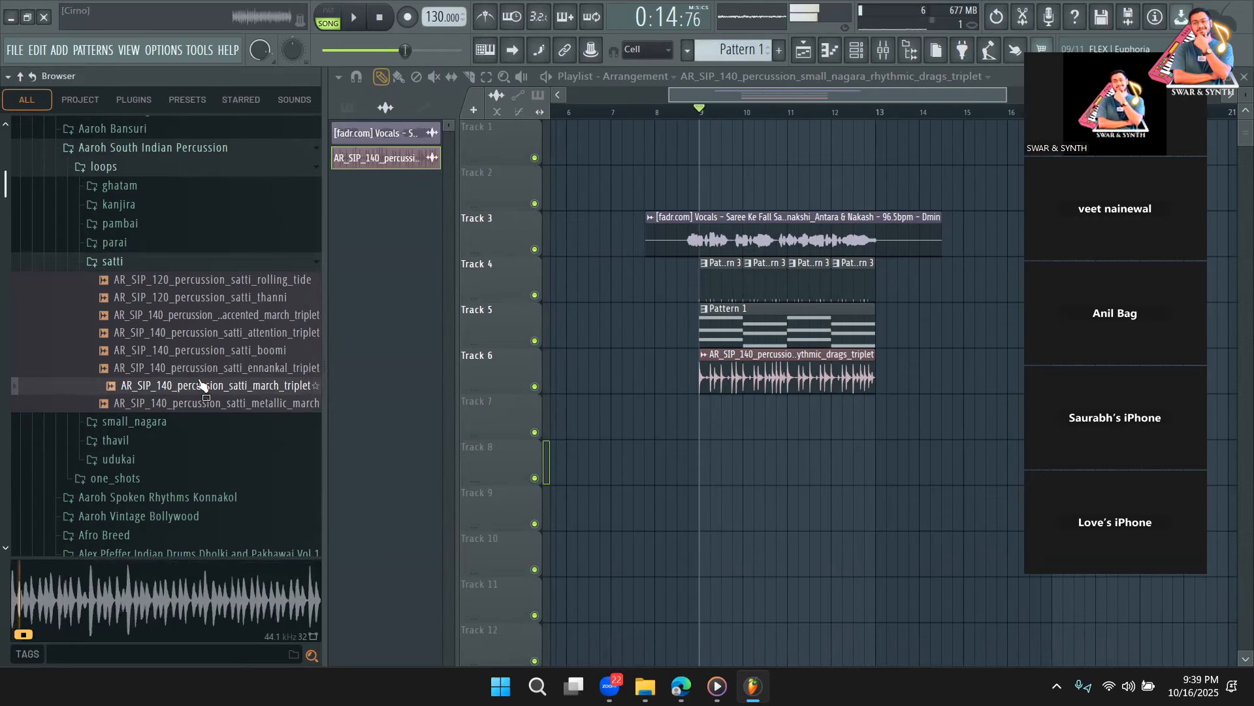
{"action": "scroll", "coordinate": [209, 326], "scroll_direction": "down", "scroll_amount": 2}
{"action": "left_click", "coordinate": [209, 247]}
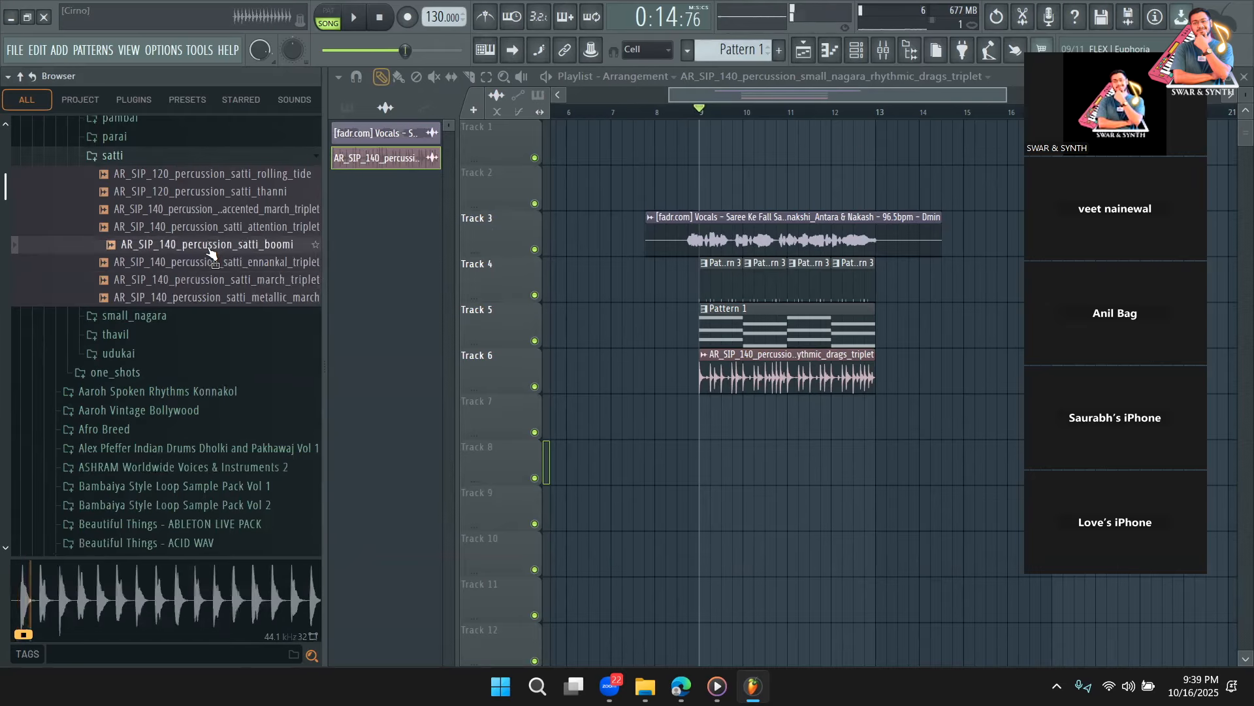
{"action": "left_click", "coordinate": [210, 264]}
Place the satti_ennankal_triplet loop on Track 7 at bar 9 and fit it to the project tempo using the 75 to 150 range
{"action": "left_click_drag", "start_coordinate": [209, 263], "coordinate": [702, 417]}
{"action": "left_click", "coordinate": [702, 401]}
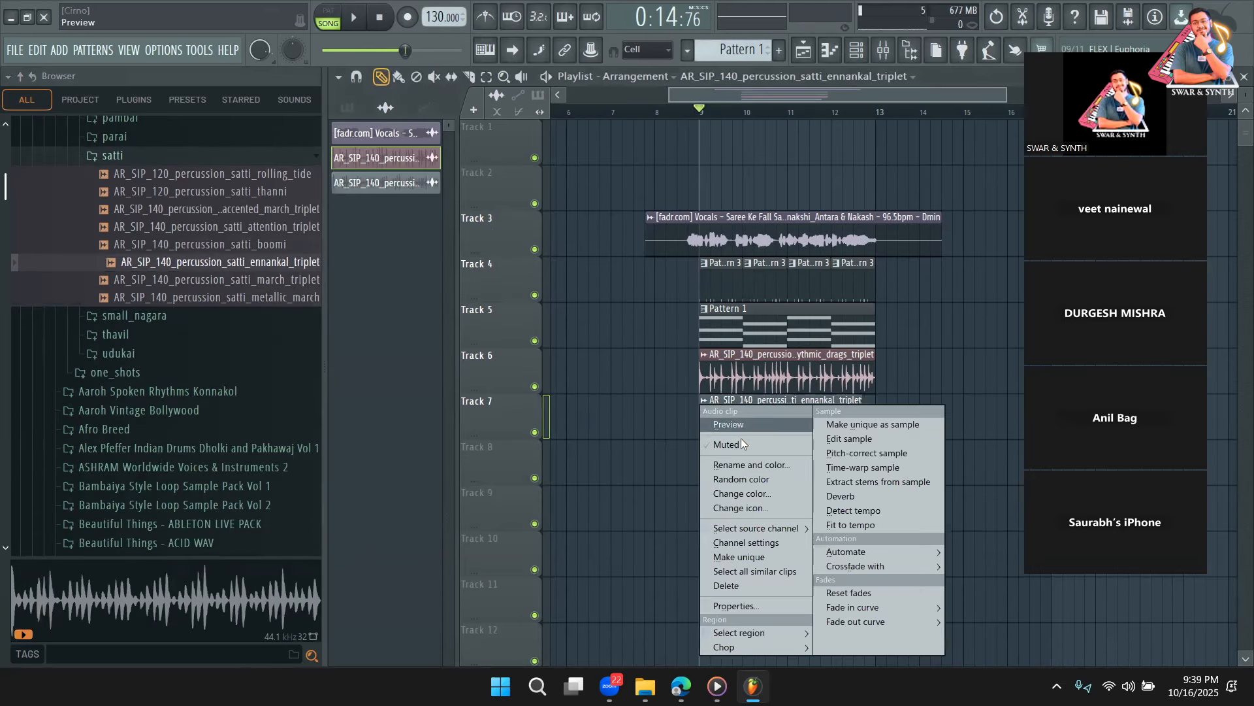
{"action": "left_click", "coordinate": [842, 521]}
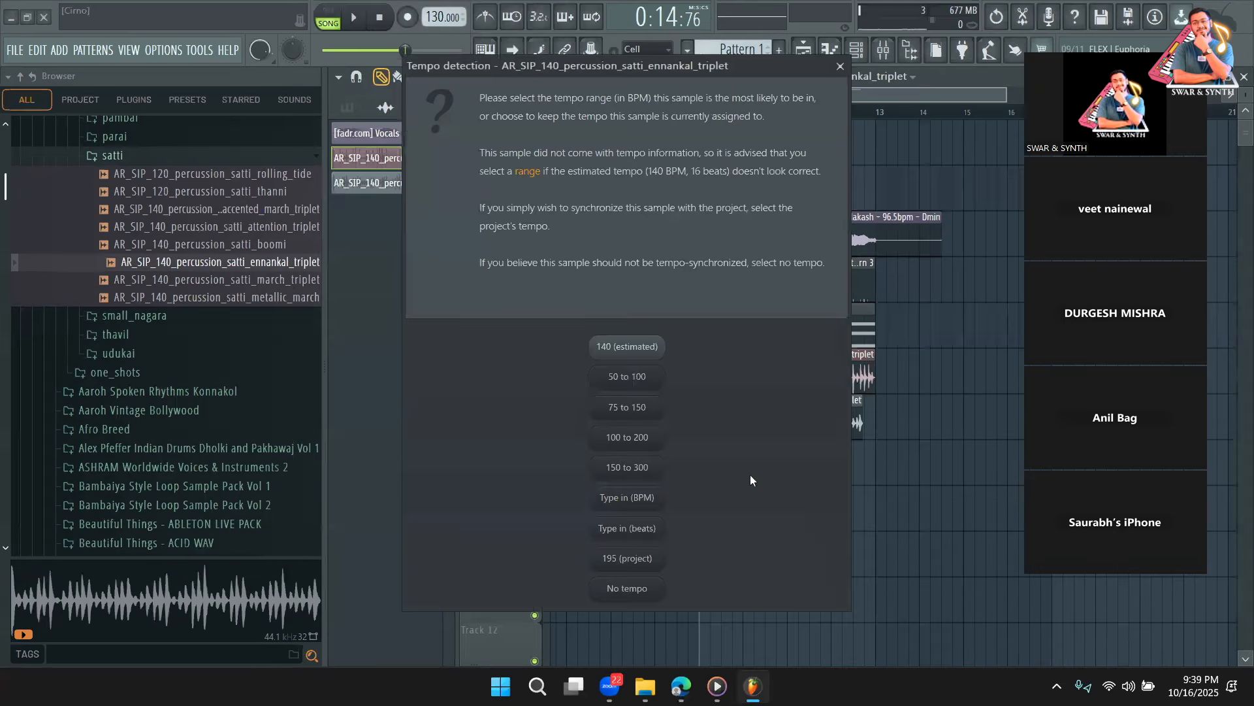
{"action": "left_click", "coordinate": [640, 413]}
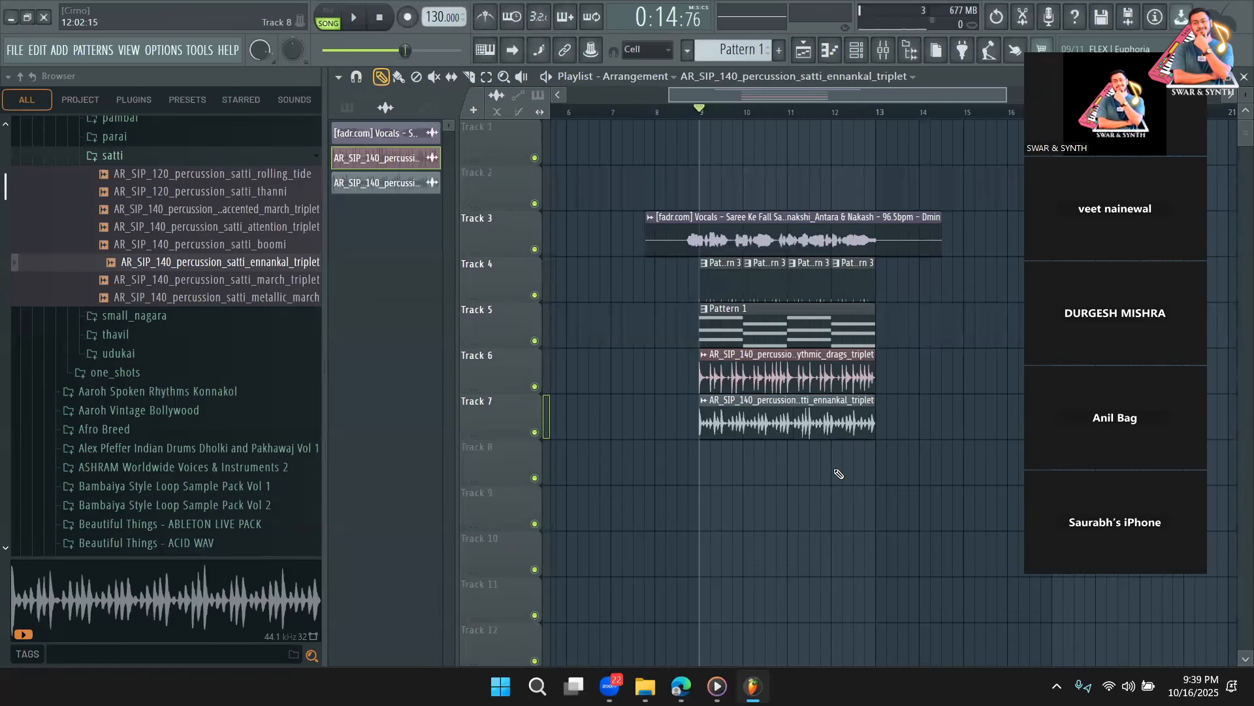
Inspect the channel settings of the satti clip on Track 7 and close them again
{"action": "double_click", "coordinate": [790, 430]}
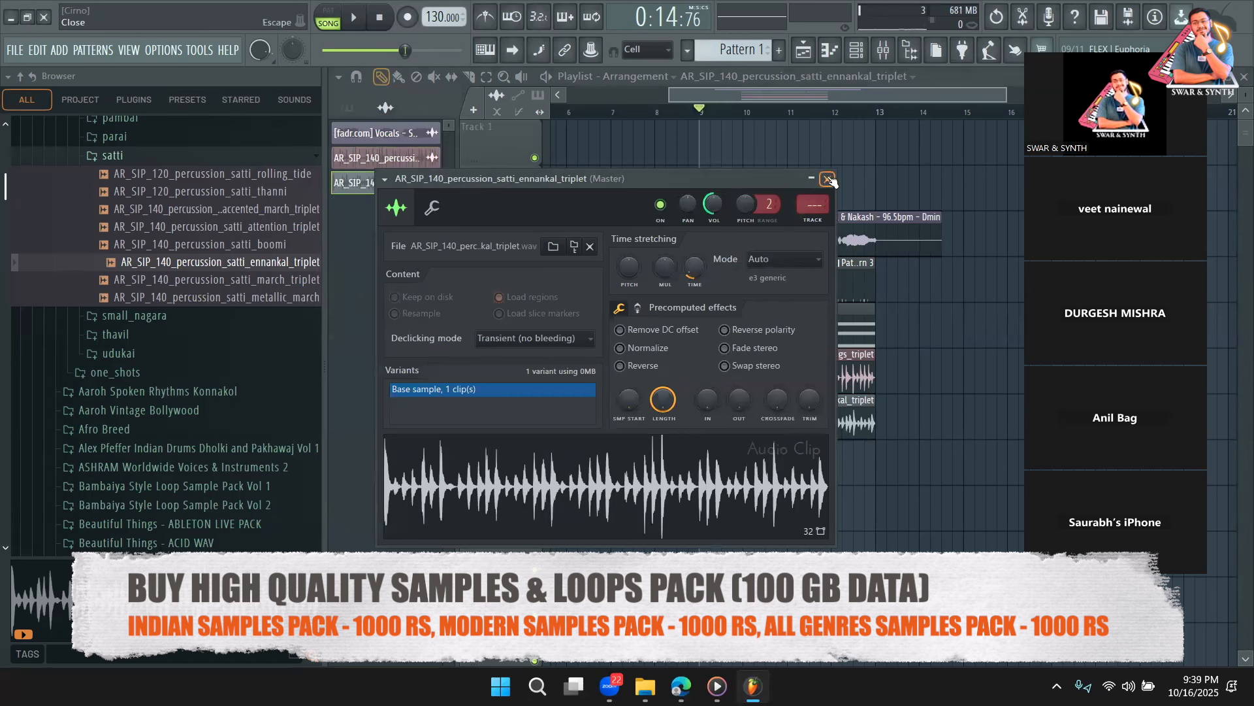
{"action": "key", "text": "Escape"}
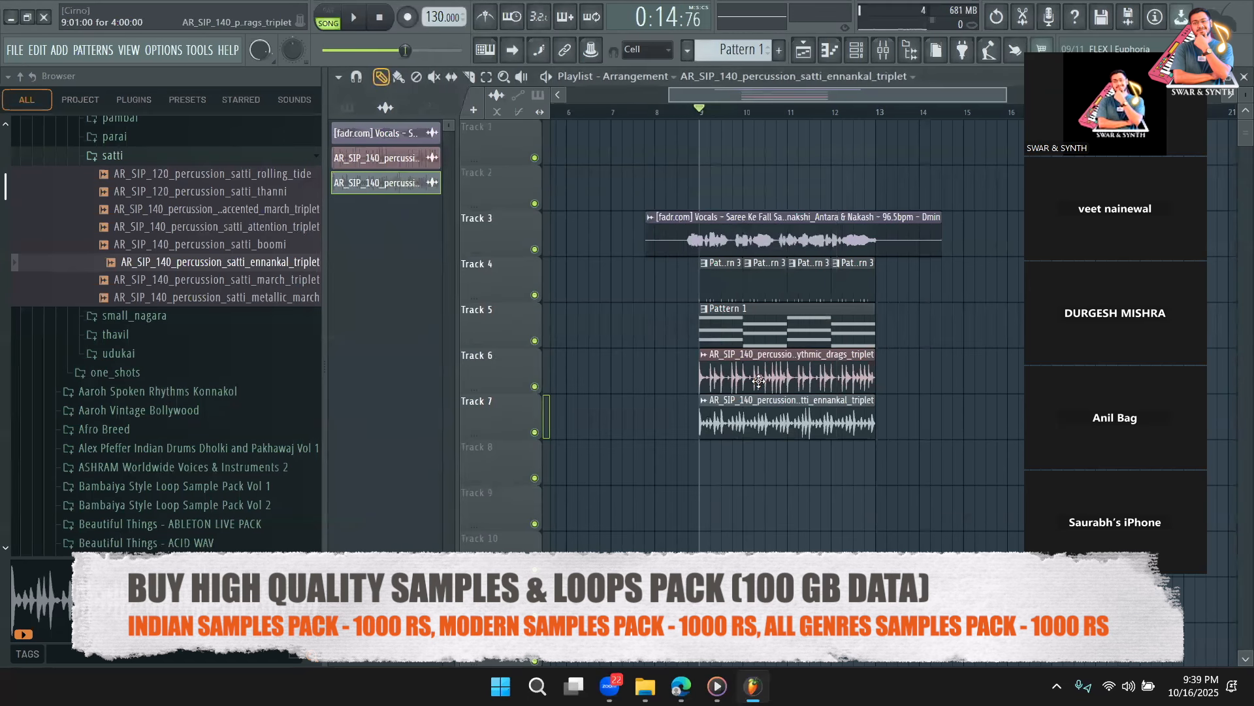
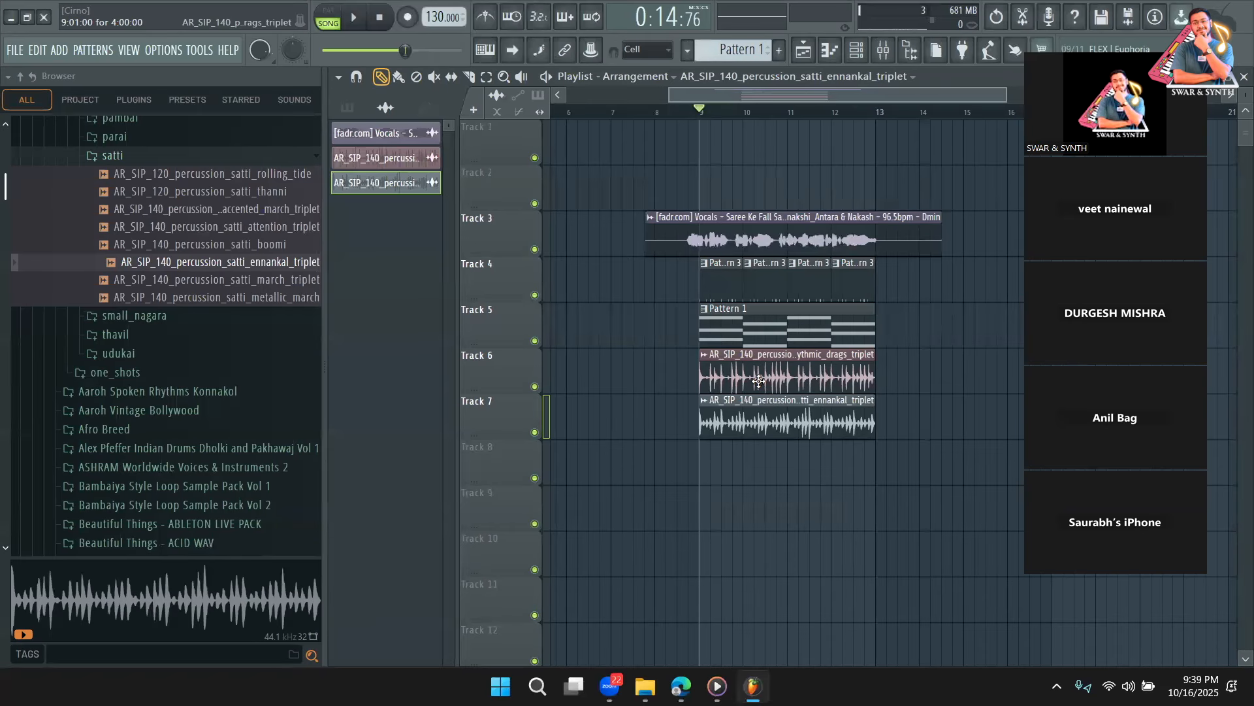
{"action": "double_click", "coordinate": [788, 425]}
{"action": "key", "text": "Escape"}
{"action": "scroll", "coordinate": [189, 398], "scroll_direction": "up", "scroll_amount": 5}
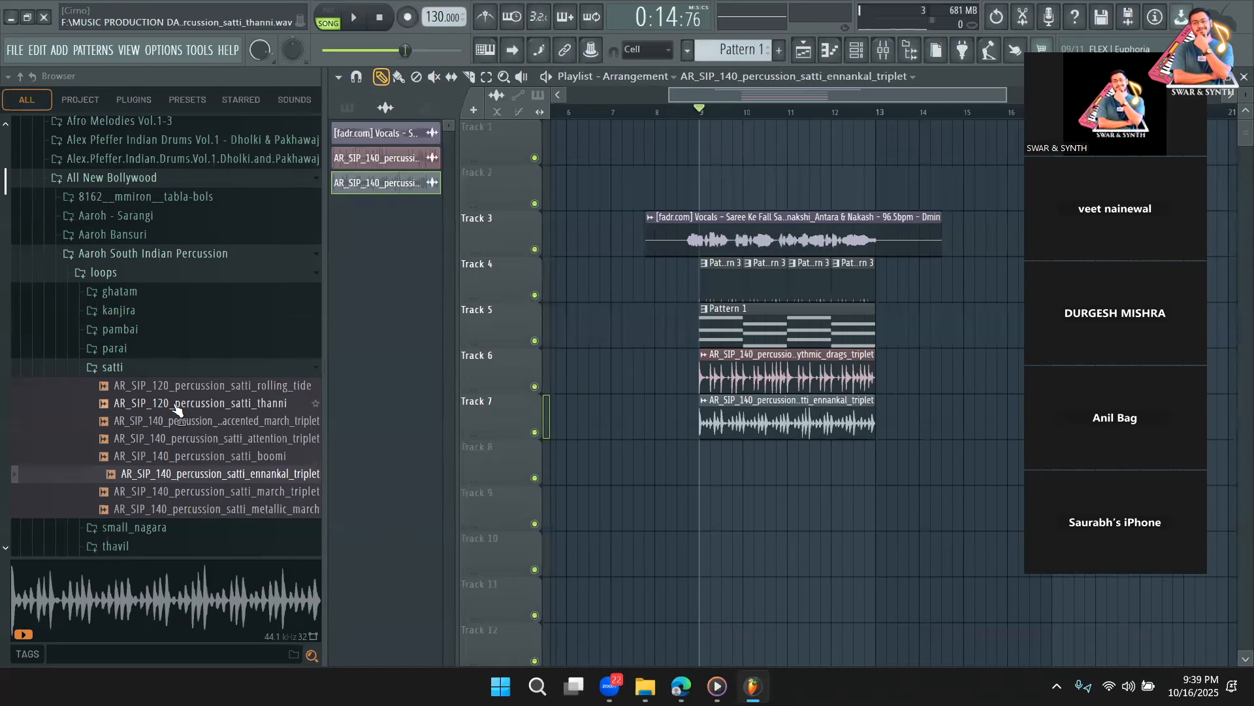
{"action": "double_click", "coordinate": [776, 410]}
{"action": "key", "text": "Escape"}
{"action": "double_click", "coordinate": [750, 429]}
{"action": "key", "text": "Escape"}
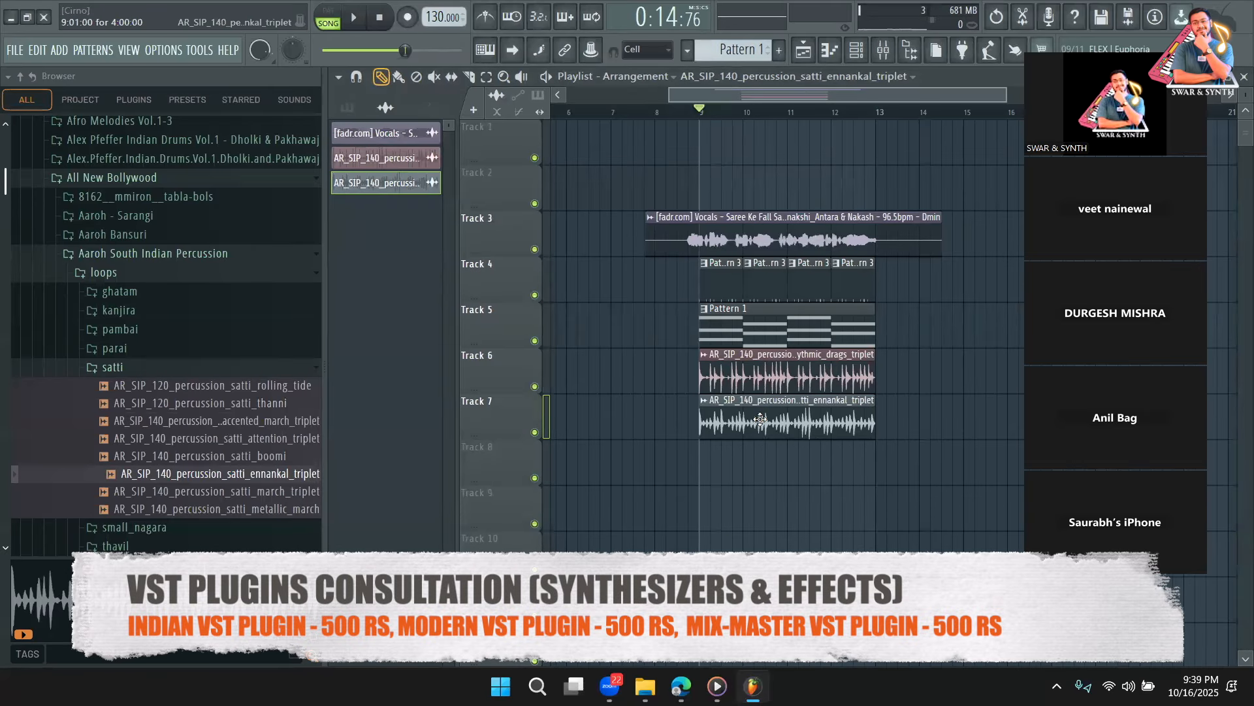
Rename Track 7 to "snare"
{"action": "right_click", "coordinate": [496, 420]}
{"action": "left_click", "coordinate": [542, 254]}
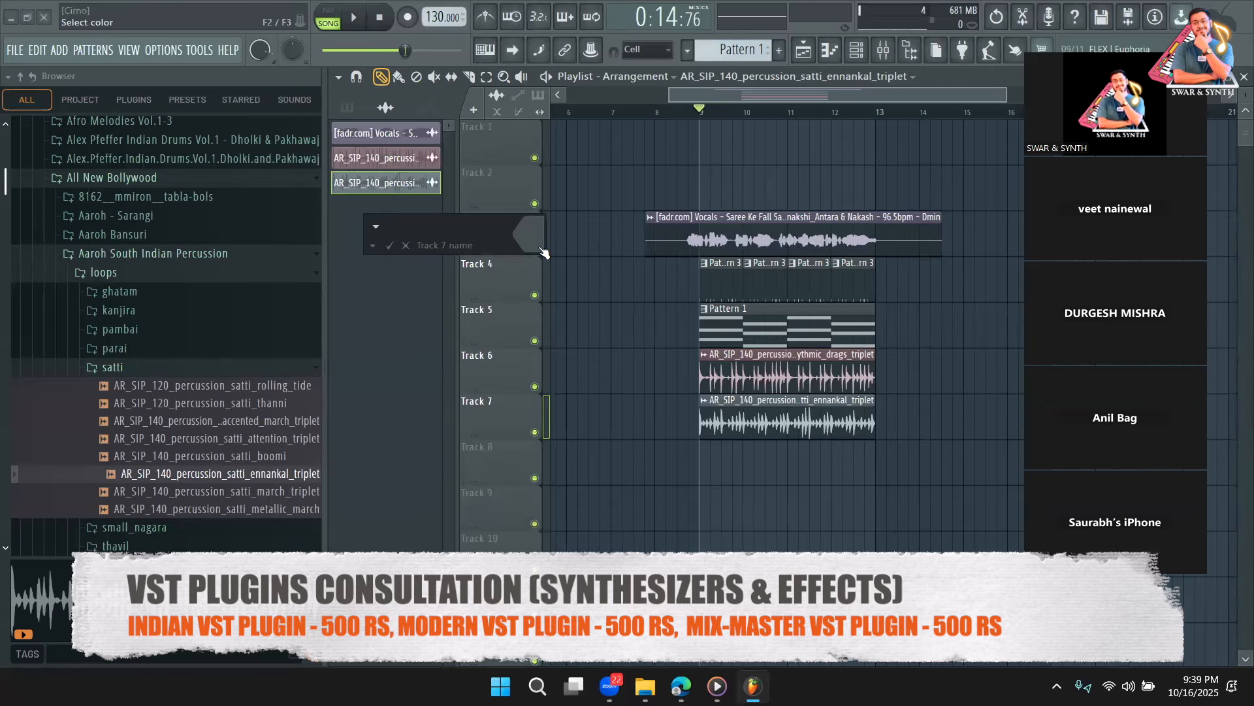
{"action": "type", "text": "snare"}
{"action": "key", "text": "Return"}
Play the arrangement and set the satti loop's channel volume to 51%
{"action": "key", "text": "space"}
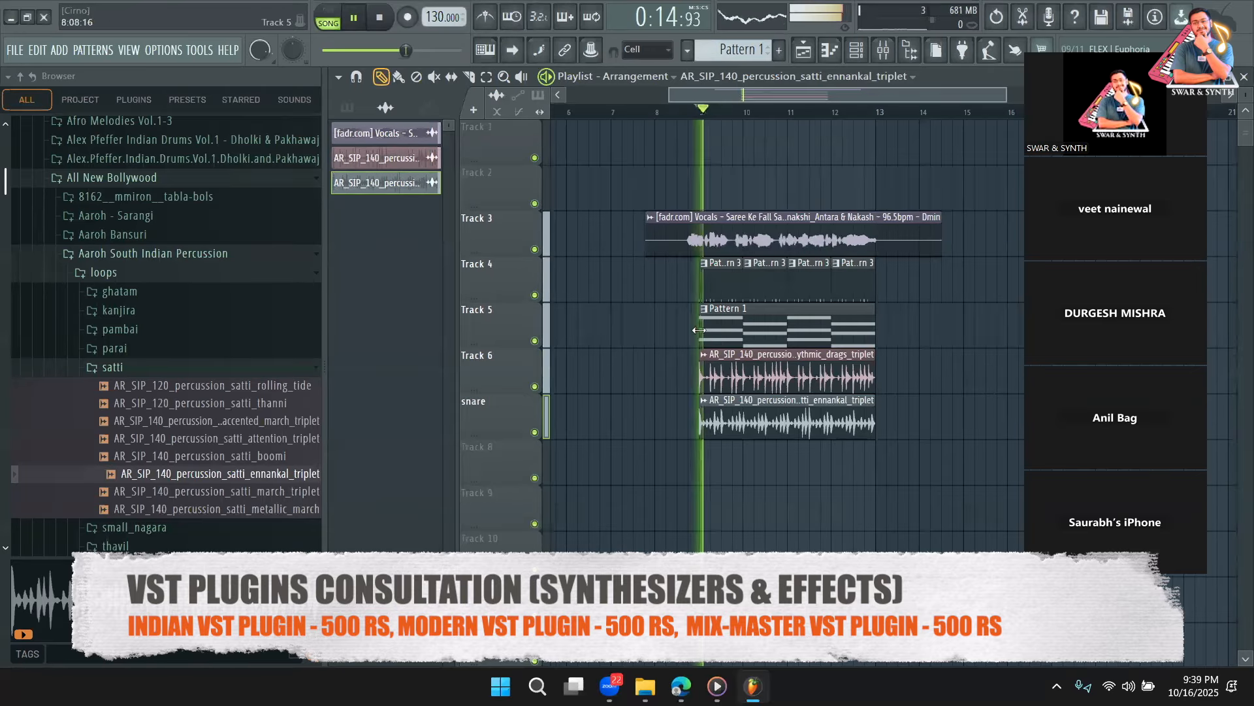
{"action": "double_click", "coordinate": [786, 414]}
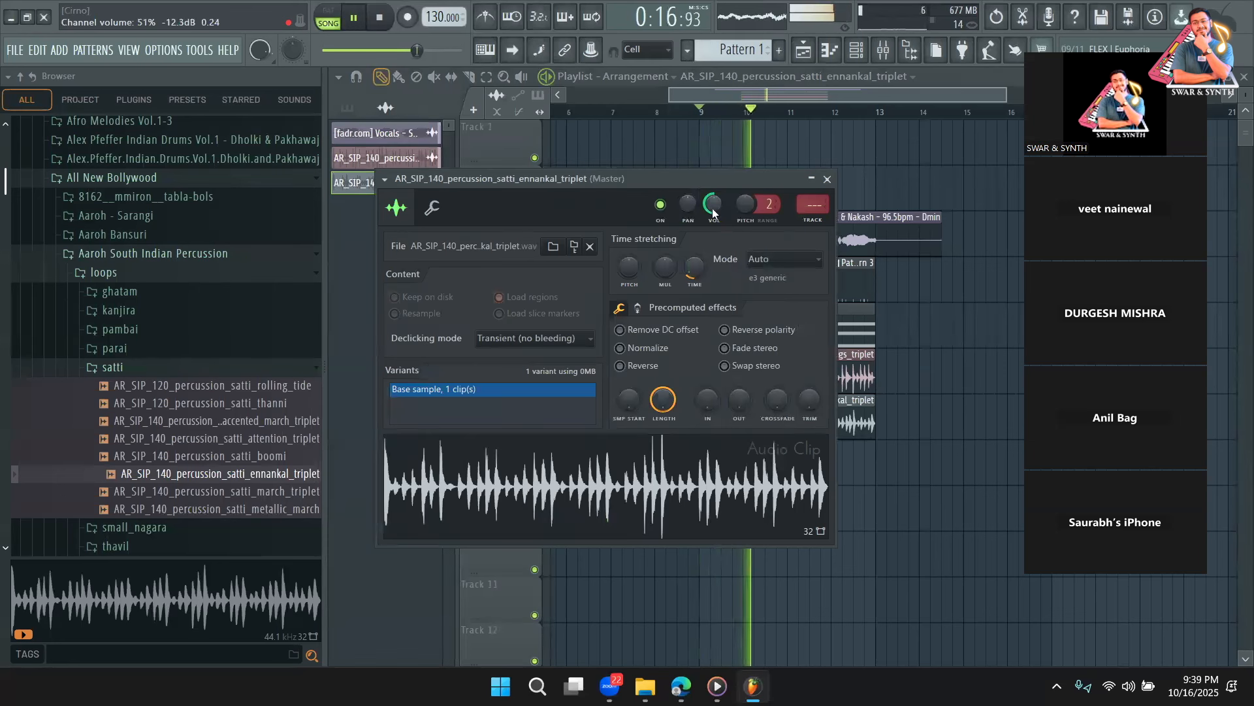
{"action": "left_click", "coordinate": [827, 179]}
Show the unsorted channels of Pattern 3 and set one channel's volume to 37% during playback
{"action": "left_click", "coordinate": [858, 52]}
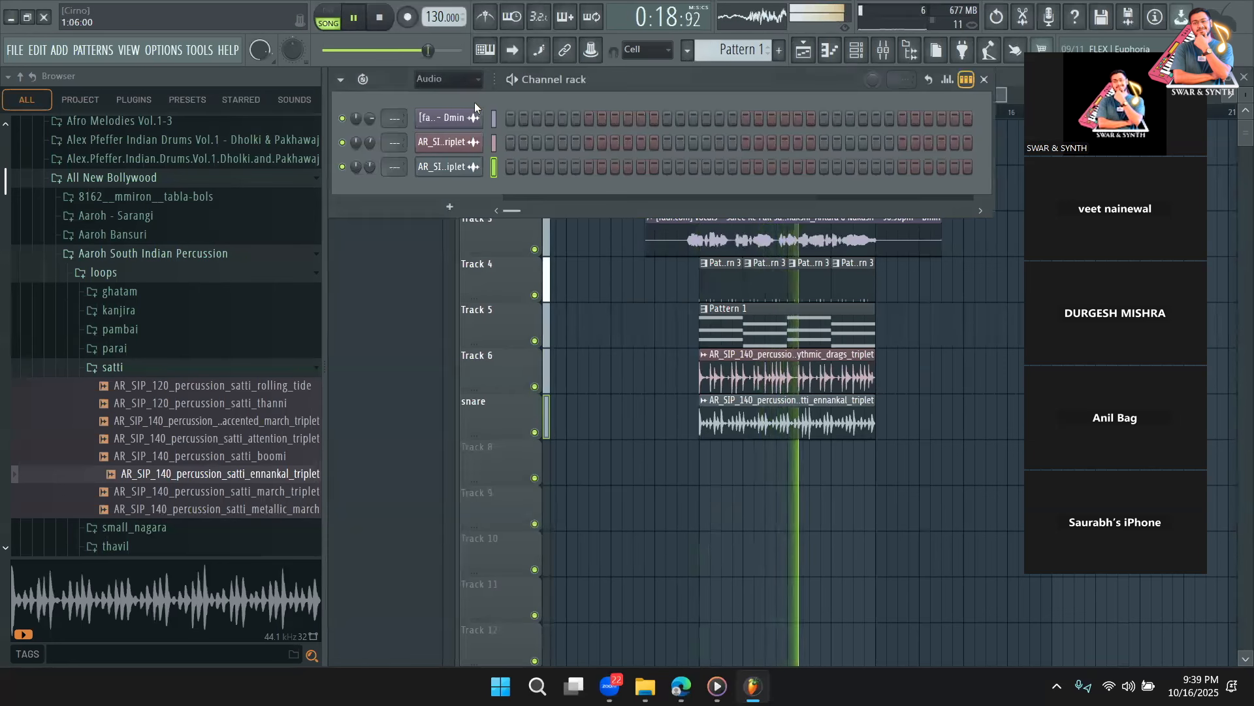
{"action": "key", "text": "space"}
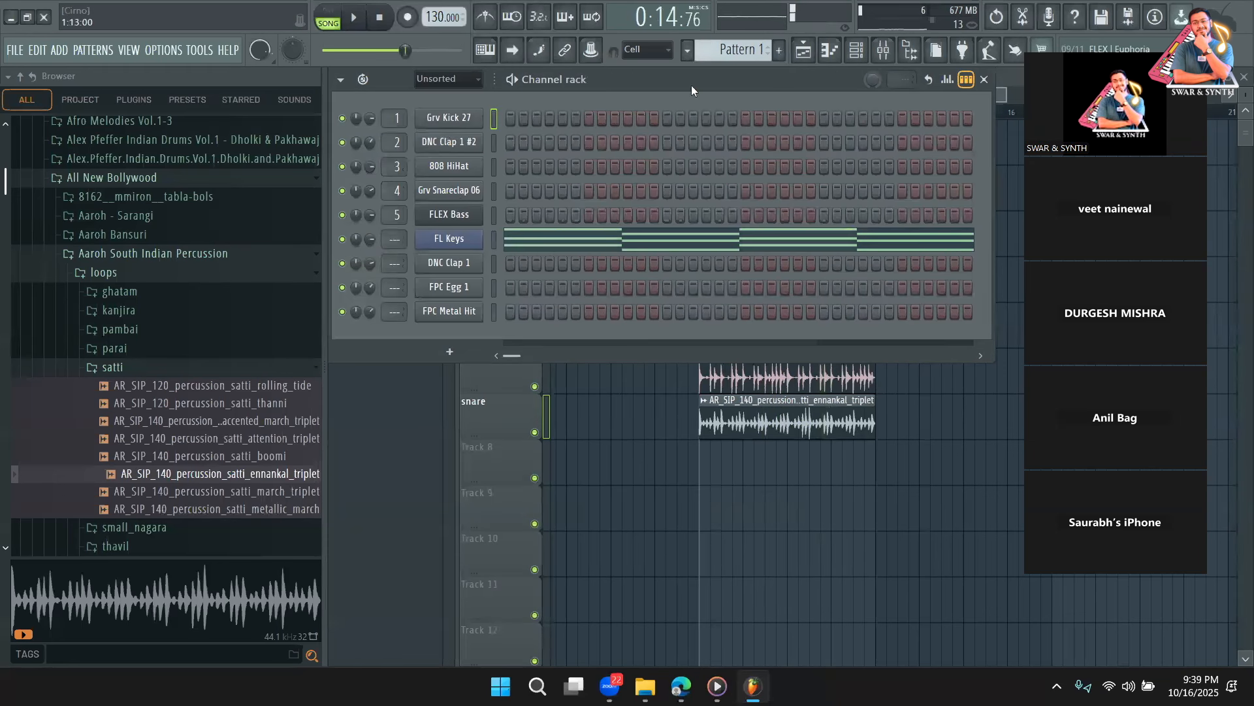
{"action": "scroll", "coordinate": [737, 50], "scroll_direction": "down", "scroll_amount": 2}
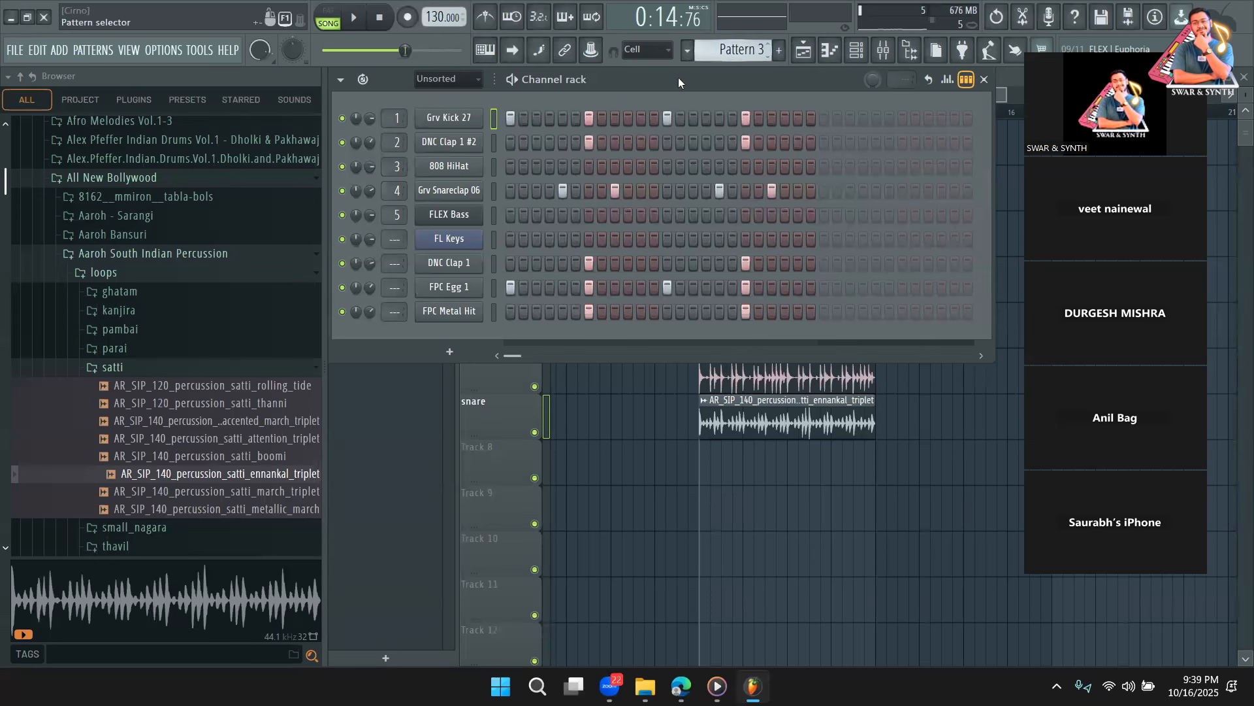
{"action": "key", "text": "space"}
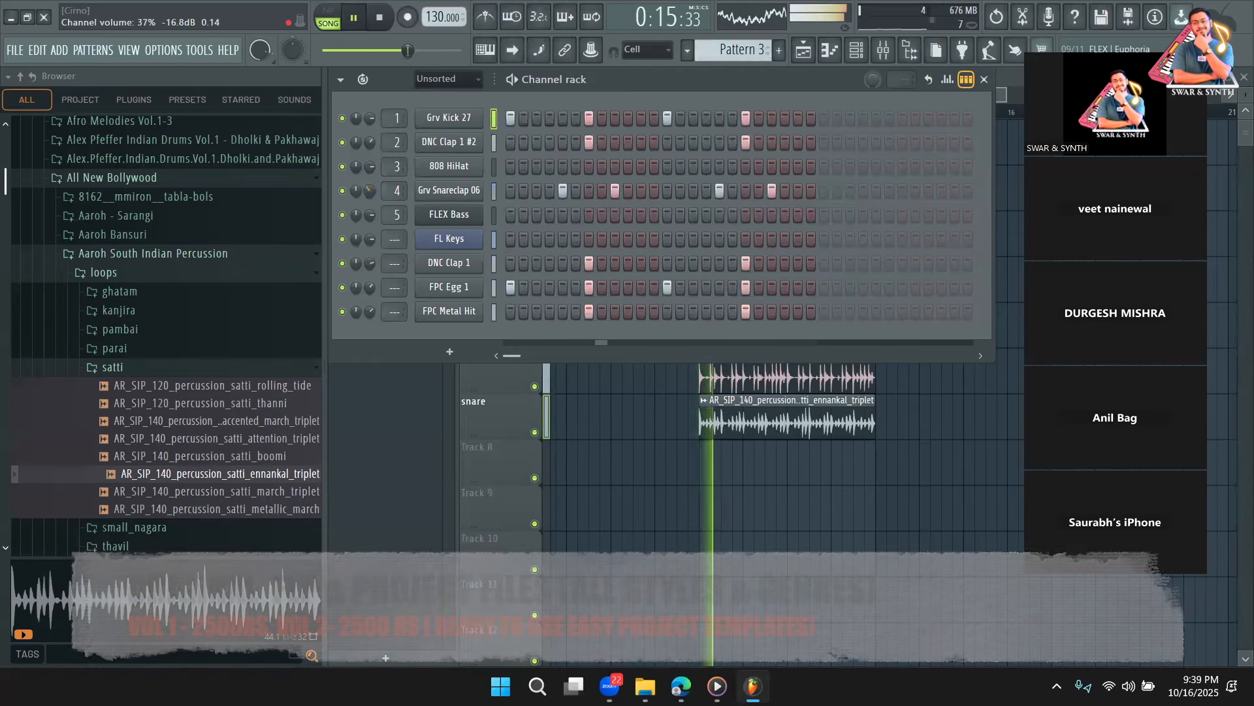
Open Pattern 1 and set the FL Keys channel volume to 58% in the channel rack
{"action": "left_click", "coordinate": [354, 443]}
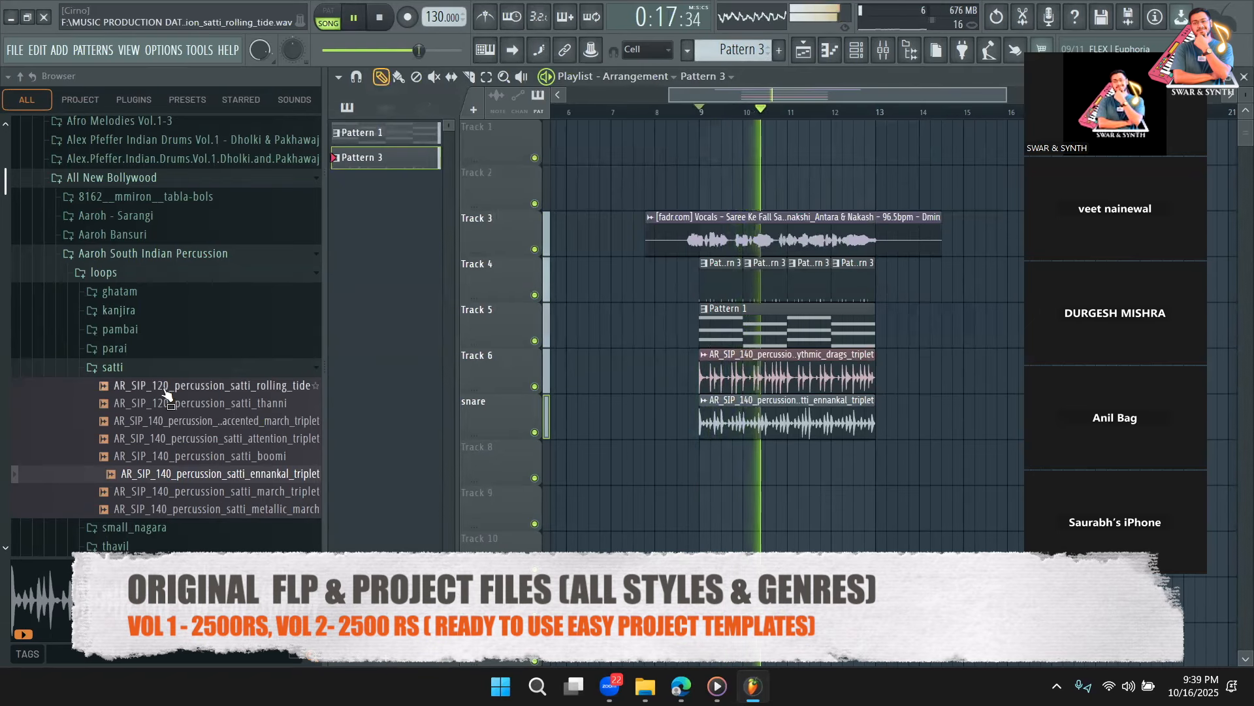
{"action": "double_click", "coordinate": [735, 313]}
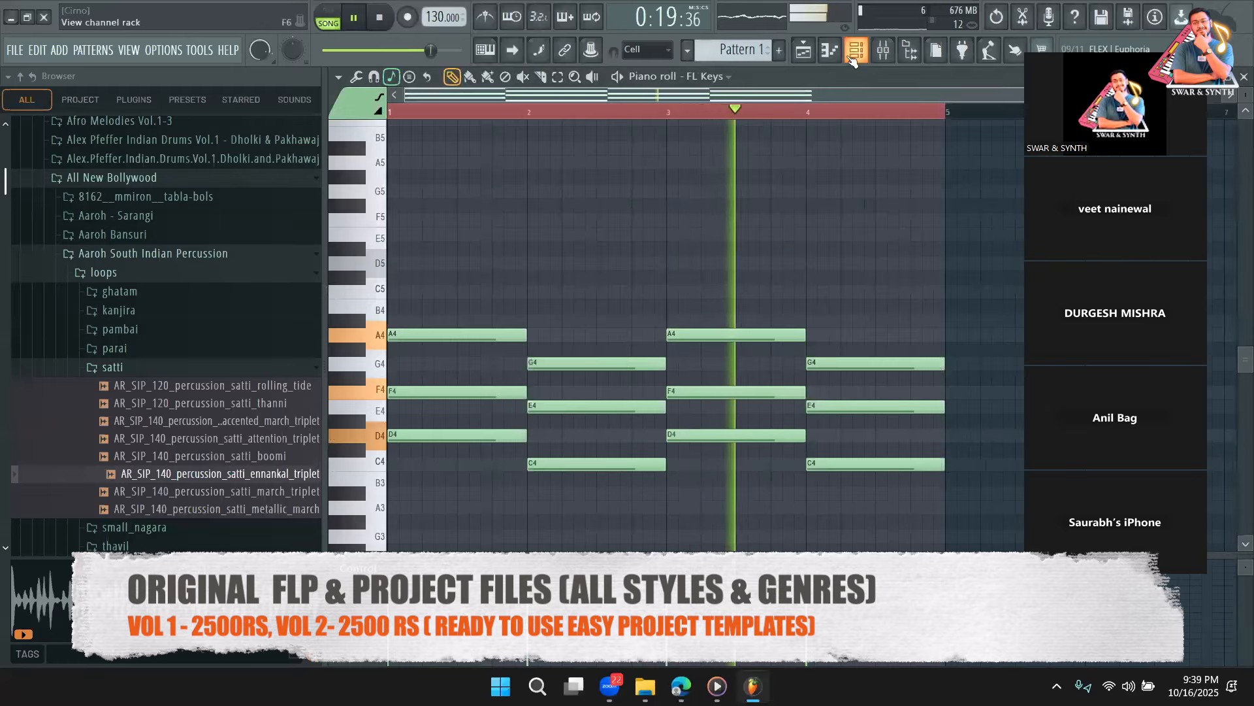
{"action": "key", "text": "F6"}
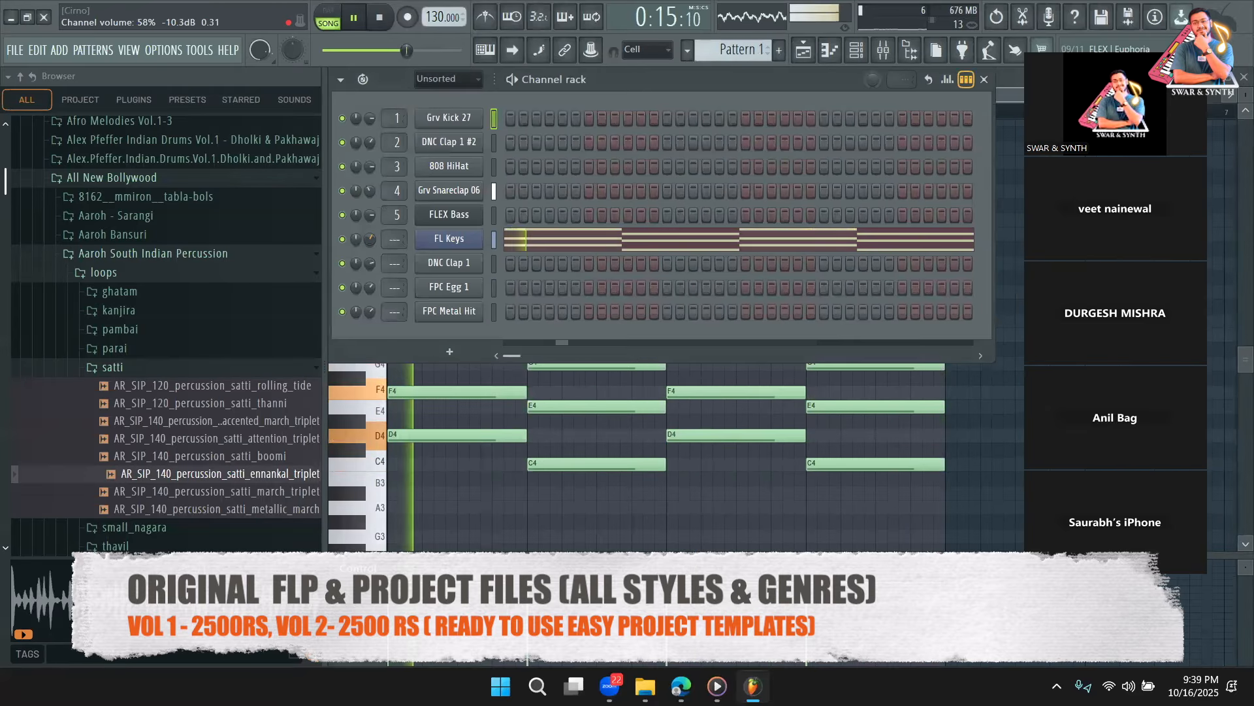
Create a new empty Pattern 2 and show it in the channel rack
{"action": "left_click", "coordinate": [779, 51]}
{"action": "key", "text": "Return"}
{"action": "left_click", "coordinate": [804, 52]}
{"action": "left_click", "coordinate": [856, 51]}
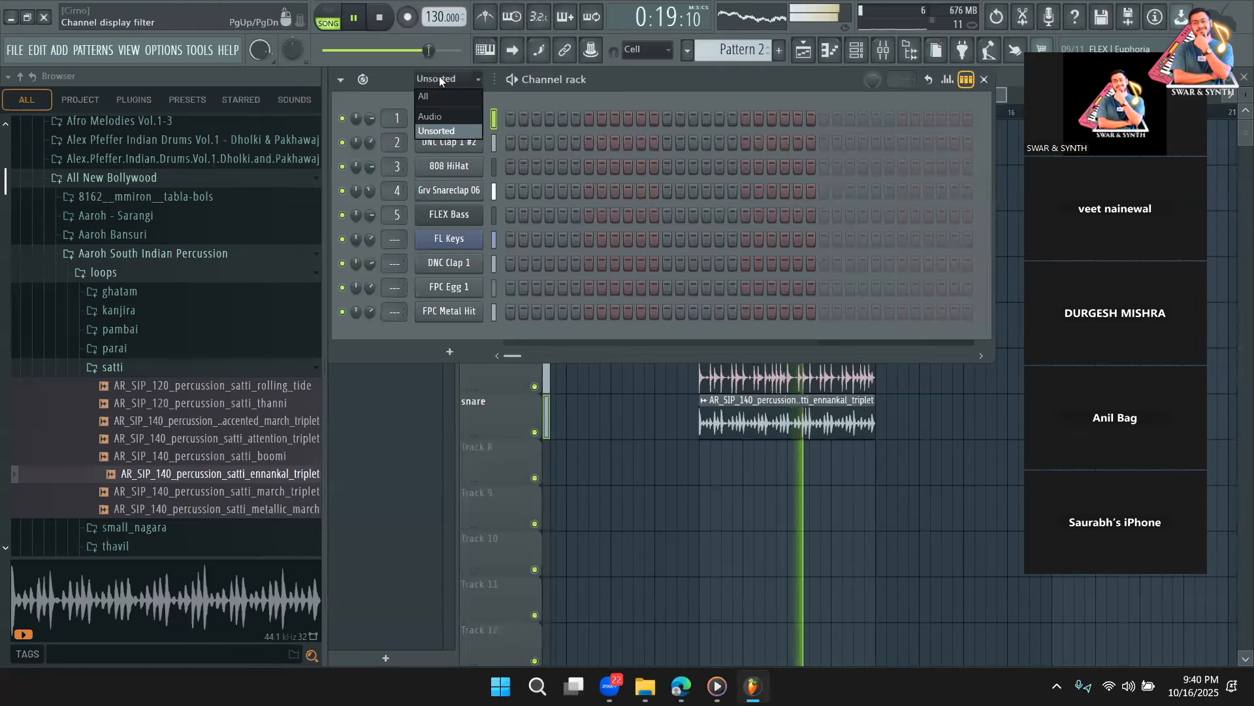
Stop playback, select Pattern 3 and set the FPC Metal Hit channel volume to 59%
{"action": "key", "text": "space"}
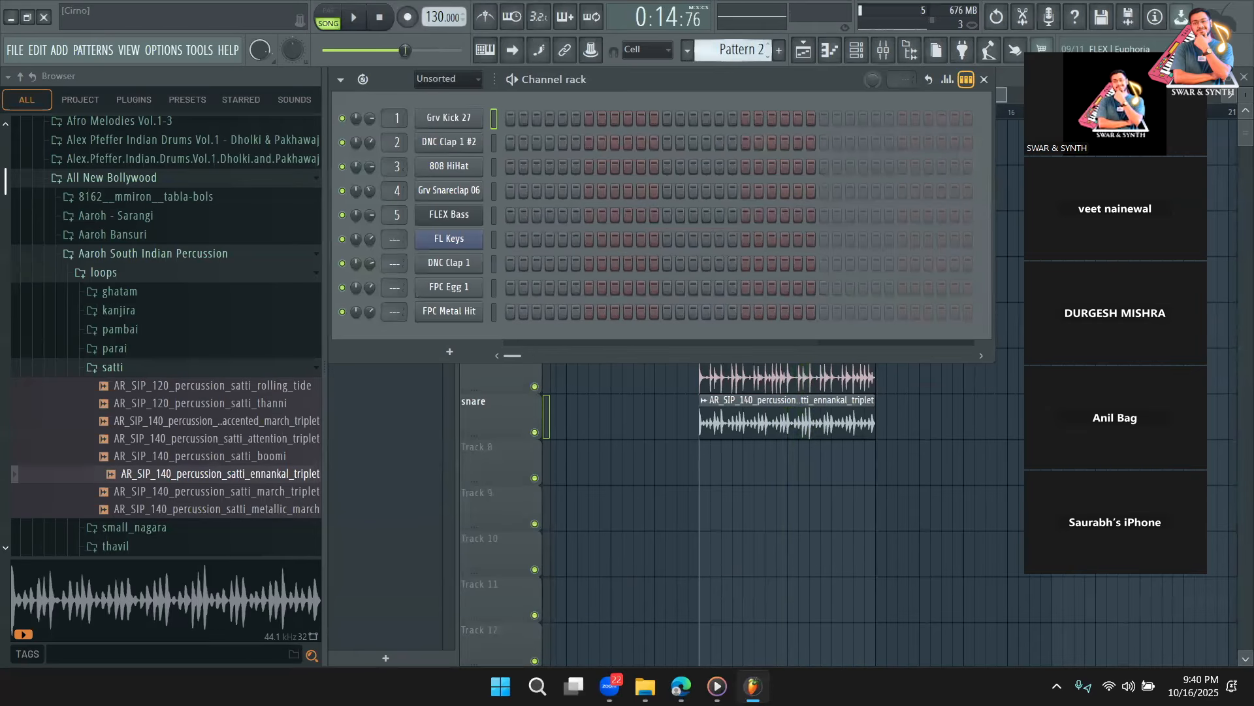
{"action": "left_click_drag", "start_coordinate": [740, 50], "coordinate": [740, 58]}
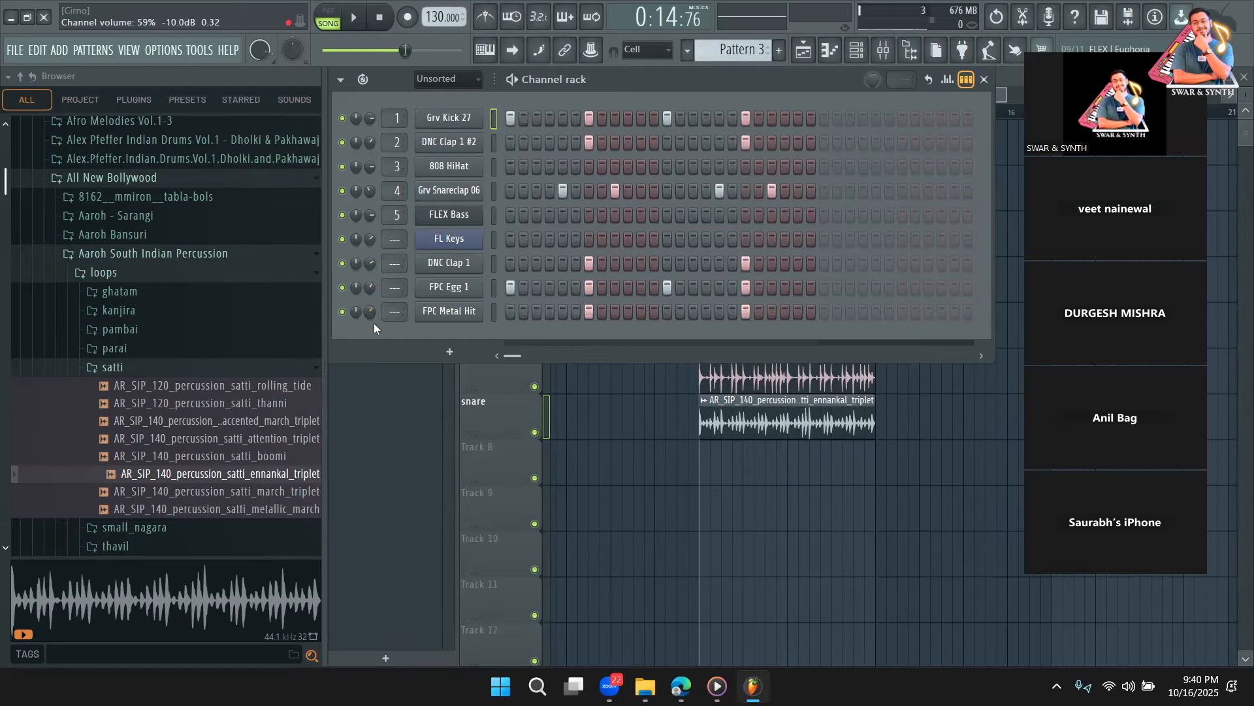
{"action": "key", "text": "F6"}
Open the pambai folder in place of satti and place the pambai_fire_starter_triplet loop on Track 8 at bar 9
{"action": "left_click", "coordinate": [147, 368]}
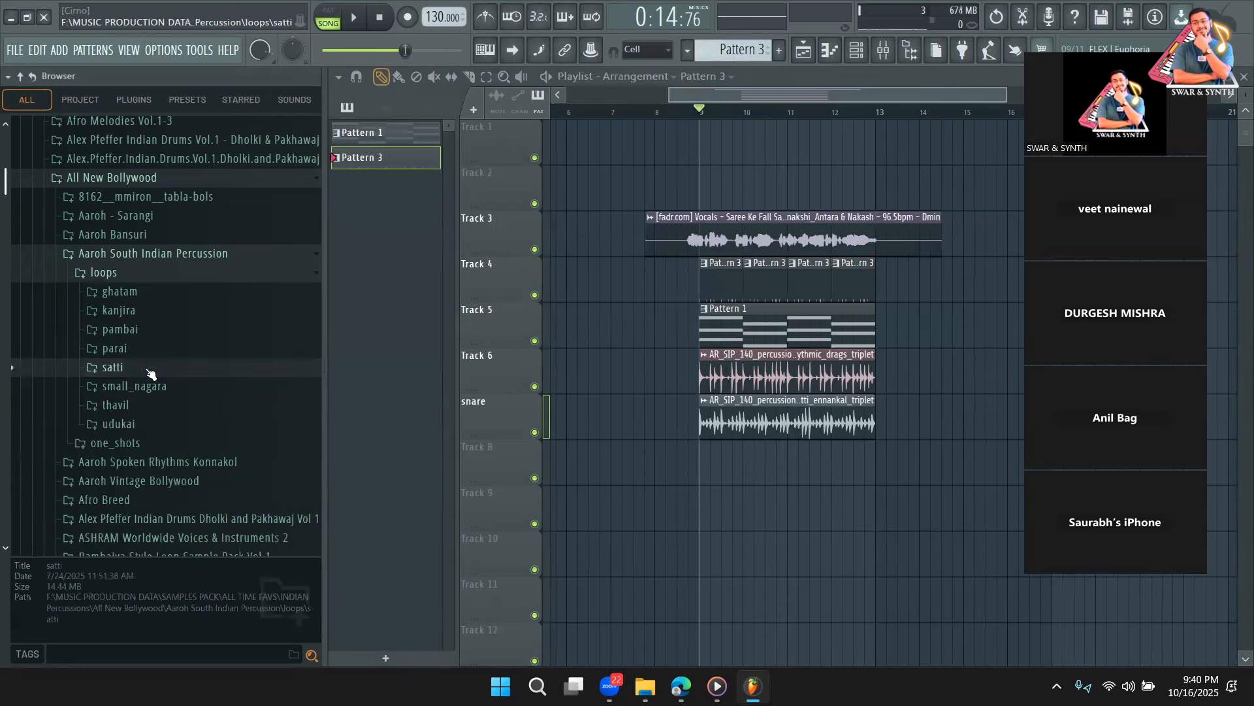
{"action": "left_click", "coordinate": [154, 329]}
{"action": "left_click", "coordinate": [182, 330]}
{"action": "left_click_drag", "start_coordinate": [181, 330], "coordinate": [703, 454]}
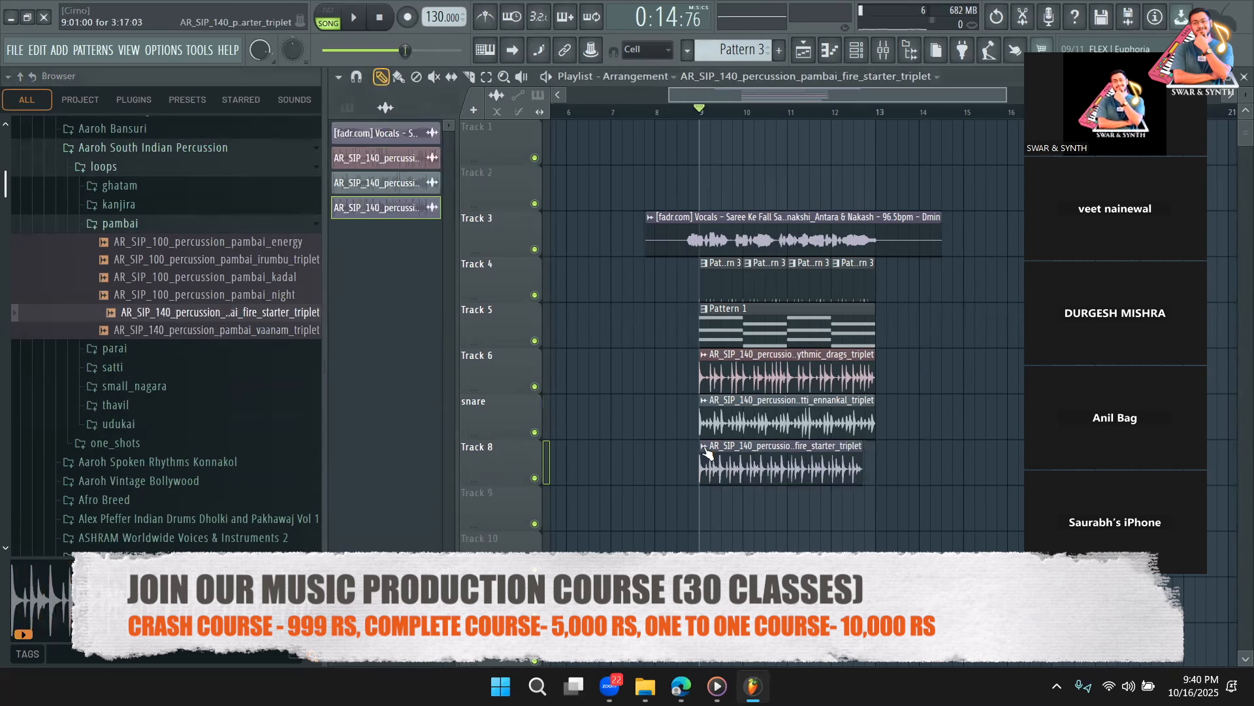
Fit the pambai loop on Track 8 to the project tempo using the 75 to 150 range
{"action": "left_click", "coordinate": [705, 451]}
{"action": "left_click", "coordinate": [856, 523]}
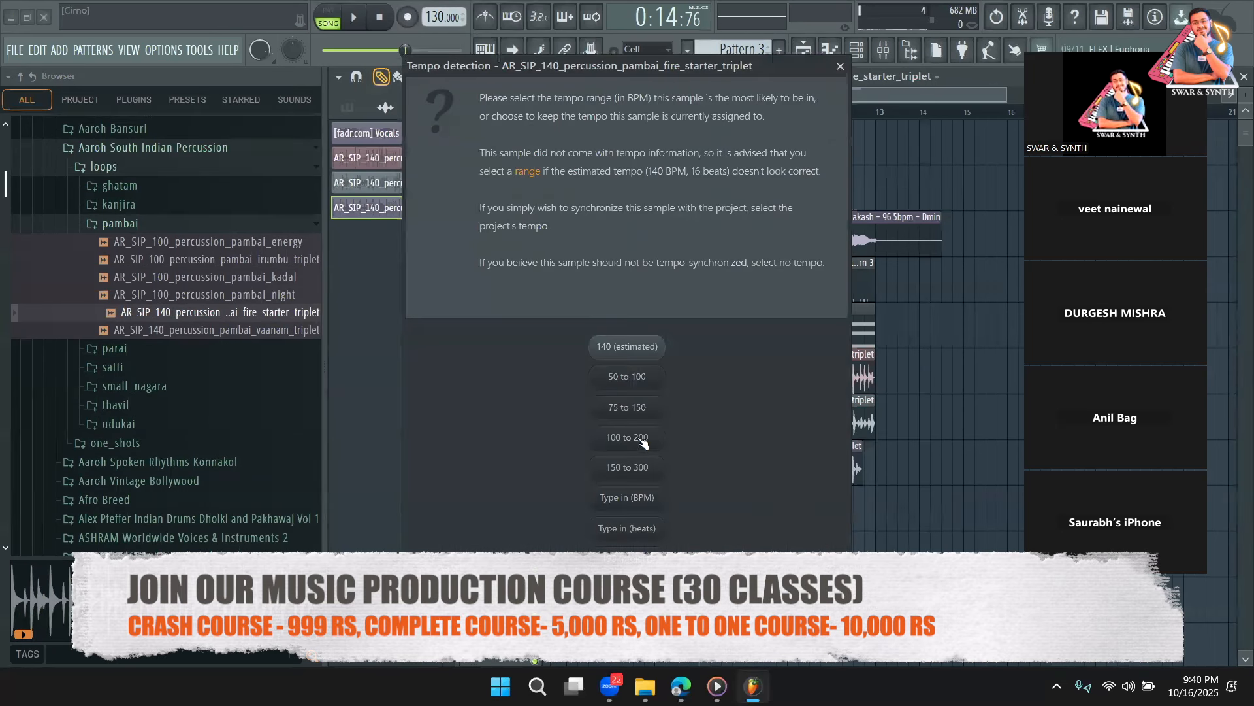
{"action": "left_click", "coordinate": [641, 411]}
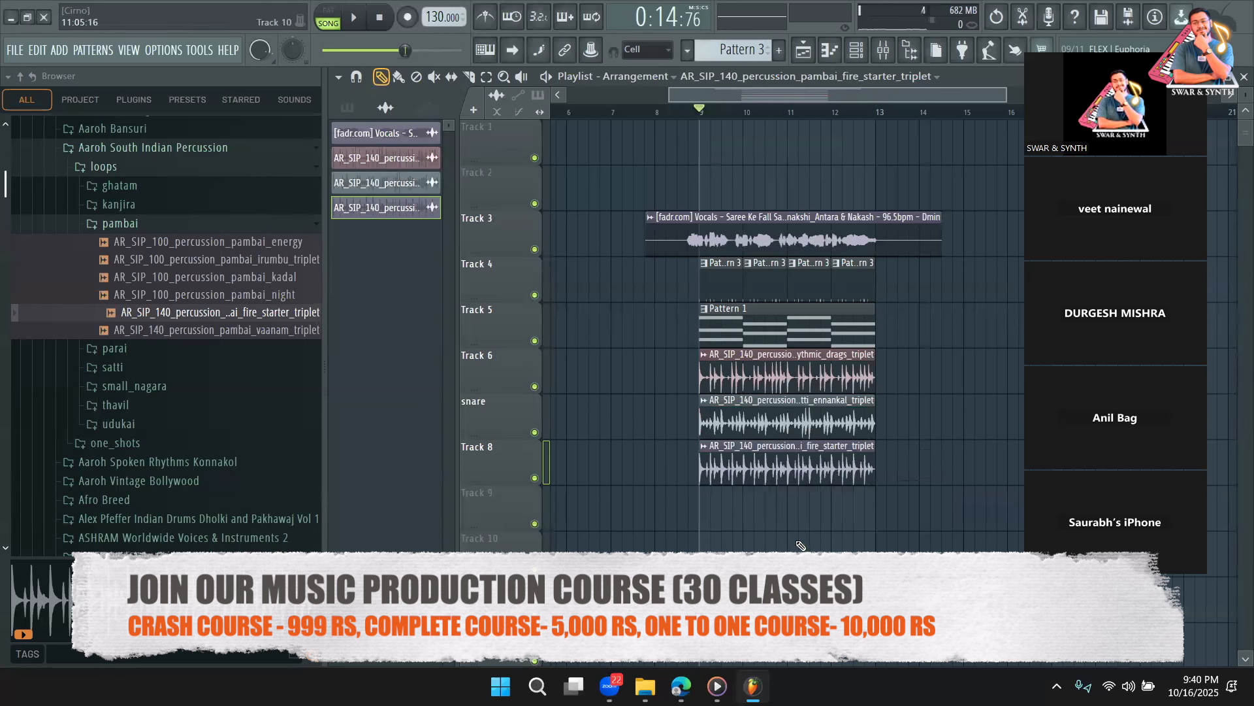
Reset the pambai loop's time-stretching pitch and set its channel volume to 65%
{"action": "double_click", "coordinate": [774, 461]}
{"action": "right_click", "coordinate": [653, 285]}
{"action": "left_click", "coordinate": [678, 293]}
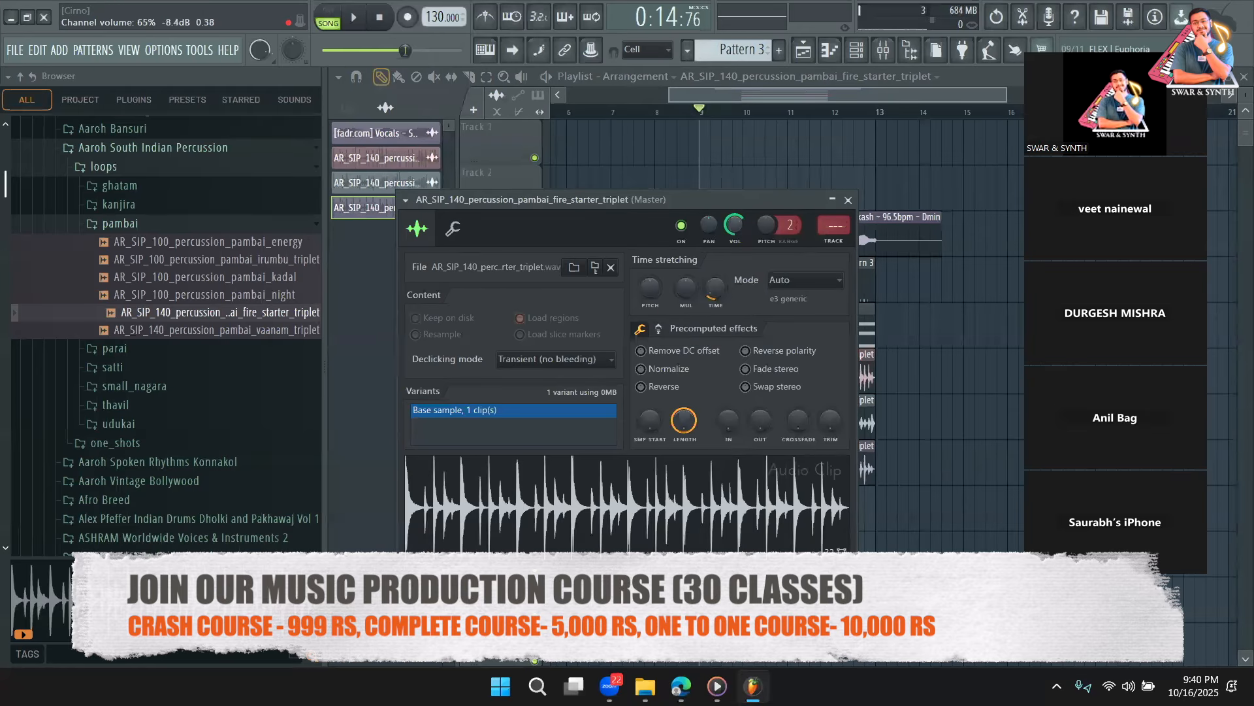
{"action": "right_click", "coordinate": [974, 381]}
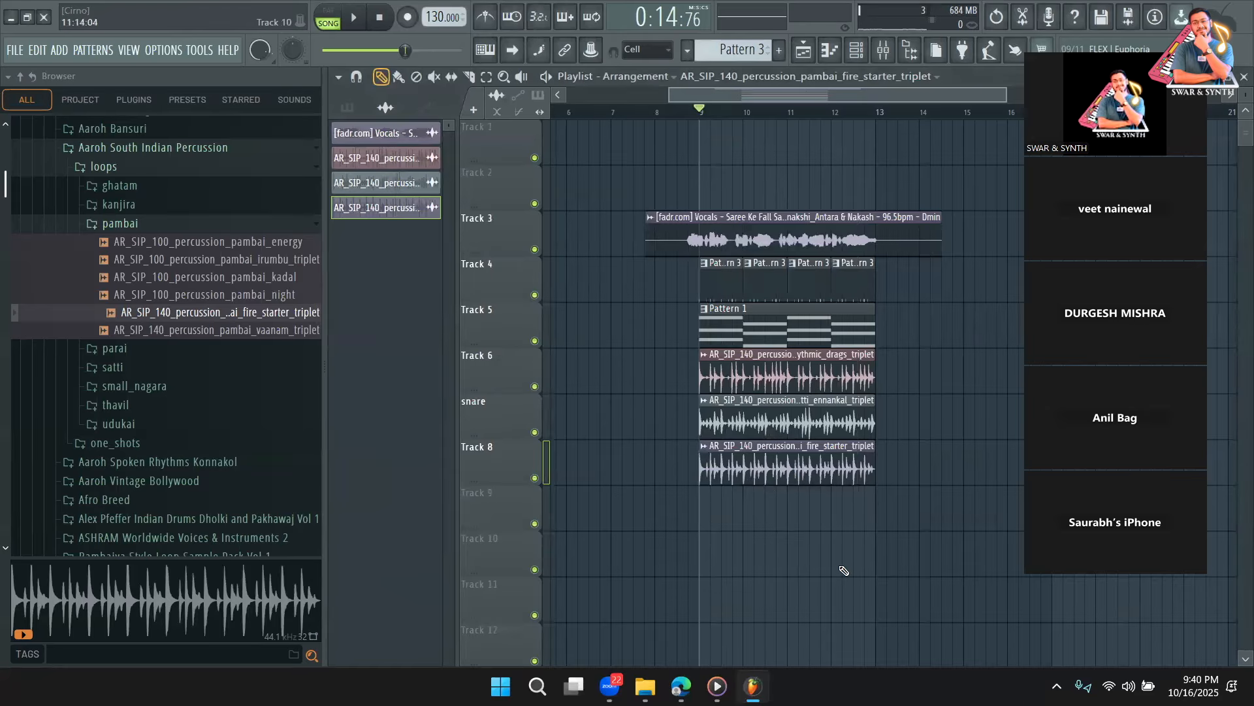
Play the arrangement, lower the pambai loop's channel volume slightly and close its channel settings
{"action": "key", "text": "space"}
{"action": "double_click", "coordinate": [754, 451]}
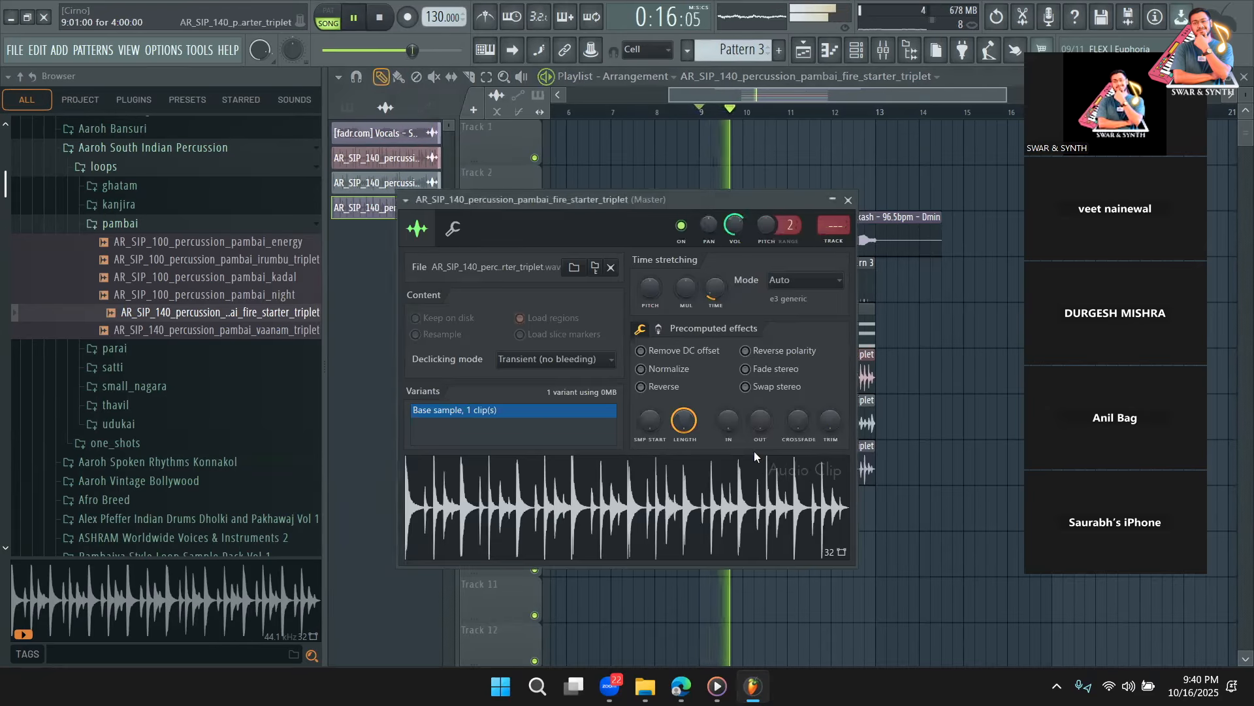
{"action": "left_click", "coordinate": [848, 199]}
{"action": "double_click", "coordinate": [771, 447]}
{"action": "left_click_drag", "start_coordinate": [733, 225], "coordinate": [733, 230]}
{"action": "key", "text": "space"}
{"action": "left_click", "coordinate": [848, 200]}
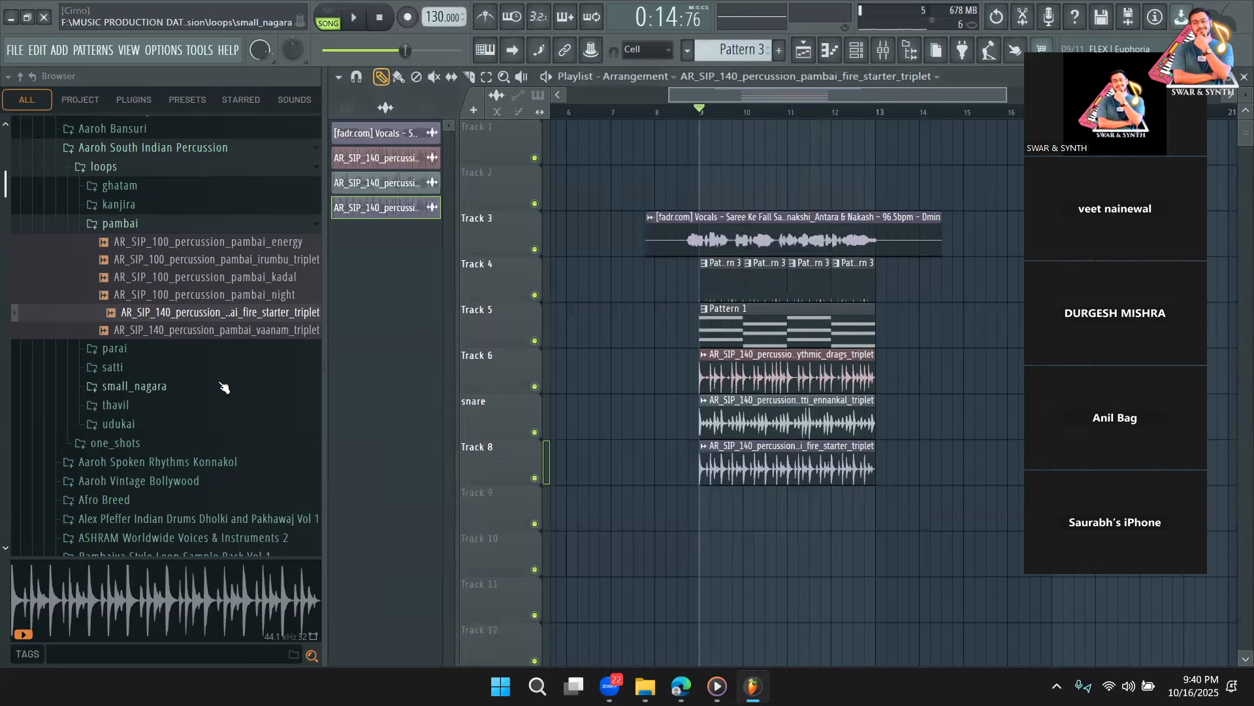
Collapse the Aaroh South Indian Percussion folder and audition loops in the Tapori Loops Vol 1 folder
{"action": "scroll", "coordinate": [224, 386], "scroll_direction": "up", "scroll_amount": 5}
{"action": "left_click", "coordinate": [166, 355]}
{"action": "scroll", "coordinate": [149, 363], "scroll_direction": "down", "scroll_amount": 5}
{"action": "scroll", "coordinate": [149, 363], "scroll_direction": "down", "scroll_amount": 12}
{"action": "scroll", "coordinate": [149, 346], "scroll_direction": "down", "scroll_amount": 8}
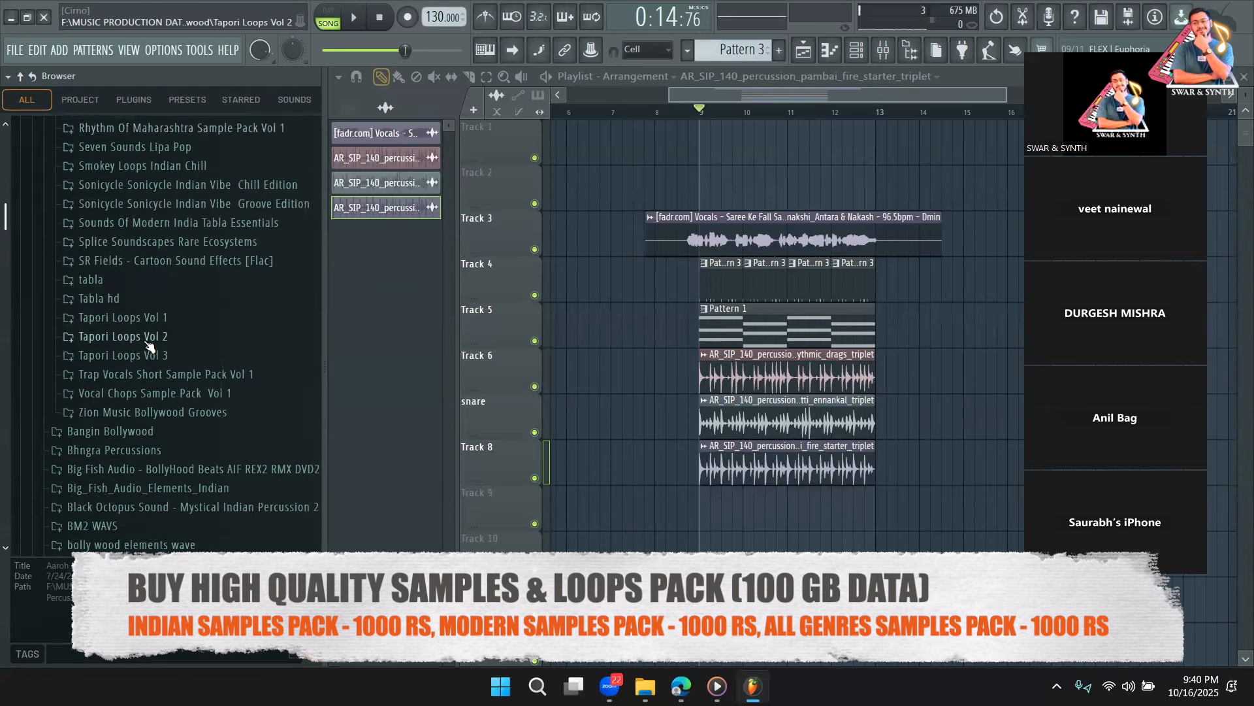
{"action": "left_click", "coordinate": [153, 325]}
{"action": "left_click", "coordinate": [156, 352]}
{"action": "scroll", "coordinate": [157, 339], "scroll_direction": "down", "scroll_amount": 3}
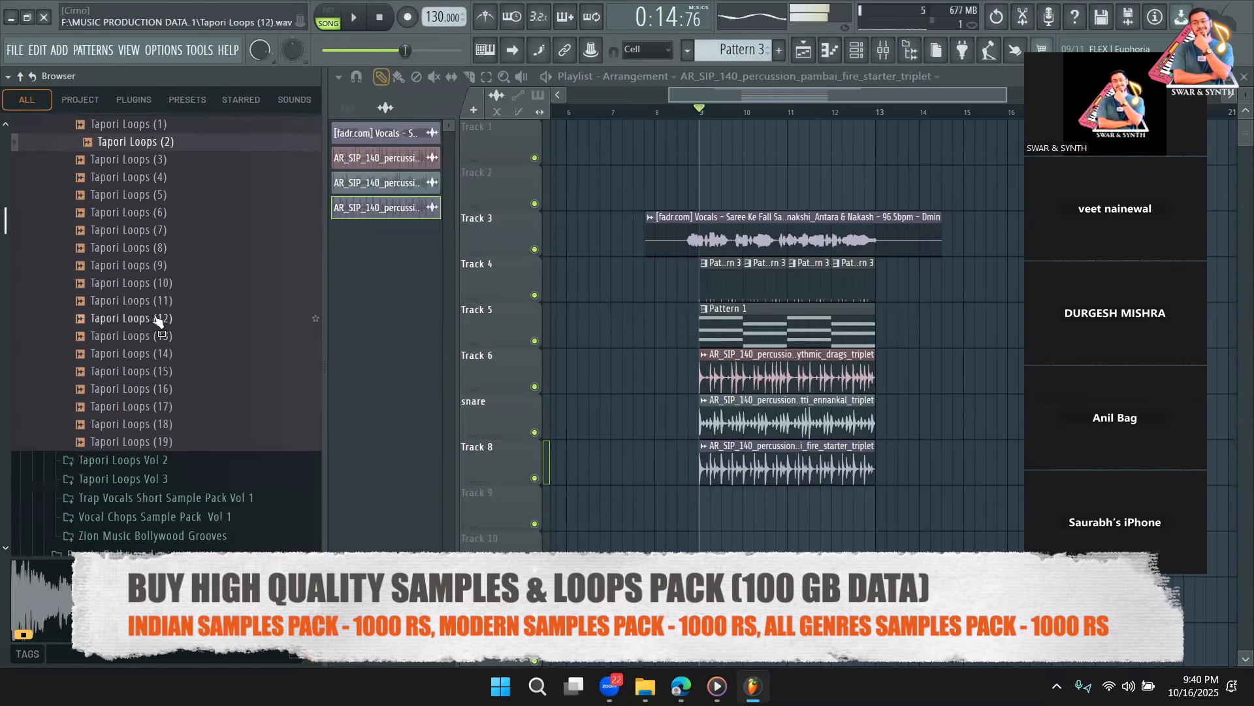
{"action": "left_click", "coordinate": [155, 290]}
{"action": "left_click", "coordinate": [157, 301]}
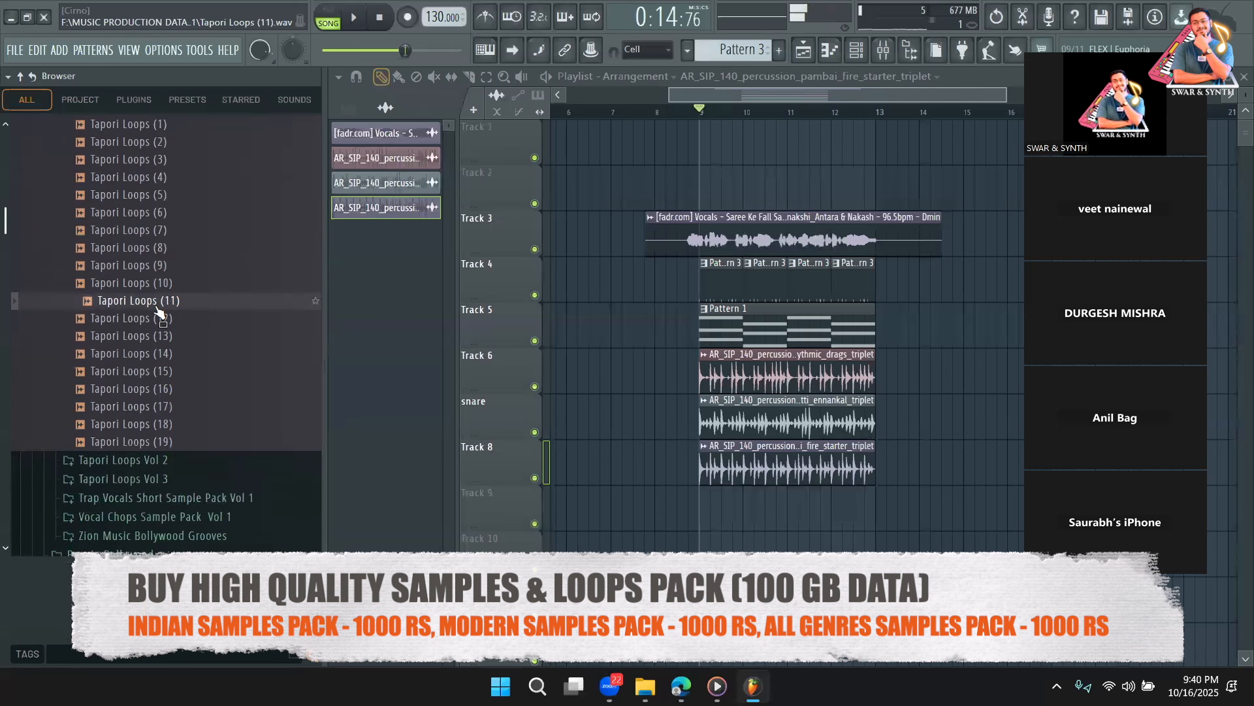
Audition loops in the Tapori Loops Vol 1 folder and place Tapori Loops (13) on Track 9 at bar 9
{"action": "left_click", "coordinate": [160, 319]}
{"action": "left_click", "coordinate": [156, 306]}
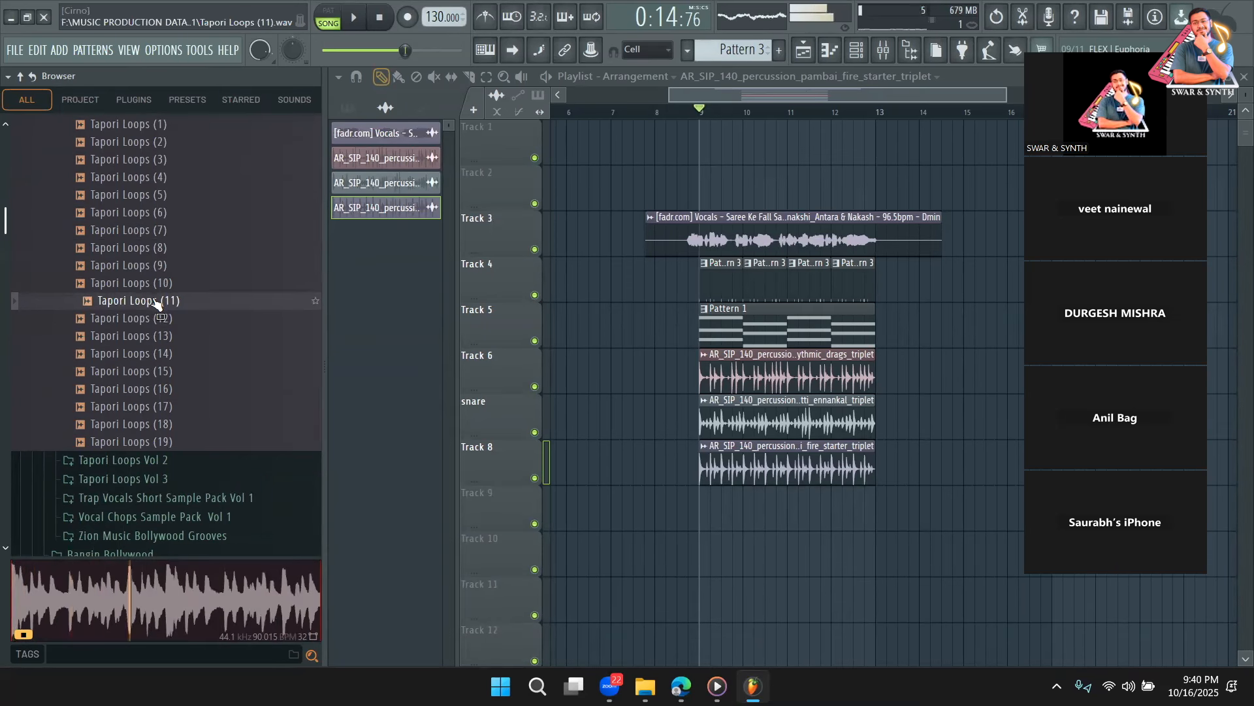
{"action": "left_click", "coordinate": [153, 337]}
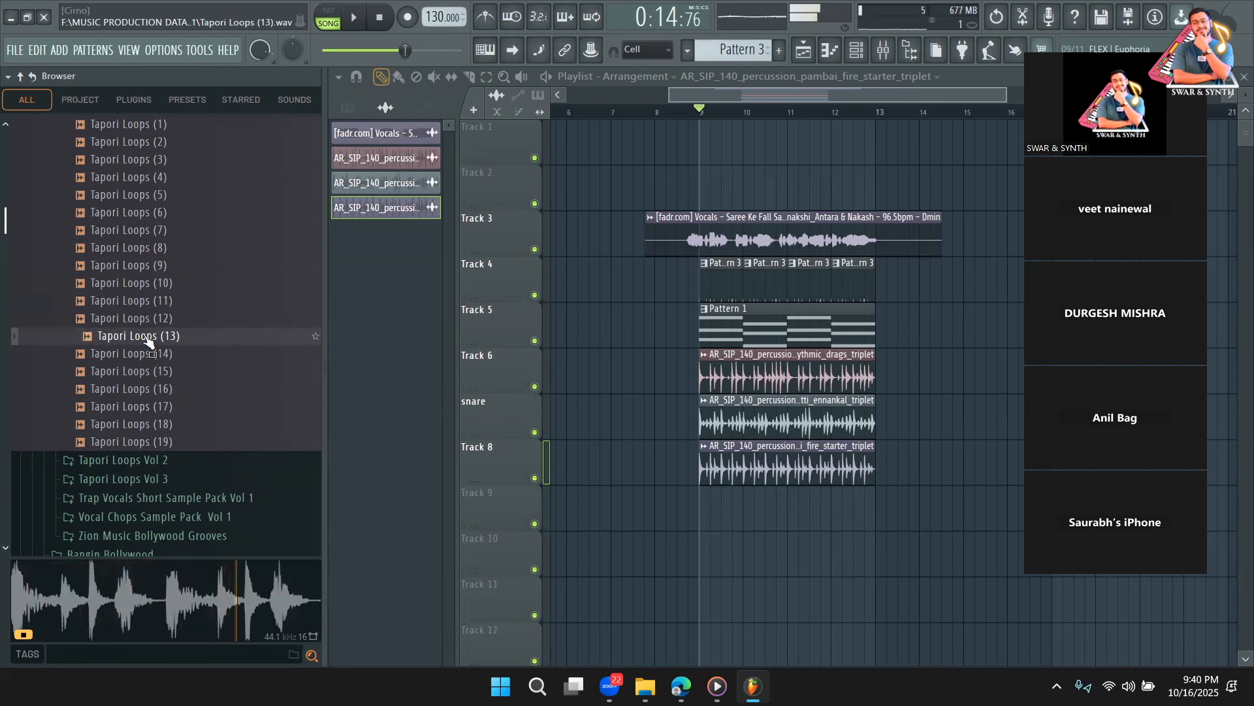
{"action": "left_click_drag", "start_coordinate": [709, 491], "coordinate": [707, 492]}
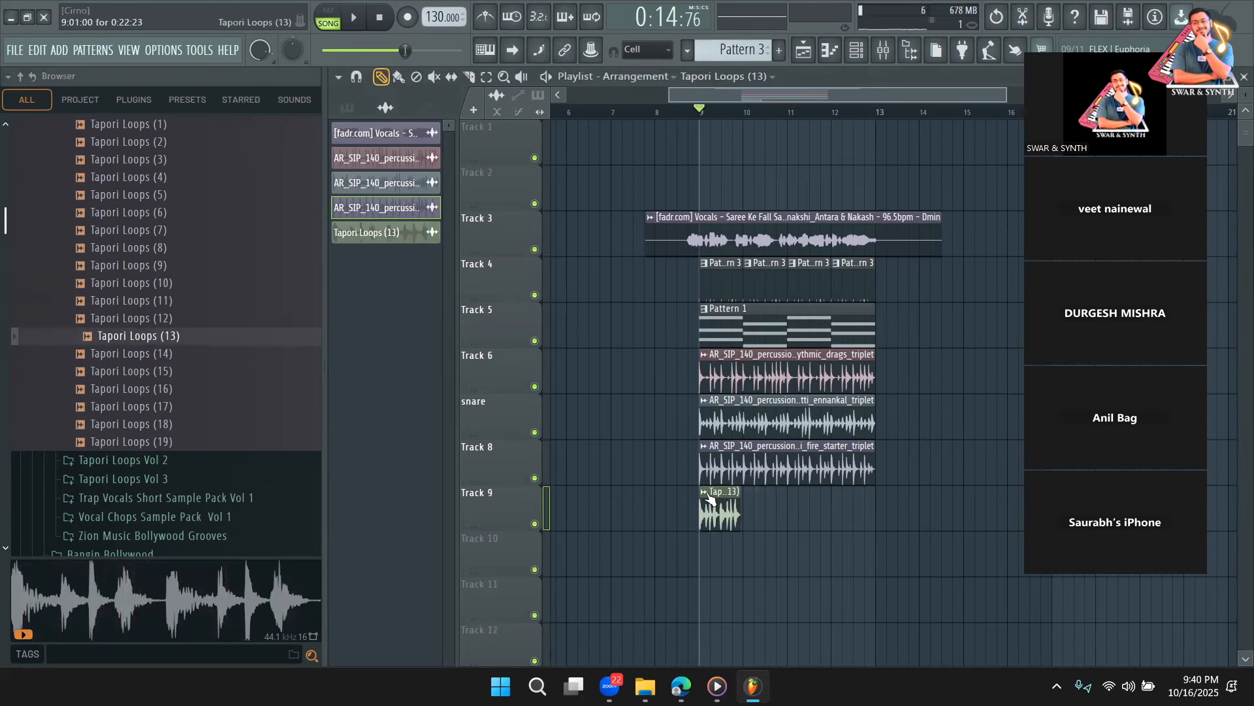
Fit the Tapori Loops (13) clip on Track 9 to the project tempo using the 75 to 150 range
{"action": "right_click", "coordinate": [708, 498]}
{"action": "left_click", "coordinate": [850, 525]}
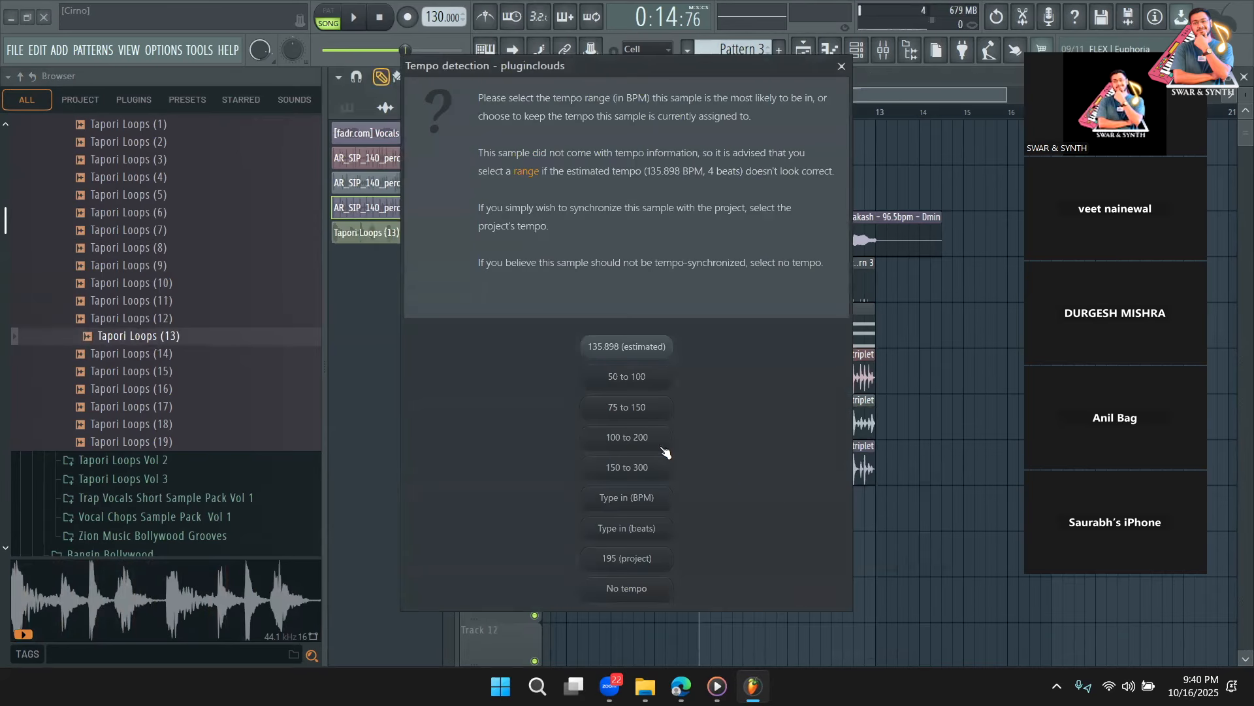
{"action": "left_click", "coordinate": [620, 408]}
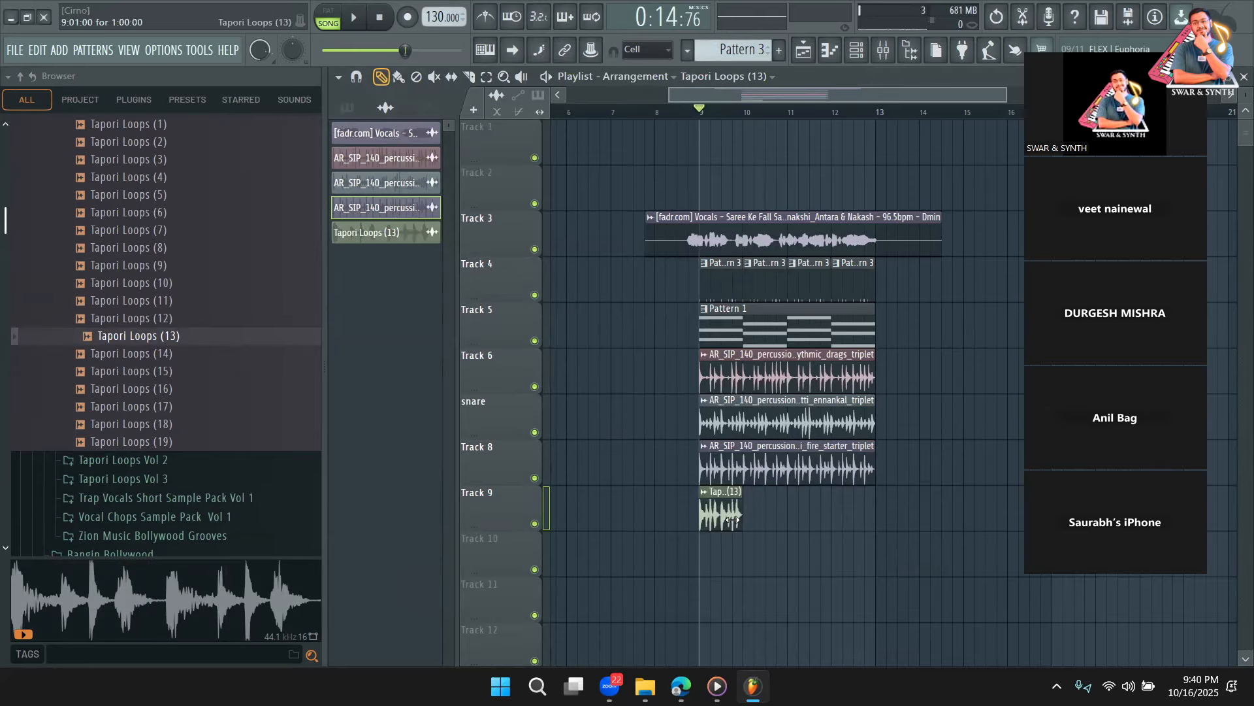
Repeat the Tapori loop along Track 9 up to bar 13, narrow the browser slightly and close the loop's channel settings
{"action": "left_click_drag", "start_coordinate": [852, 508], "coordinate": [840, 503]}
{"action": "double_click", "coordinate": [845, 507]}
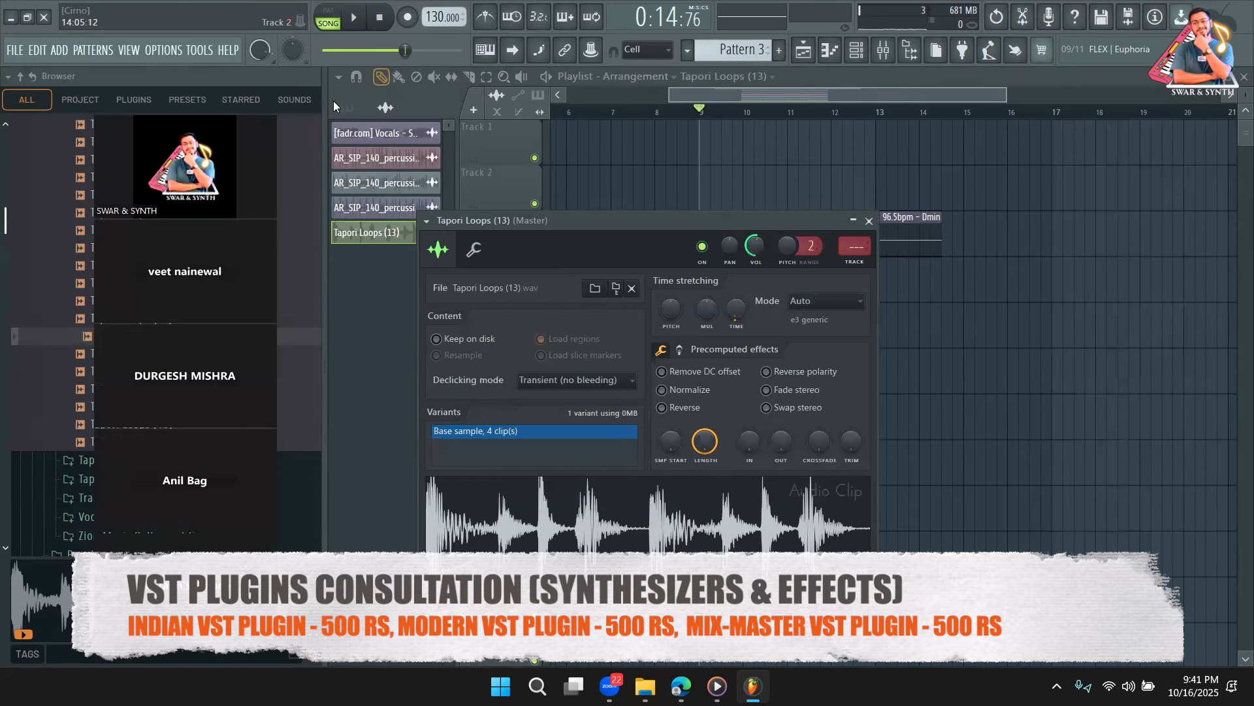
{"action": "left_click_drag", "start_coordinate": [324, 188], "coordinate": [293, 183]}
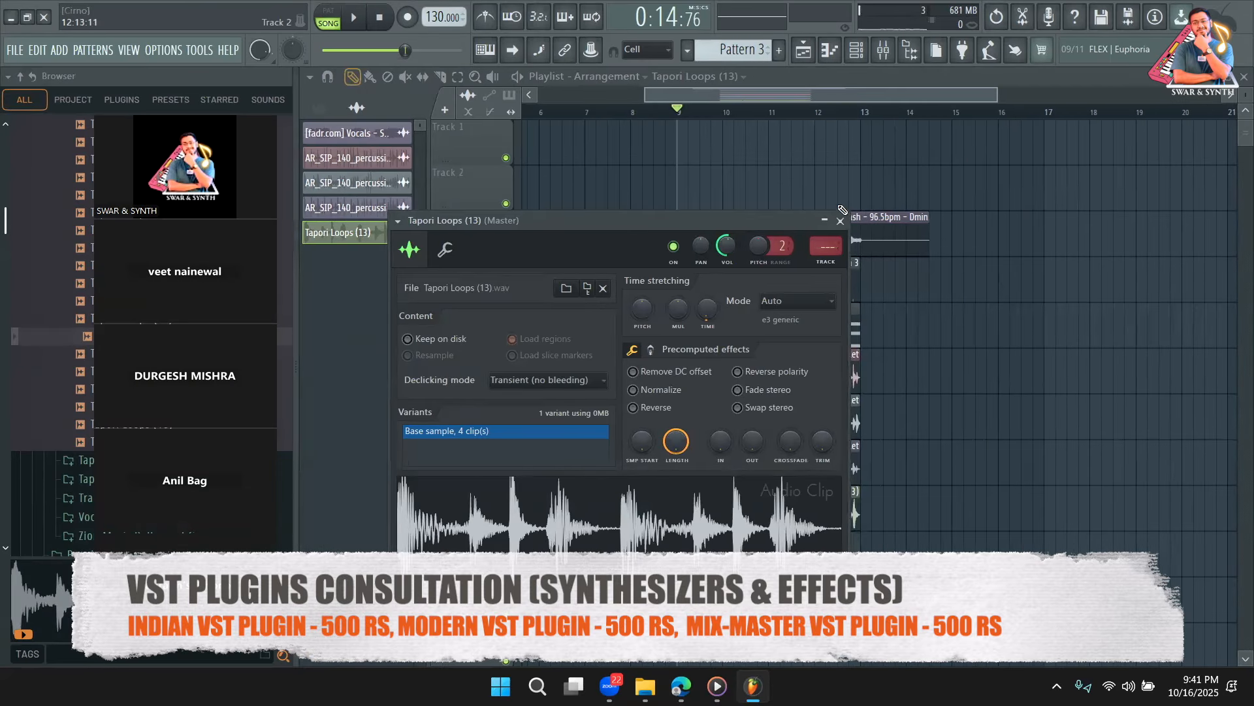
{"action": "left_click", "coordinate": [841, 221]}
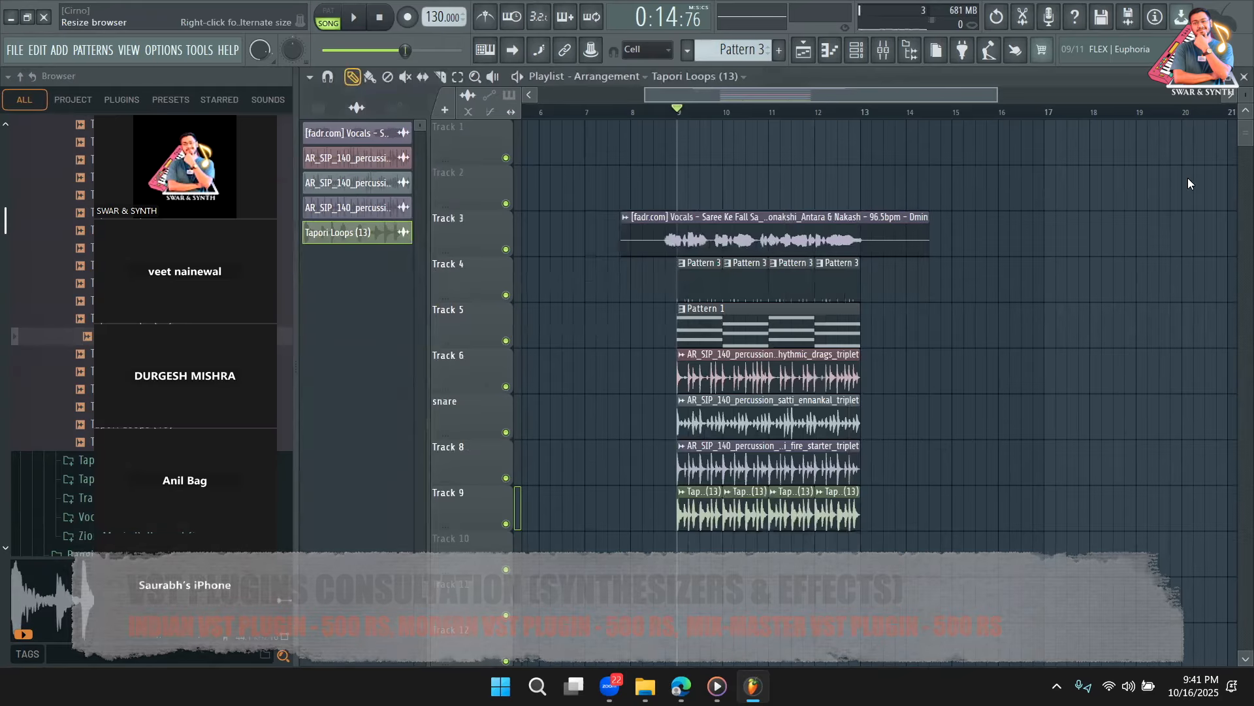
Lower the Tapori loop's channel volume slightly while the arrangement plays, close its channel settings and stop playback
{"action": "left_click_drag", "start_coordinate": [996, 96], "coordinate": [869, 98]}
{"action": "double_click", "coordinate": [808, 503]}
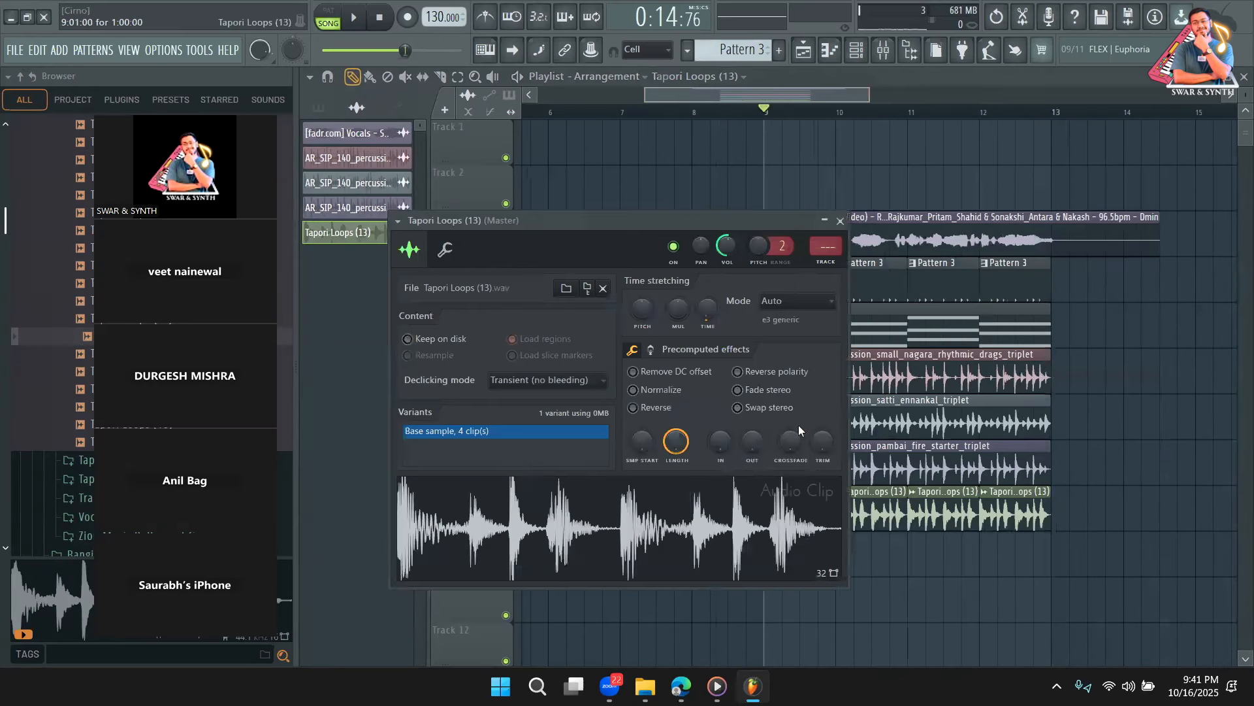
{"action": "key", "text": "space"}
{"action": "left_click_drag", "start_coordinate": [726, 246], "coordinate": [726, 254]}
{"action": "right_click", "coordinate": [1150, 401]}
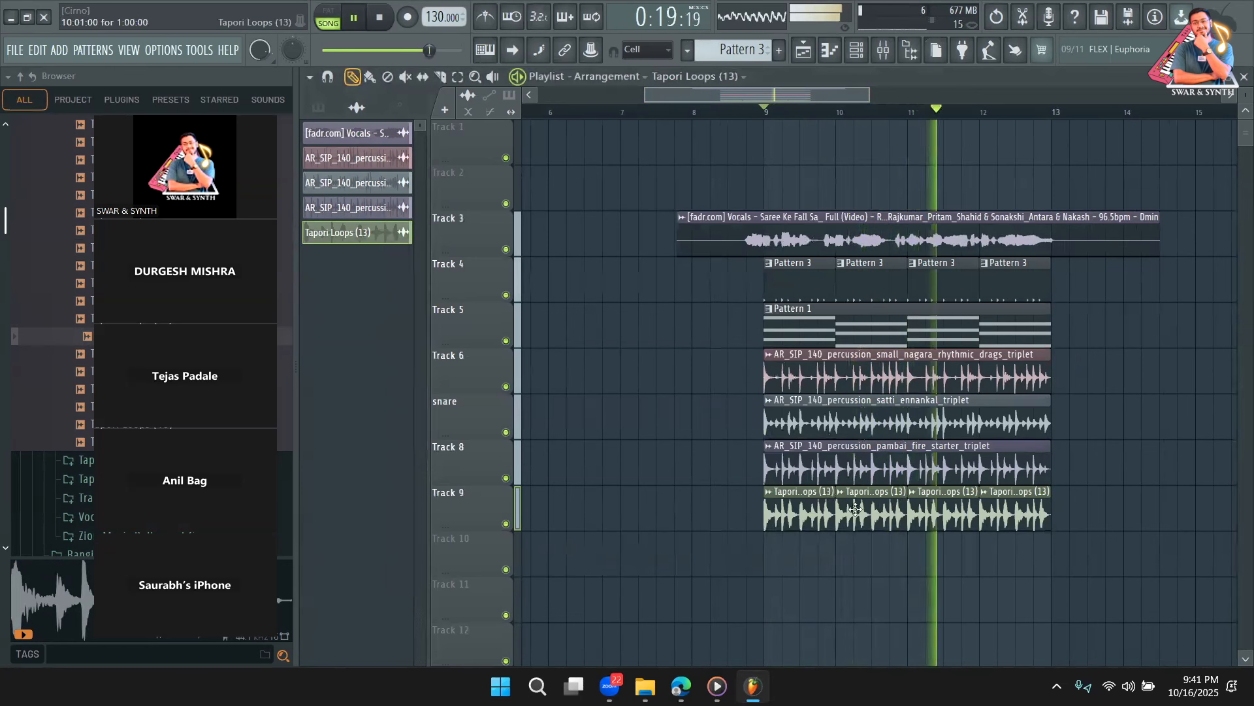
{"action": "key", "text": "space"}
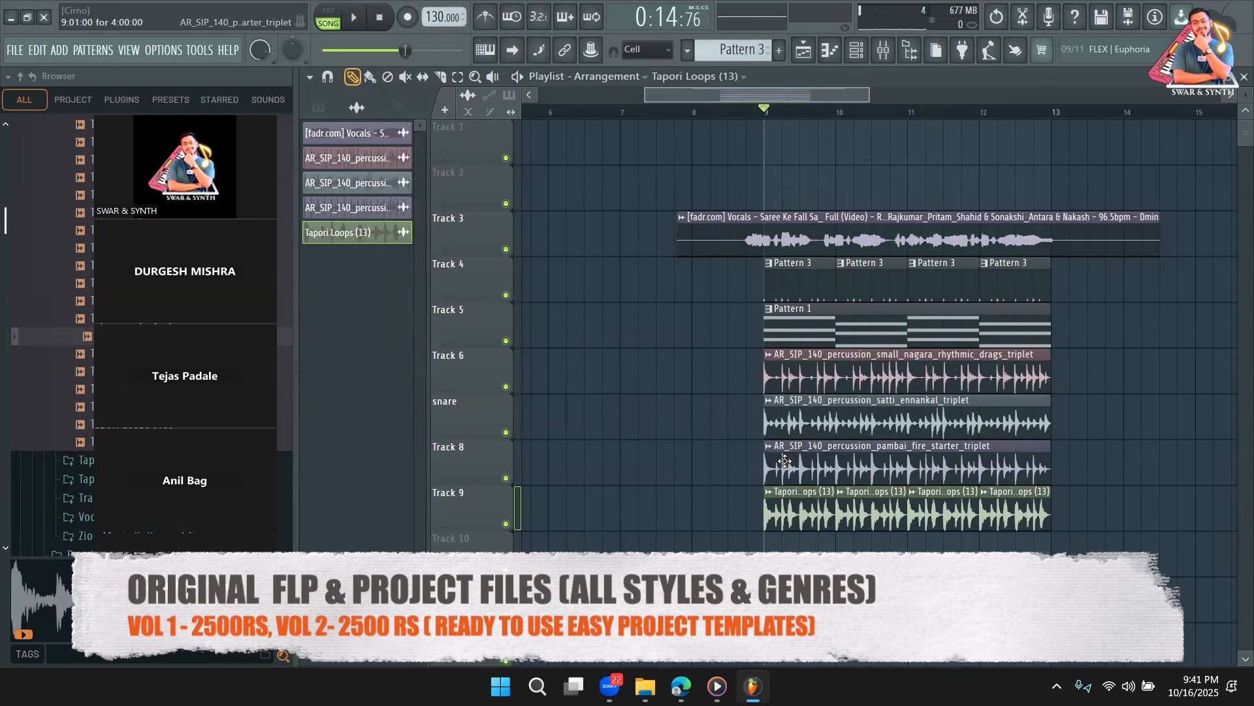
Set the pambai loop's channel volume to 50% and close its channel settings
{"action": "double_click", "coordinate": [785, 462]}
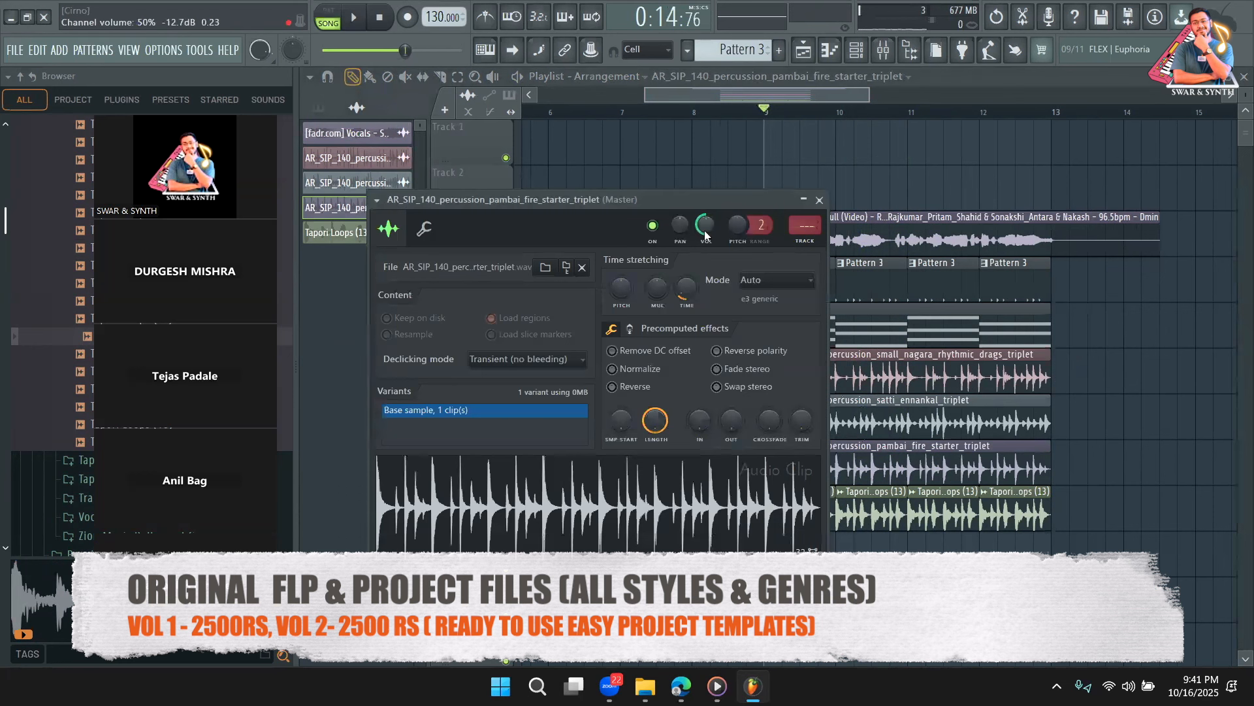
{"action": "key", "text": "Escape"}
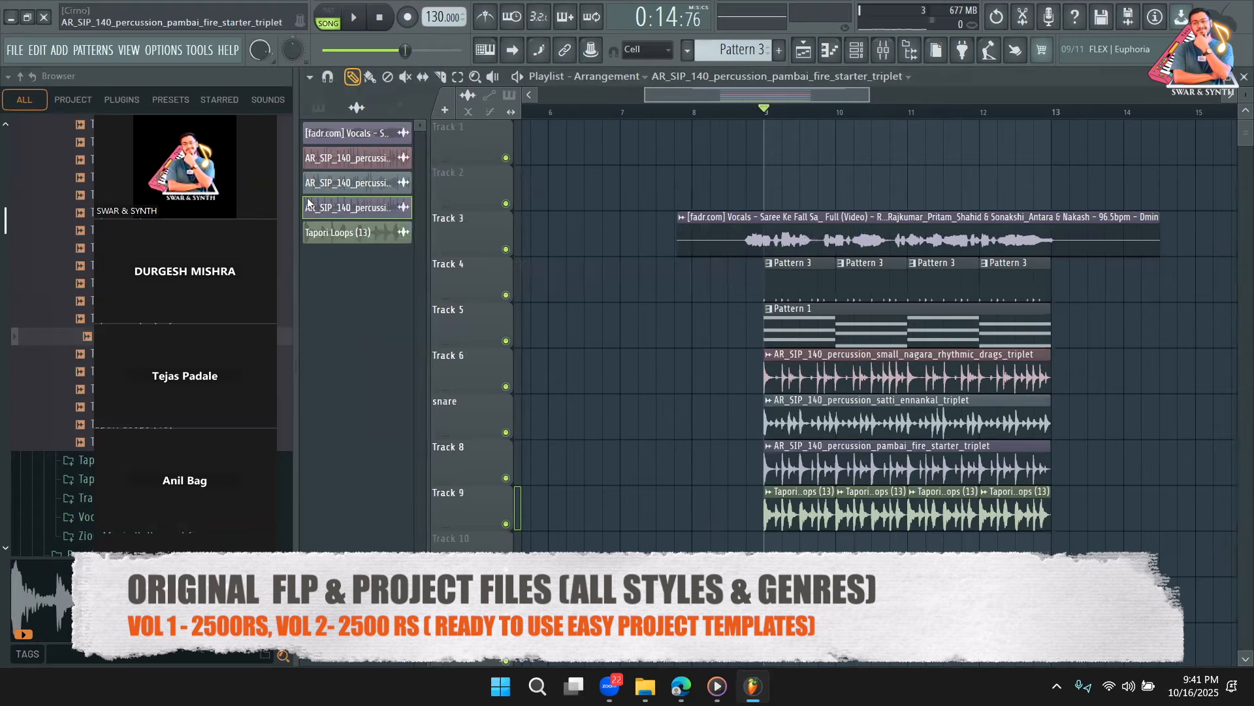
{"action": "left_click_drag", "start_coordinate": [844, 94], "coordinate": [861, 94]}
Browse the Indian percussion folders and audition bass dolak and cabas loops in the KV3_90_G_TABLA_AND_DOLAK_6_8 pack
{"action": "scroll", "coordinate": [131, 327], "scroll_direction": "up", "scroll_amount": 15}
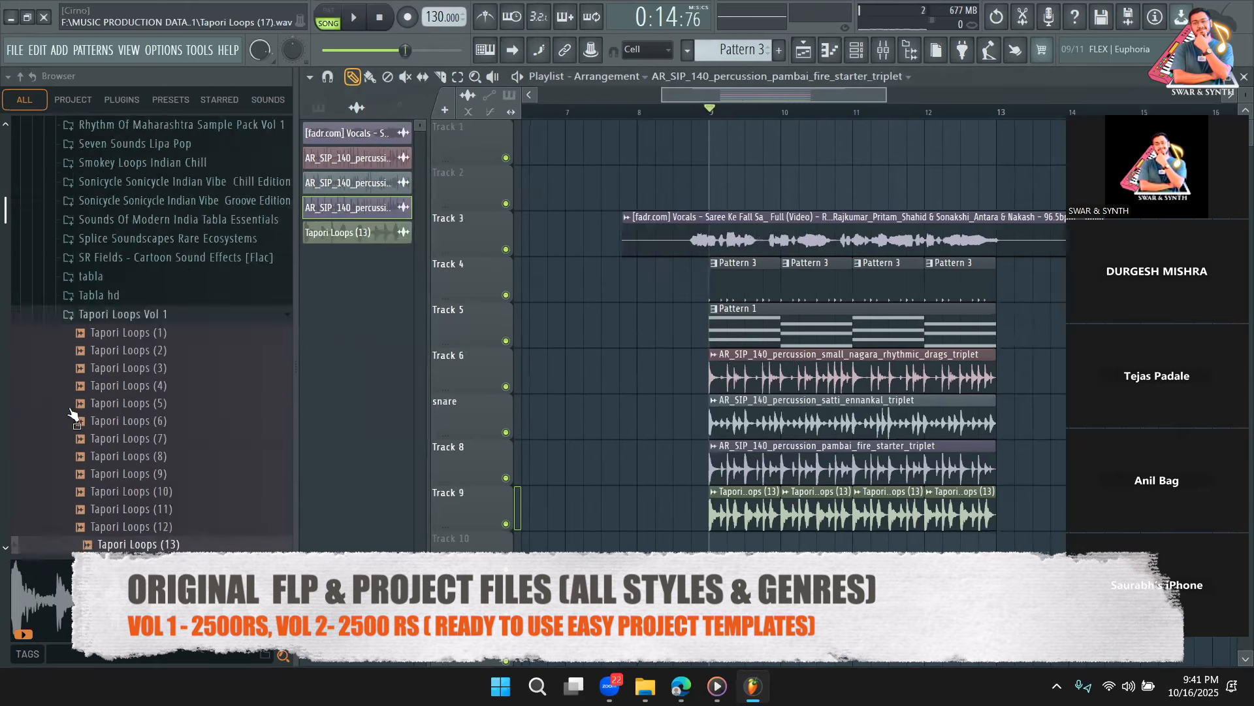
{"action": "scroll", "coordinate": [162, 304], "scroll_direction": "up", "scroll_amount": 10}
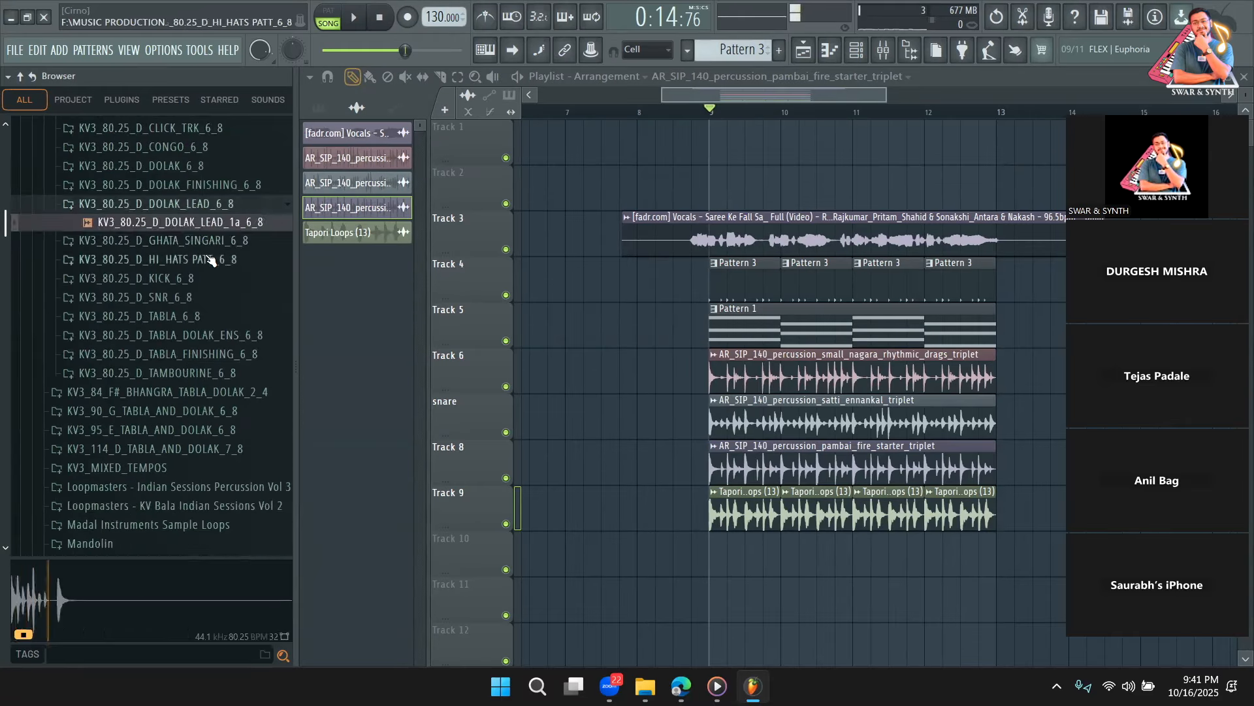
{"action": "left_click", "coordinate": [202, 288]}
{"action": "scroll", "coordinate": [209, 358], "scroll_direction": "down", "scroll_amount": 2}
{"action": "left_click", "coordinate": [209, 357]}
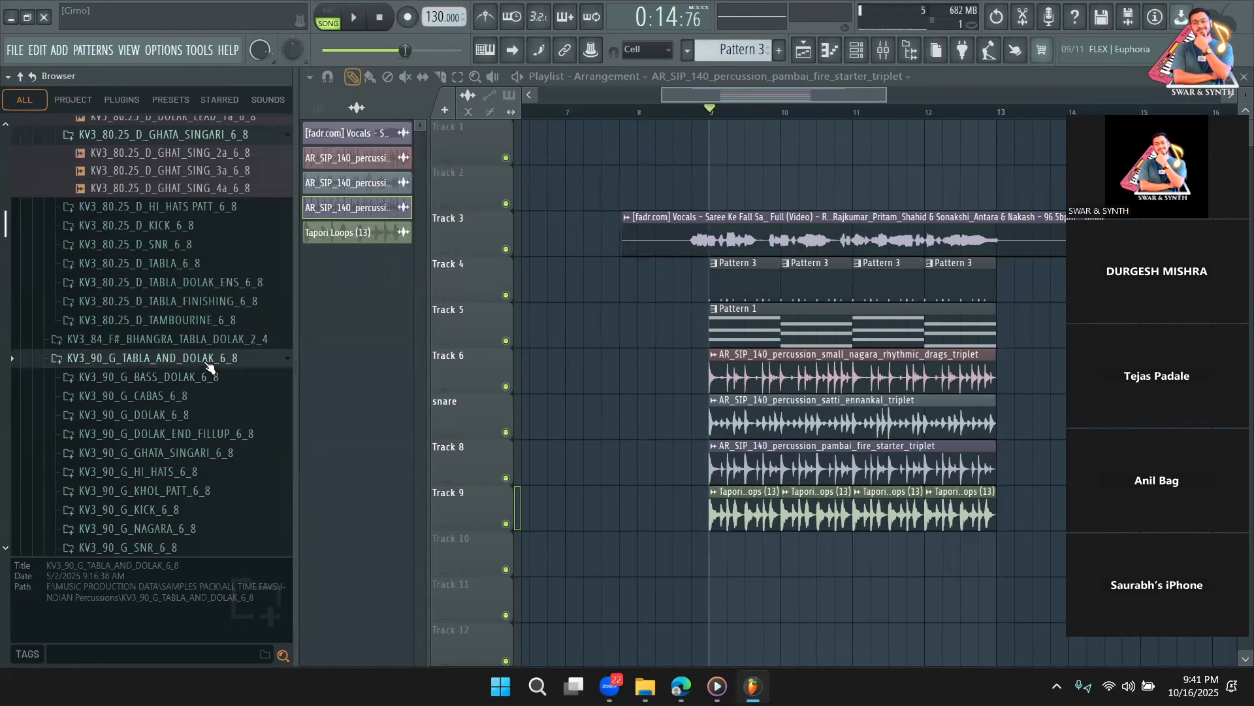
{"action": "left_click", "coordinate": [147, 377]}
{"action": "left_click", "coordinate": [199, 412]}
{"action": "scroll", "coordinate": [201, 392], "scroll_direction": "down", "scroll_amount": 4}
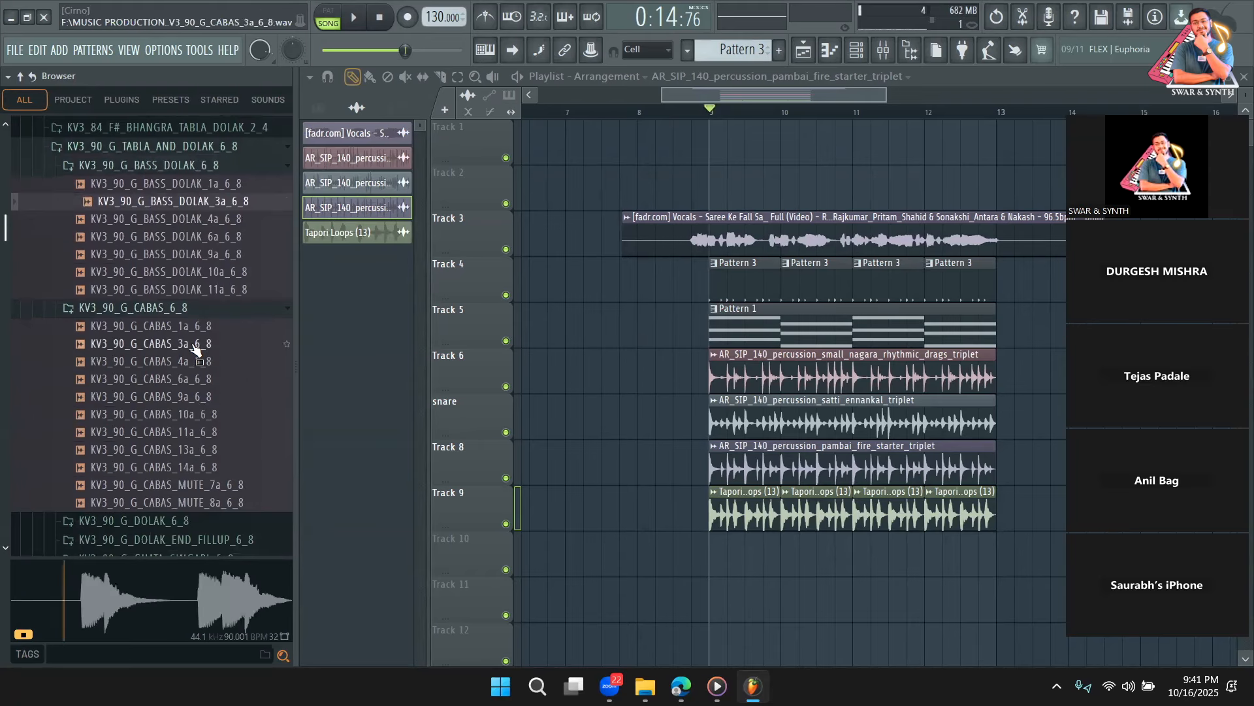
{"action": "left_click", "coordinate": [196, 358]}
{"action": "scroll", "coordinate": [208, 294], "scroll_direction": "down", "scroll_amount": 3}
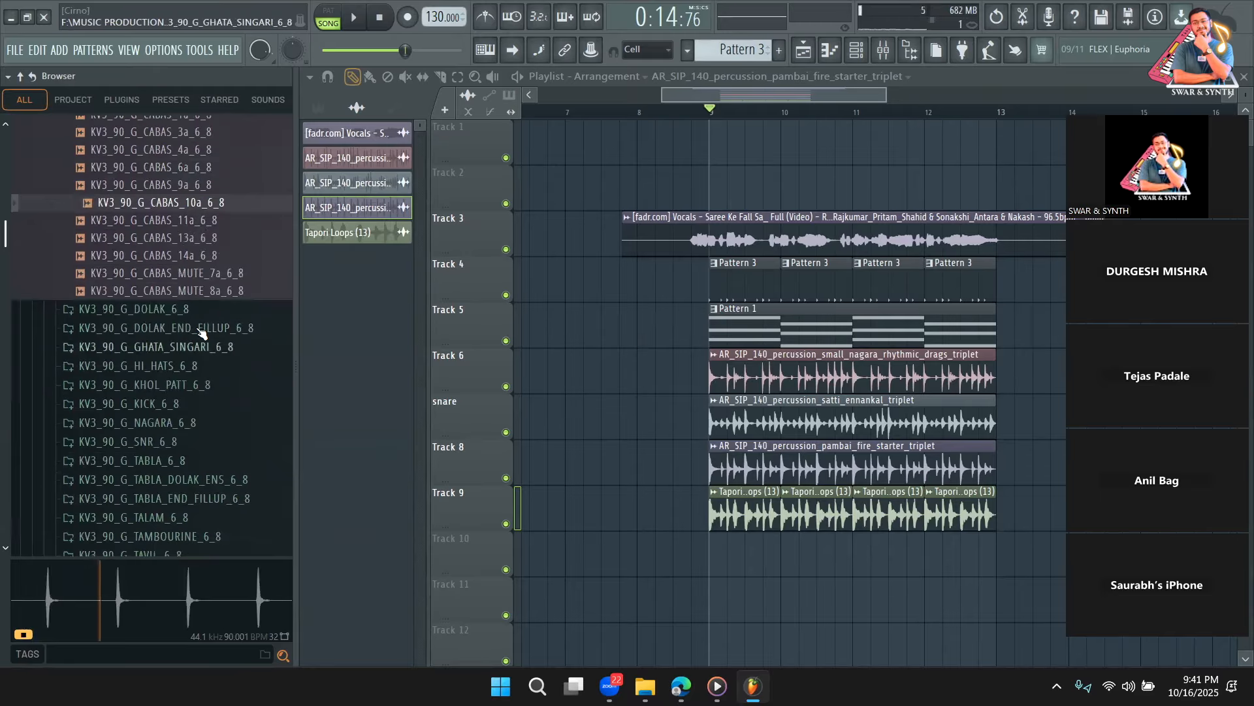
{"action": "left_click", "coordinate": [200, 332]}
{"action": "scroll", "coordinate": [190, 320], "scroll_direction": "down", "scroll_amount": 3}
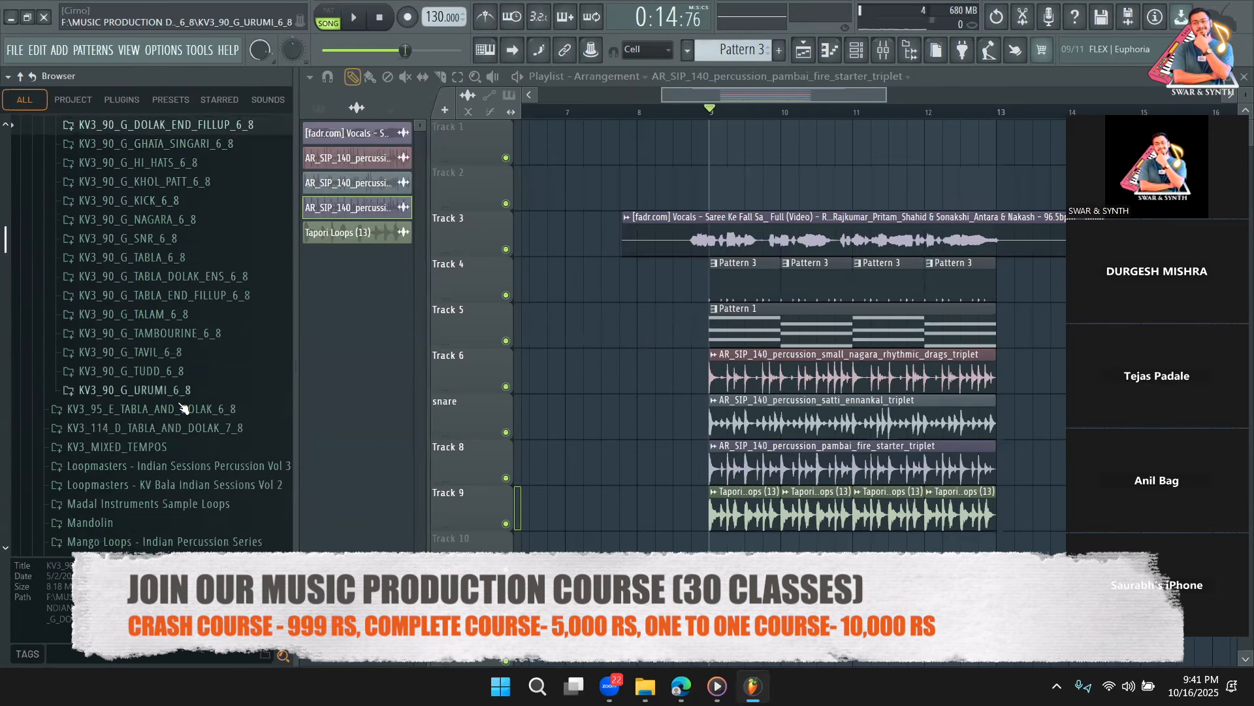
Audition nagara loops in the KV3_90_G_NAGARA_6_8 folder
{"action": "left_click", "coordinate": [184, 215]}
{"action": "left_click", "coordinate": [184, 232]}
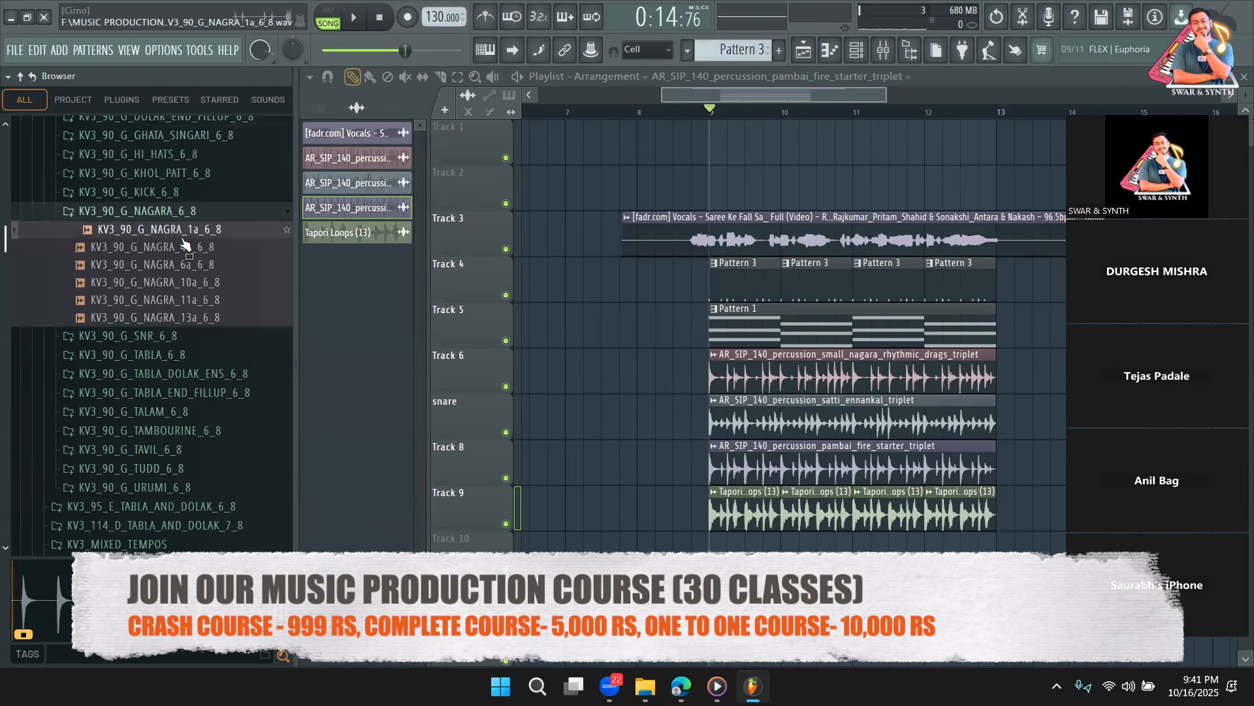
{"action": "left_click", "coordinate": [184, 264]}
Audition loops in the KV3_90_G_TABLA_6_8 folder and place KV3_90_G_TABLA_9a_6_8 on Track 10 at bar 9
{"action": "left_click", "coordinate": [177, 354]}
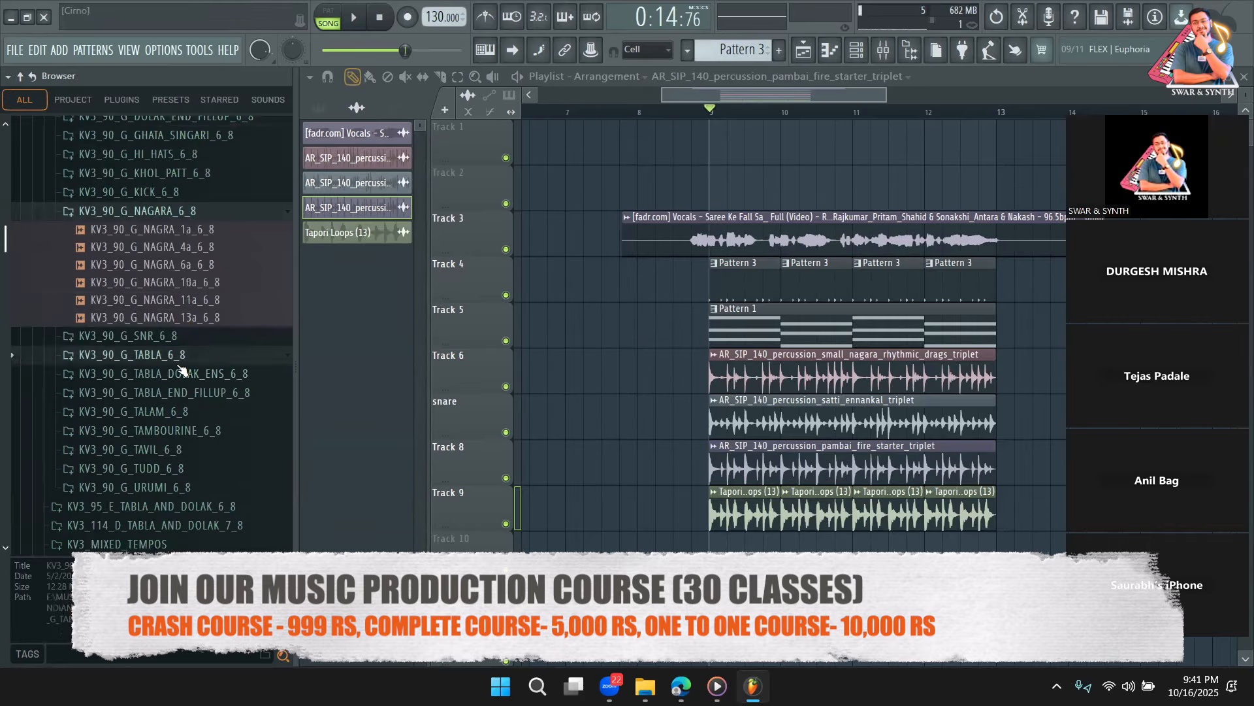
{"action": "left_click", "coordinate": [181, 390]}
{"action": "scroll", "coordinate": [183, 385], "scroll_direction": "down", "scroll_amount": 4}
{"action": "left_click", "coordinate": [190, 233]}
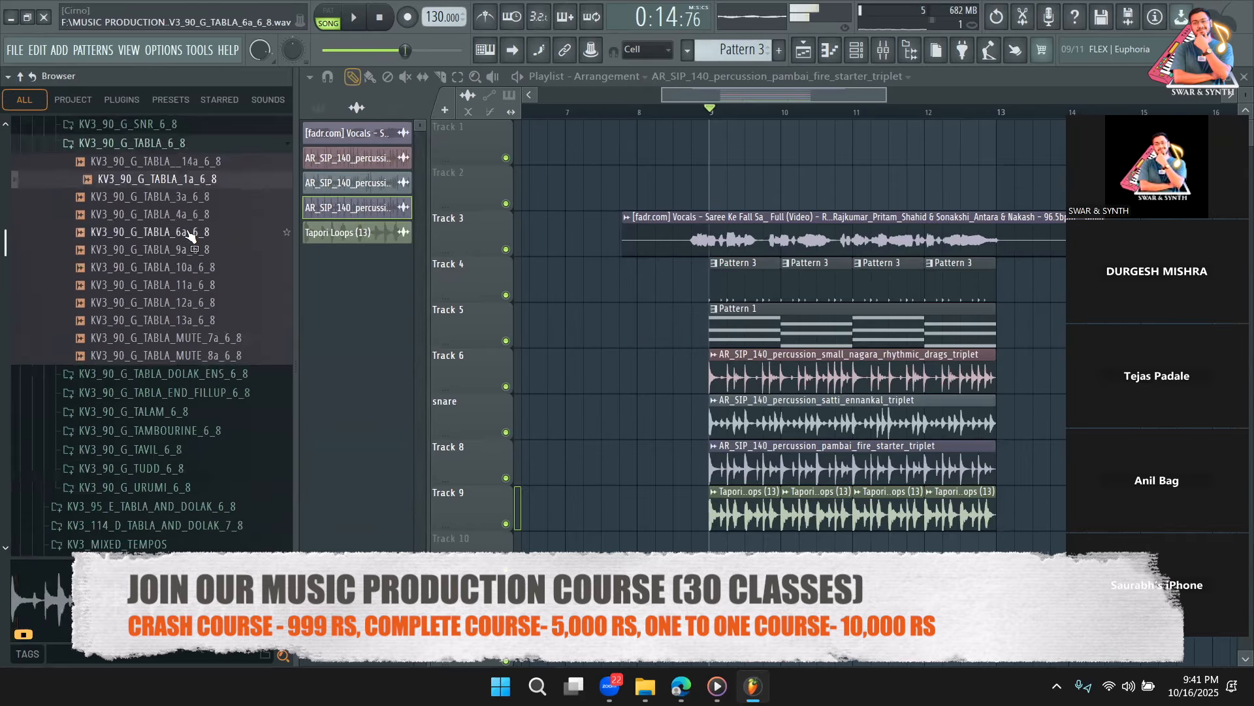
{"action": "left_click", "coordinate": [187, 198]}
{"action": "left_click", "coordinate": [188, 232]}
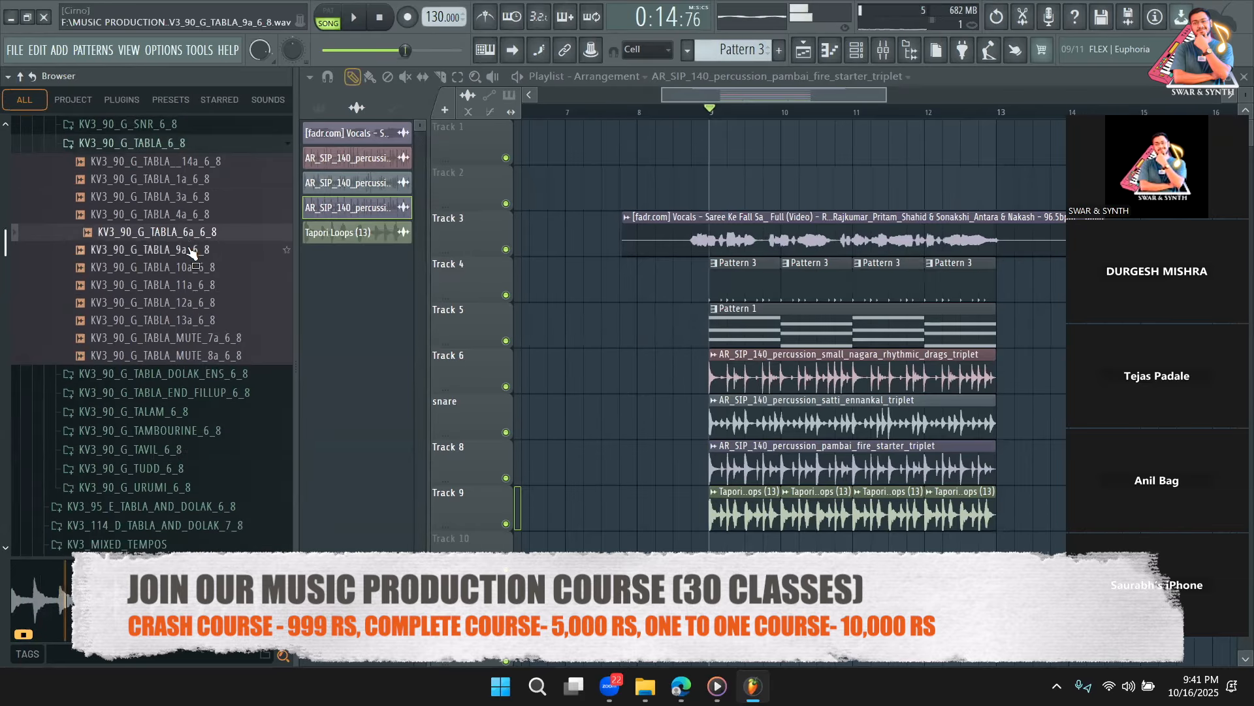
{"action": "left_click", "coordinate": [190, 250]}
{"action": "left_click_drag", "start_coordinate": [193, 253], "coordinate": [769, 560]}
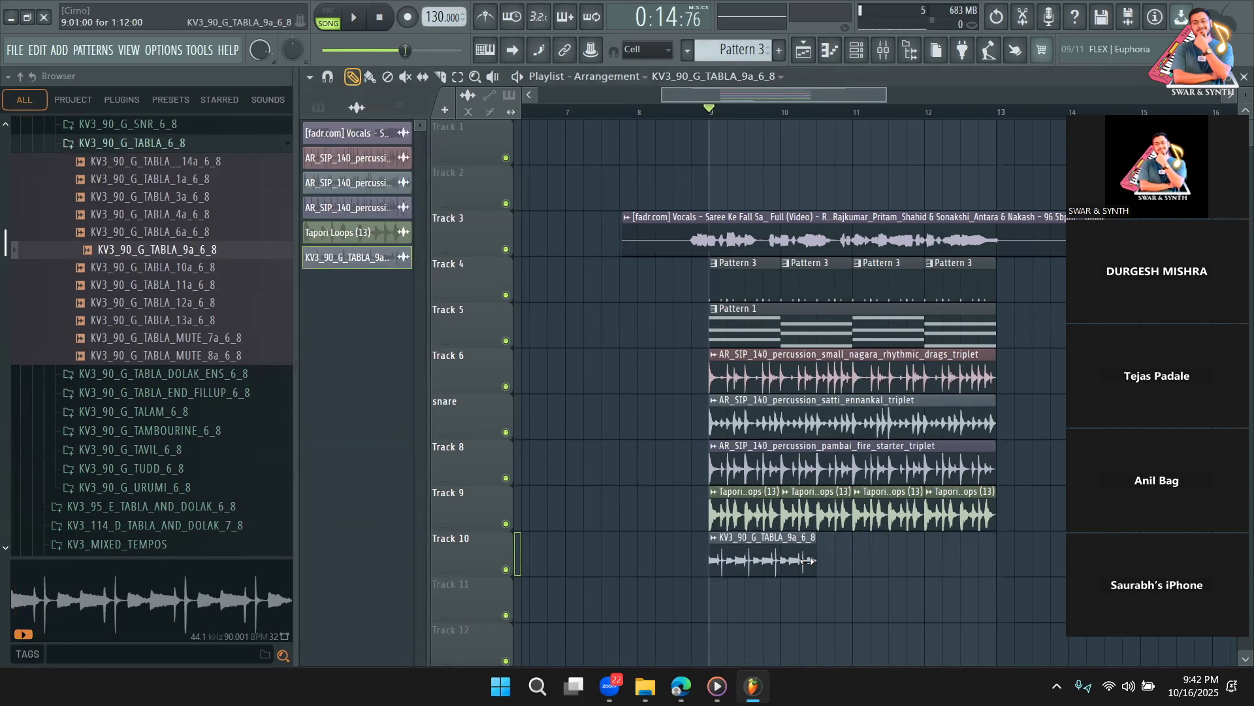
Add a second tabla clip directly after the first on Track 10, extending the loop to bar 12
{"action": "left_click", "coordinate": [831, 556]}
{"action": "double_click", "coordinate": [785, 556]}
{"action": "key", "text": "Escape"}
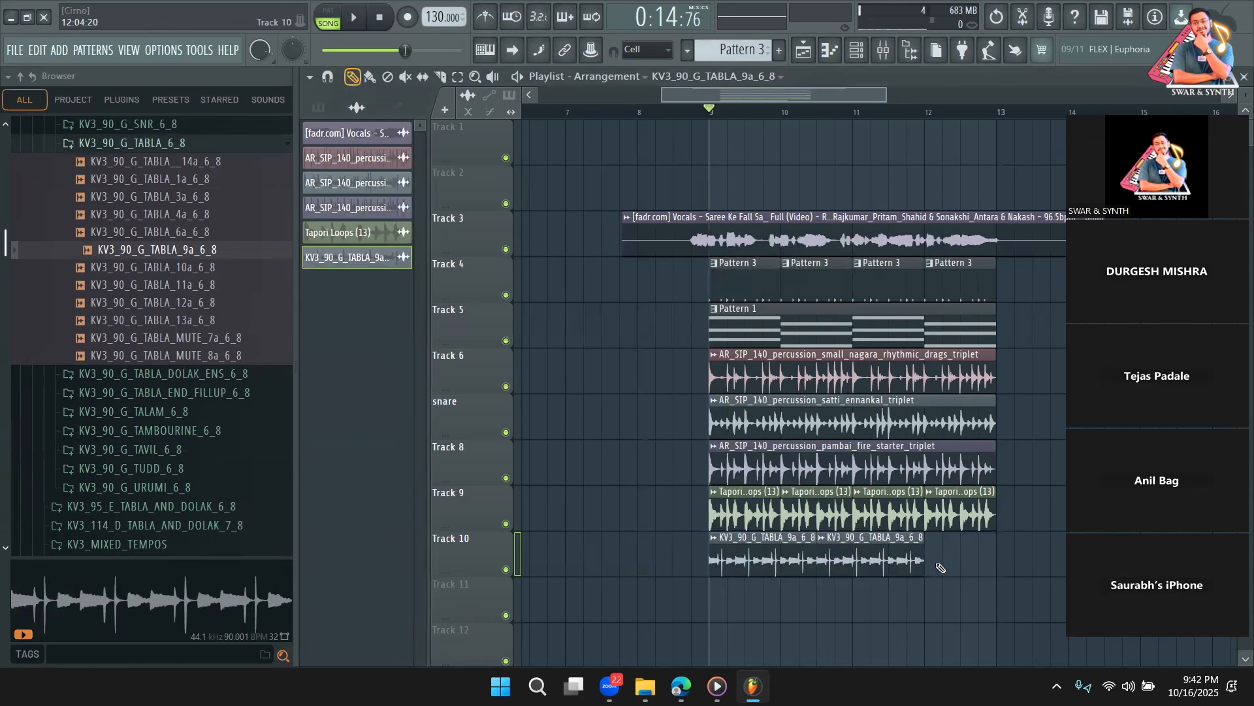
Try a third tabla clip from bar 12 on Track 10, play the arrangement and remove that clip
{"action": "left_click", "coordinate": [940, 565]}
{"action": "key", "text": "space"}
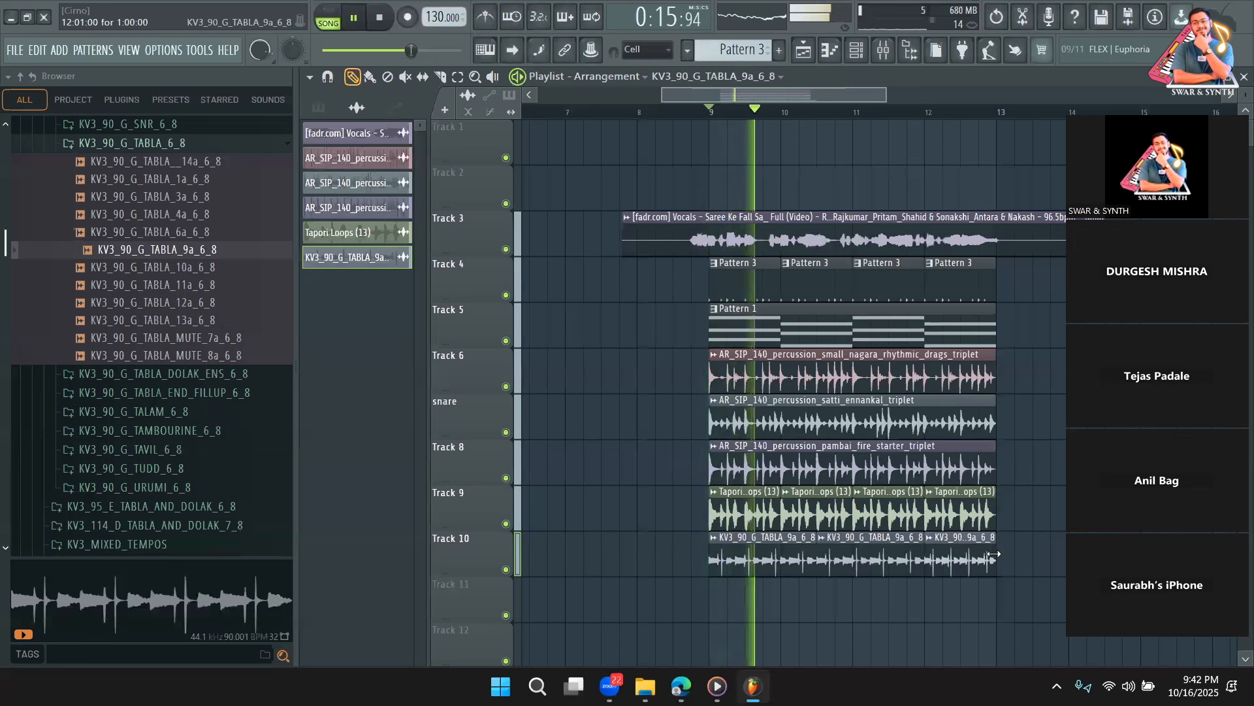
{"action": "right_click", "coordinate": [989, 553]}
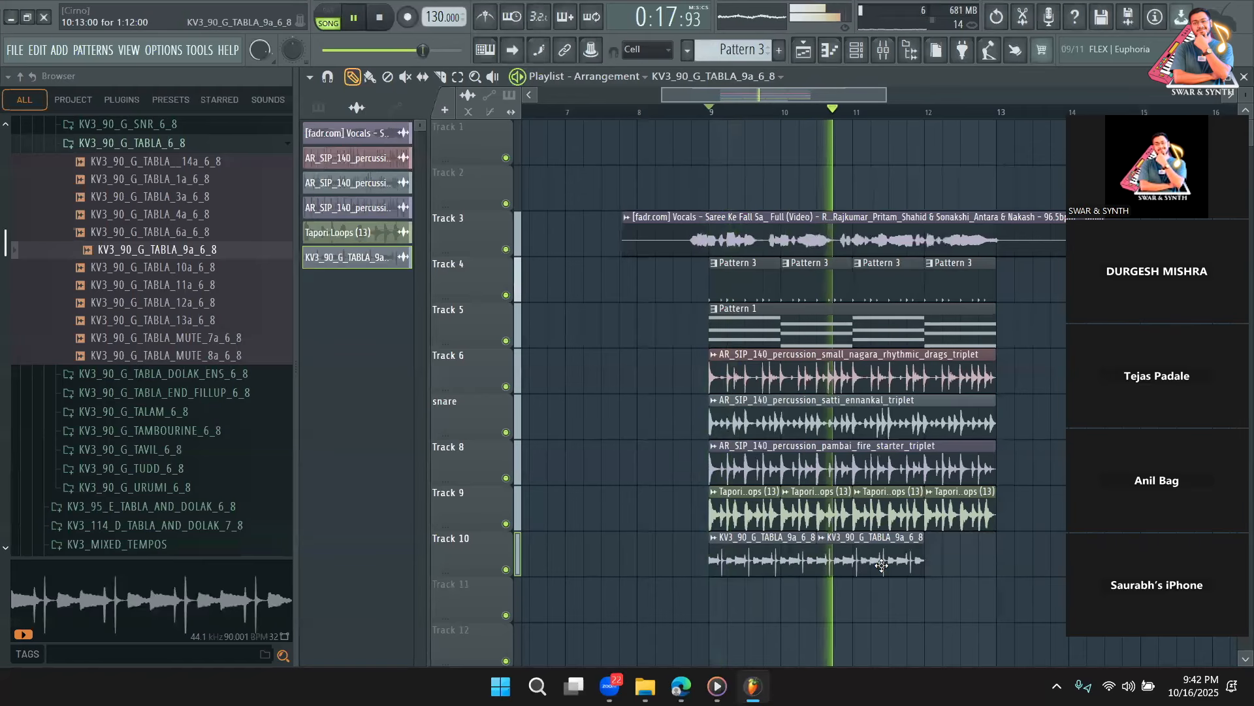
{"action": "key", "text": "space"}
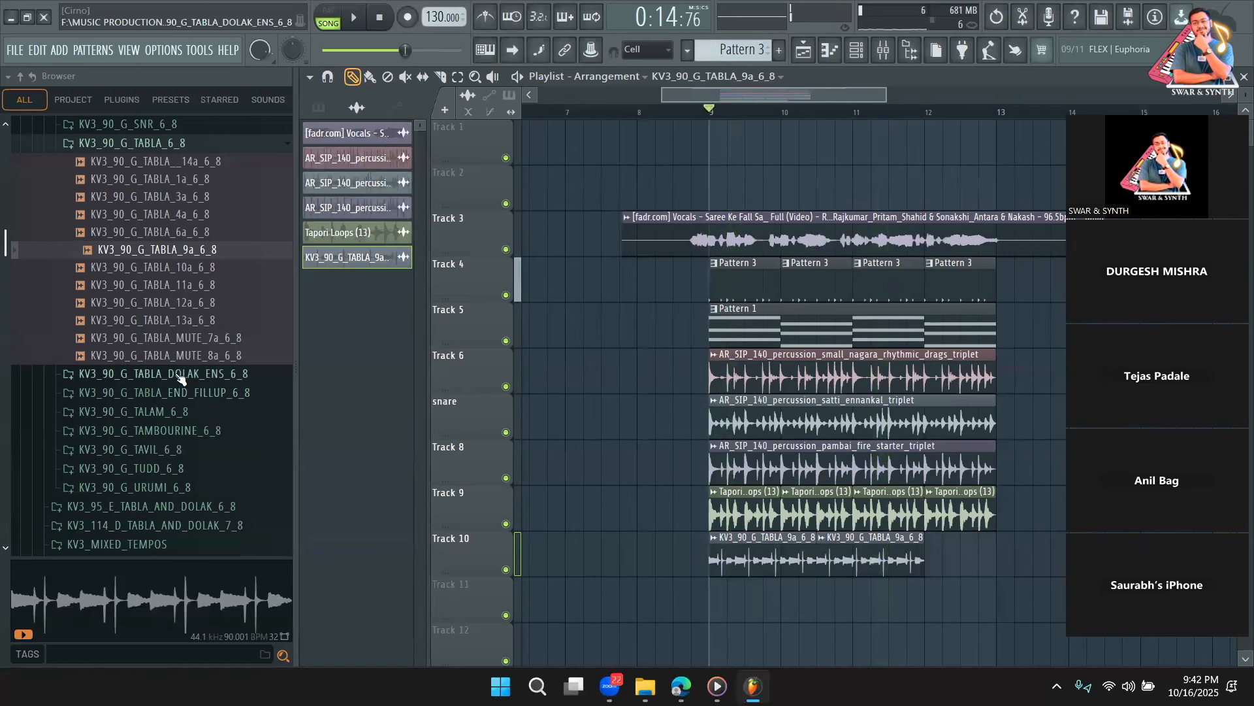
Audition the percussion-only loops in the KV3_90_G_TABLA_DOLAK_ENS_6_8 folder
{"action": "left_click", "coordinate": [183, 375]}
{"action": "left_click", "coordinate": [188, 393]}
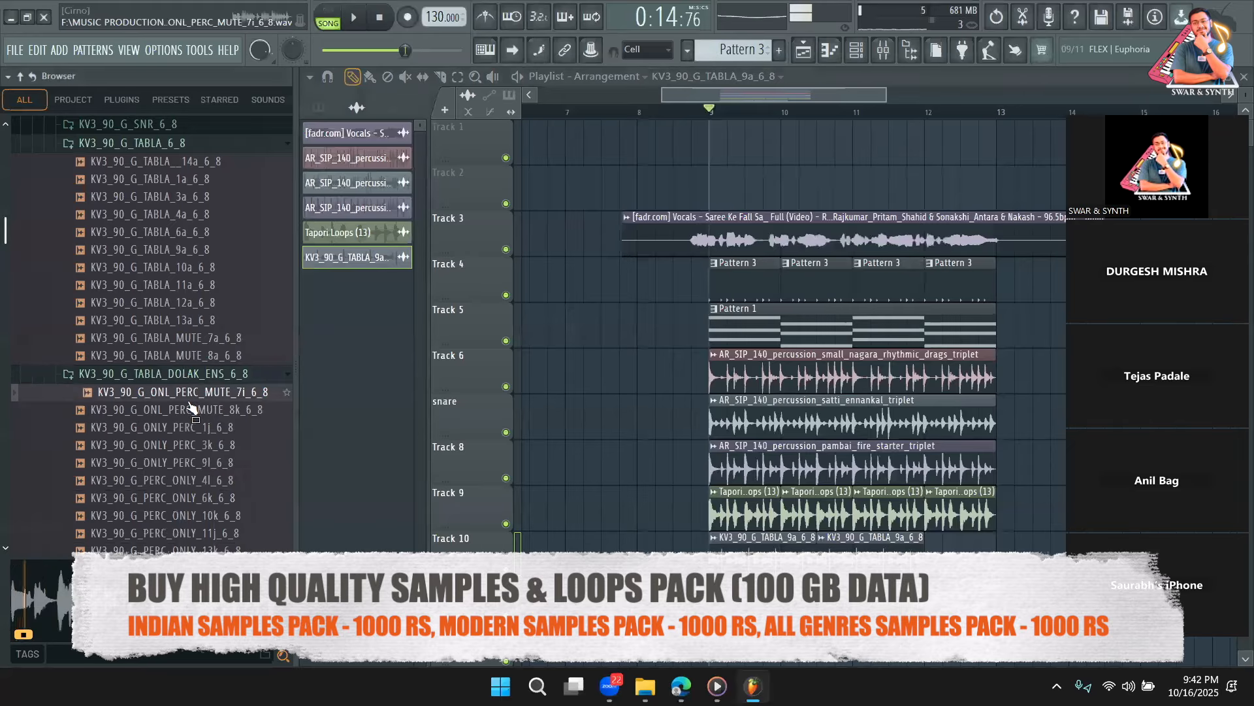
{"action": "left_click", "coordinate": [190, 446]}
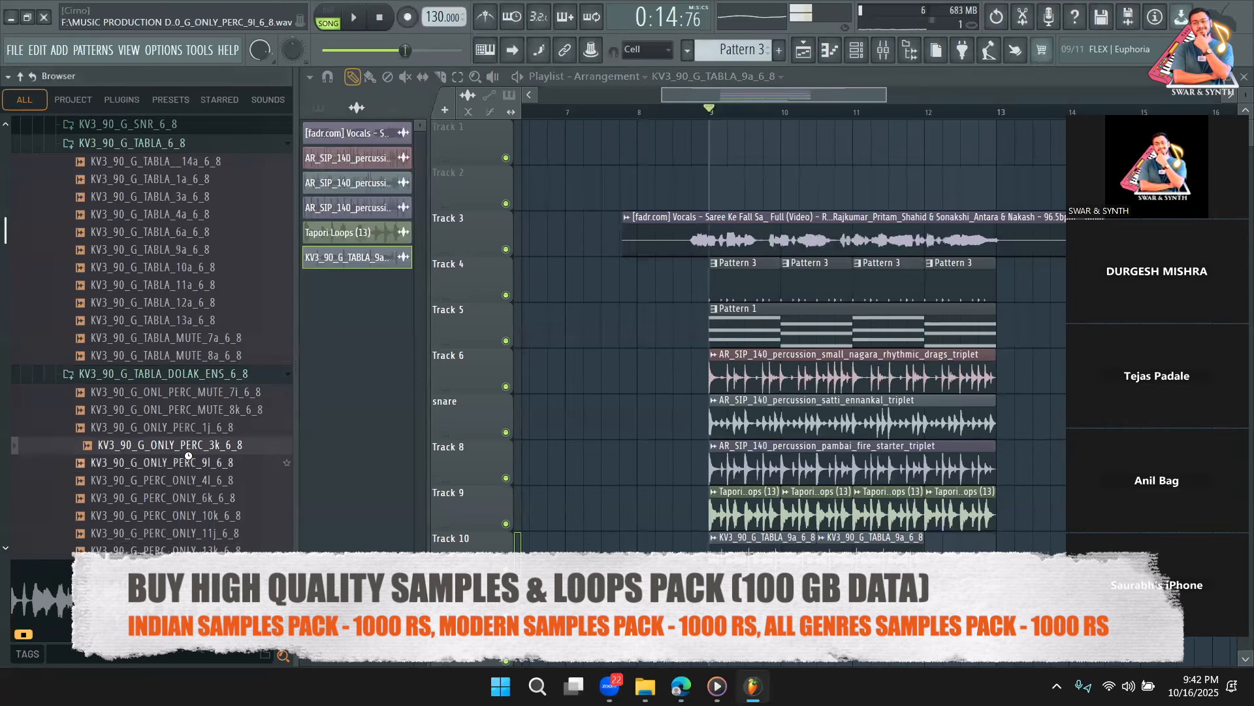
{"action": "scroll", "coordinate": [188, 455], "scroll_direction": "down", "scroll_amount": 2}
{"action": "left_click", "coordinate": [188, 374]}
Audition the tabla and dolak ensemble loops and place KV3_90_G_TAB_DOL_ENS_1a_6_8 on Track 11 at bar 9
{"action": "scroll", "coordinate": [200, 396], "scroll_direction": "down", "scroll_amount": 4}
{"action": "left_click", "coordinate": [188, 321]}
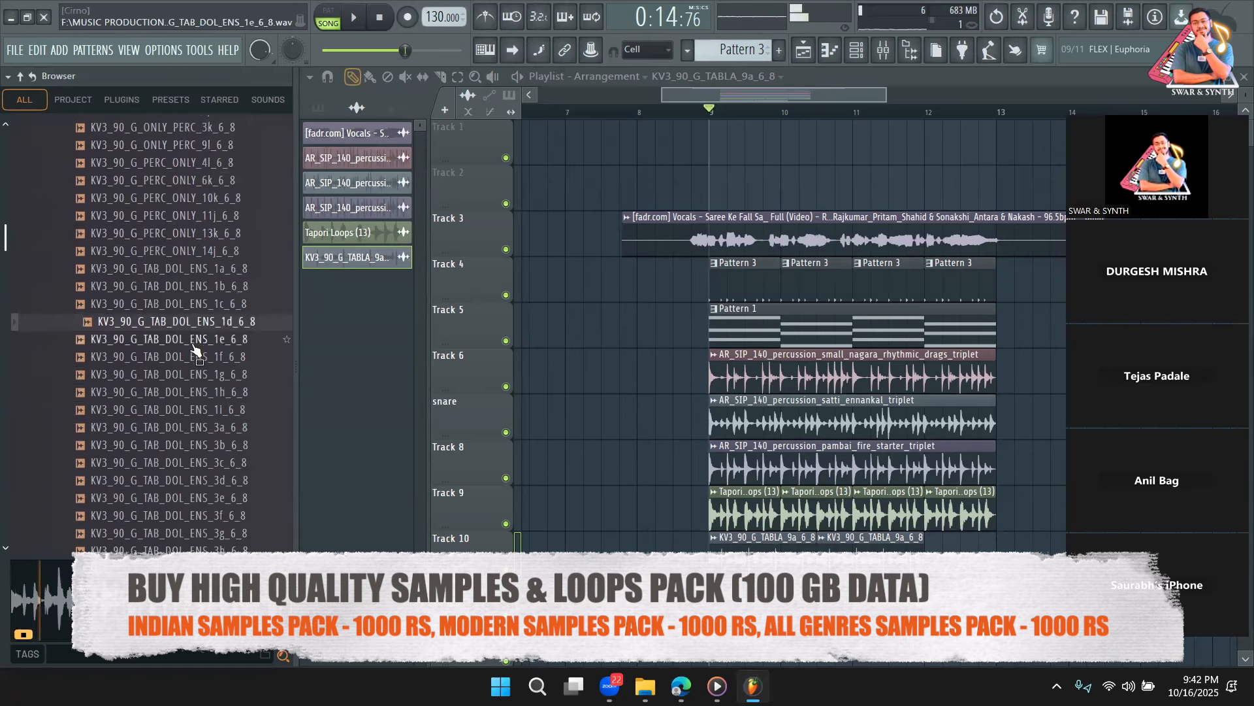
{"action": "scroll", "coordinate": [192, 336], "scroll_direction": "down", "scroll_amount": 2}
{"action": "left_click", "coordinate": [186, 255]}
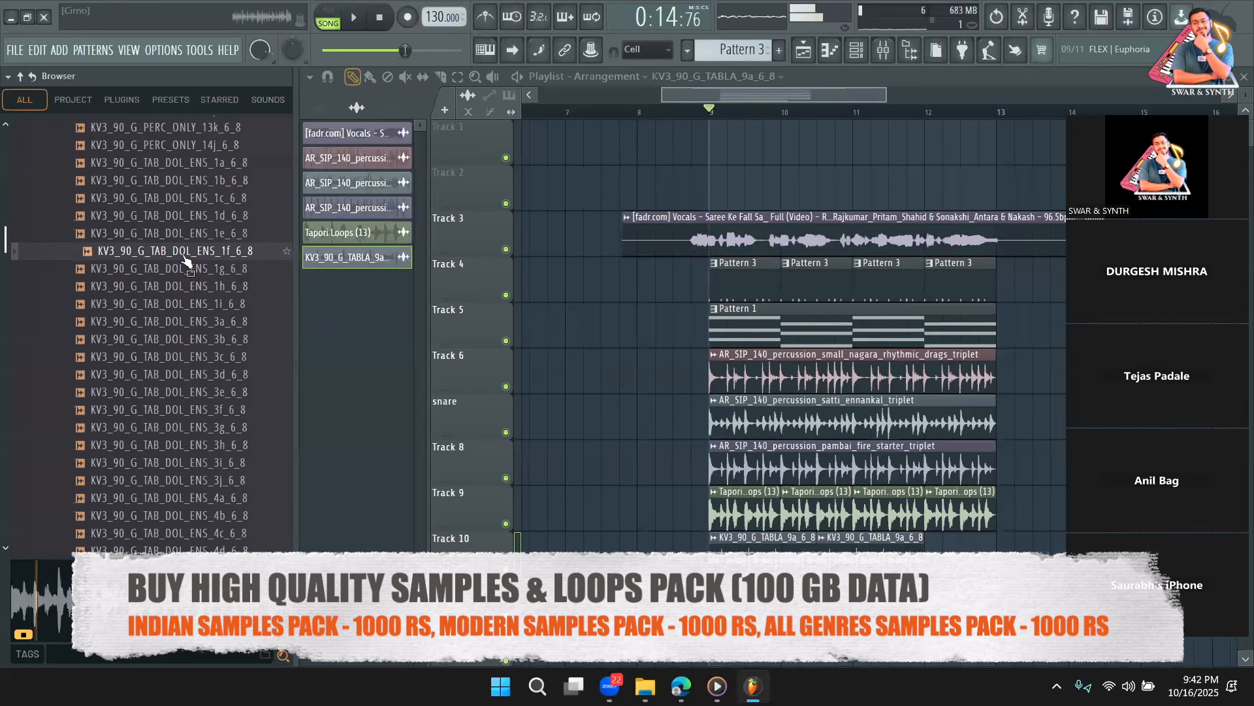
{"action": "left_click", "coordinate": [207, 199]}
{"action": "scroll", "coordinate": [216, 275], "scroll_direction": "up", "scroll_amount": 2}
{"action": "left_click", "coordinate": [216, 270]}
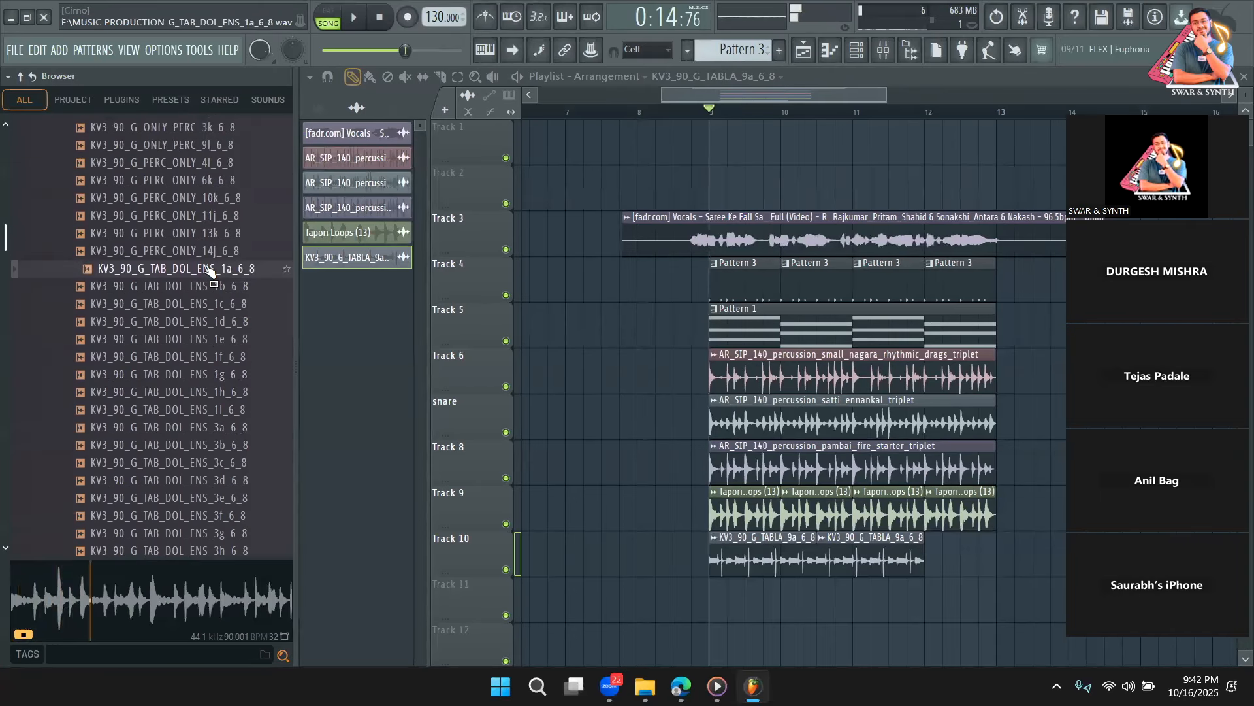
{"action": "left_click_drag", "start_coordinate": [209, 269], "coordinate": [718, 610]}
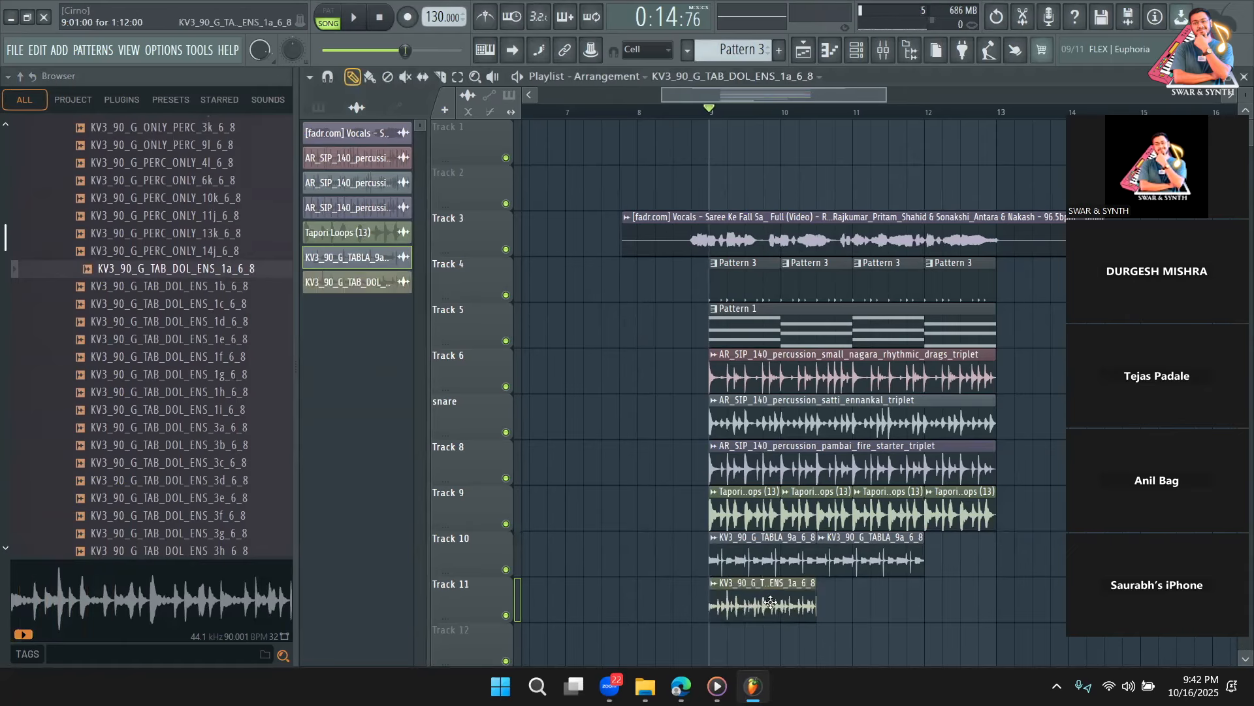
Solo Track 11, stretch its KV3_90_G_TAB_DOL_ENS_1a_6_8 clip to end at bar 11 and play it back
{"action": "double_click", "coordinate": [771, 607]}
{"action": "key", "text": "Escape"}
{"action": "key", "text": "space"}
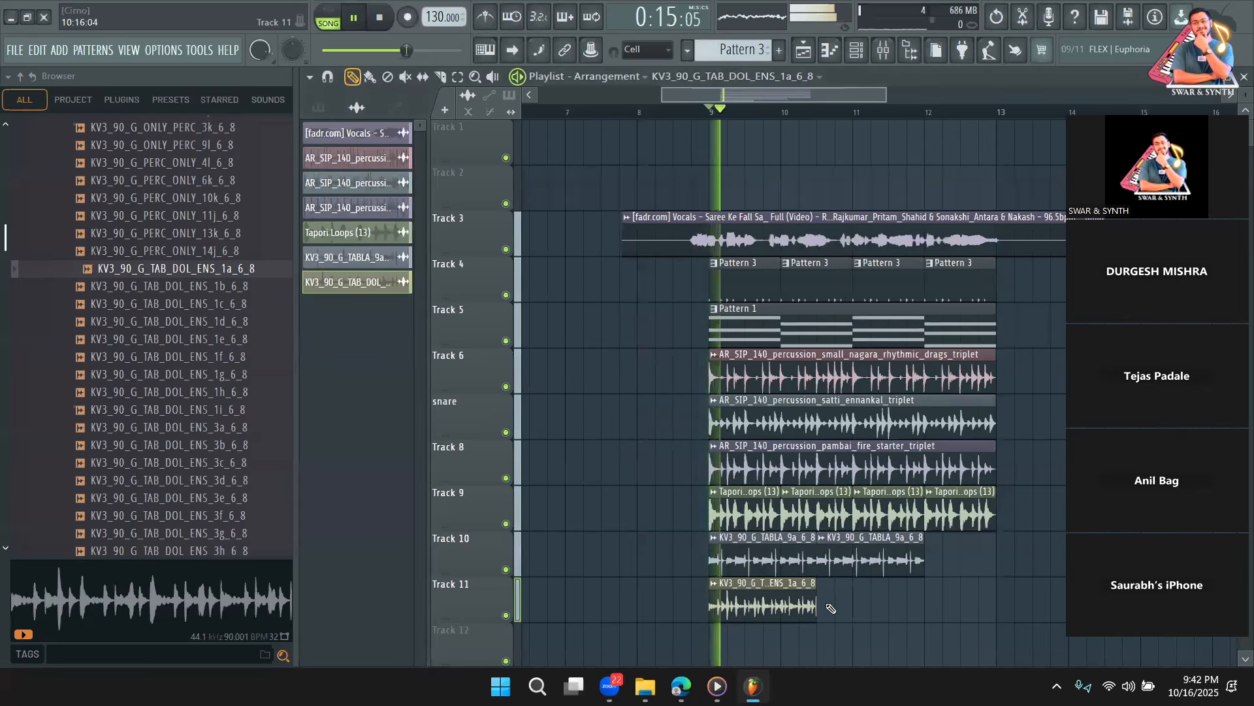
{"action": "key", "text": "space"}
{"action": "left_click", "coordinate": [505, 615], "text": "ctrl"}
{"action": "key", "text": "space"}
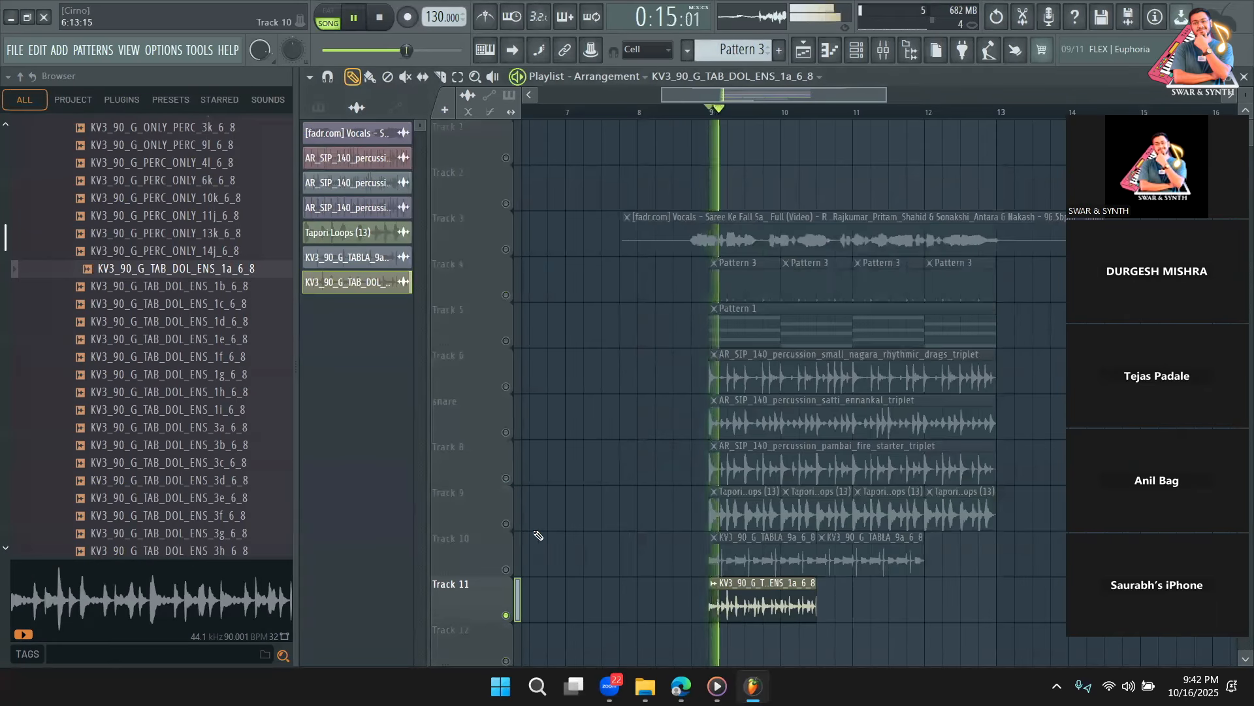
{"action": "key", "text": "space"}
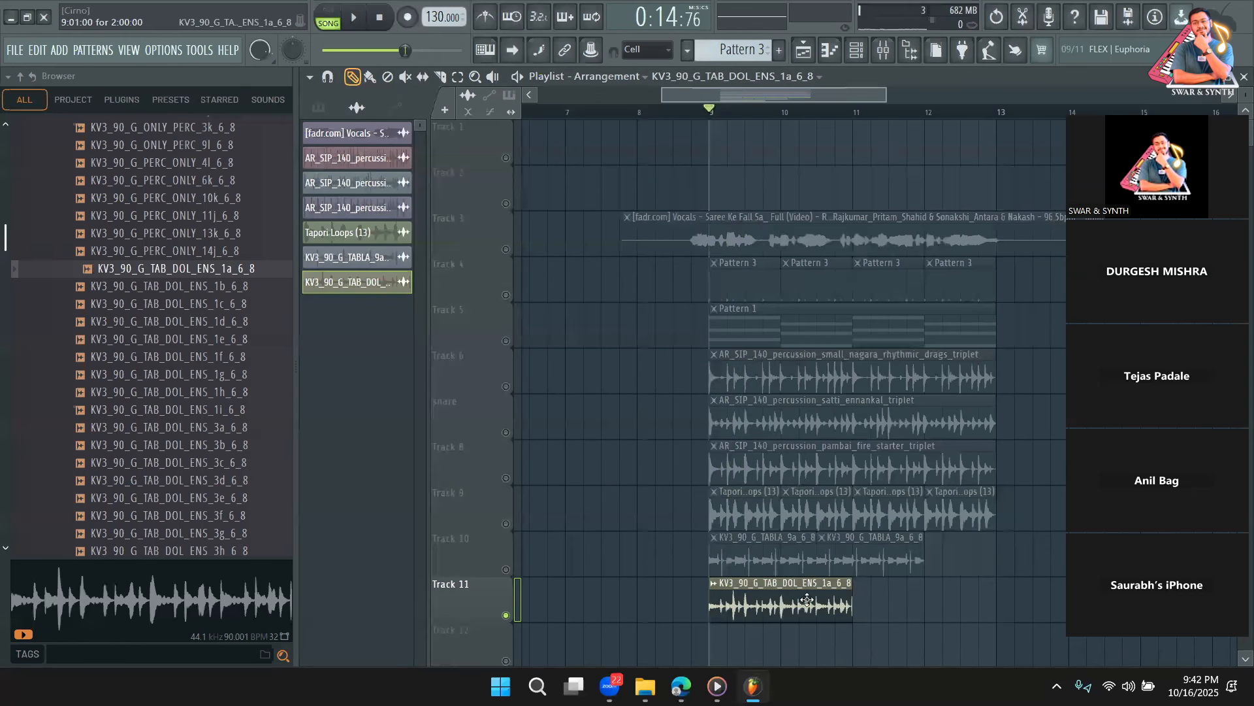
{"action": "key", "text": "space"}
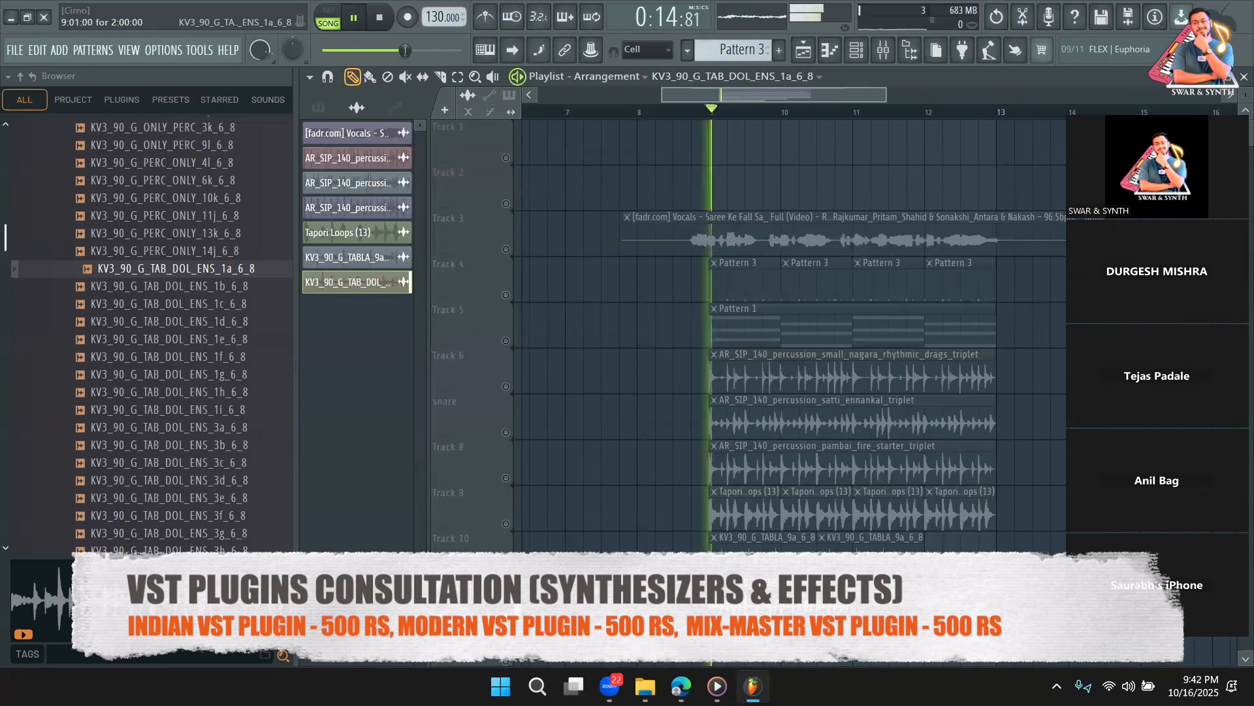
Enable Track 10, stretch its tabla clip to end at bar 11, and repeat the Track 10 and 11 loops from bar 11 to 13
{"action": "key", "text": "space"}
{"action": "left_click", "coordinate": [505, 569], "text": "ctrl"}
{"action": "key", "text": "space"}
{"action": "key", "text": "space"}
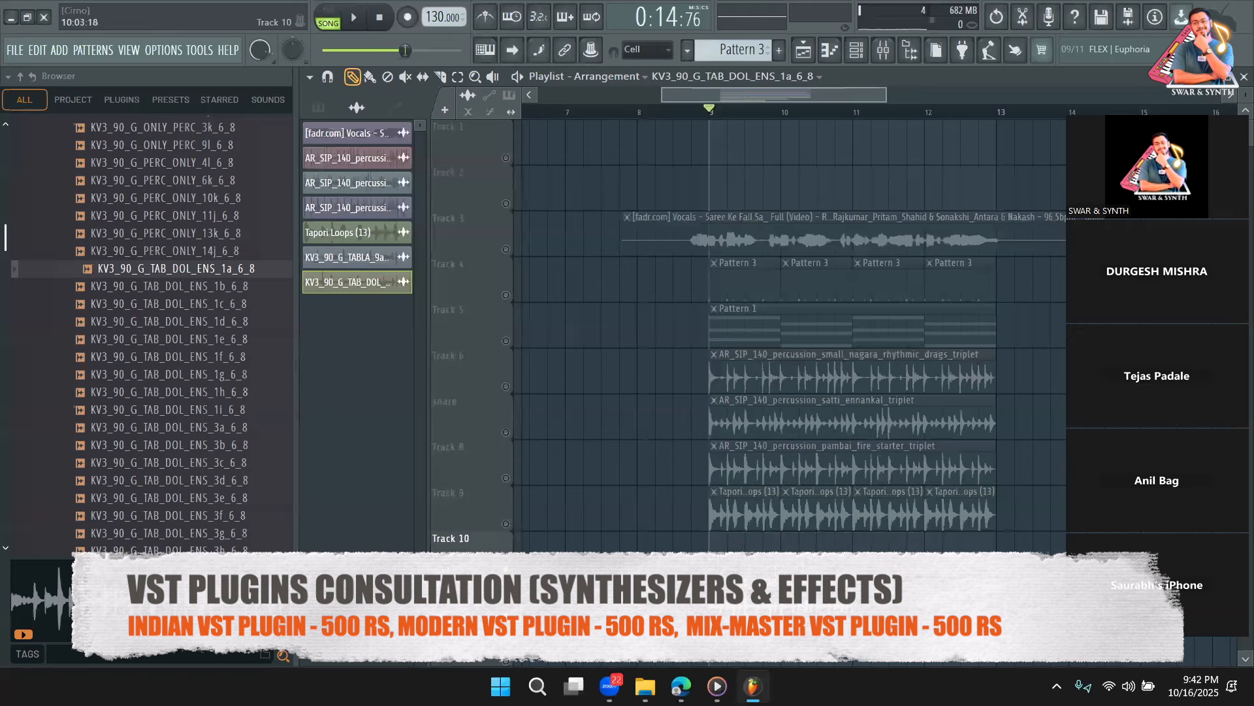
{"action": "key", "text": "ctrl+z"}
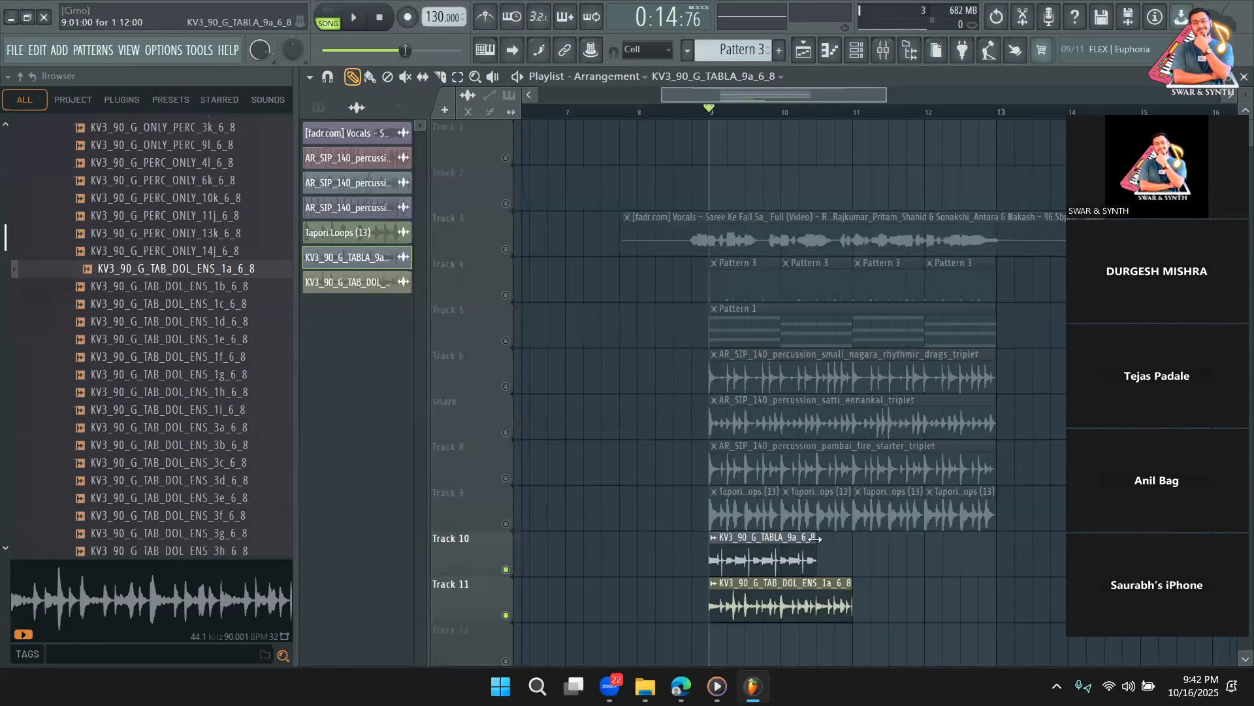
{"action": "key", "text": "space"}
{"action": "left_click", "coordinate": [857, 555]}
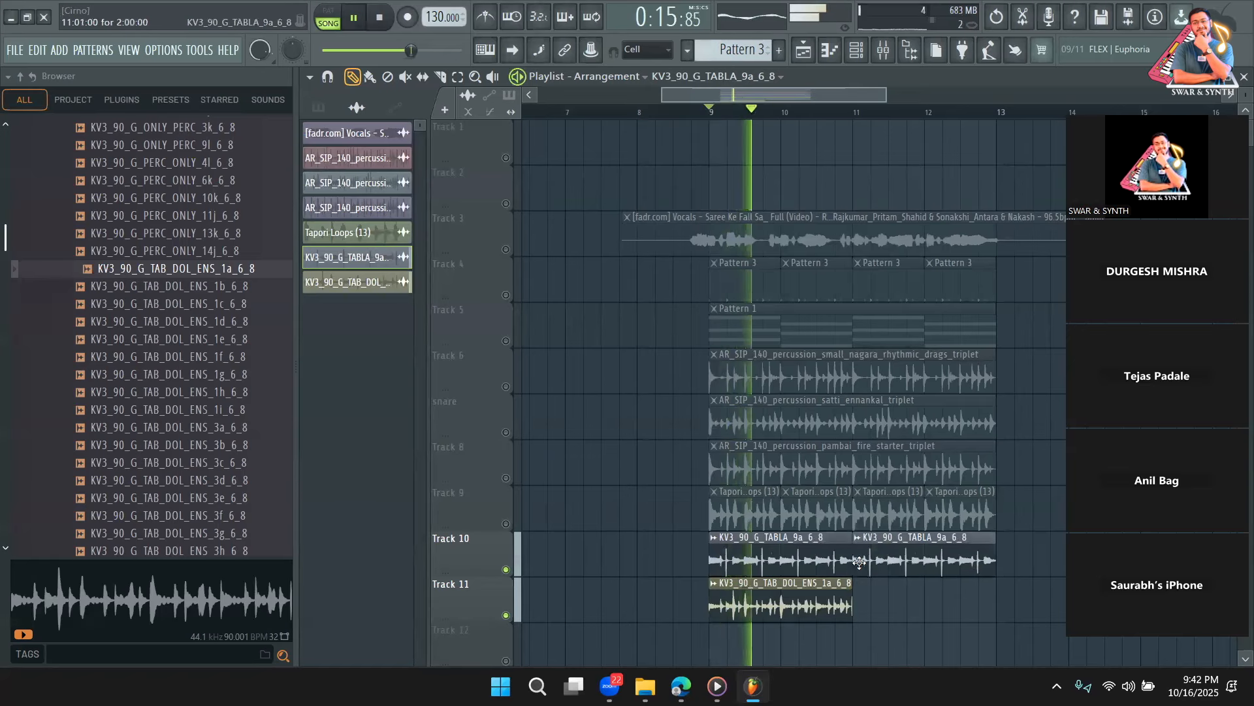
{"action": "left_click", "coordinate": [861, 606]}
Enable Track 9 and set the channel volume of the tabla loop to 58% and the tabla-dolak ensemble loop to 53%
{"action": "left_click", "coordinate": [506, 523]}
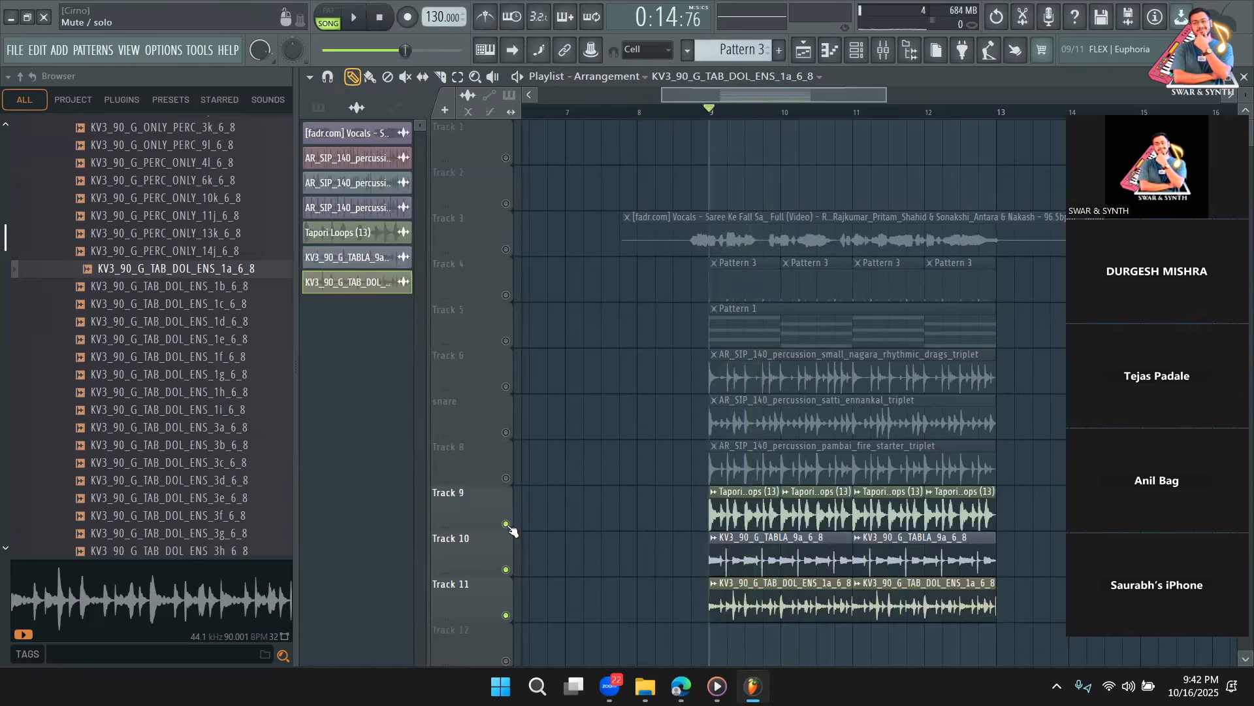
{"action": "double_click", "coordinate": [750, 569]}
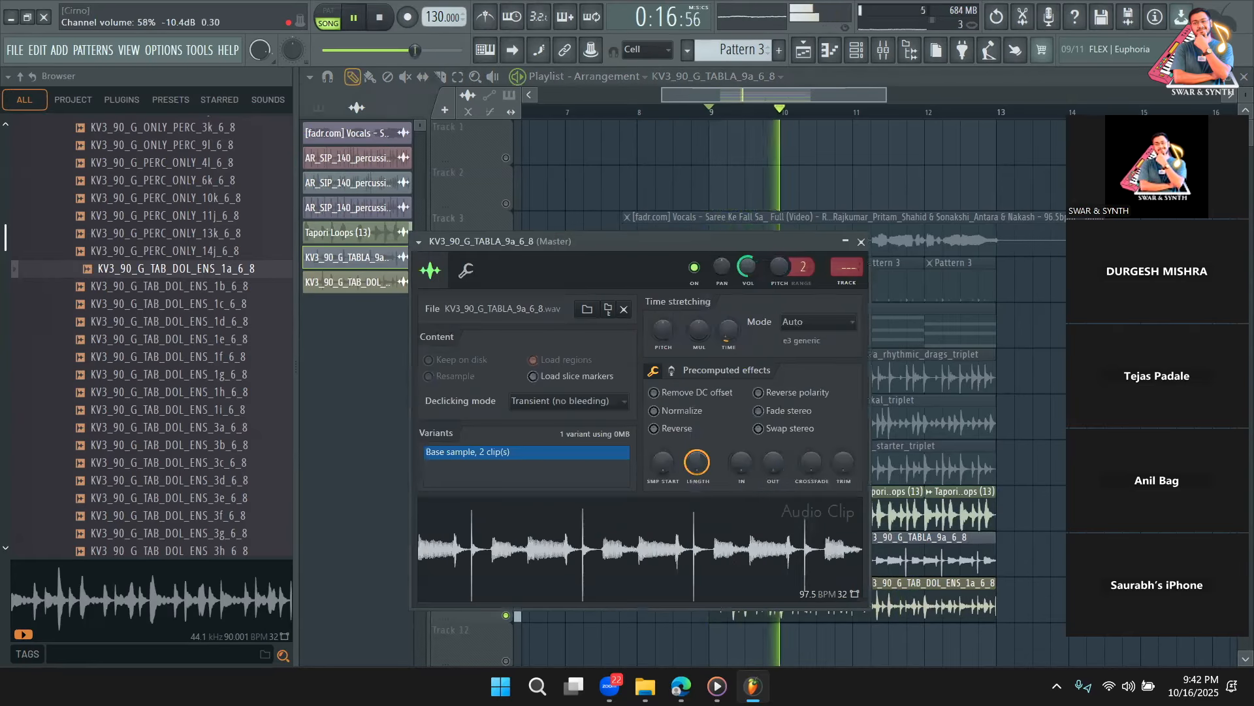
{"action": "double_click", "coordinate": [772, 615]}
{"action": "left_click_drag", "start_coordinate": [768, 288], "coordinate": [768, 313]}
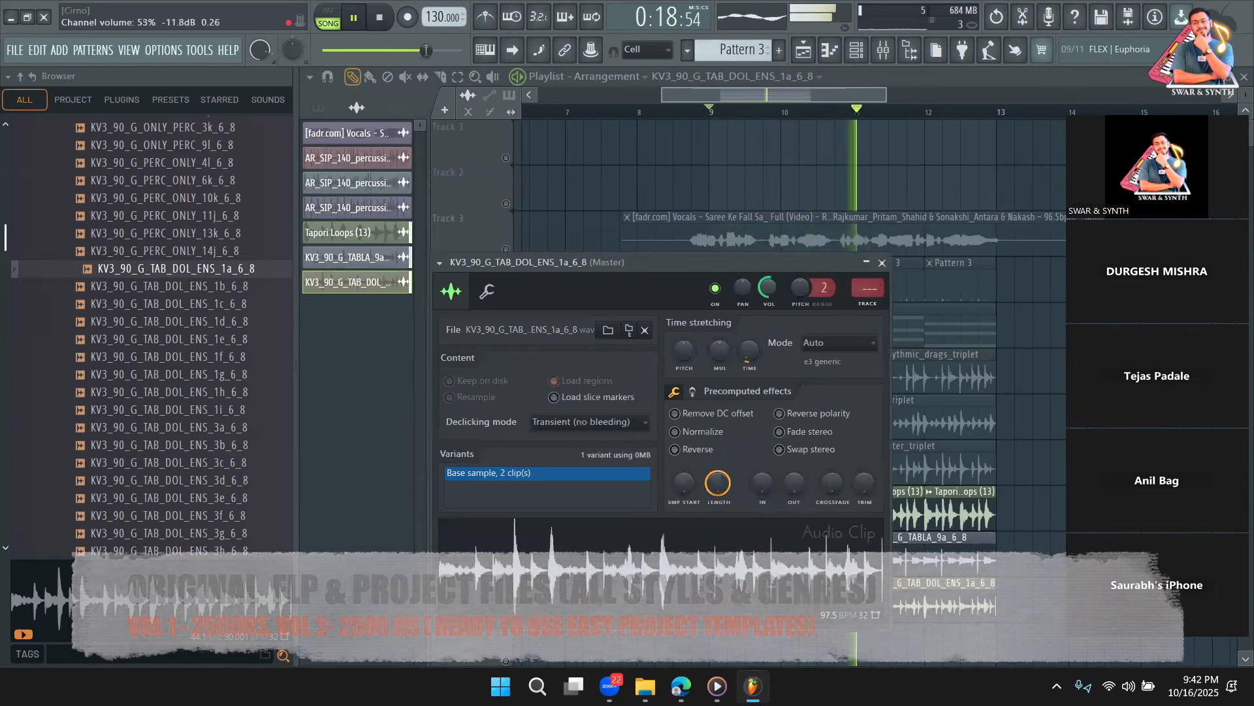
{"action": "left_click", "coordinate": [882, 262]}
Enable Track 8 and set the pambai fire starter loop's channel volume to 40% during playback
{"action": "key", "text": "space"}
{"action": "left_click", "coordinate": [506, 477]}
{"action": "key", "text": "space"}
{"action": "double_click", "coordinate": [733, 473]}
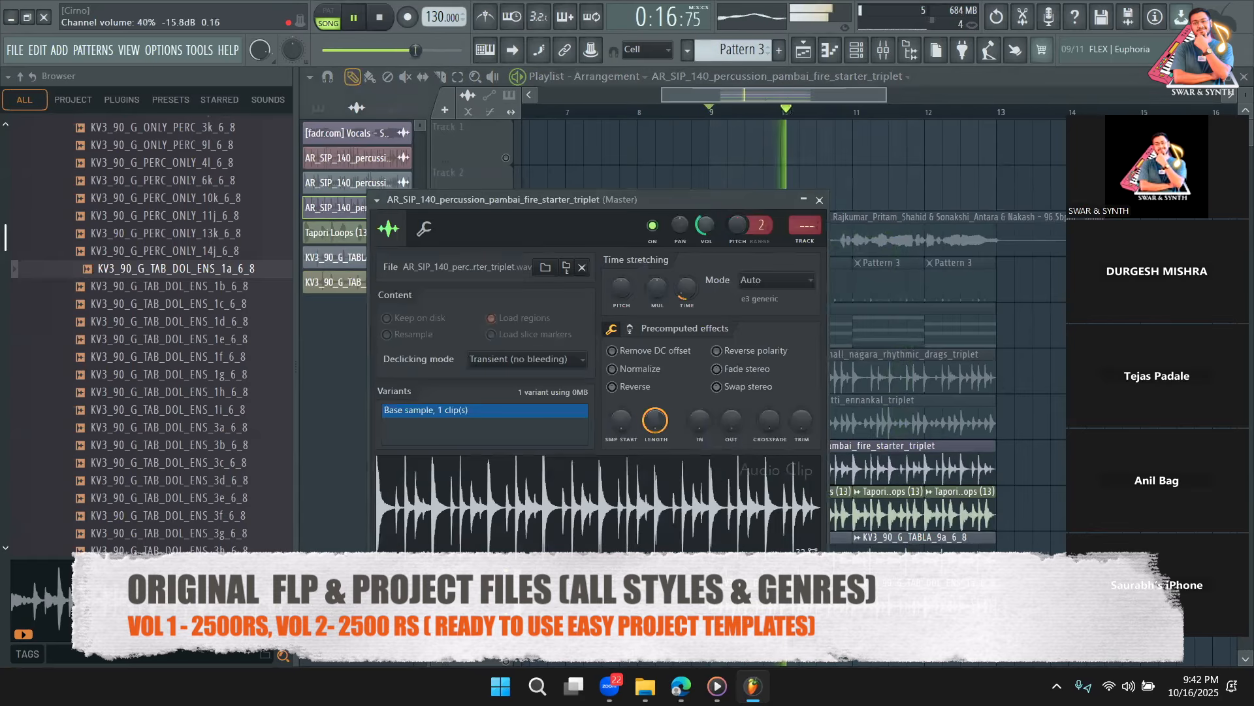
{"action": "left_click", "coordinate": [486, 587]}
Enable the snare track and set the satti ennankal loop's channel volume to 35% during playback
{"action": "key", "text": "space"}
{"action": "left_click", "coordinate": [506, 432]}
{"action": "key", "text": "space"}
{"action": "left_click", "coordinate": [793, 420]}
{"action": "double_click", "coordinate": [794, 421]}
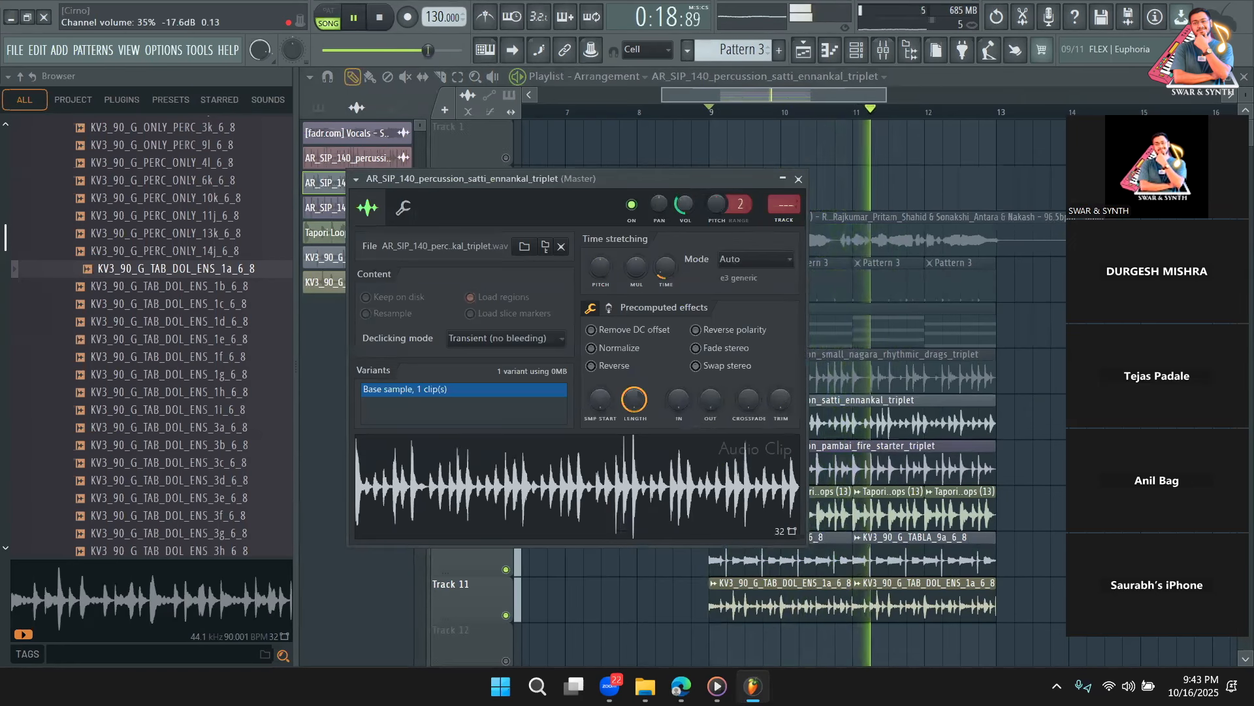
{"action": "key", "text": "Escape"}
Enable Track 6 and set the small nagara rhythmic drags loop's channel volume to 38% during playback
{"action": "left_click", "coordinate": [505, 386]}
{"action": "key", "text": "space"}
{"action": "key", "text": "space"}
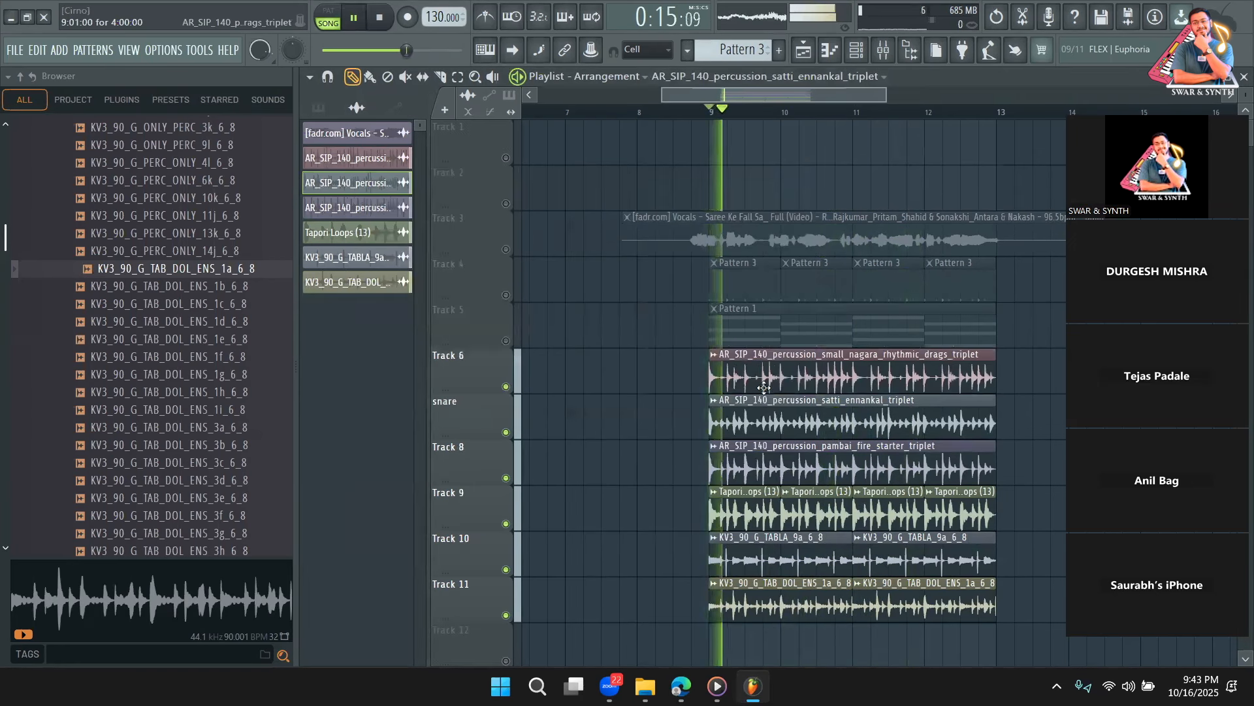
{"action": "double_click", "coordinate": [751, 377]}
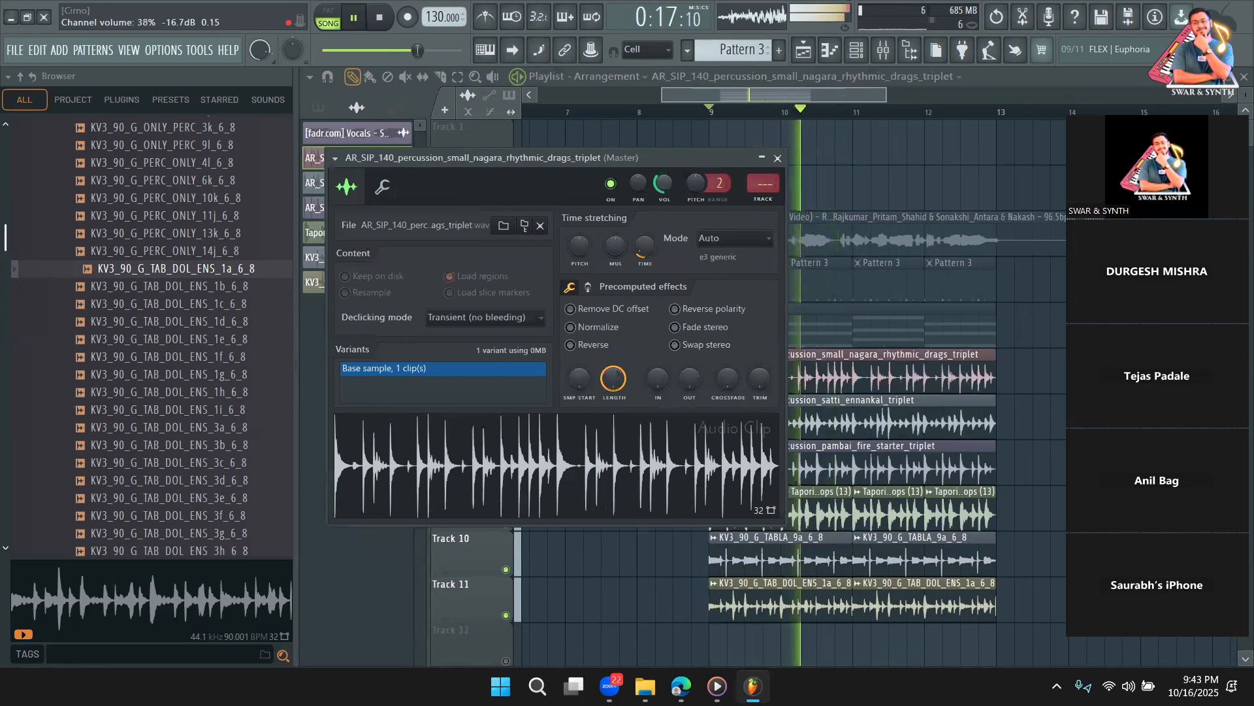
{"action": "key", "text": "space"}
{"action": "key", "text": "Escape"}
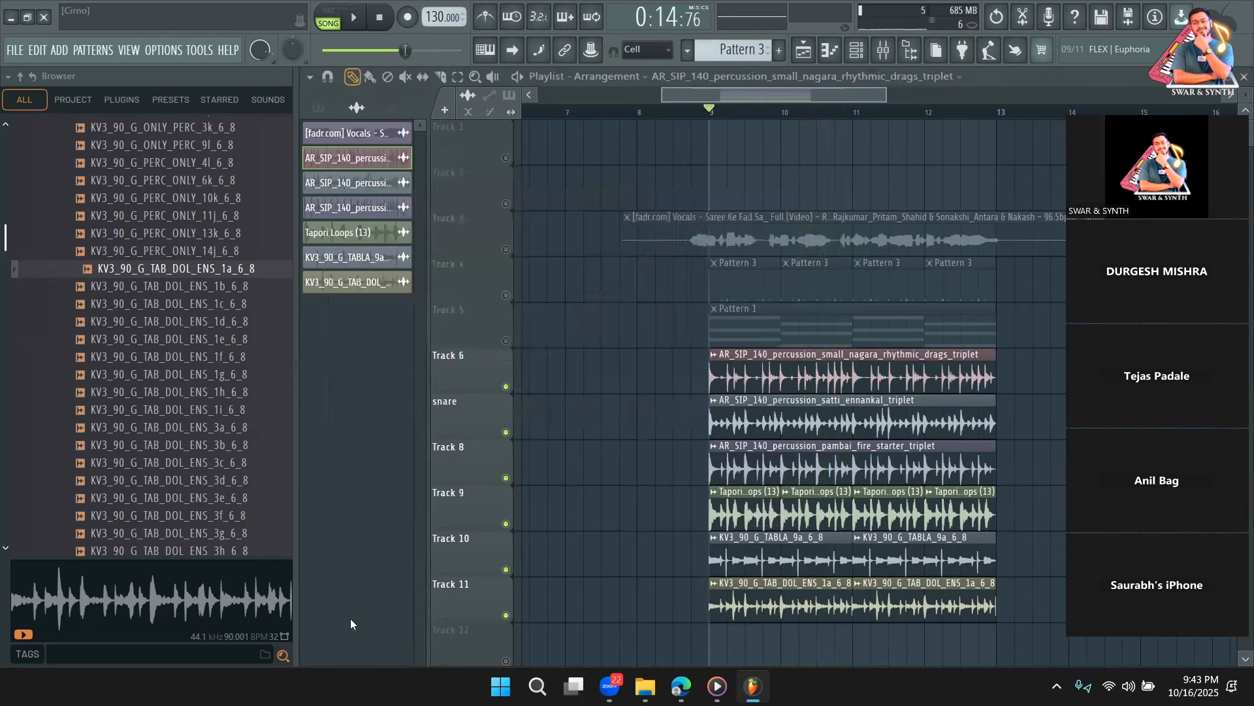
Enable all playlist tracks again and play the full arrangement from bar 9
{"action": "right_click", "coordinate": [509, 347]}
{"action": "right_click", "coordinate": [509, 347]}
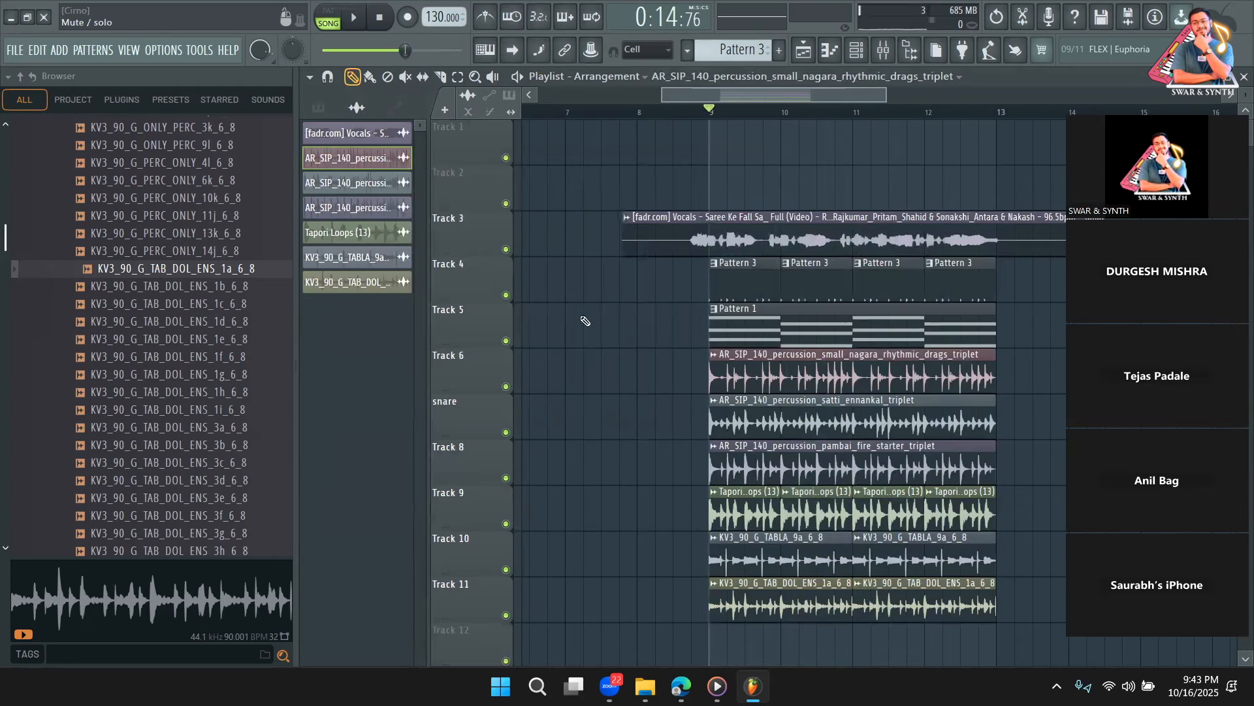
{"action": "key", "text": "space"}
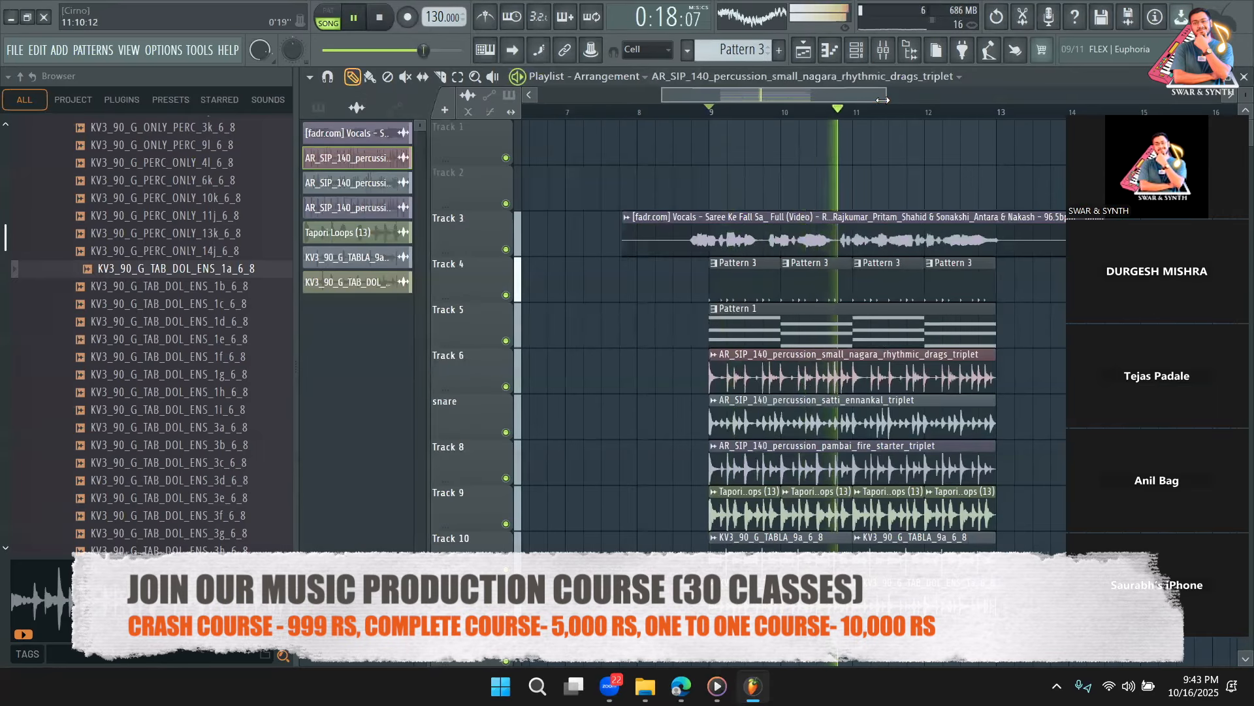
{"action": "left_click_drag", "start_coordinate": [886, 95], "coordinate": [915, 103]}
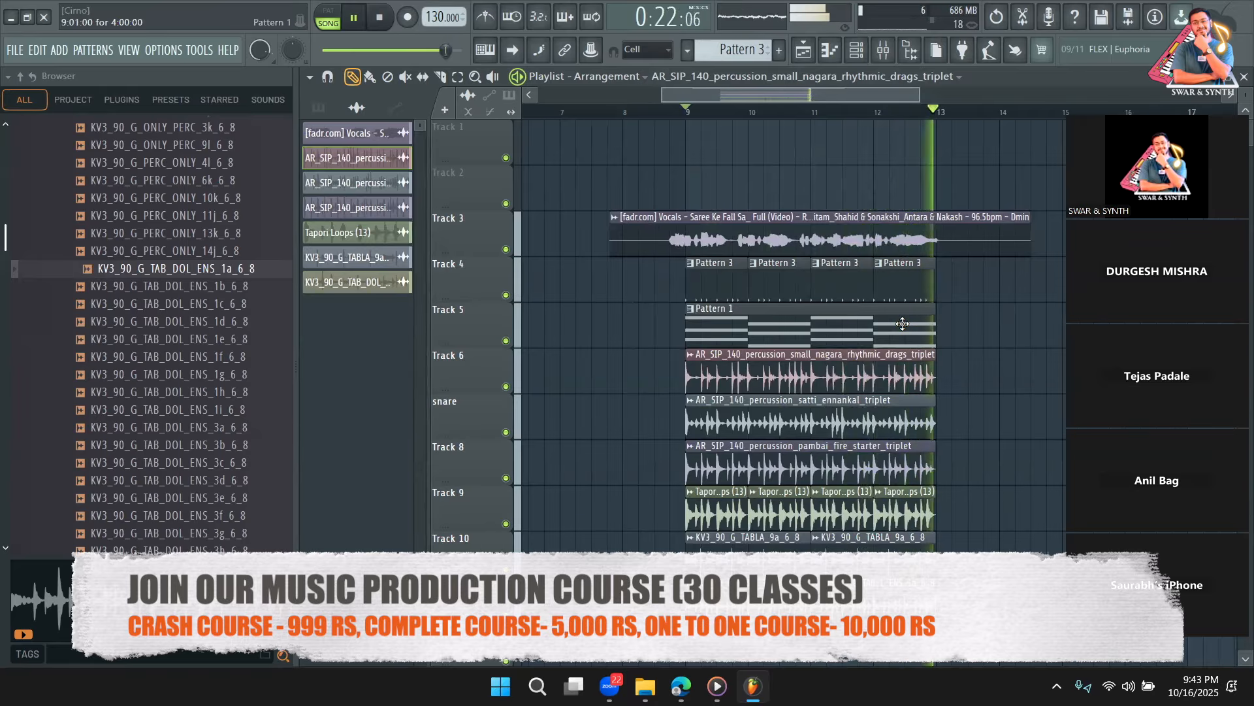
{"action": "key", "text": "space"}
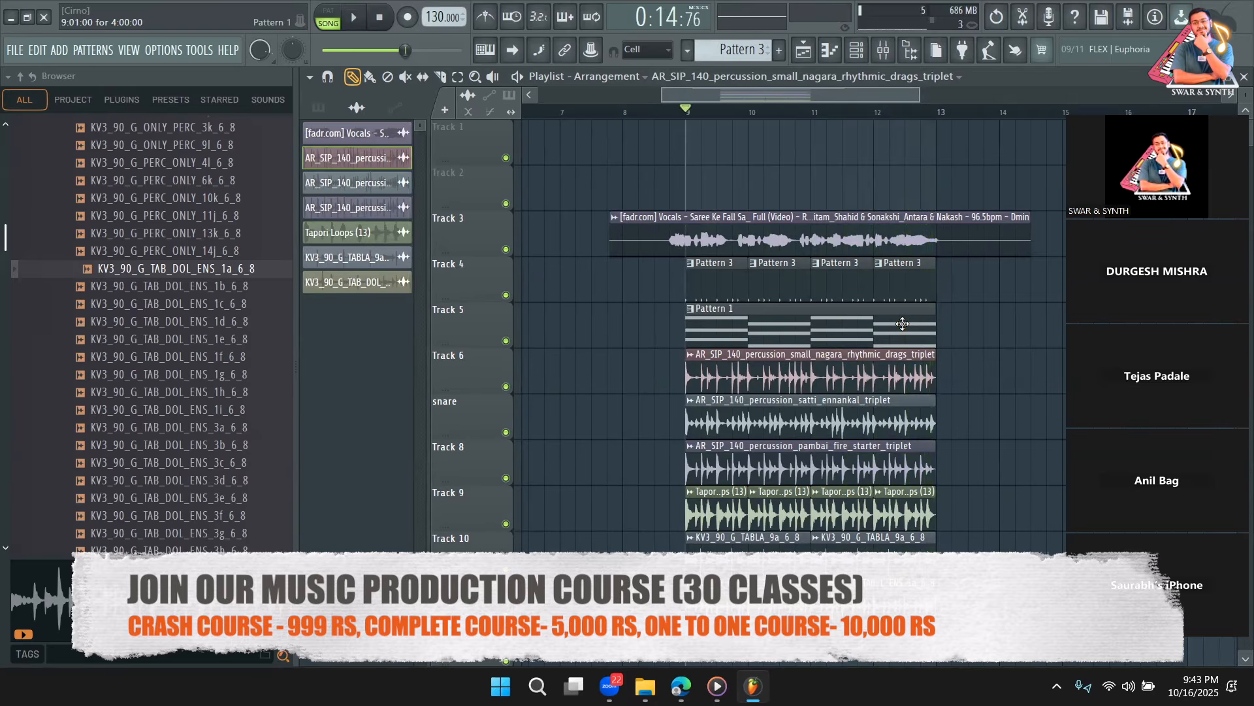
Delete the satti ennankal and pambai clips, plus the Tapori and tabla clips starting at bar 11
{"action": "right_click", "coordinate": [874, 425]}
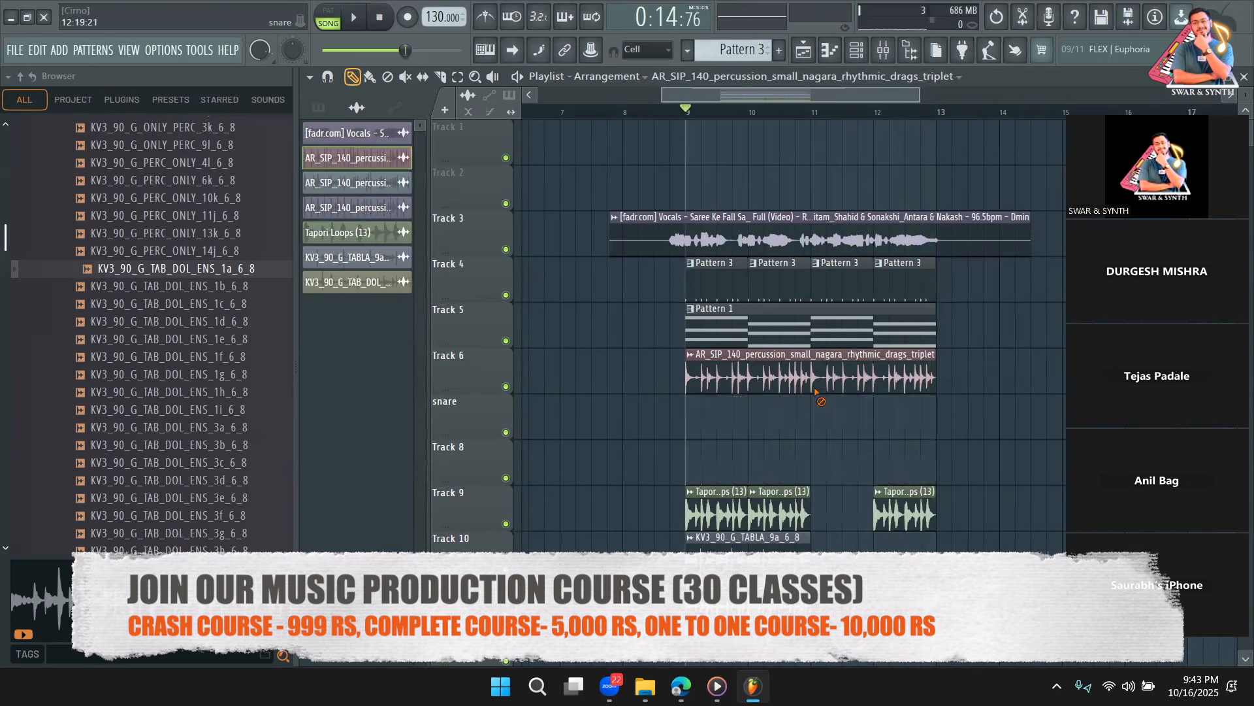